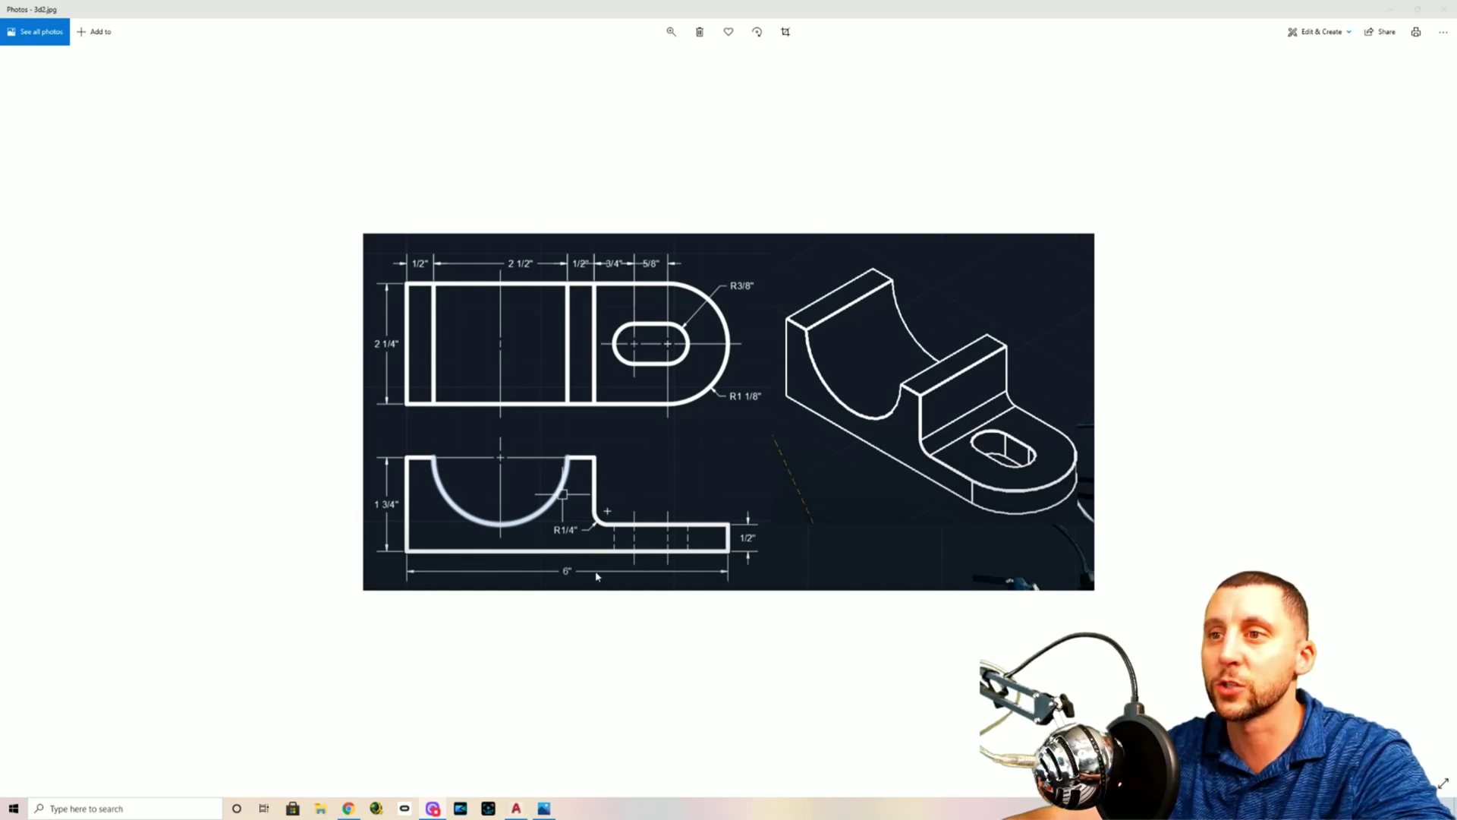
# Switch to AutoCAD and draw a horizontal line 6 units long as the base of the bracket's side profile
pyautogui.click(515, 809)
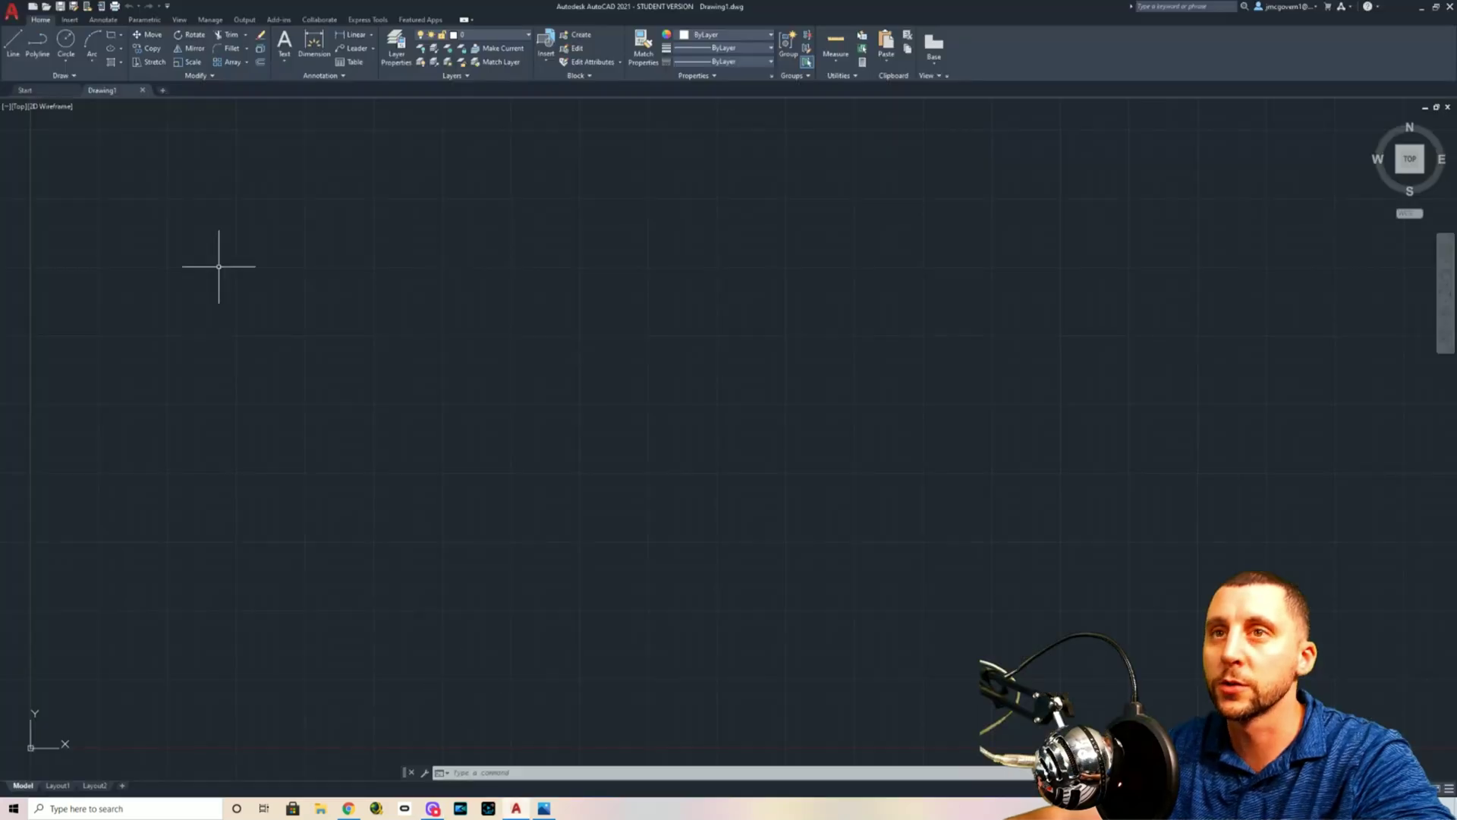
pyautogui.click(20, 48)
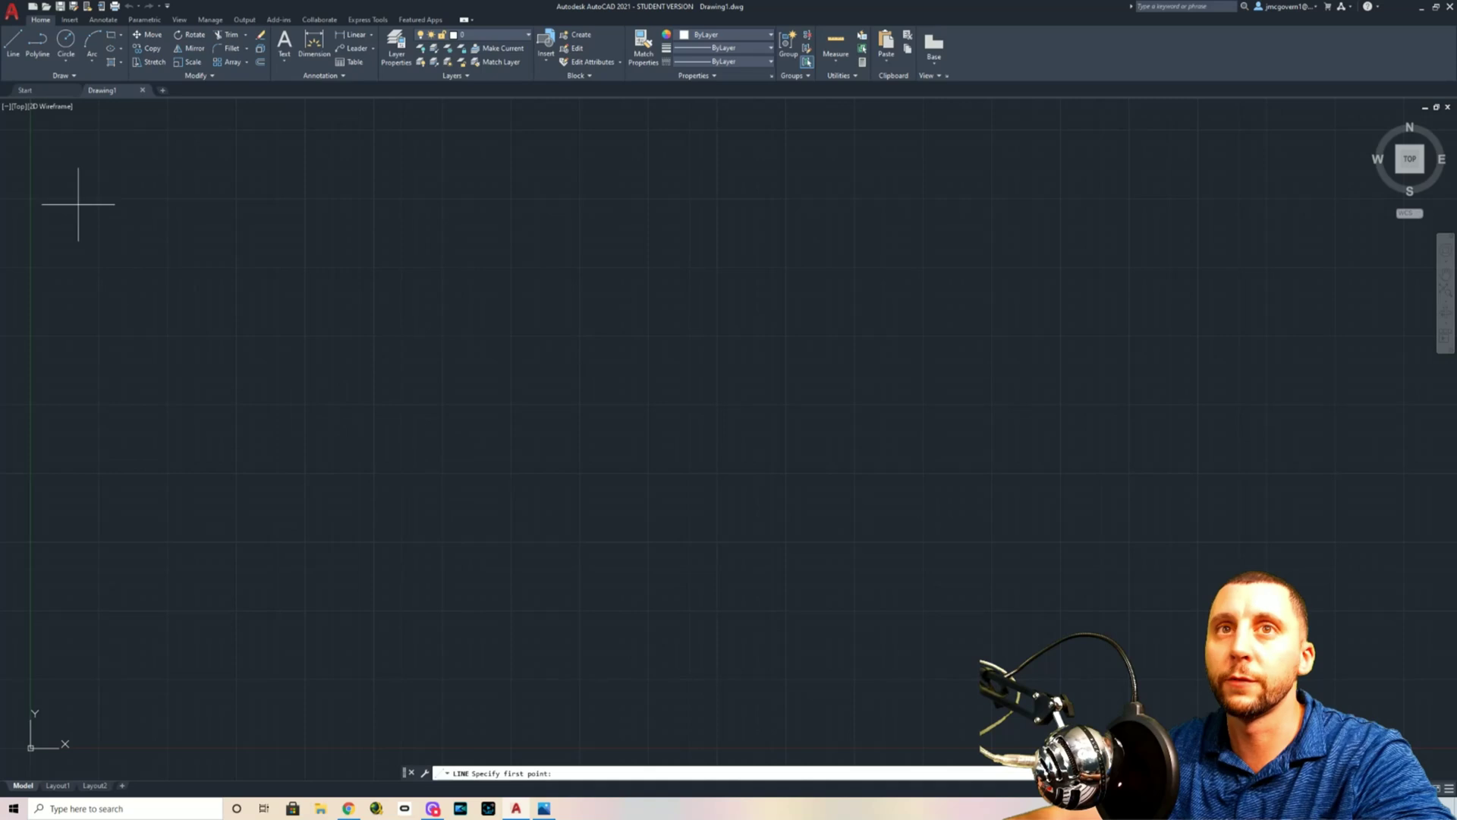
pyautogui.press('Escape')
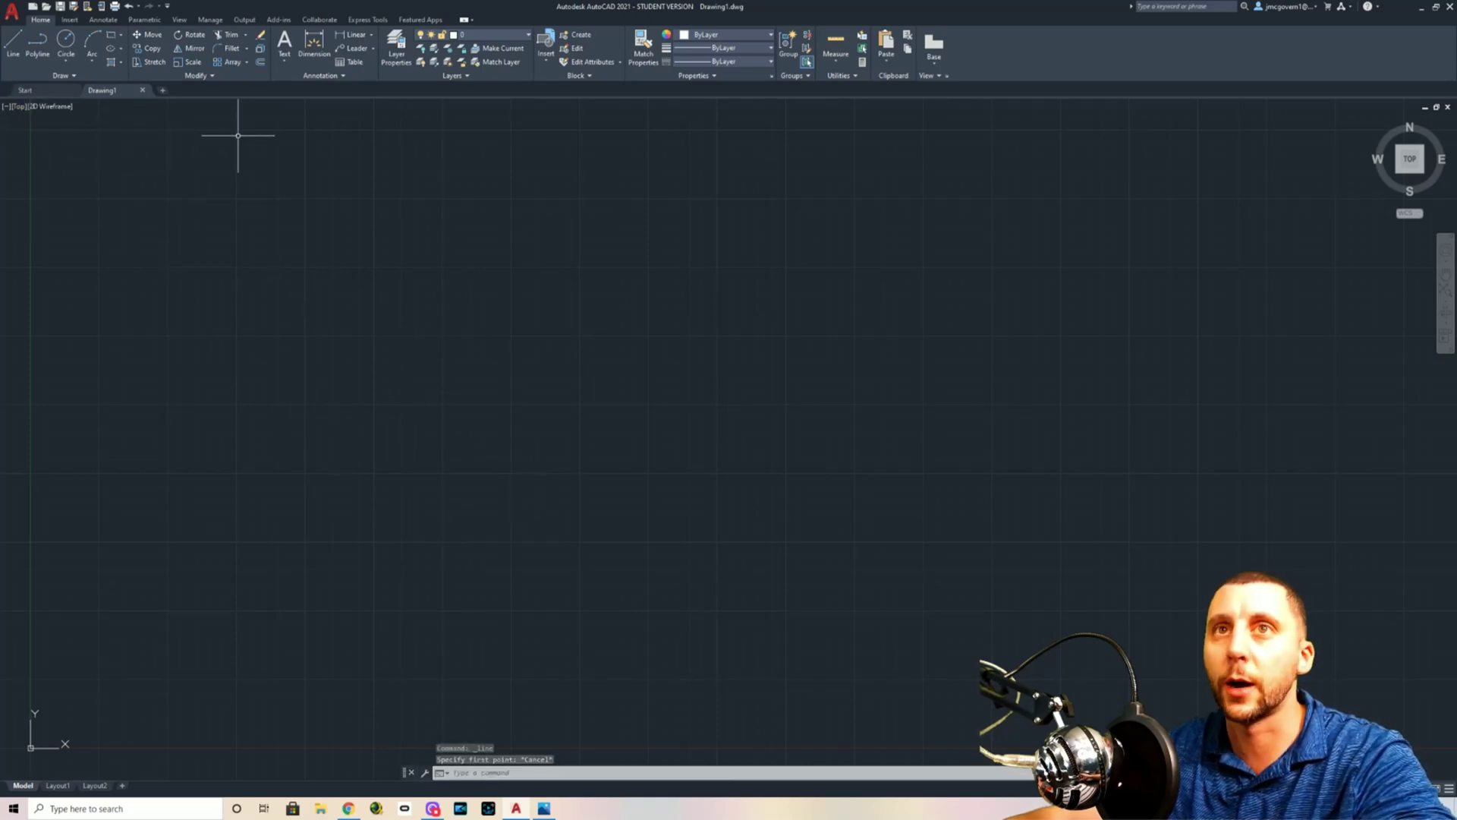
pyautogui.click(22, 50)
pyautogui.click(589, 527)
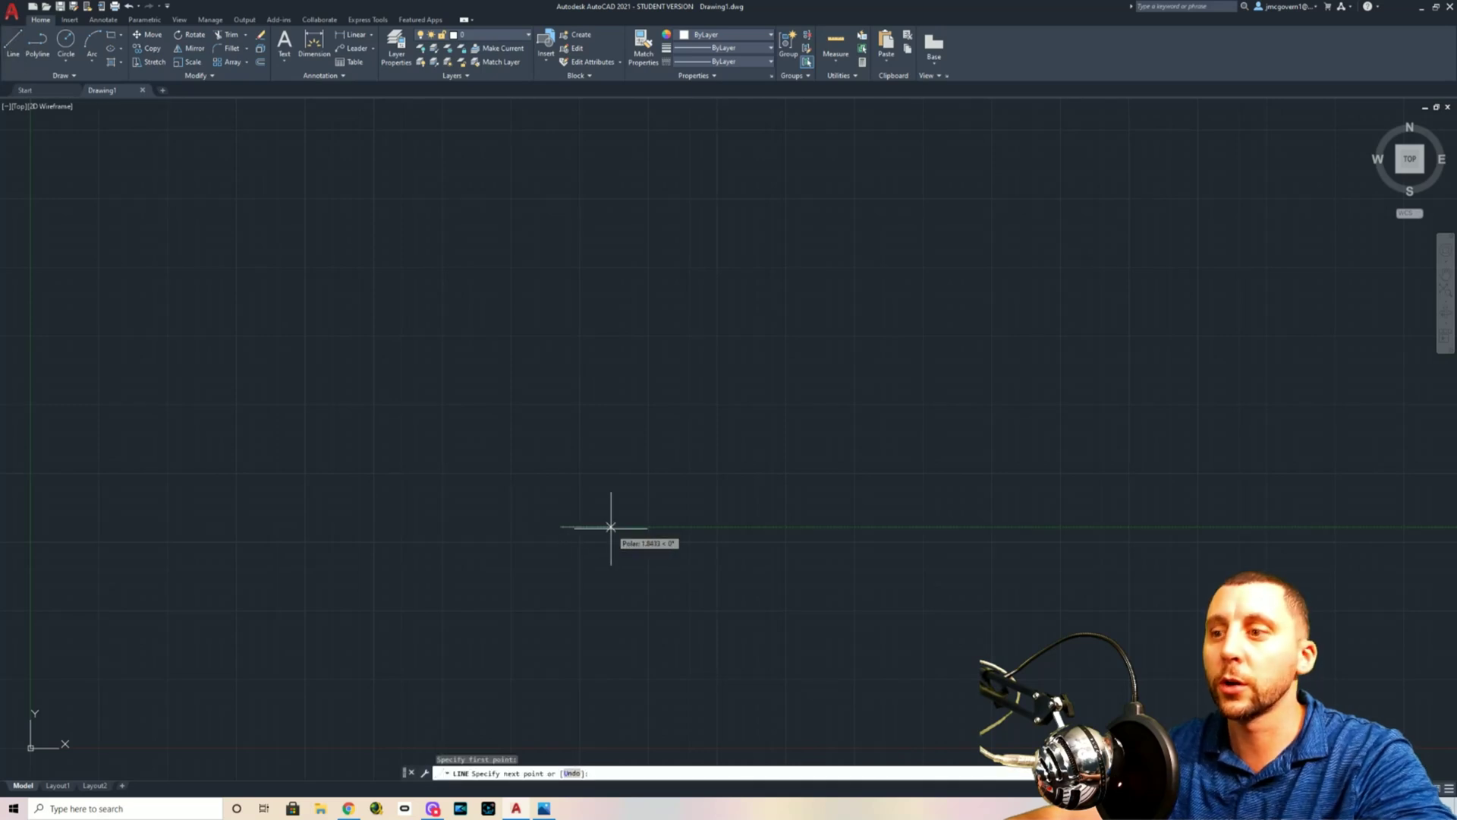
pyautogui.write('6')
pyautogui.press('Return')
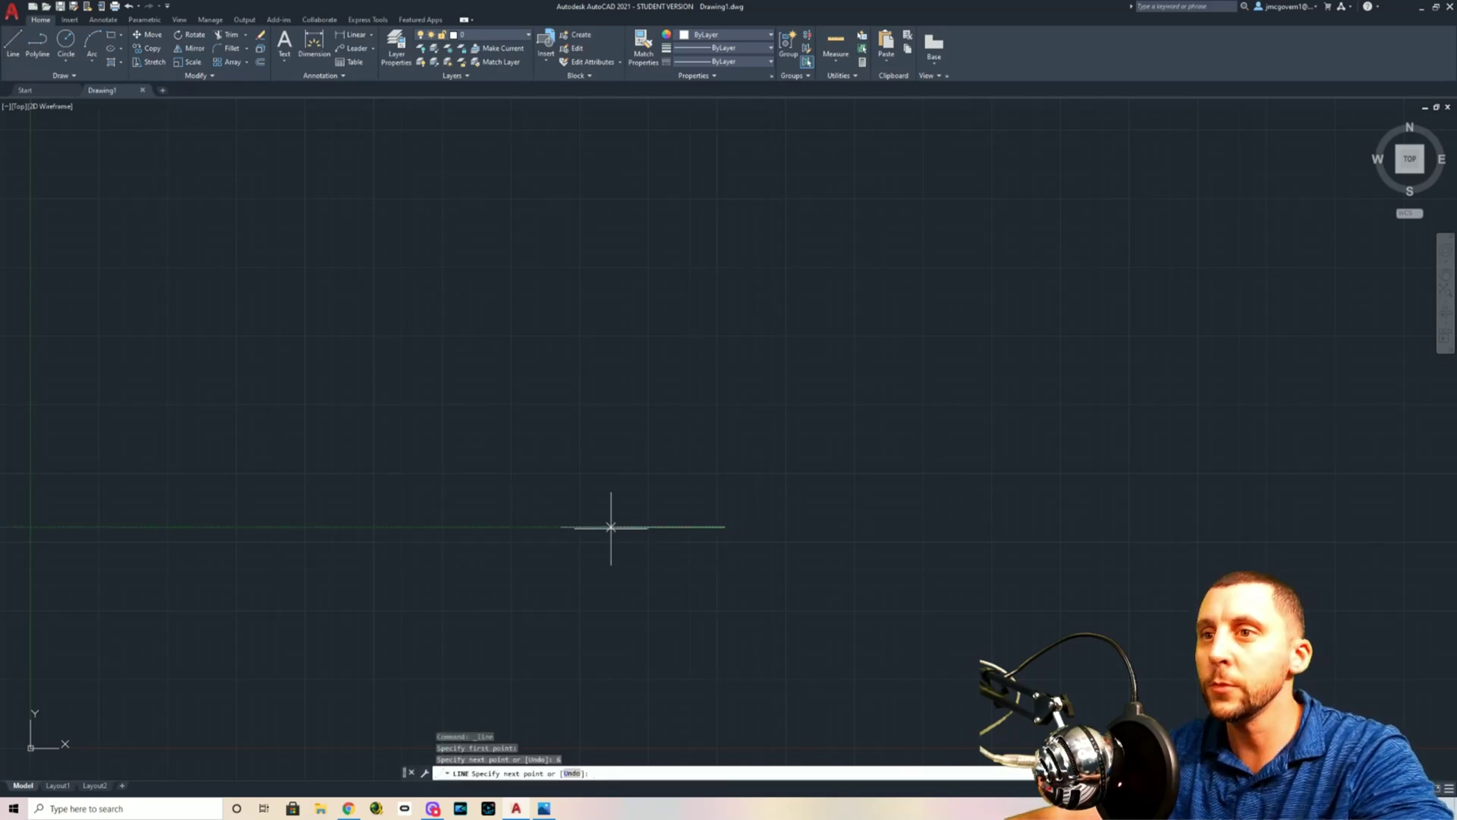
# Continue from the base's right end with a 1/2 vertical line up and a horizontal line left past the base's midpoint
pyautogui.hotkey('alt', 'Tab')
pyautogui.hotkey('alt', 'Tab')
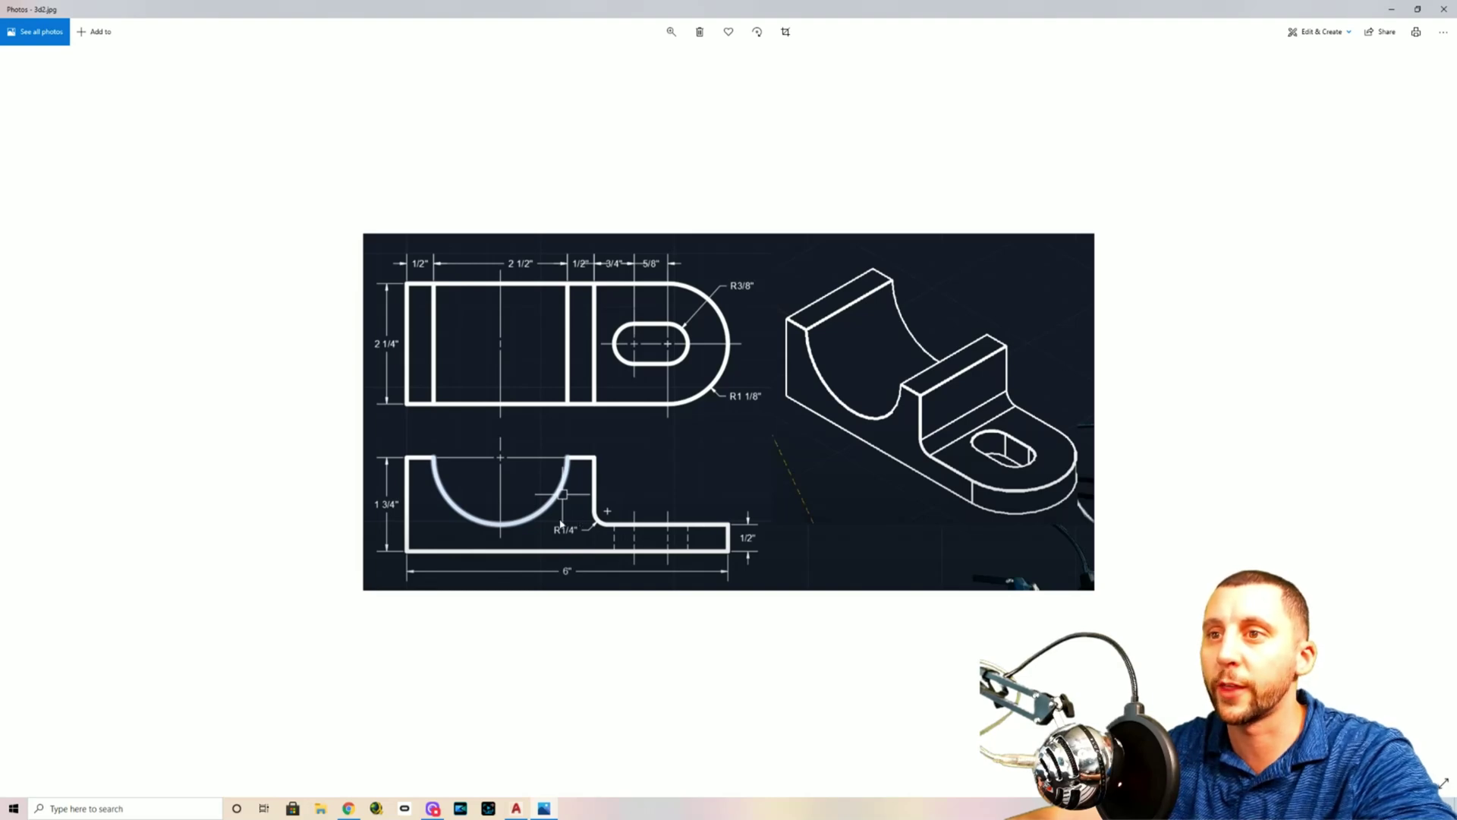
pyautogui.hotkey('alt', 'Tab')
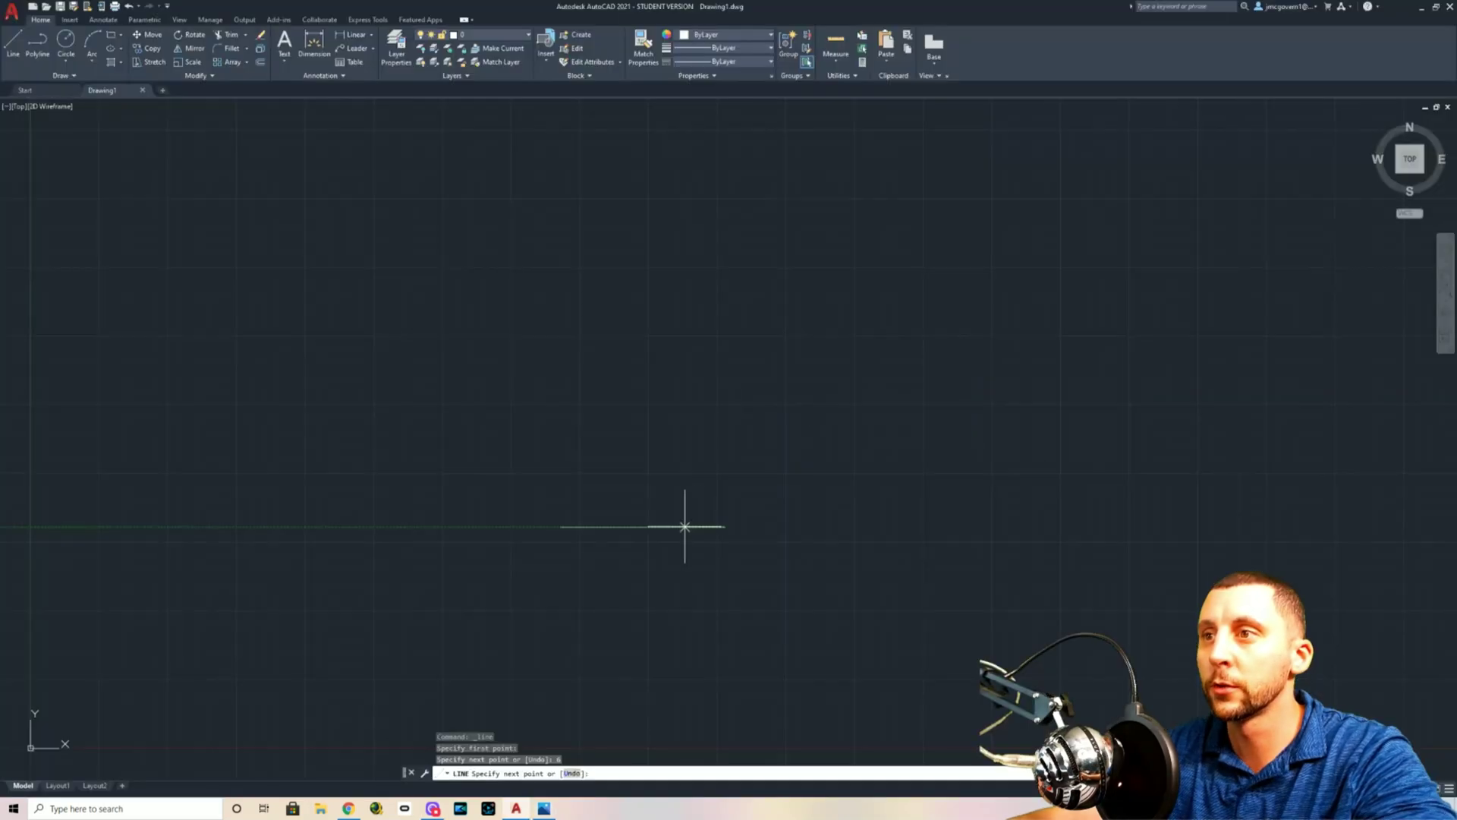
pyautogui.write('1/')
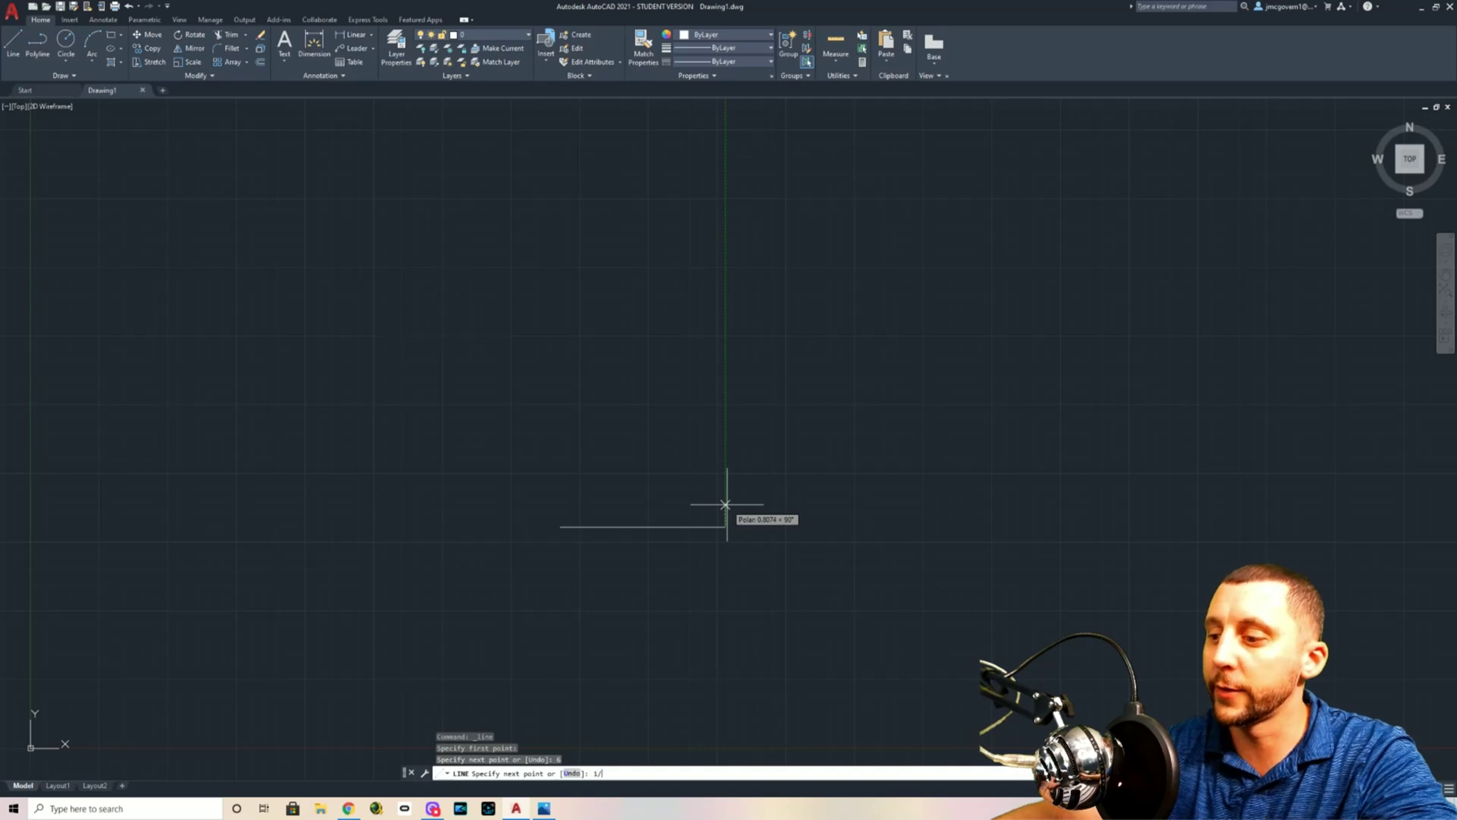
pyautogui.write('2')
pyautogui.press('Return')
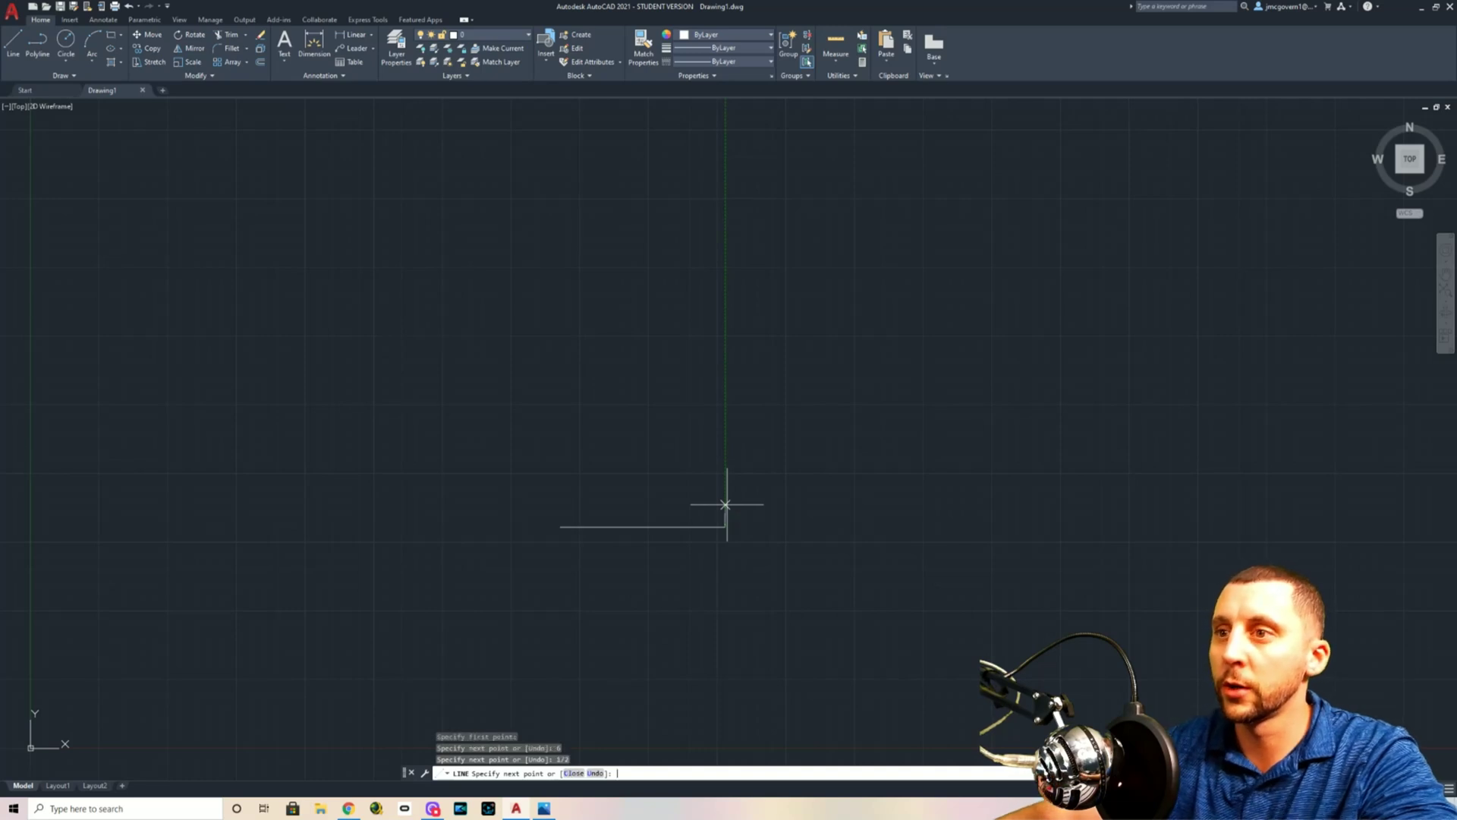
pyautogui.click(633, 514)
pyautogui.press('Escape')
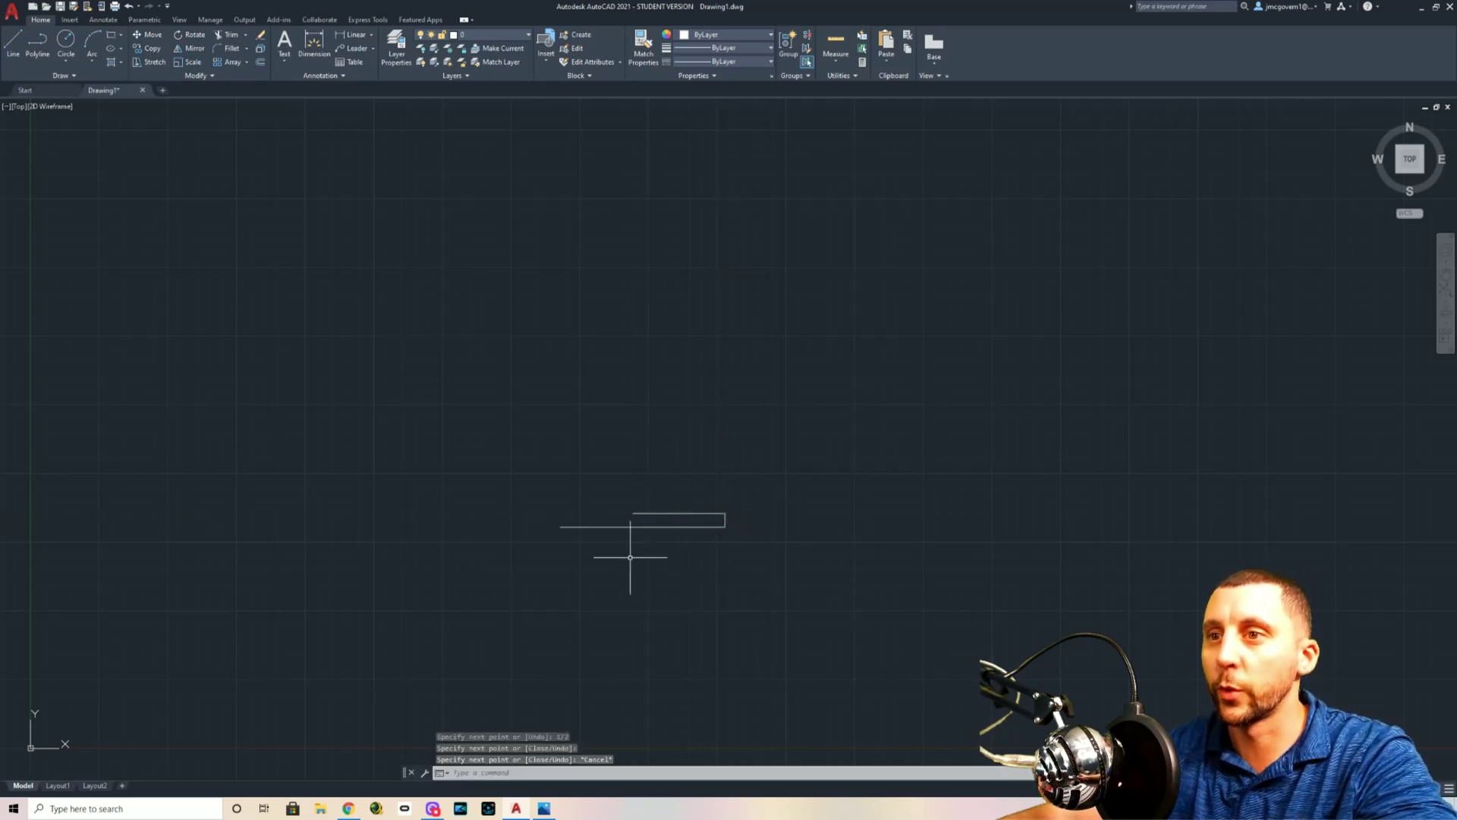
# Draw a vertical line 1-3/4 long upward from the left end of the base line
pyautogui.press('space')
pyautogui.click(560, 525)
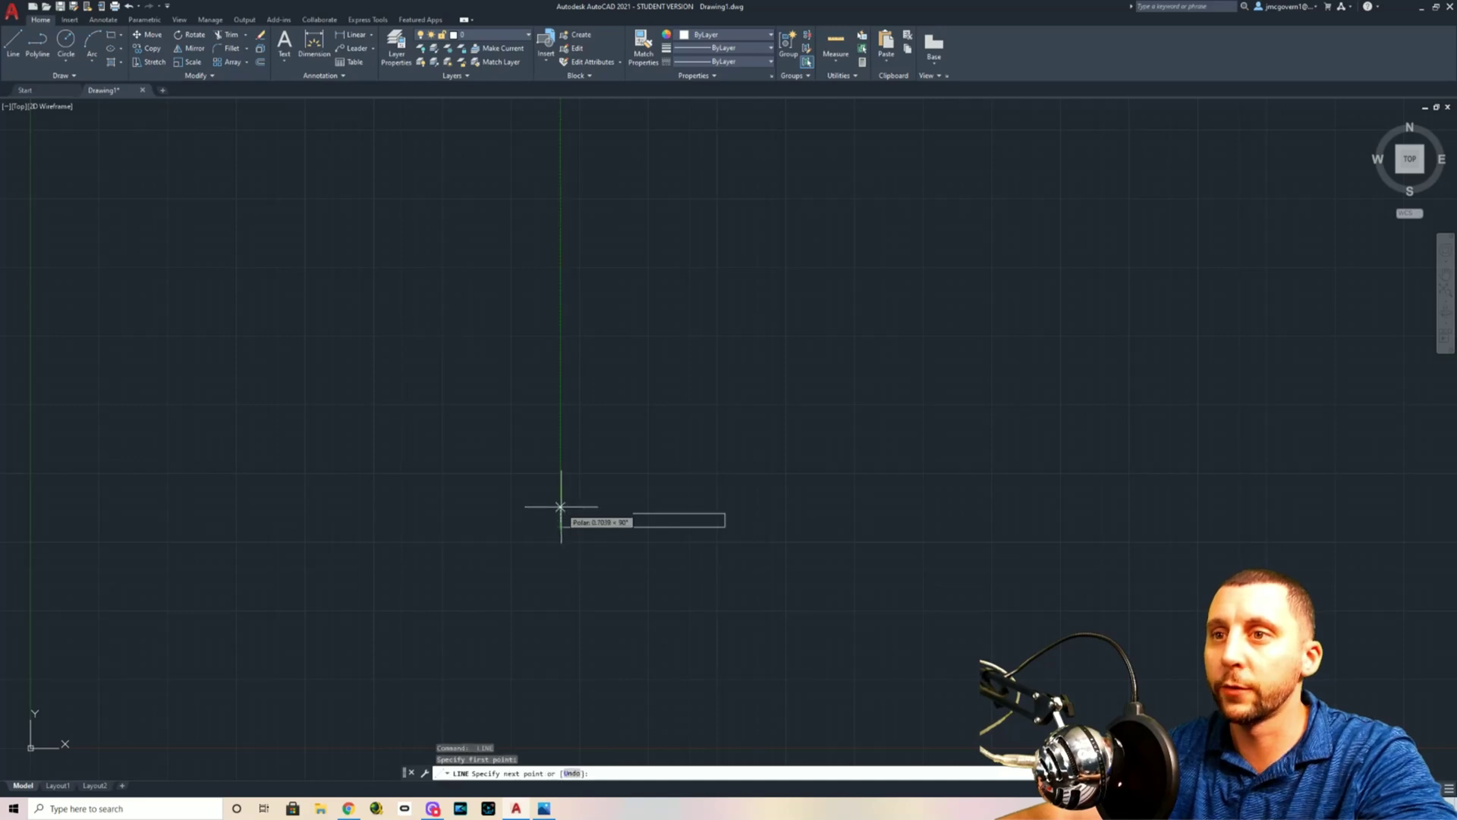
pyautogui.write('1-3/4')
pyautogui.press('Return')
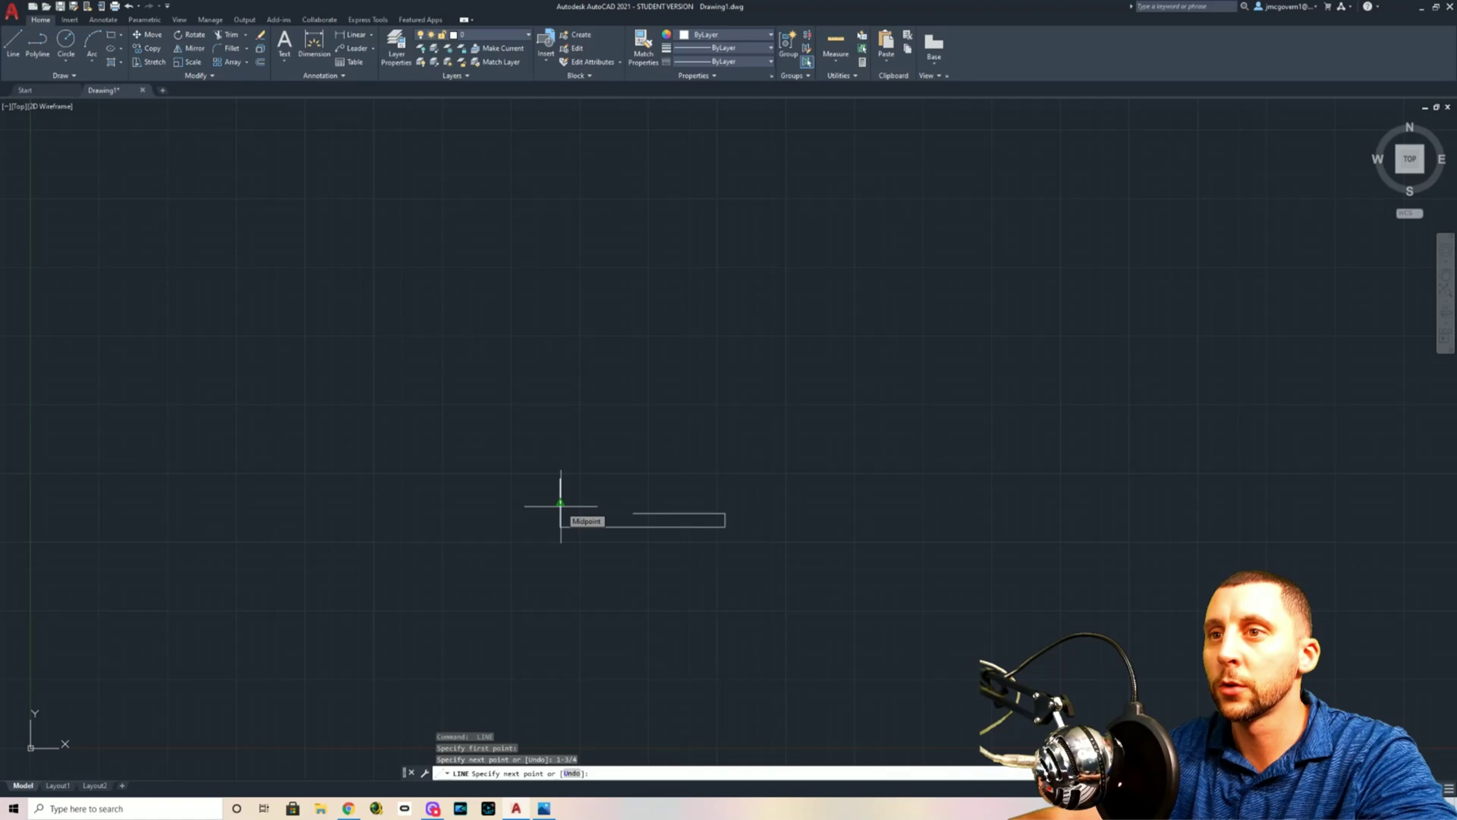
# Check the reference dimensions and extend the top edge rightward in three collinear segments of 1/2, 2.5 and .5
pyautogui.hotkey('alt', 'Tab')
pyautogui.hotkey('alt', 'Tab')
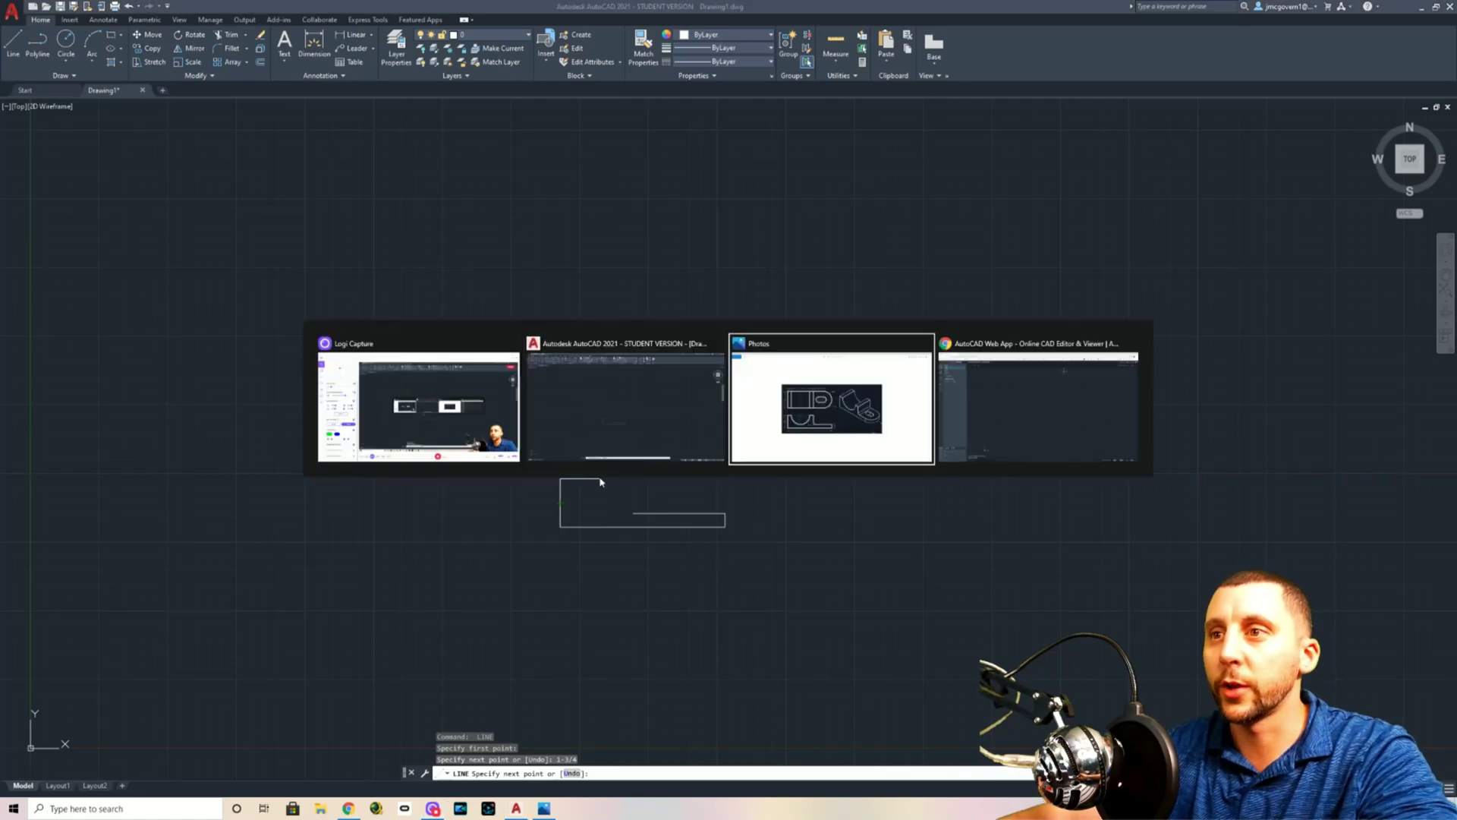
pyautogui.hotkey('alt', 'Tab')
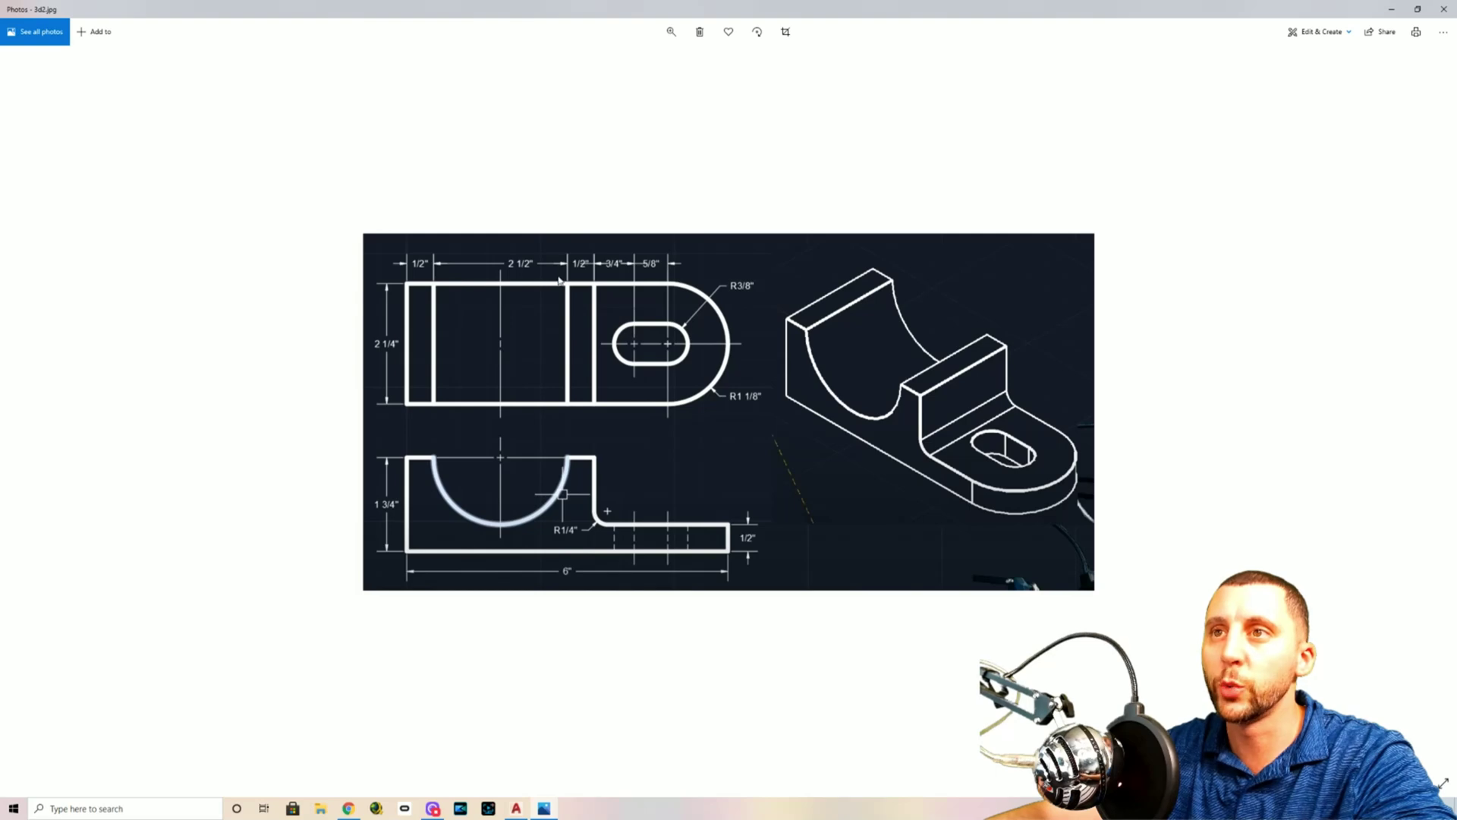
pyautogui.hotkey('alt', 'Tab')
pyautogui.hotkey('alt', 'Tab')
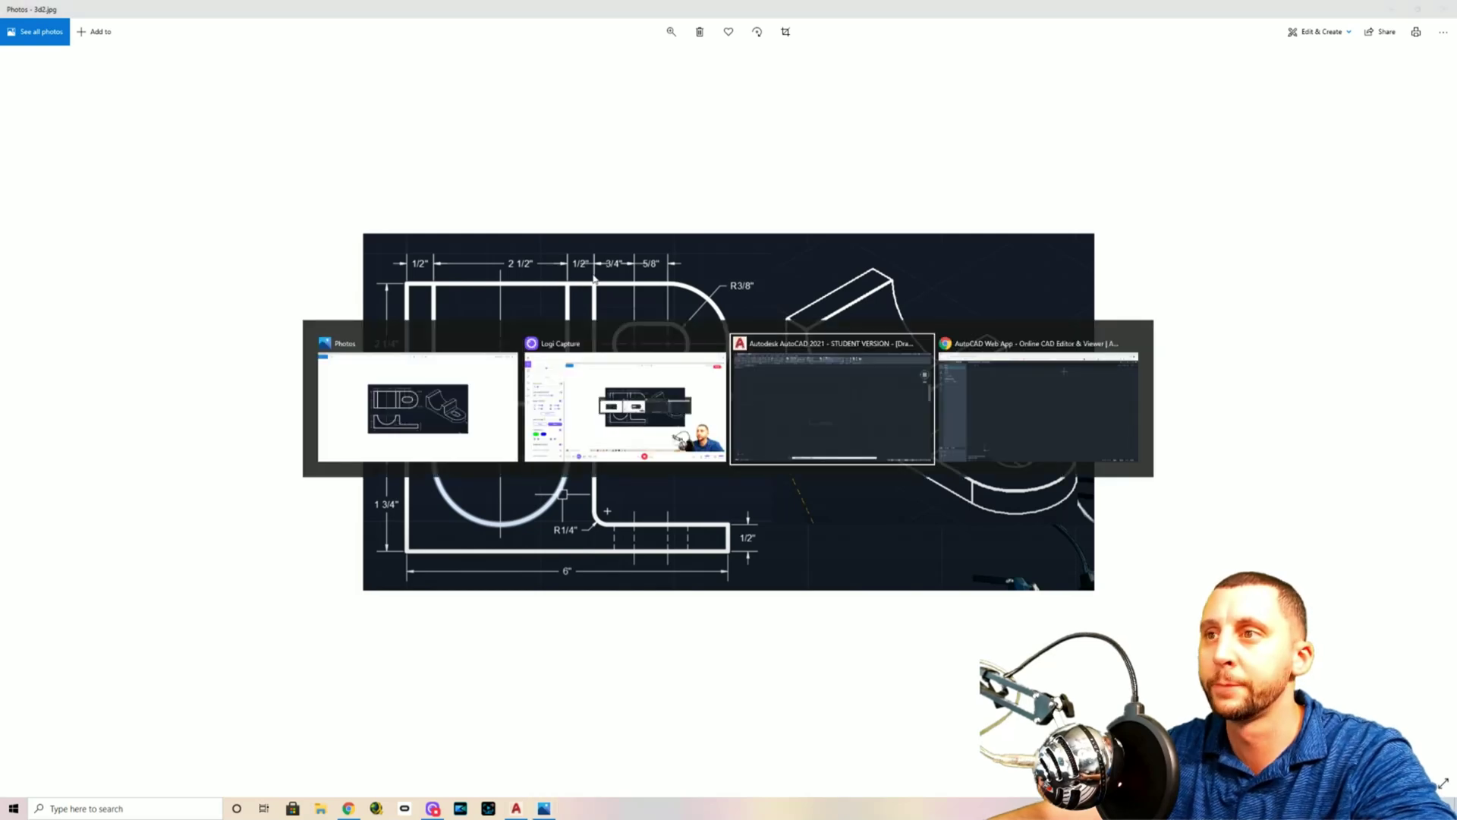
pyautogui.write('1/2')
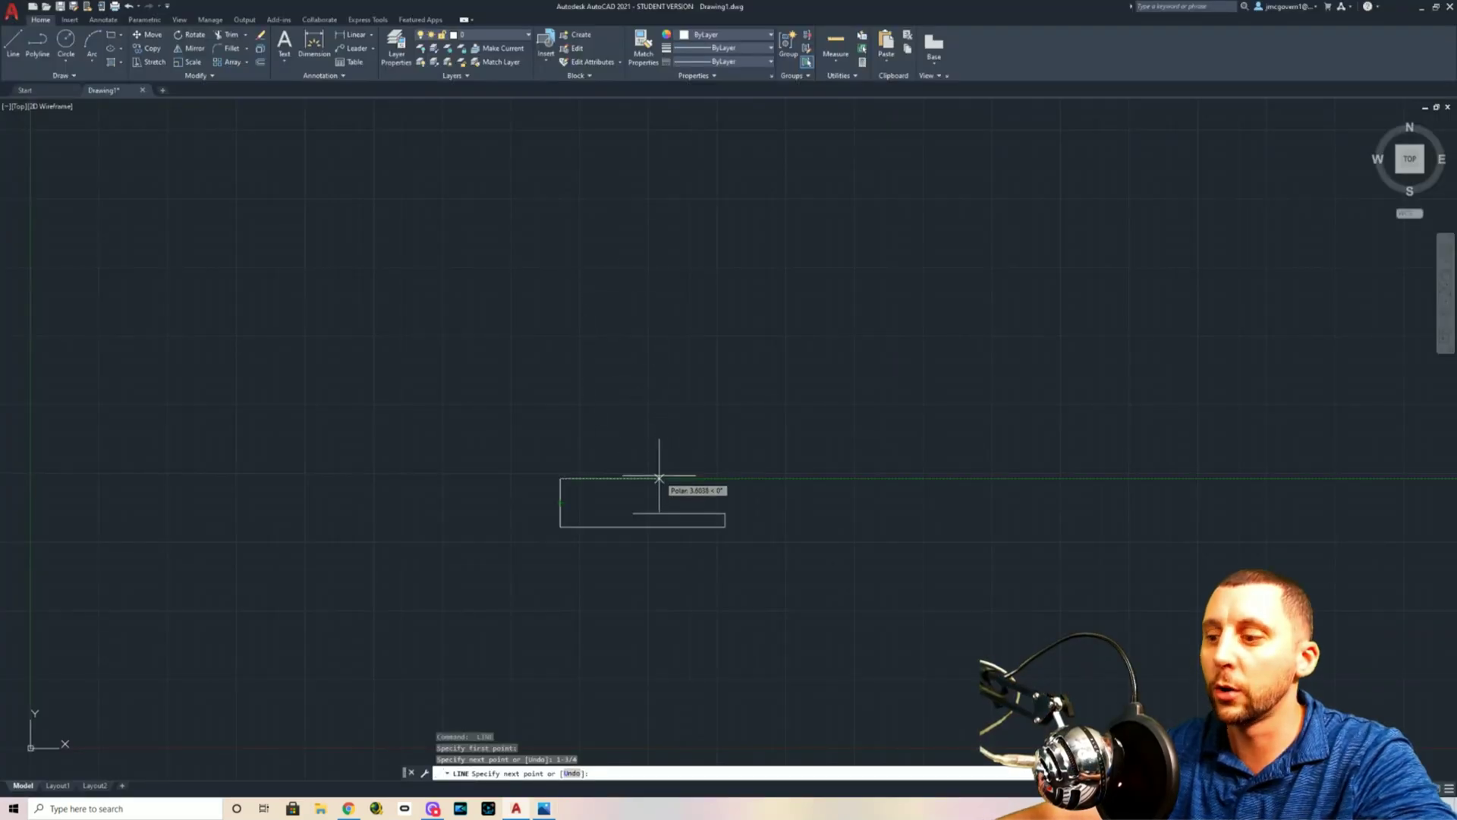
pyautogui.press('Return')
pyautogui.scroll(5, 611, 482)
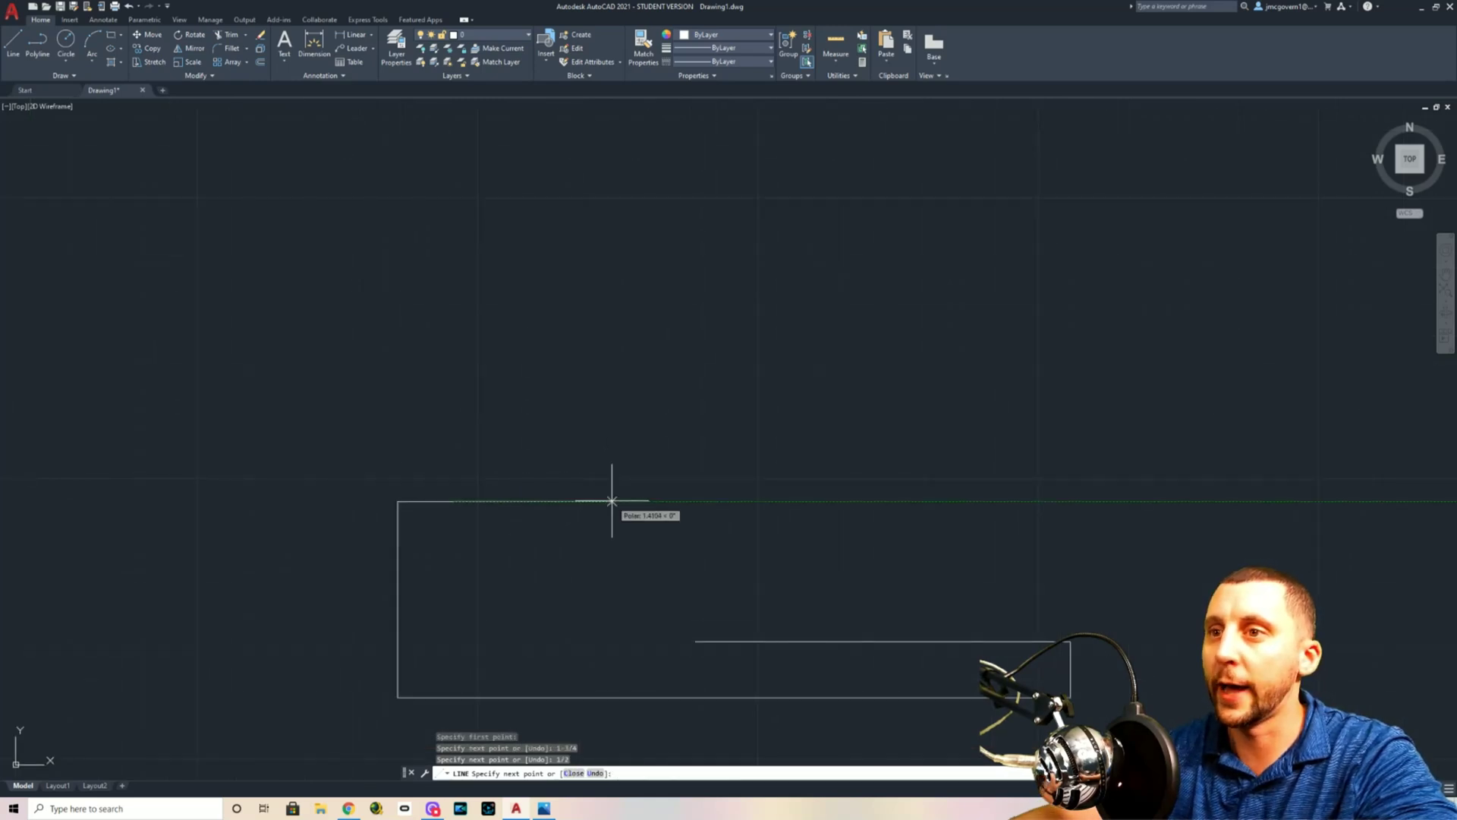
pyautogui.write('2.5')
pyautogui.press('Return')
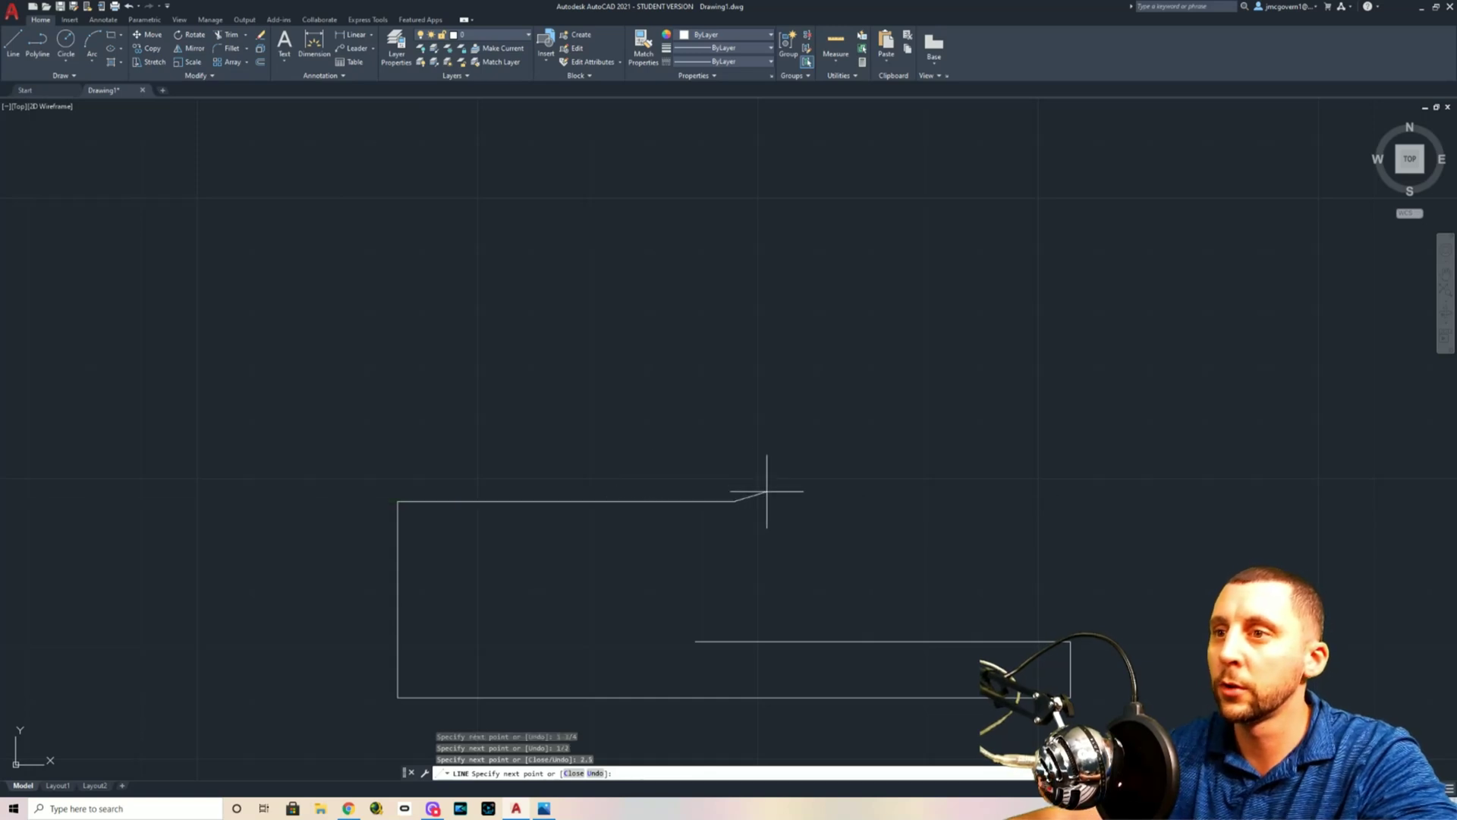
pyautogui.write('.5')
pyautogui.press('Return')
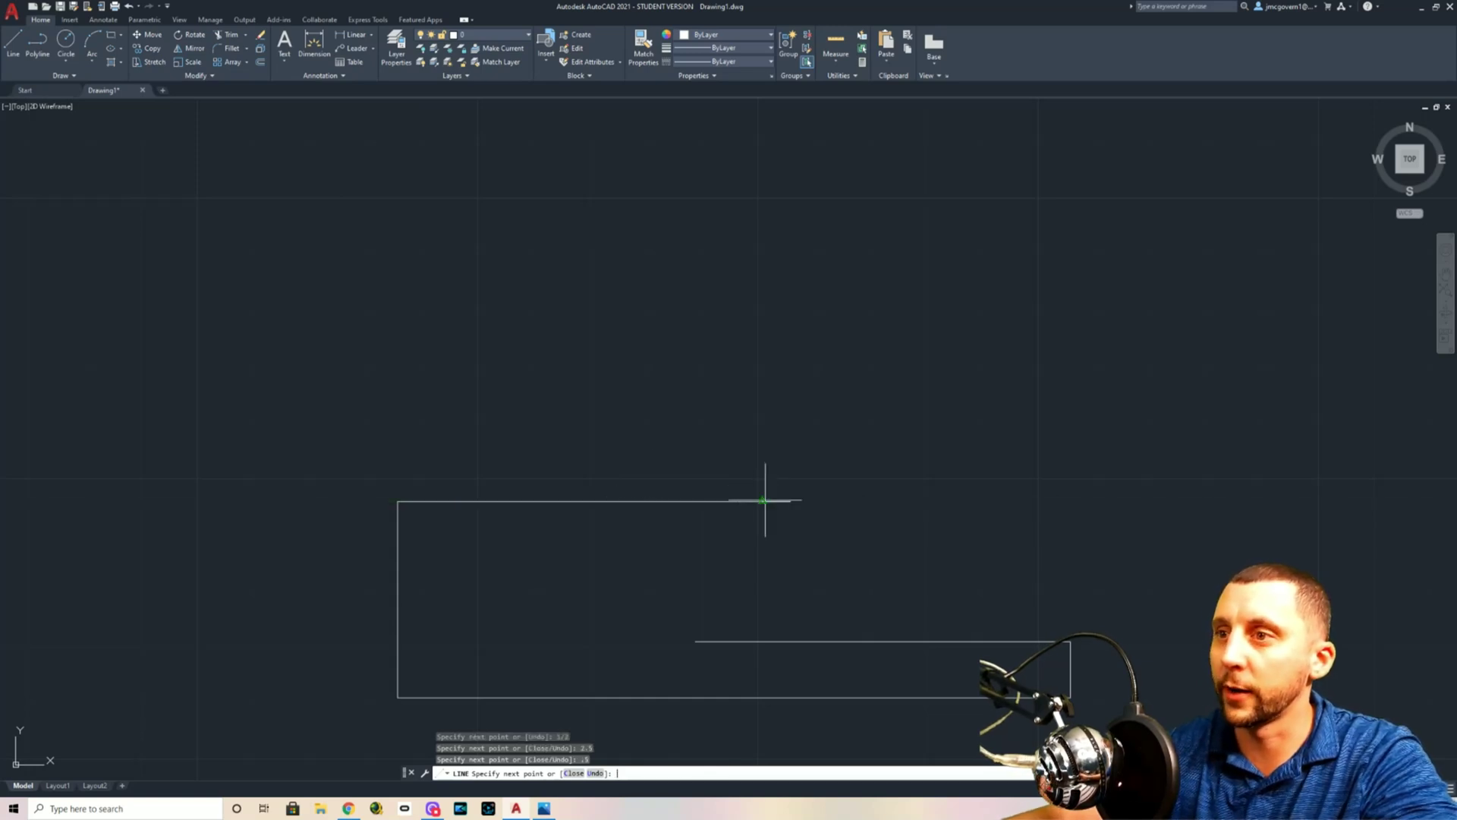
# Draw a vertical line from the top edge's right end down to the lower step line and trim the overhang left of it
pyautogui.click(790, 641)
pyautogui.press('Return')
pyautogui.write('tr')
pyautogui.press('Return')
pyautogui.click(771, 644)
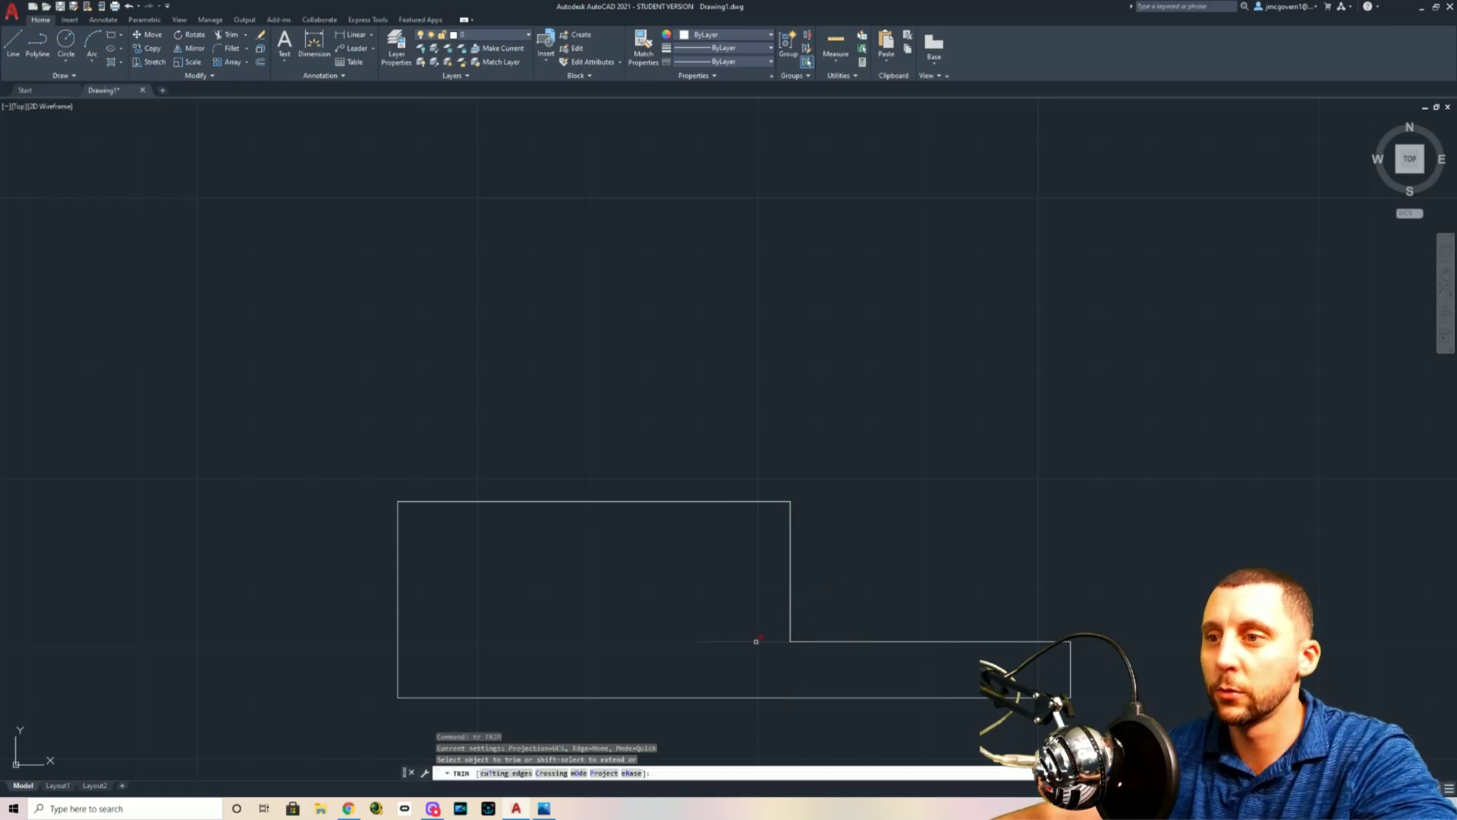
pyautogui.press('Escape')
pyautogui.moveTo(885, 699); pyautogui.dragTo(843, 600, button='middle')
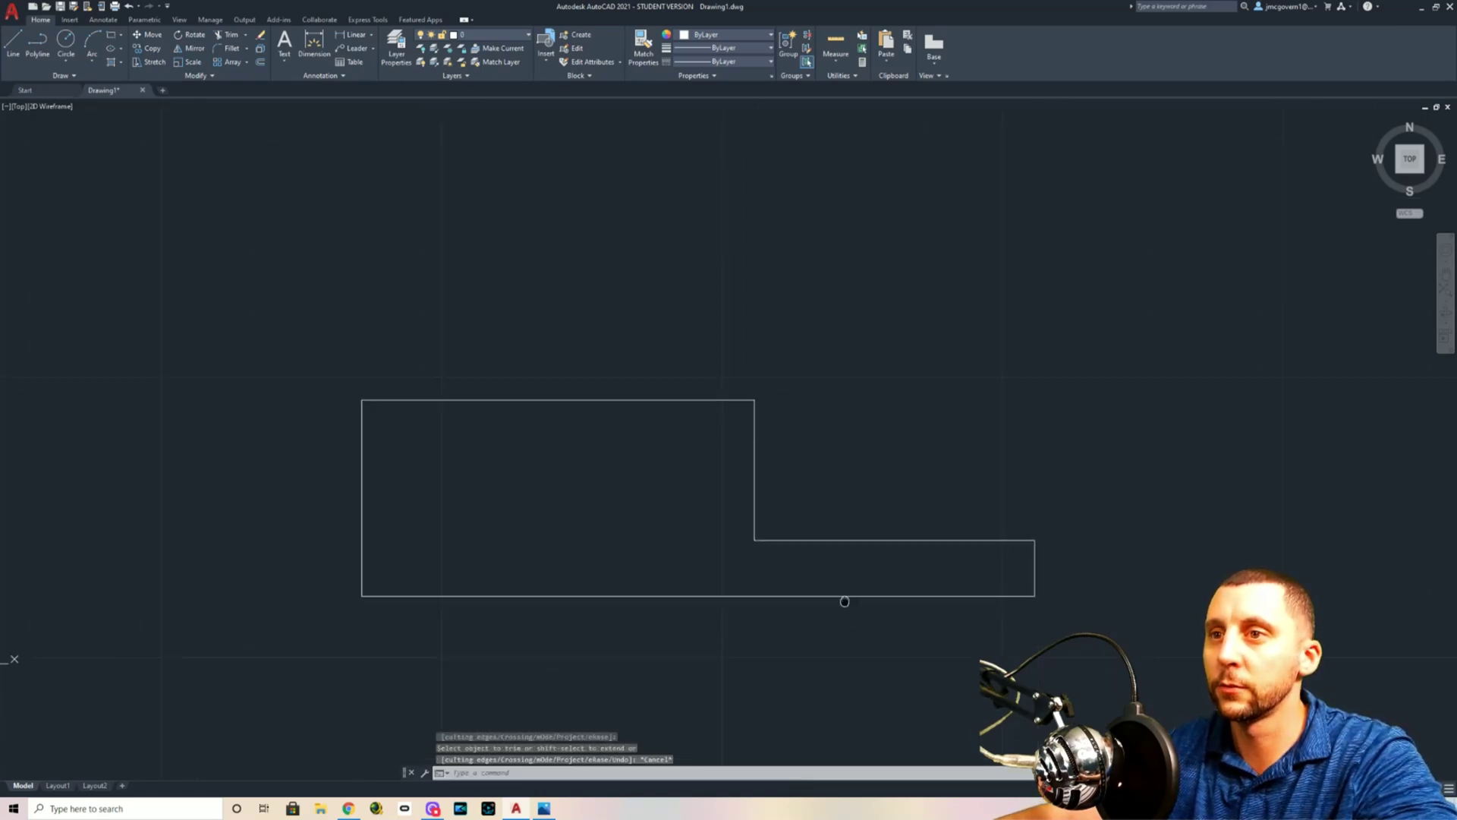
# Try deleting the middle segment of the profile's top edge and undo the deletion
pyautogui.click(551, 400)
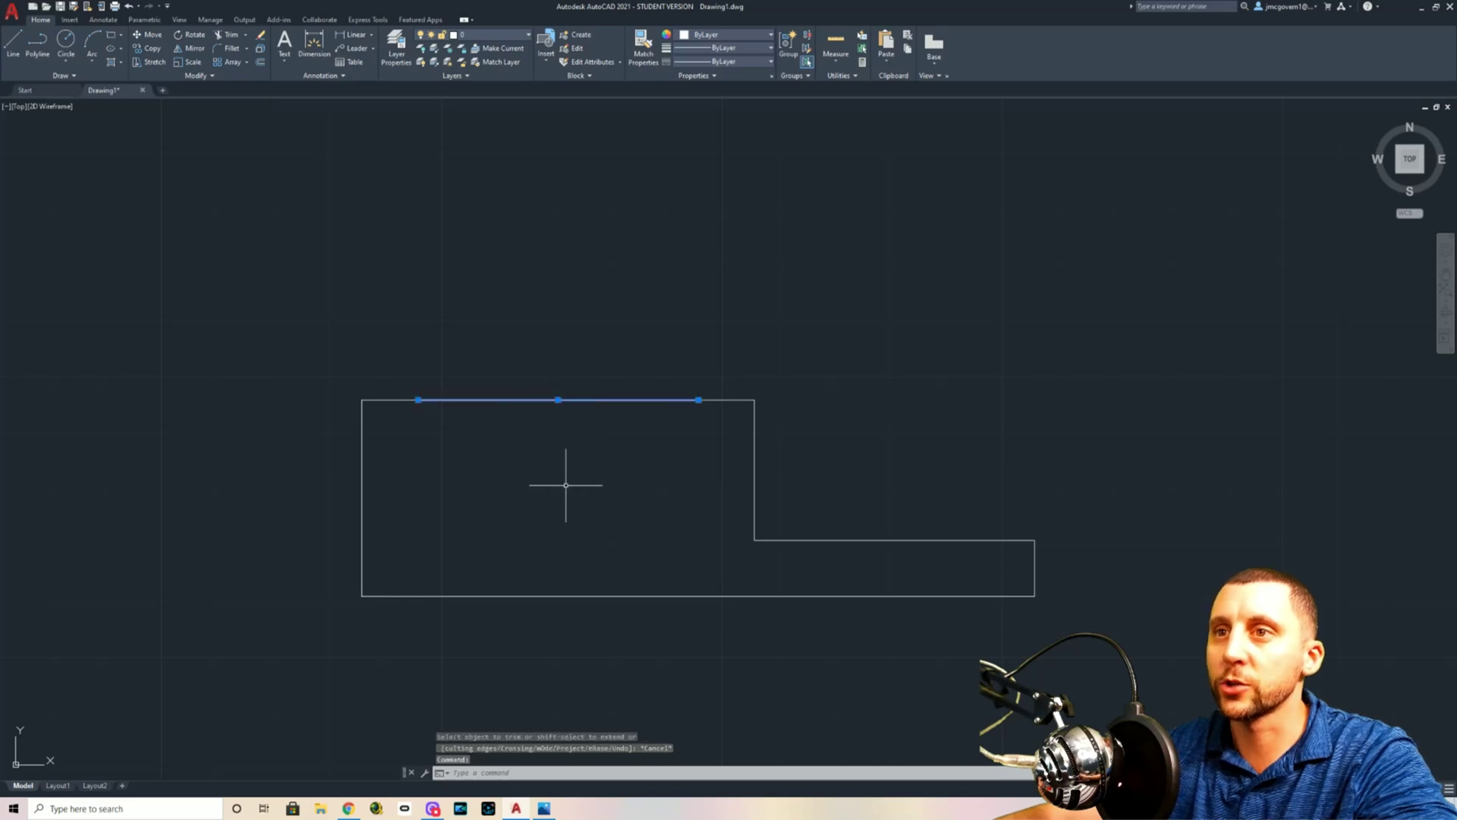
pyautogui.press('Delete')
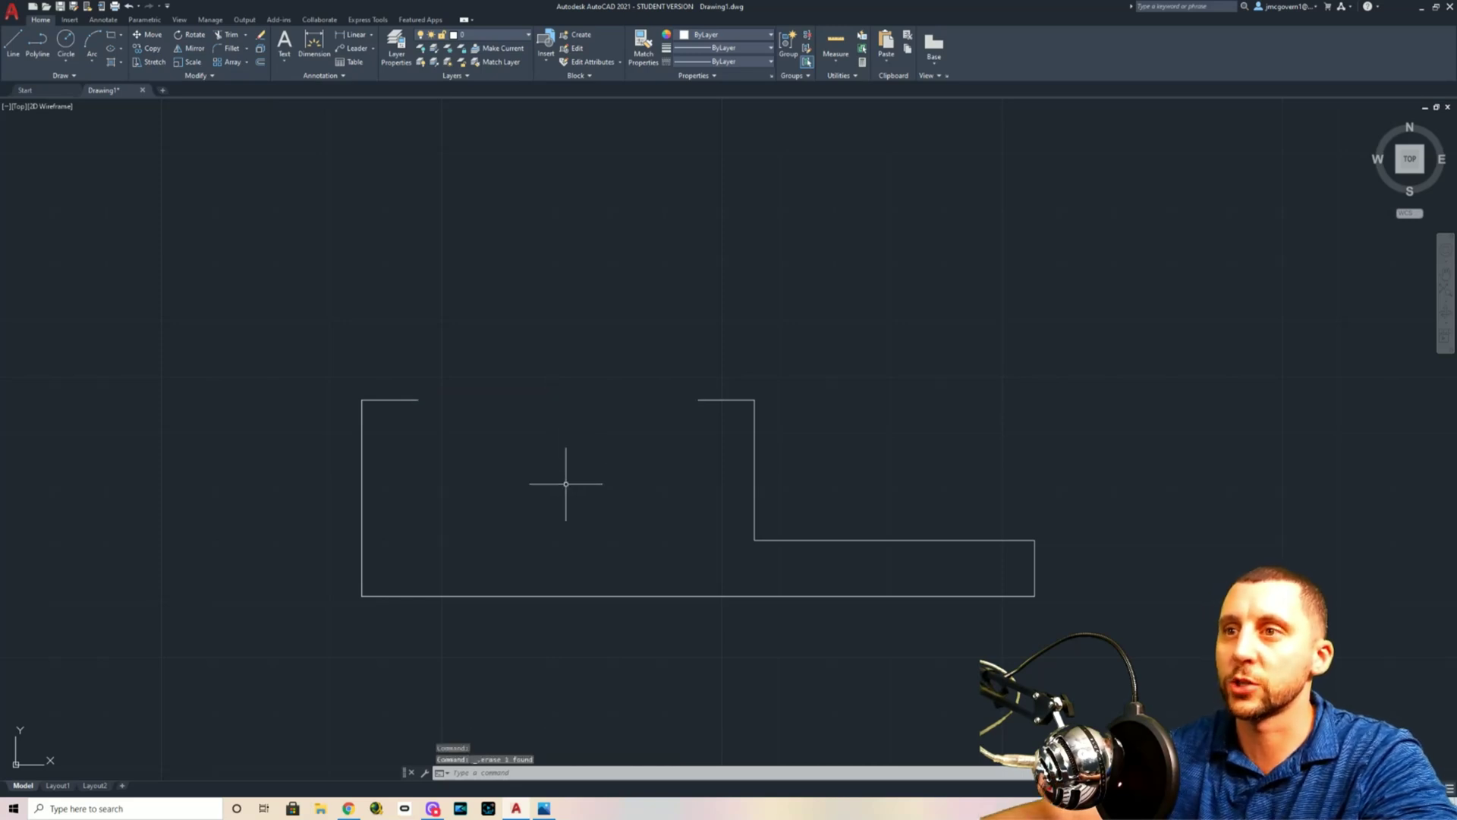
pyautogui.hotkey('ctrl', 'z')
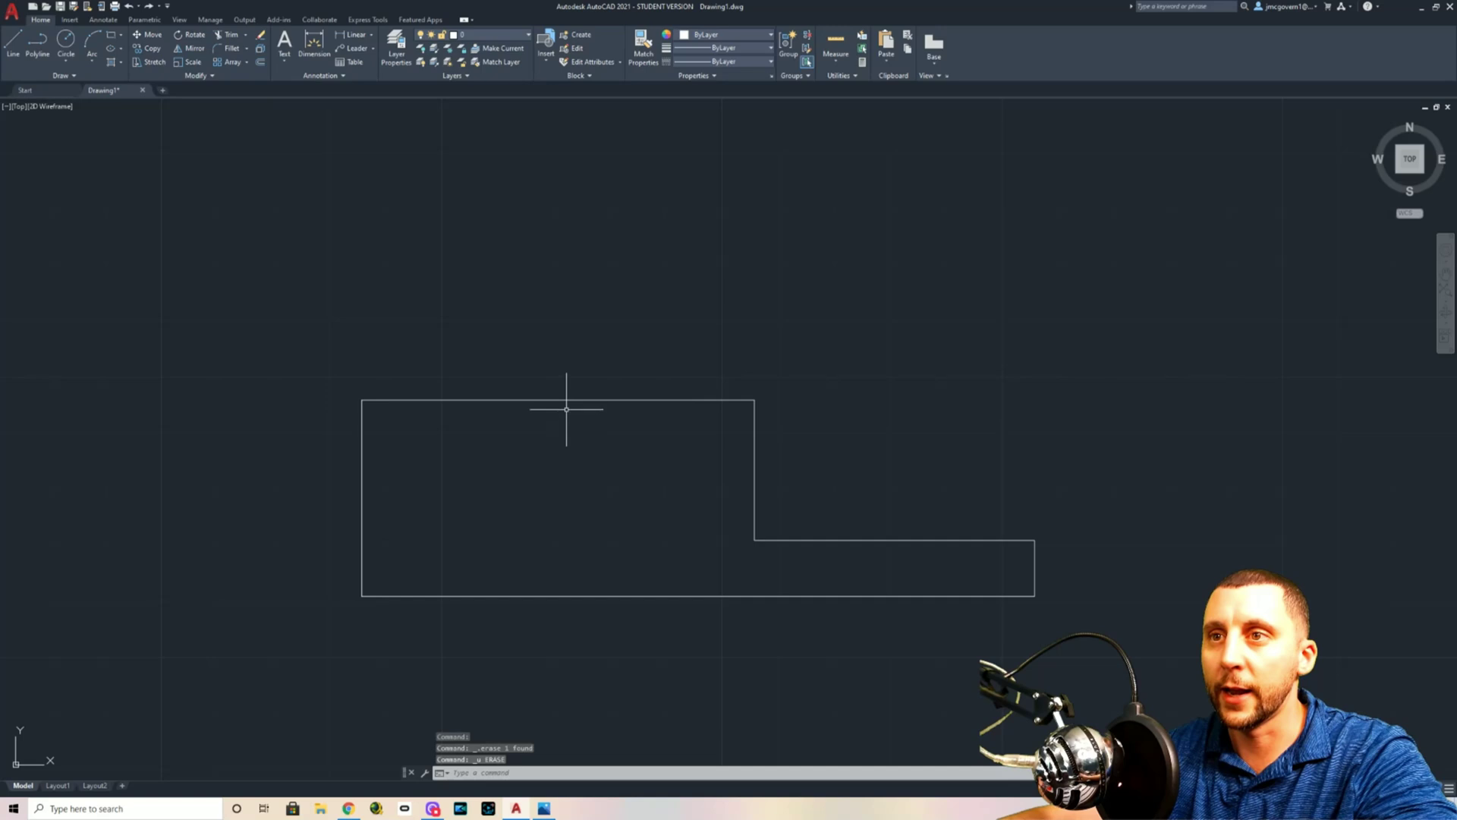
# Draw a circle of diameter 2.5 centred on the midpoint of the profile's top edge
pyautogui.click(67, 61)
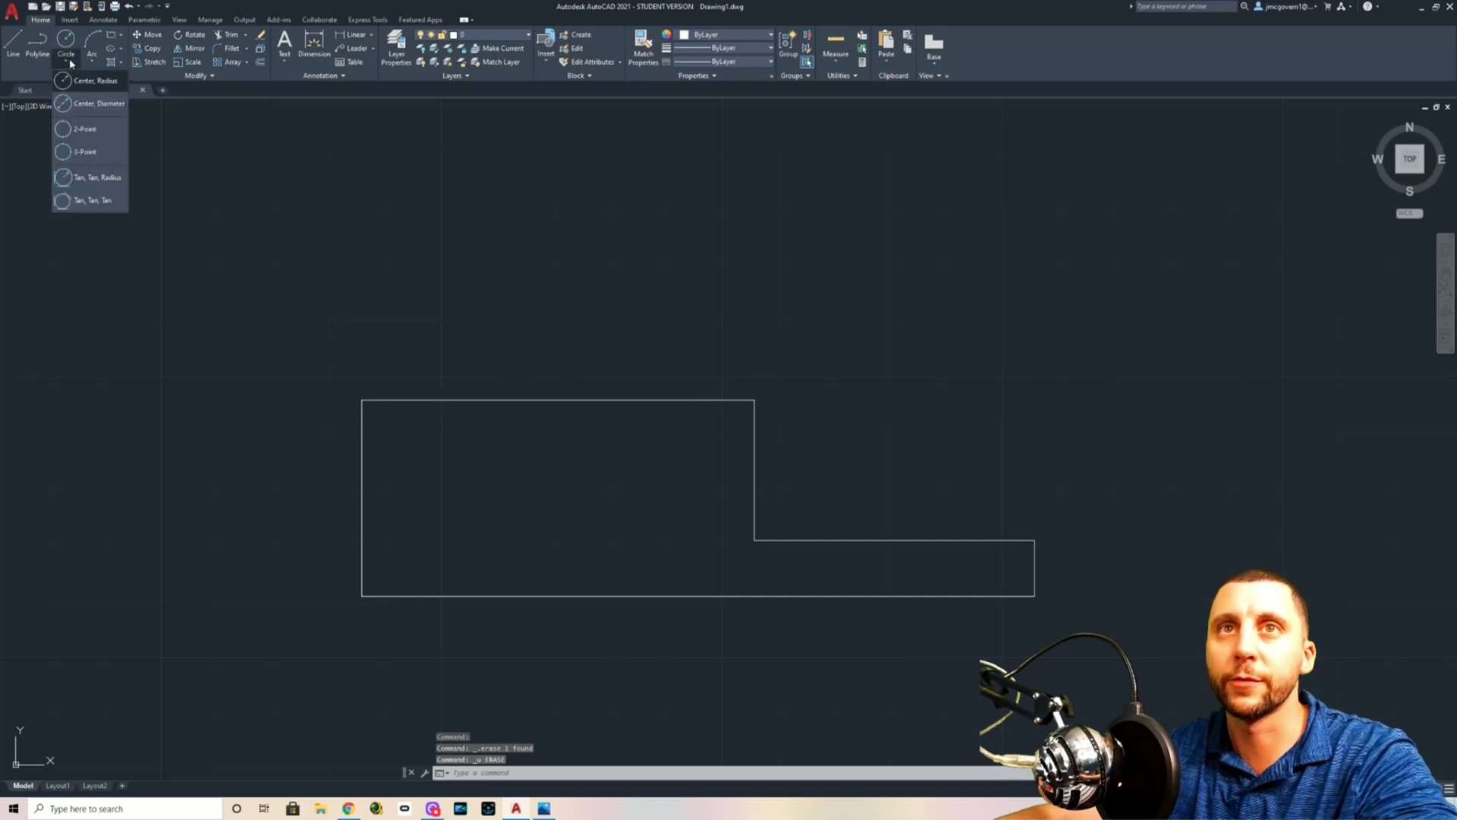
pyautogui.click(96, 103)
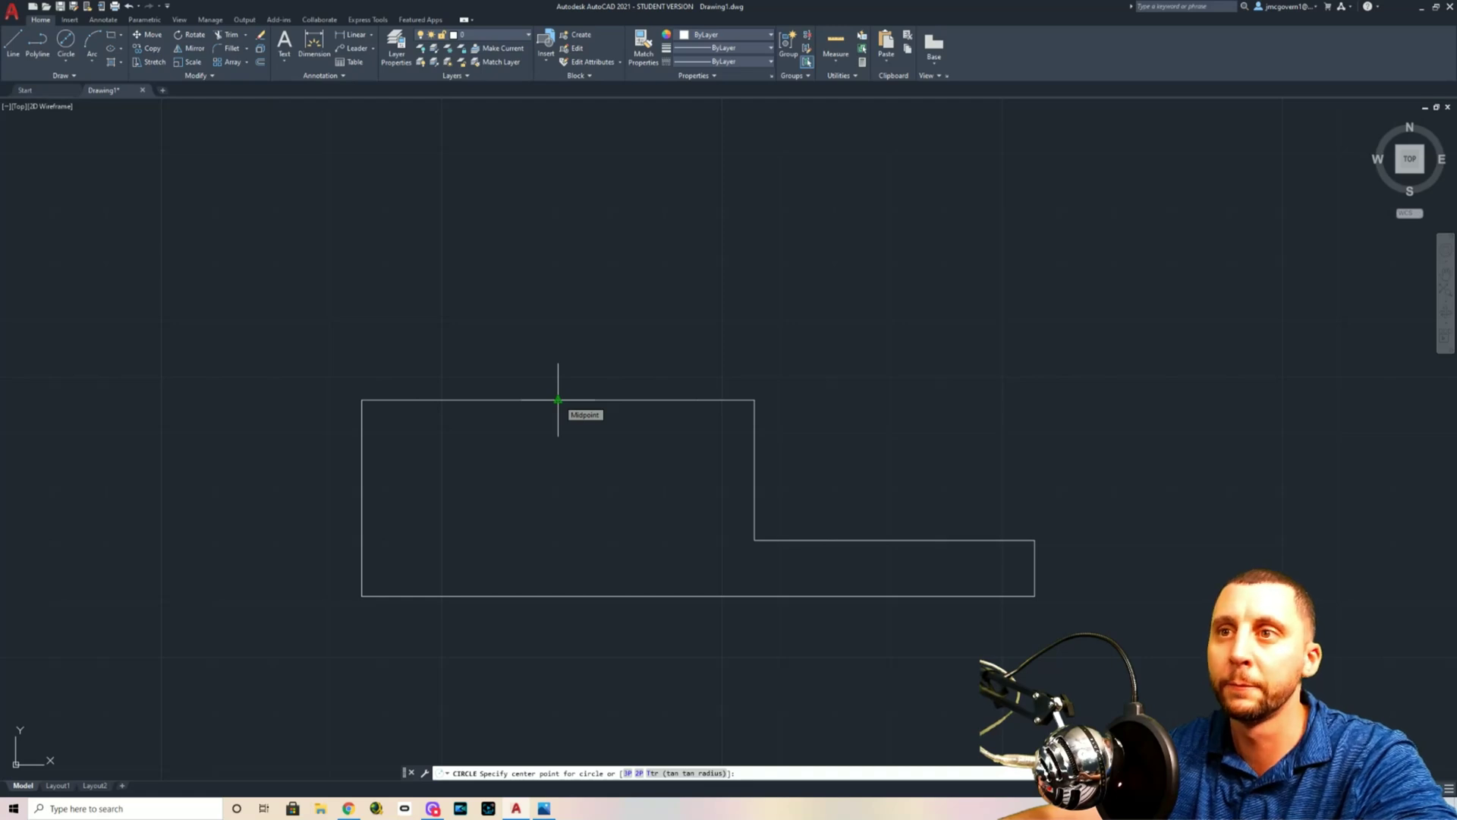
pyautogui.click(558, 400)
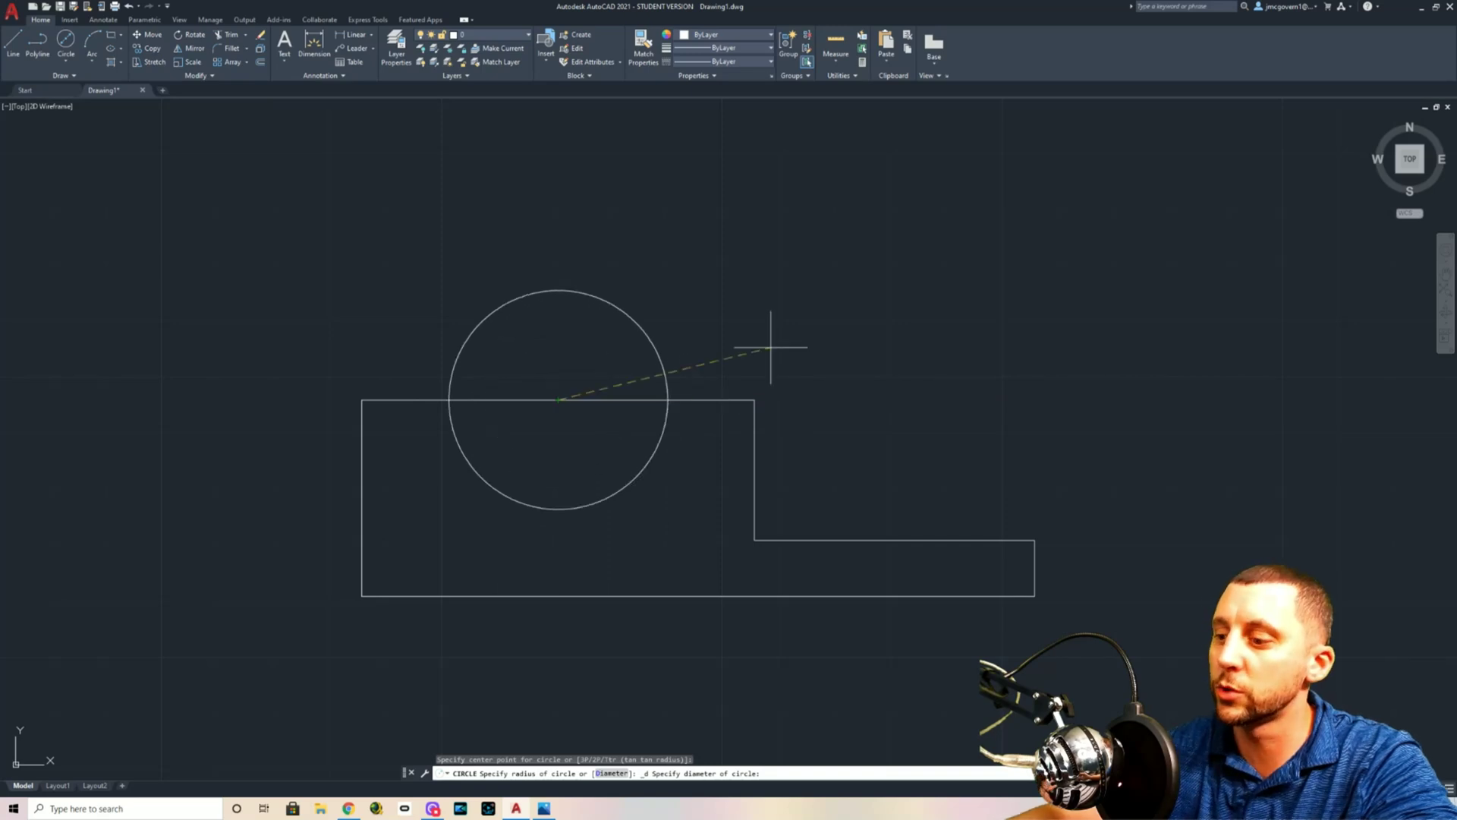
pyautogui.write('2.5')
pyautogui.press('Return')
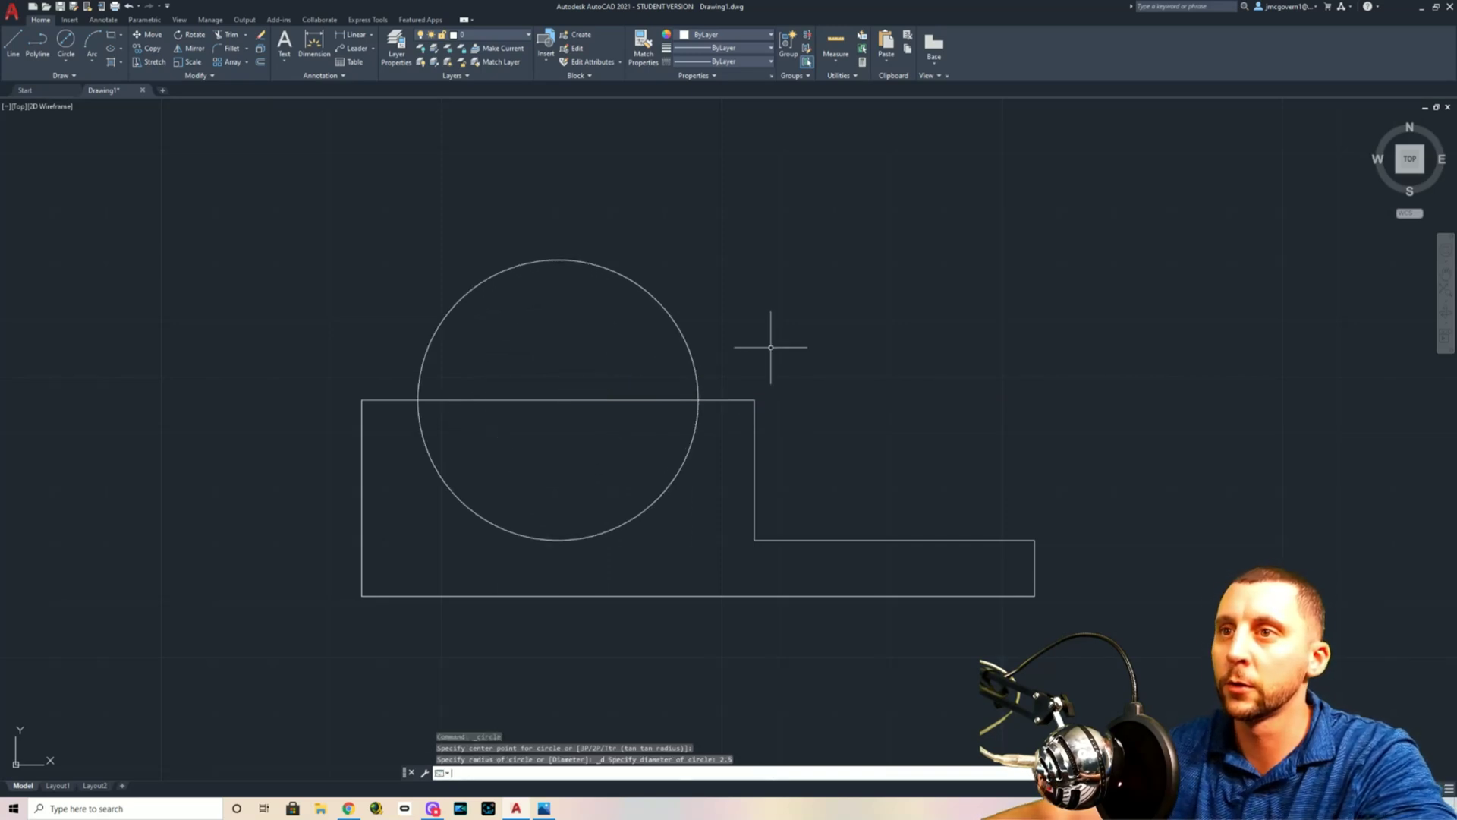
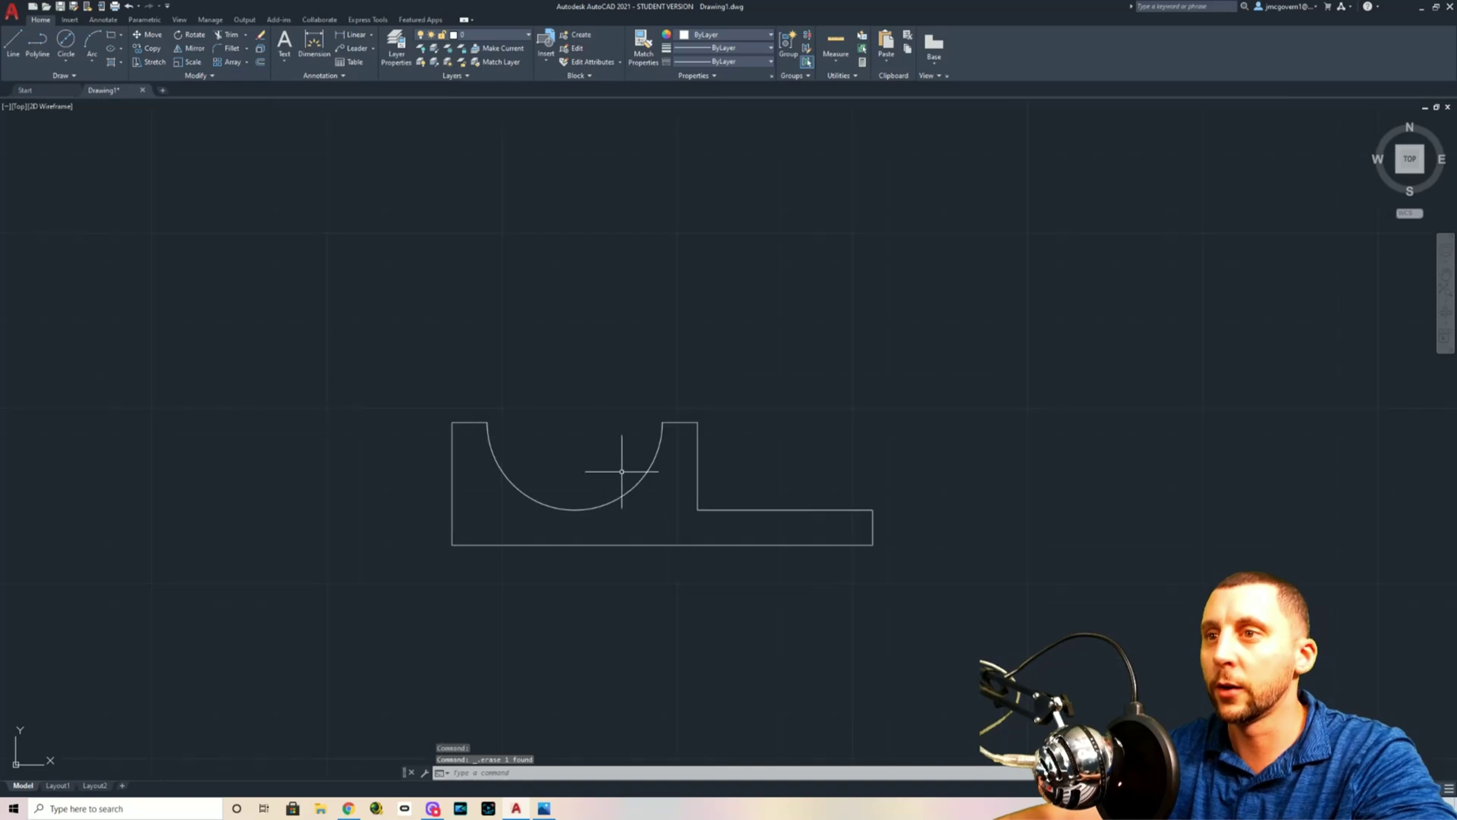
# Switch to the reference image to check the fillet radius at the step's inside corner and return to AutoCAD
pyautogui.hotkey('alt', 'Tab')
pyautogui.hotkey('alt', 'Tab')
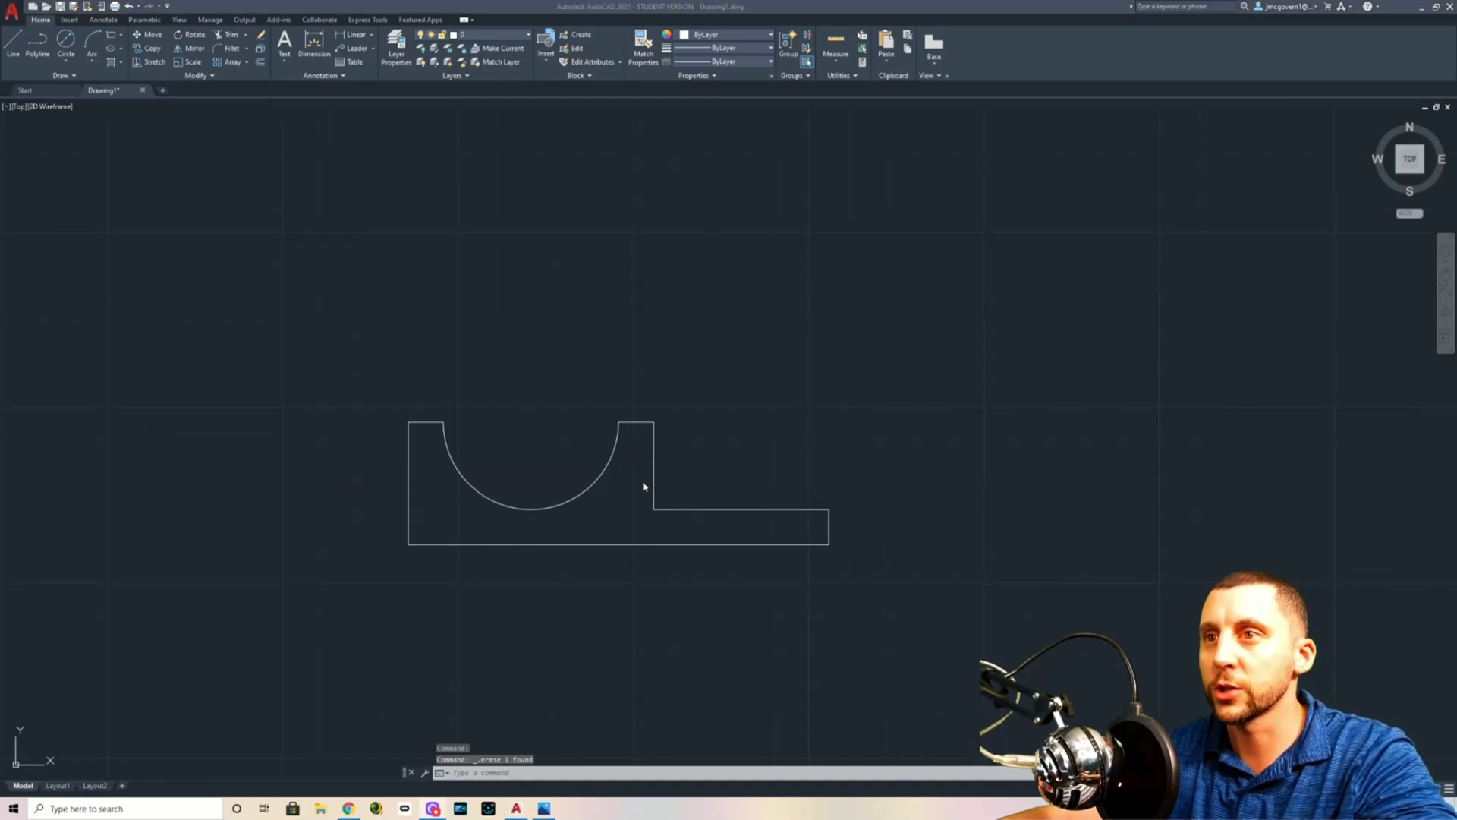
pyautogui.hotkey('alt', 'Tab')
pyautogui.hotkey('alt', 'Tab')
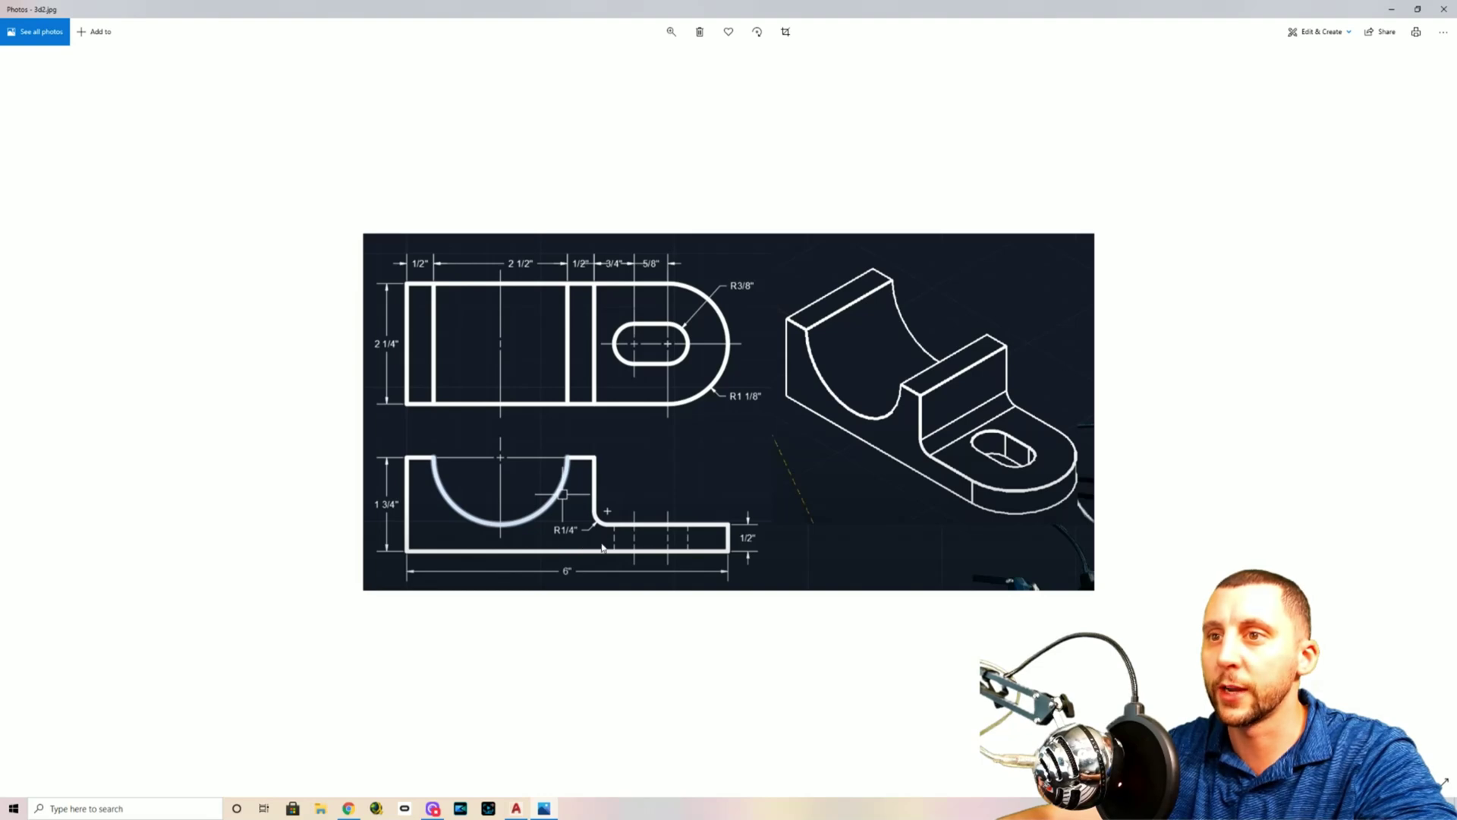
pyautogui.hotkey('alt', 'Tab')
pyautogui.hotkey('alt', 'Tab')
pyautogui.hotkey('alt', 'Tab')
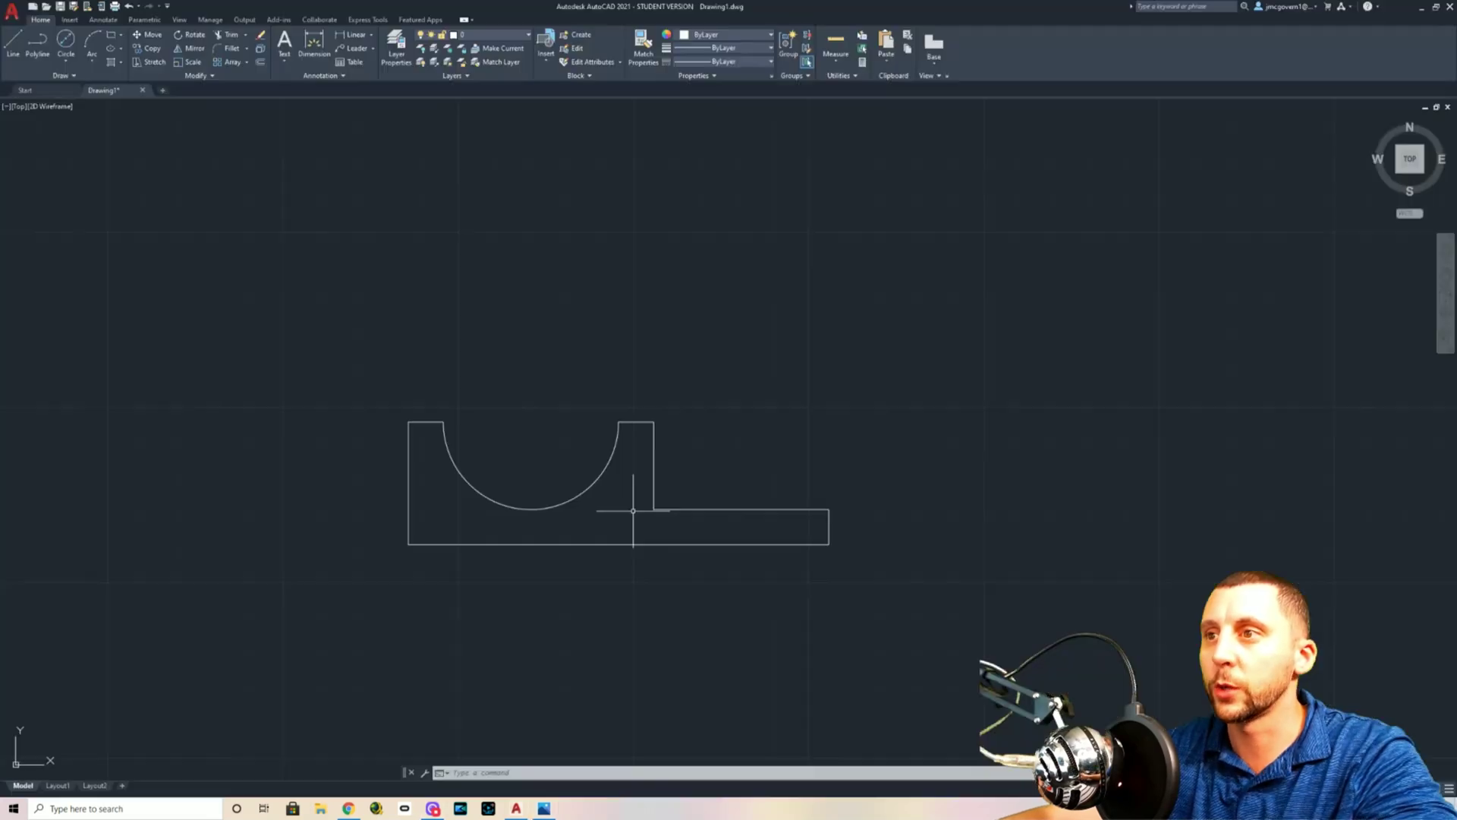
# Try filleting the step's inside corner with a radius of 1/4 and undo the fillet
pyautogui.scroll(5, 670, 509)
pyautogui.scroll(-1, 554, 498)
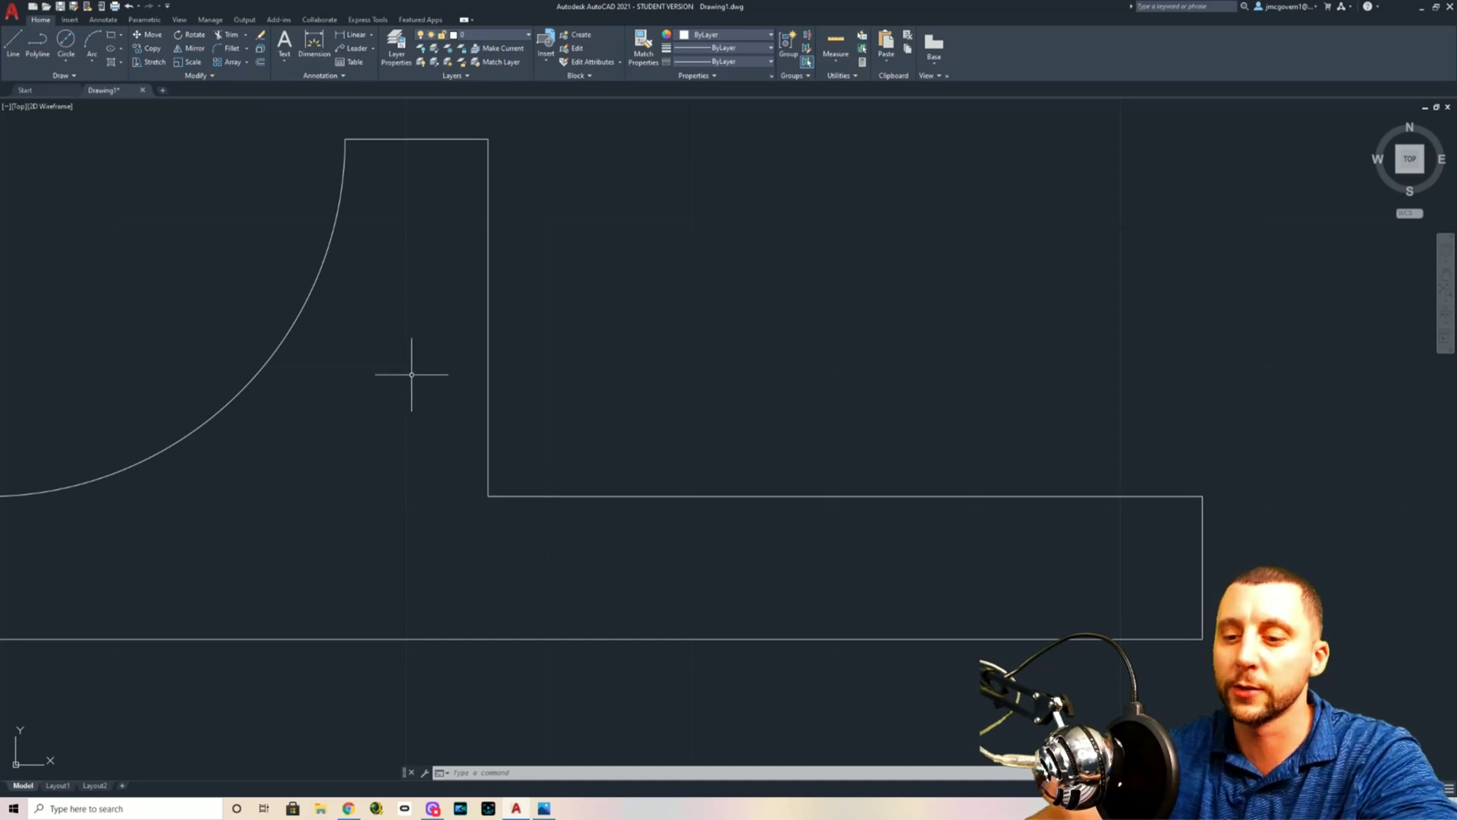
pyautogui.write('fillet')
pyautogui.press('Return')
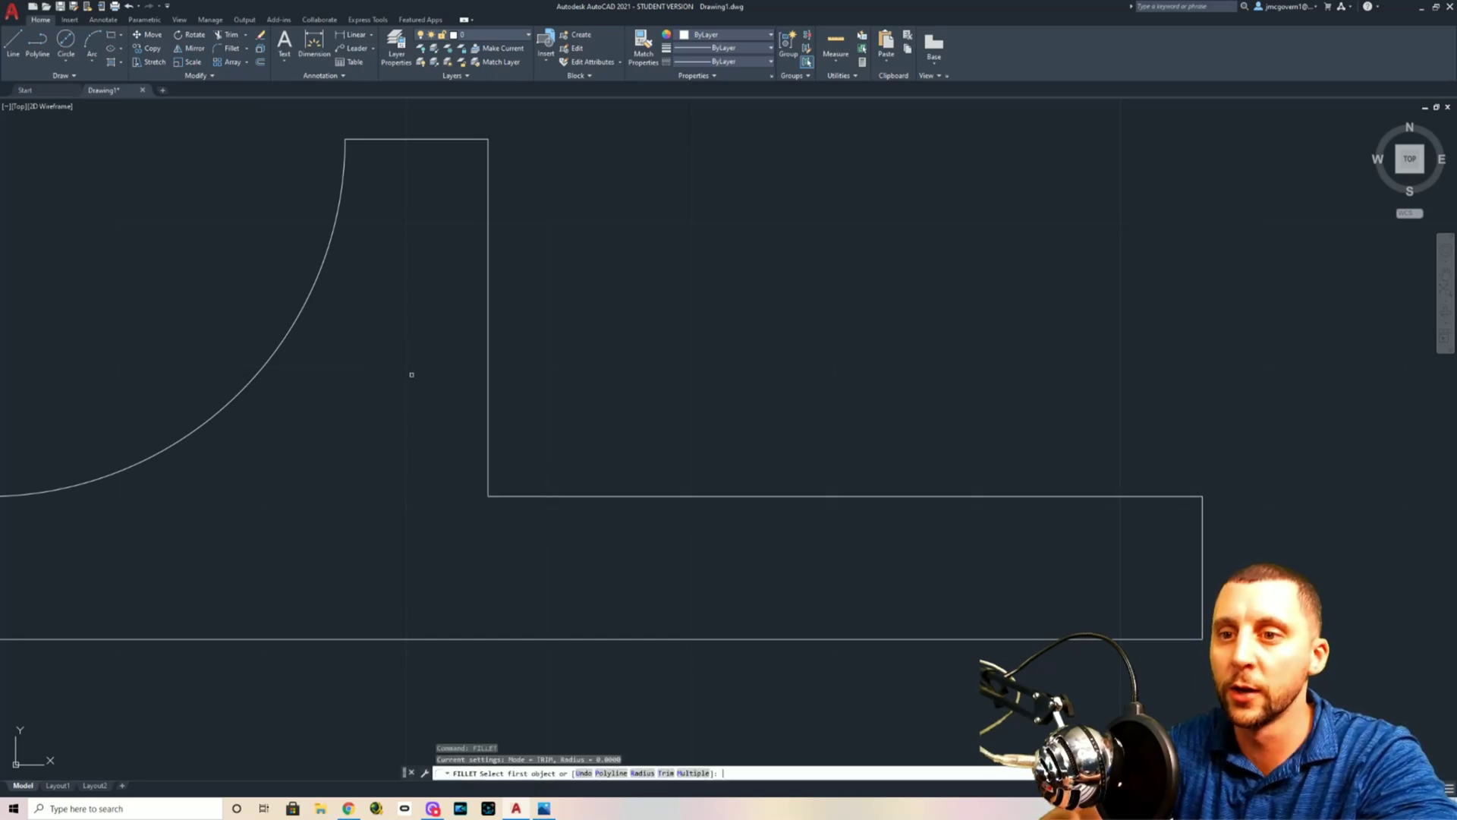
pyautogui.press('Return')
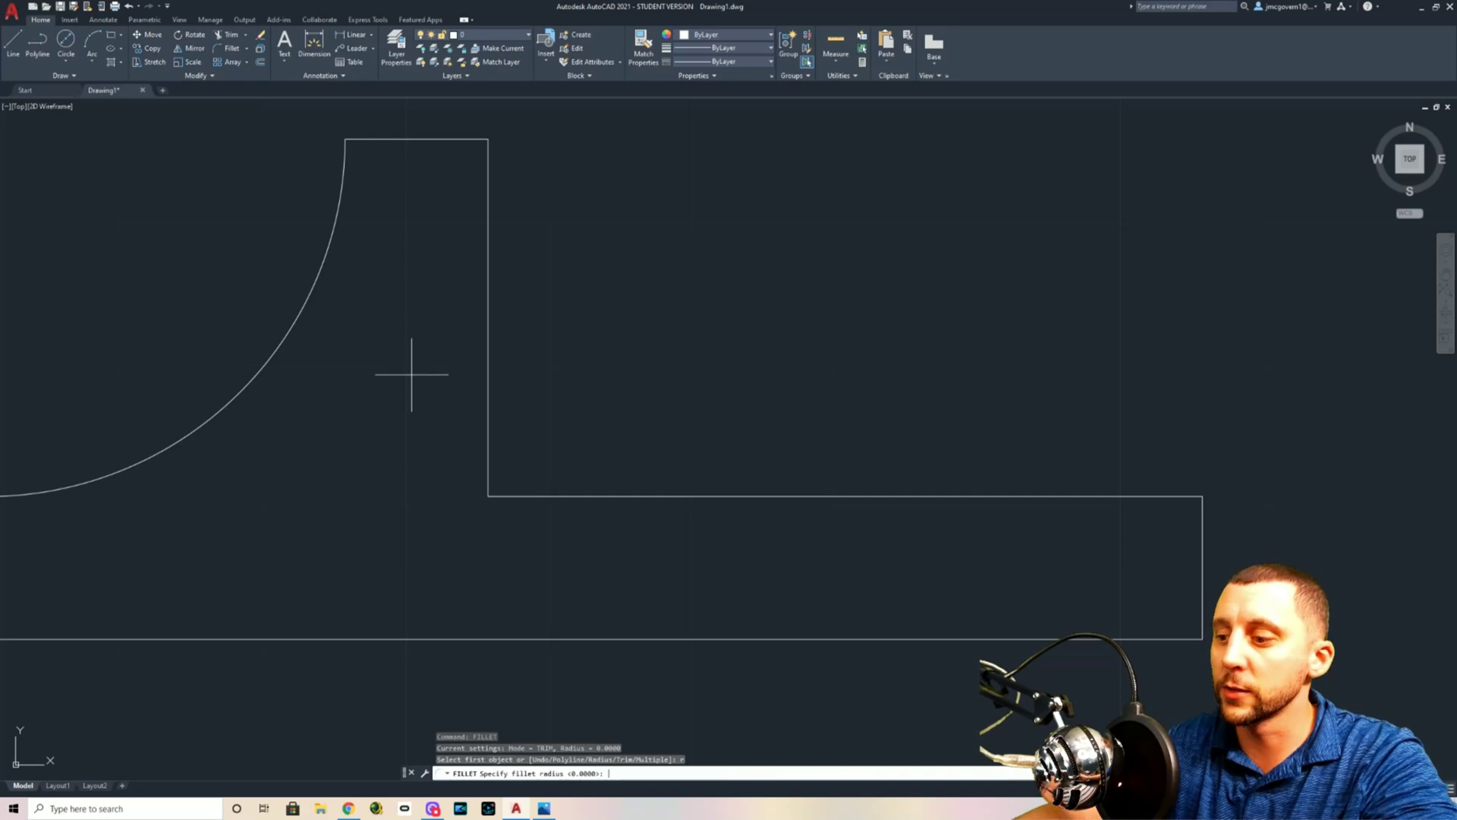
pyautogui.write('1/4')
pyautogui.press('Return')
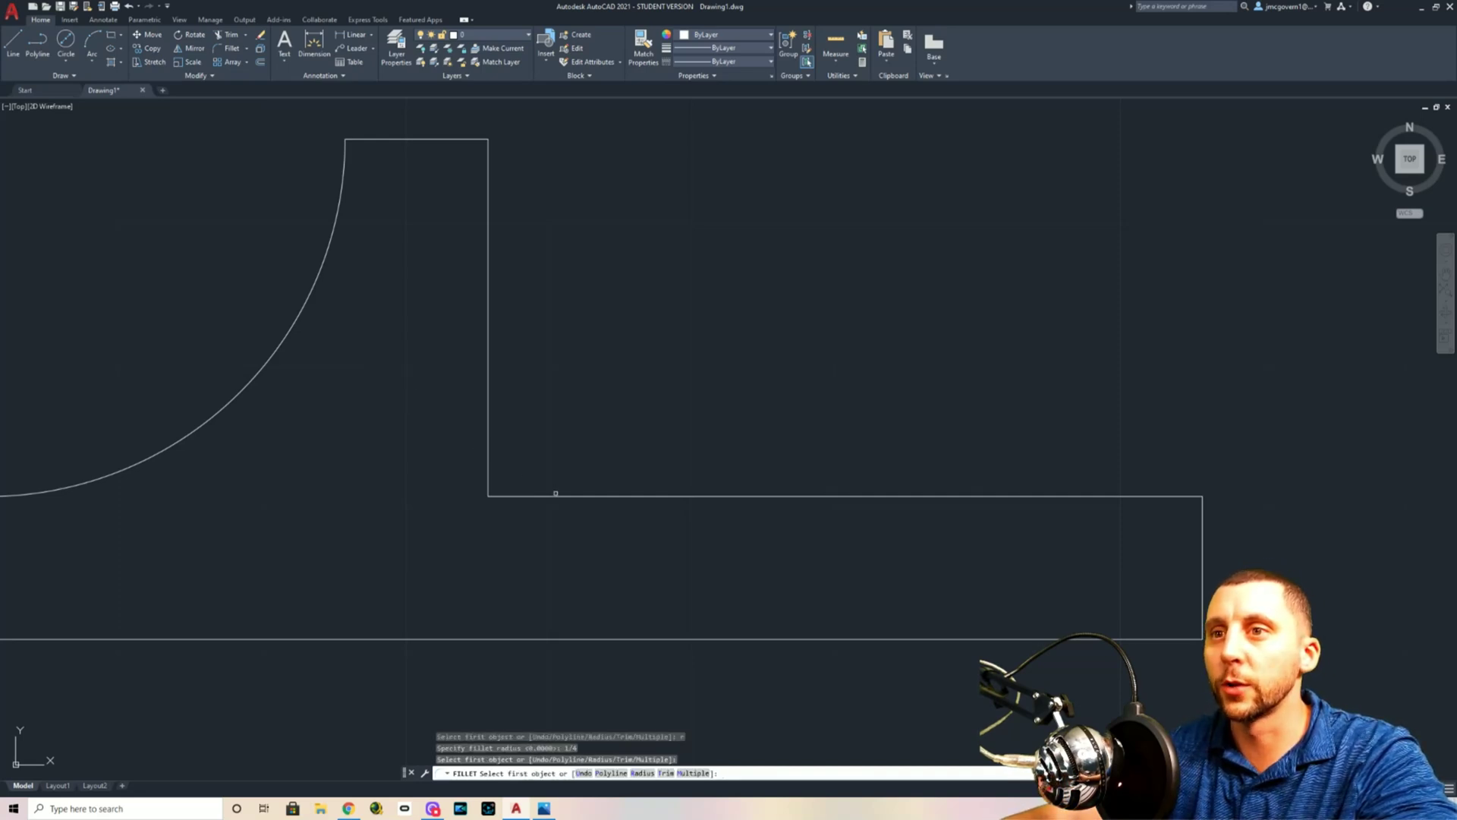
pyautogui.click(555, 494)
pyautogui.click(487, 423)
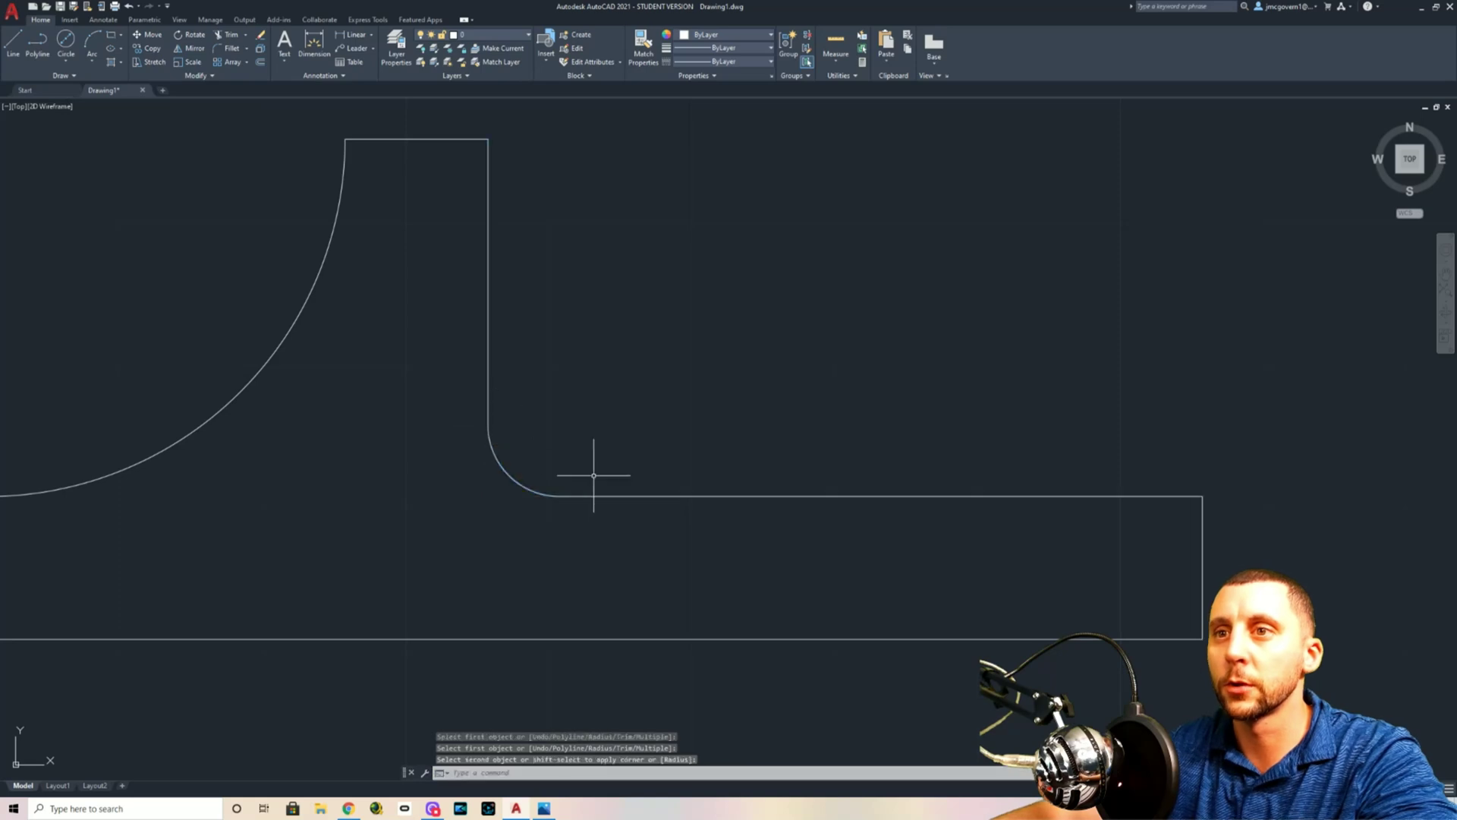
pyautogui.hotkey('ctrl', 'z')
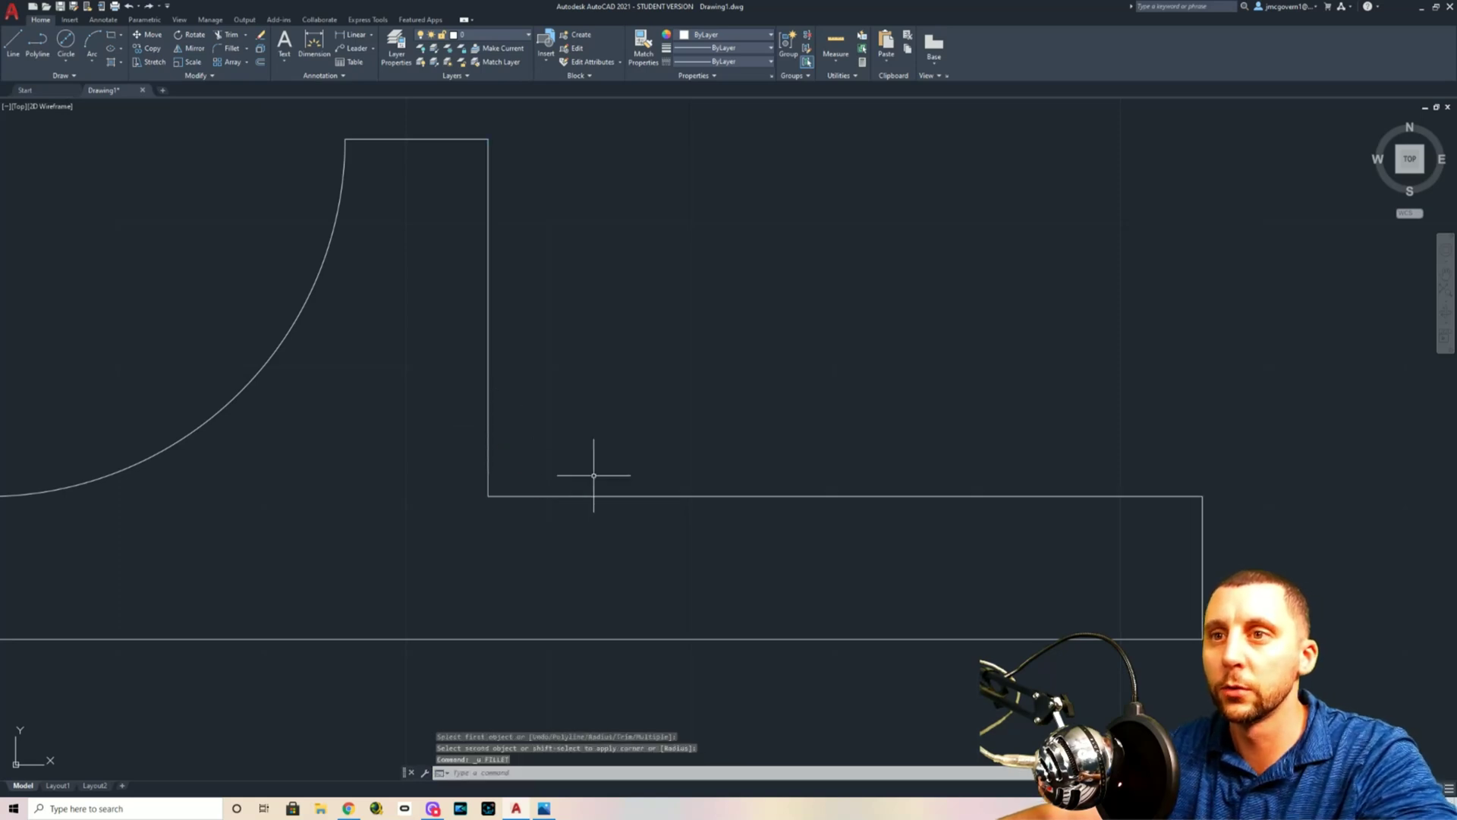
pyautogui.press('Escape')
# Offset the lower step line upward and the step's vertical line rightward, each by 1/4
pyautogui.write('offset')
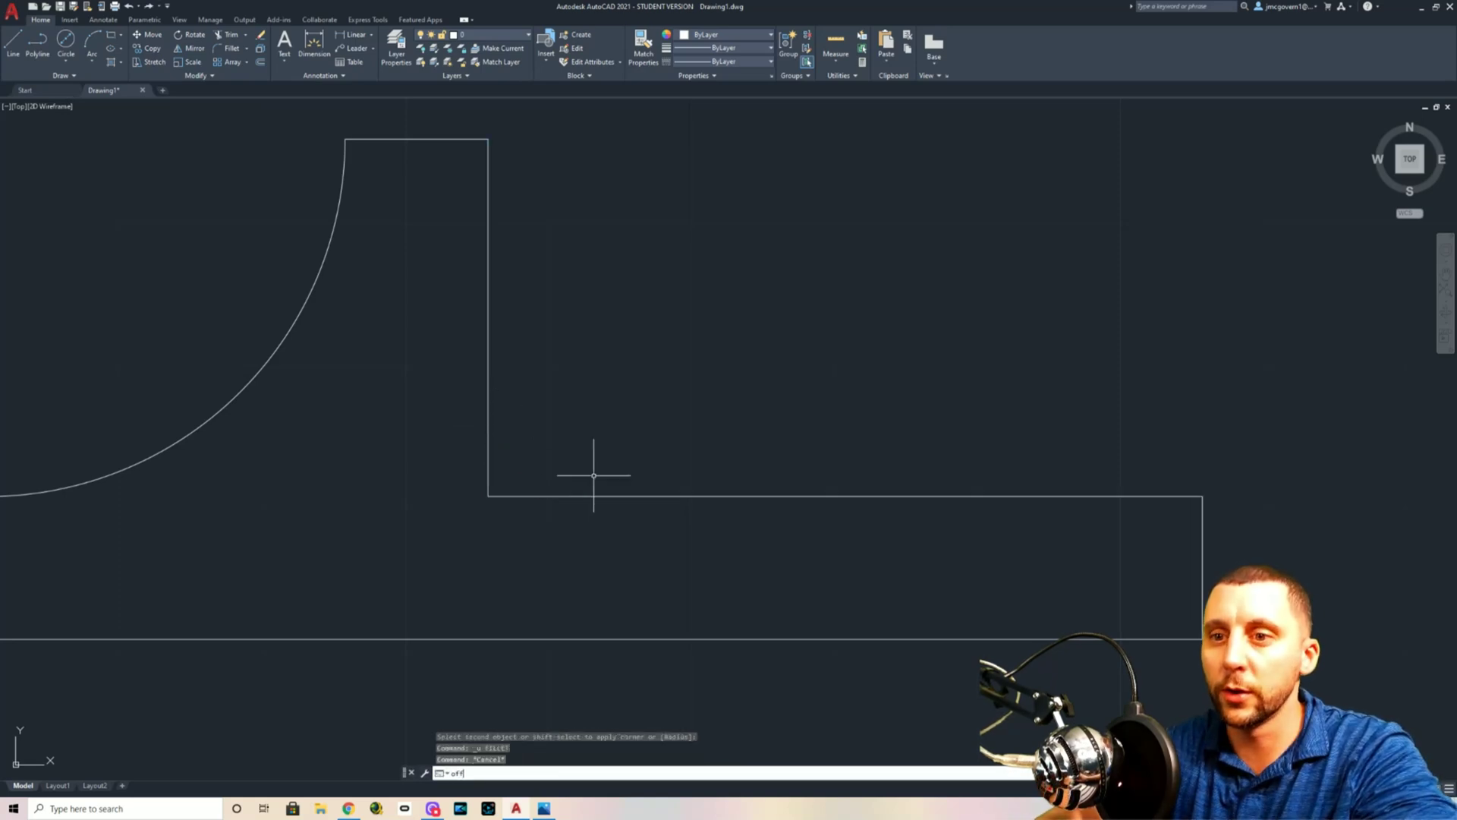
pyautogui.press('Return')
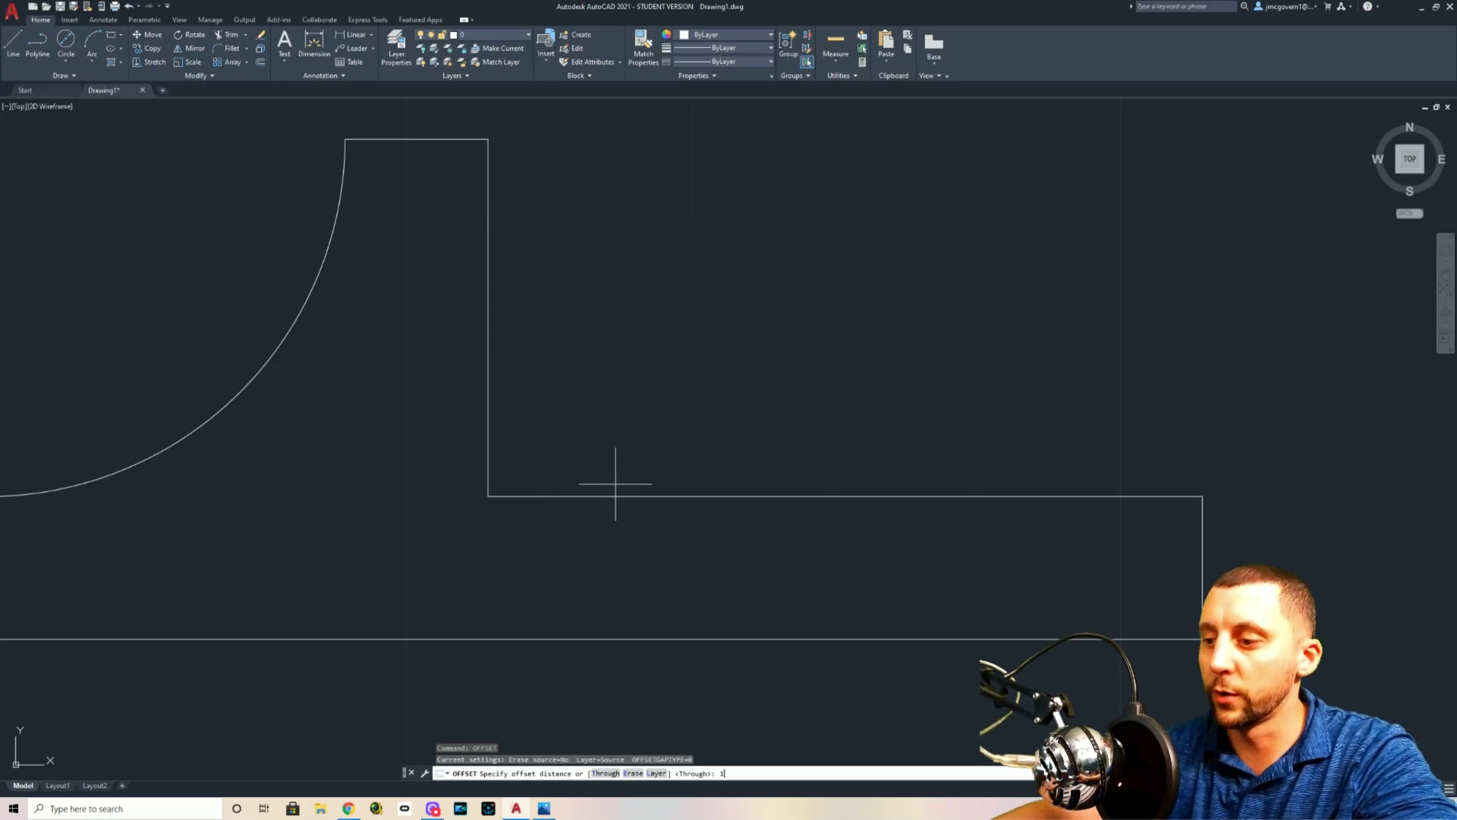
pyautogui.write('1/4')
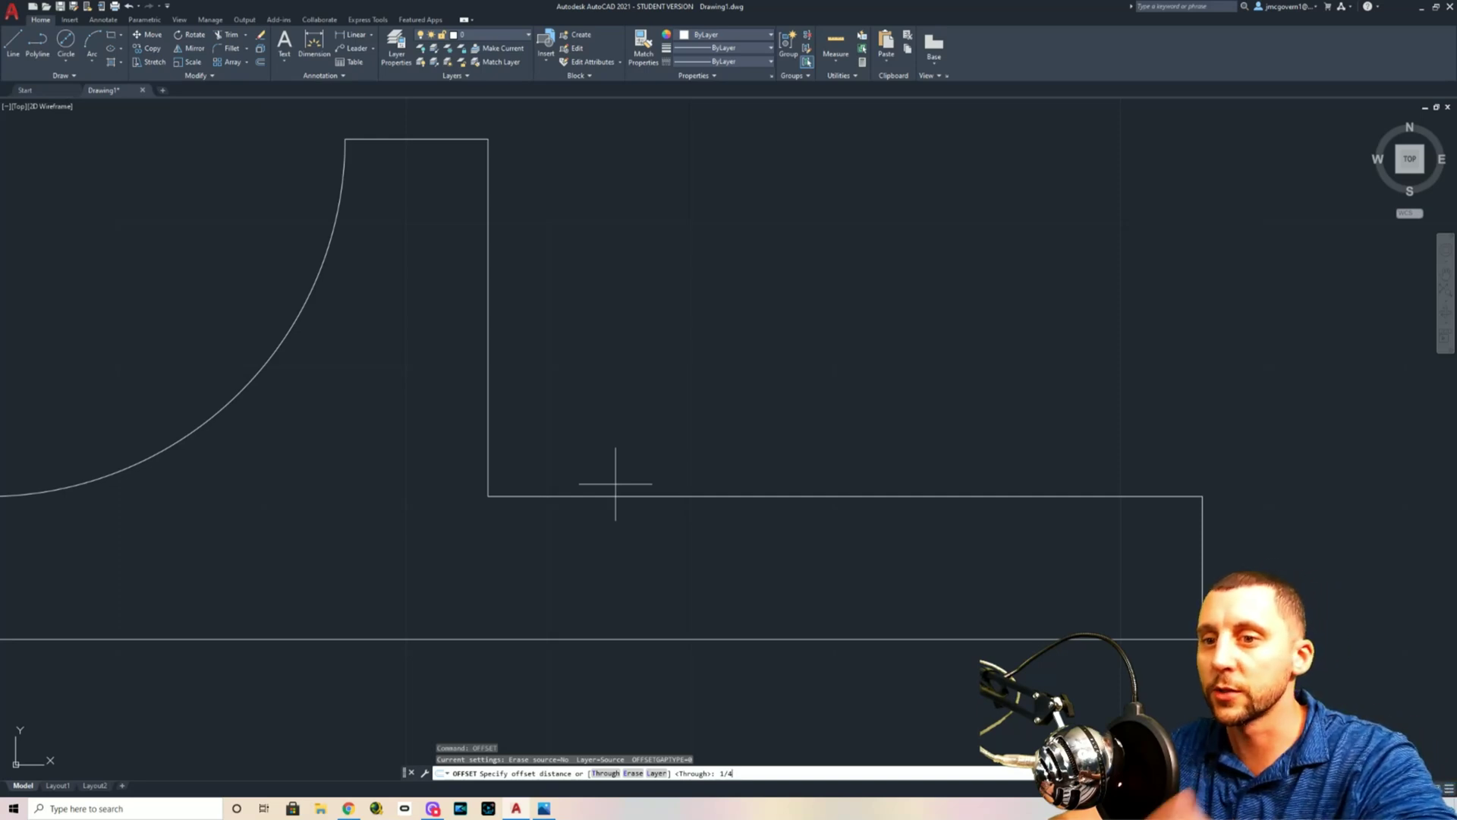
pyautogui.press('Return')
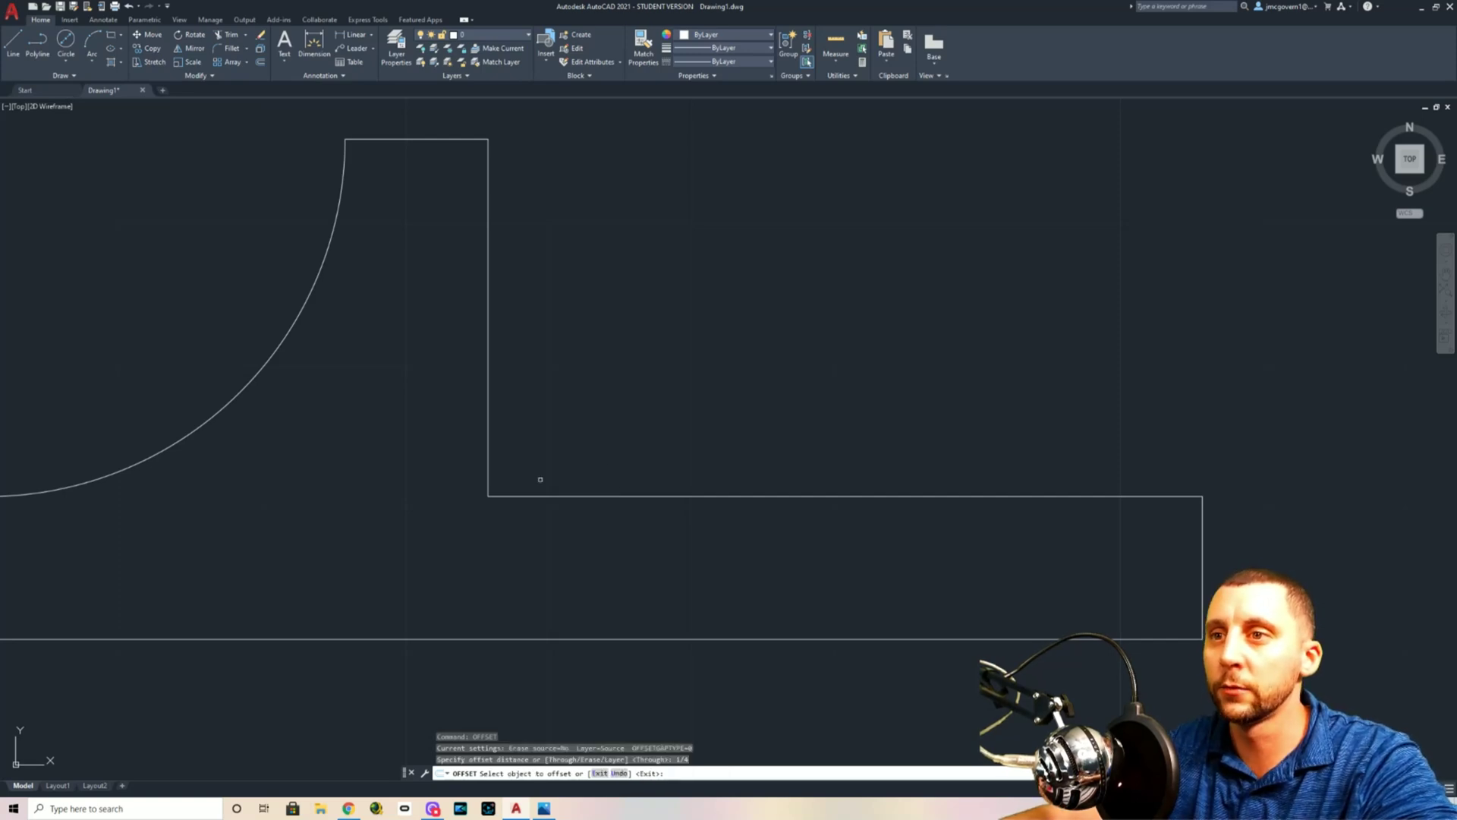
pyautogui.click(579, 497)
pyautogui.click(587, 426)
pyautogui.click(491, 408)
pyautogui.click(582, 405)
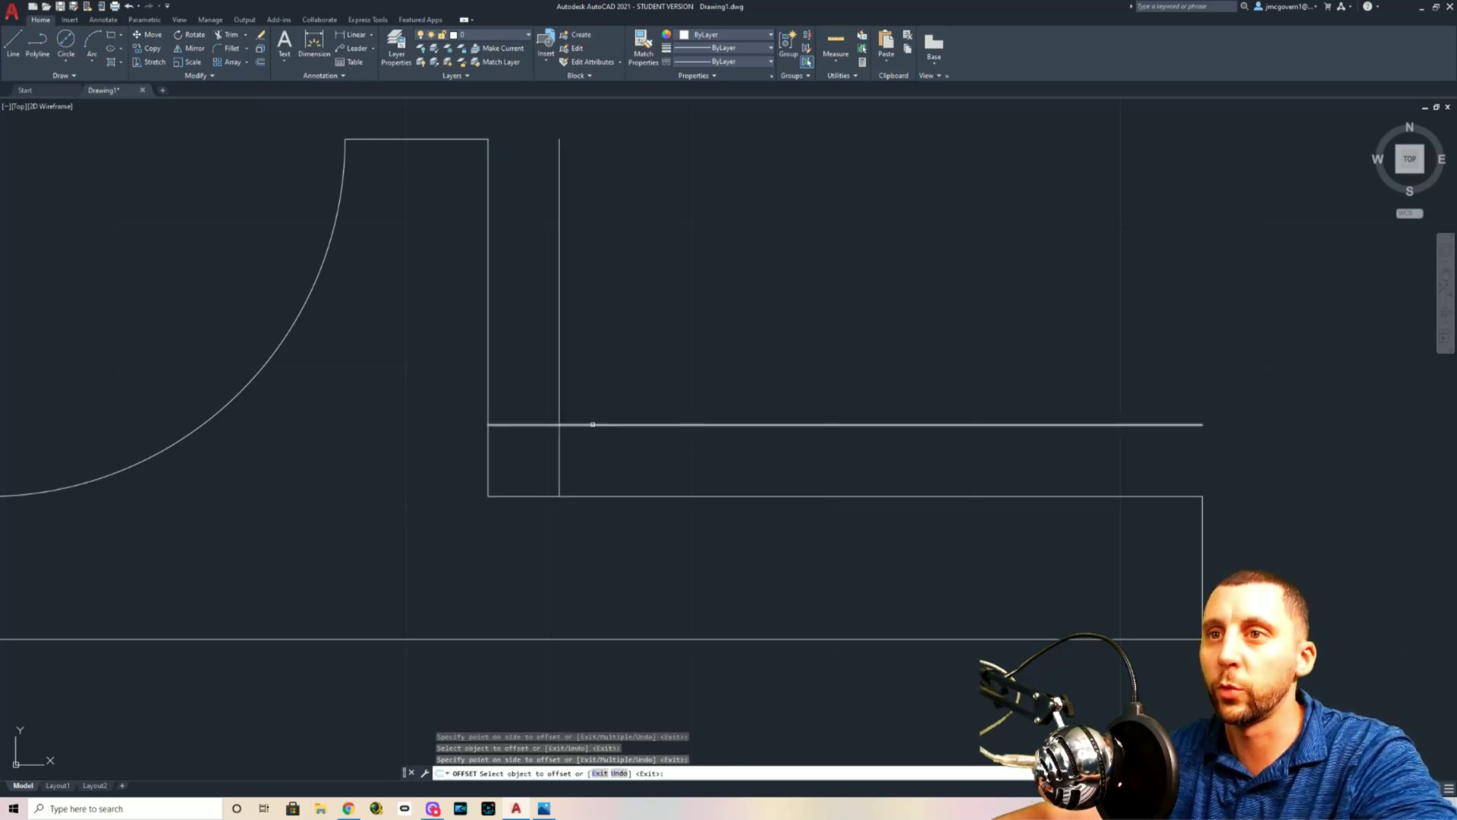
pyautogui.press('Escape')
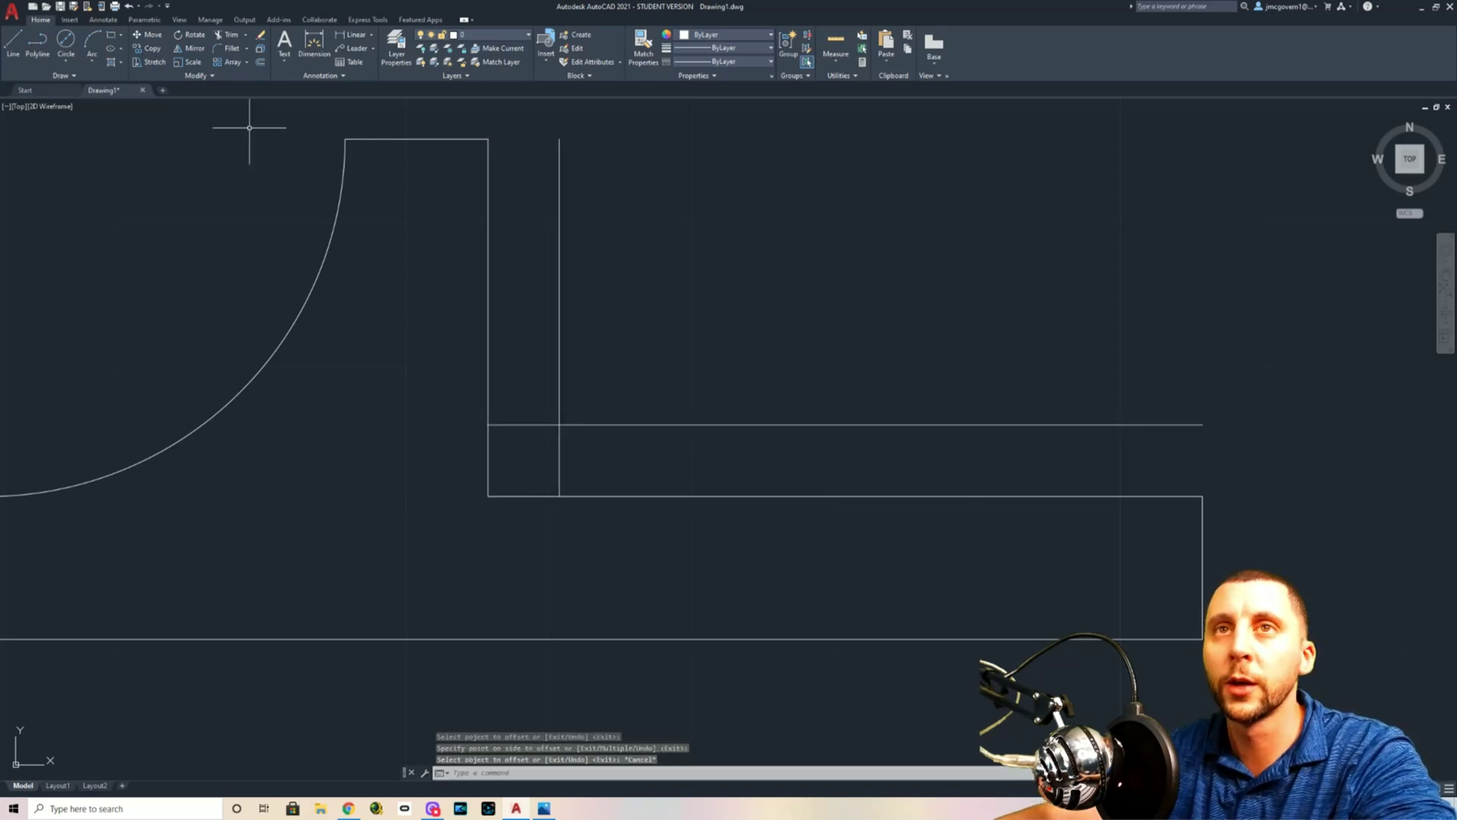
# Draw a circle of radius 1/4 centred on the intersection of the two offset lines
pyautogui.click(69, 58)
pyautogui.click(95, 100)
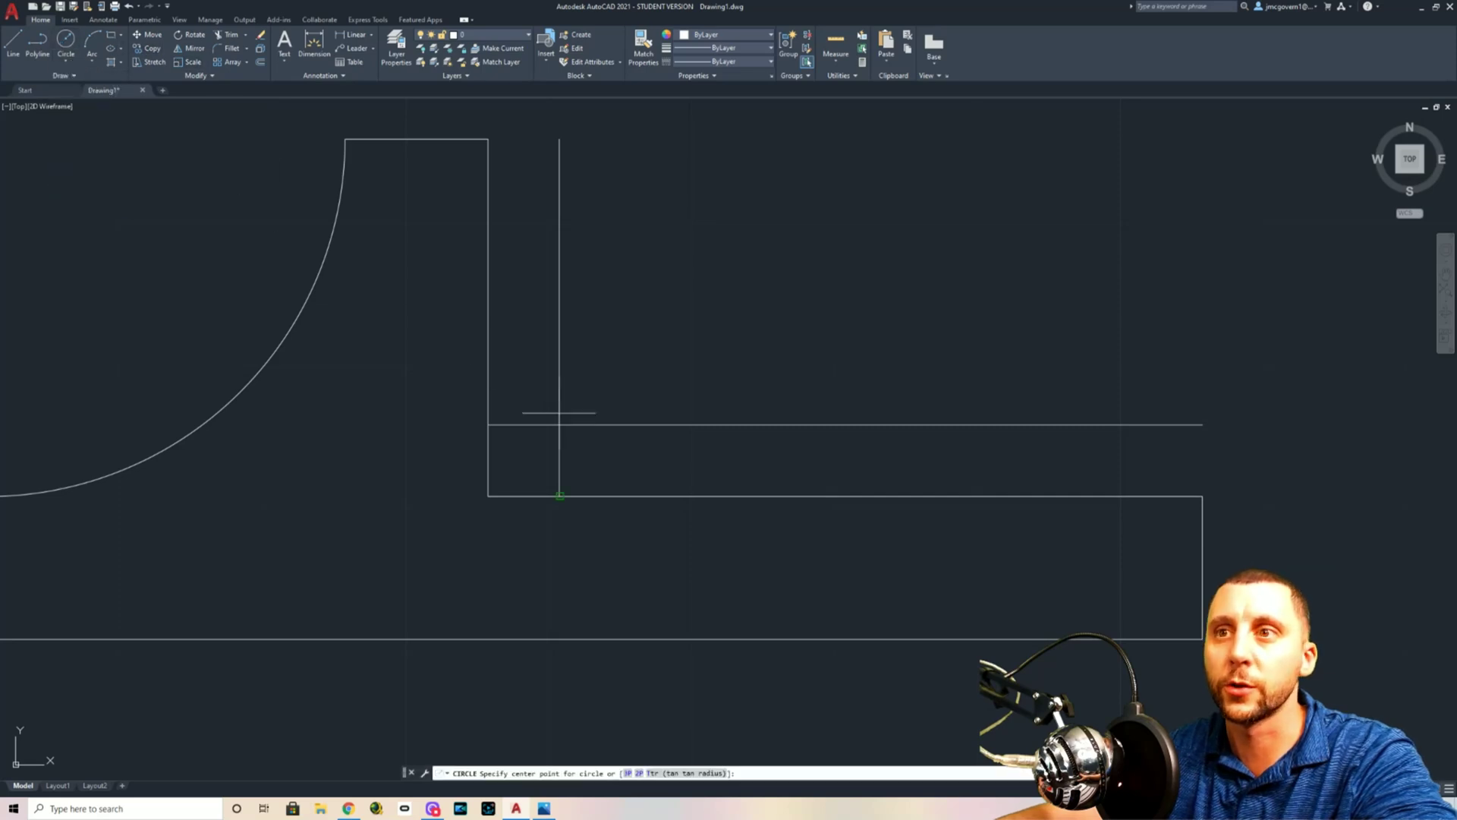
pyautogui.click(559, 424)
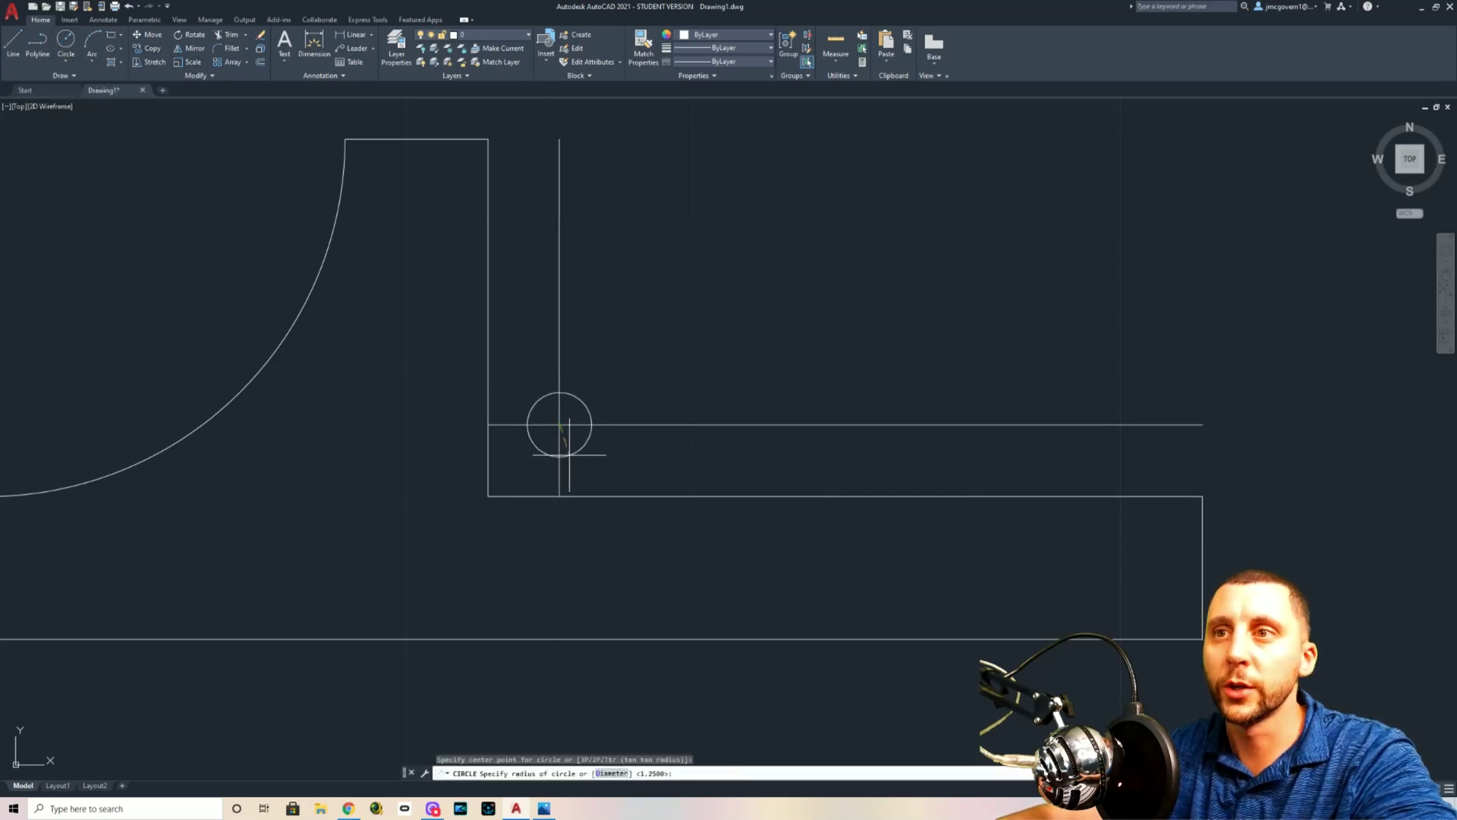
pyautogui.write('1/4')
pyautogui.press('Return')
# Trim the circle and the square corner to leave a rounded inside corner, and delete the two offset construction lines
pyautogui.write('tr')
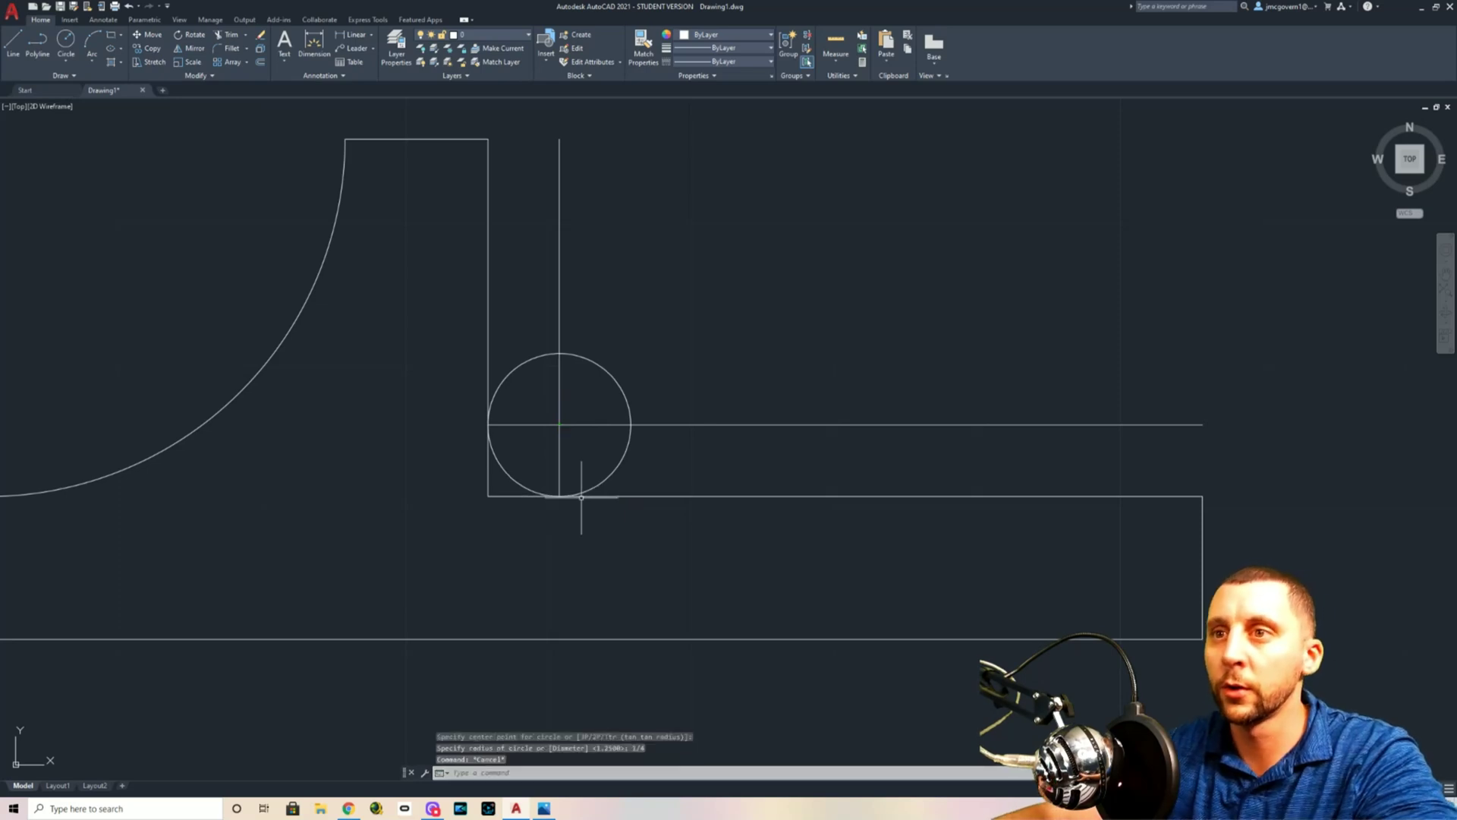
pyautogui.press('Return')
pyautogui.click(608, 375)
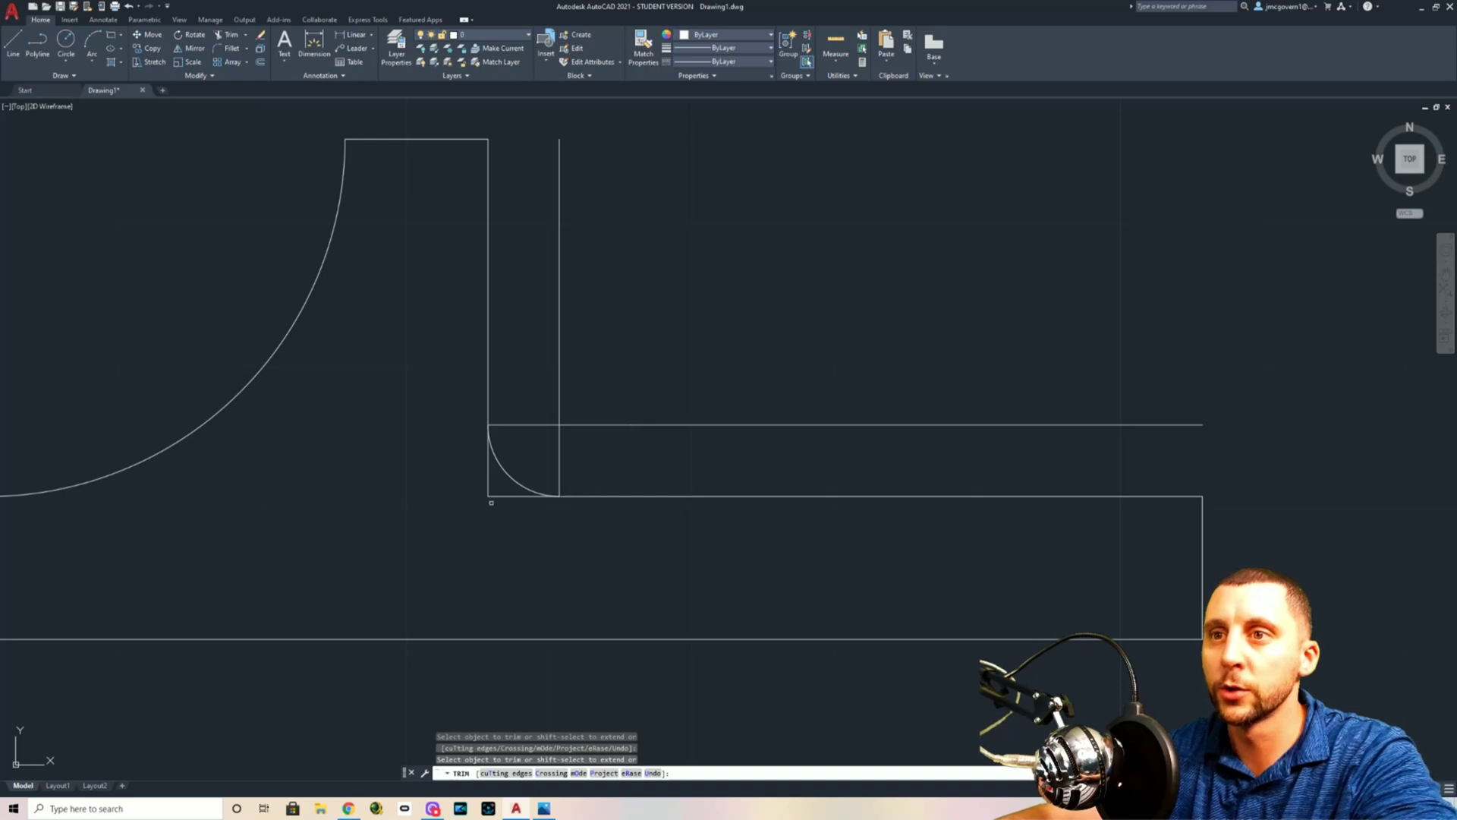
pyautogui.click(488, 480)
pyautogui.press('Escape')
pyautogui.click(595, 431)
pyautogui.click(558, 410)
pyautogui.press('Delete')
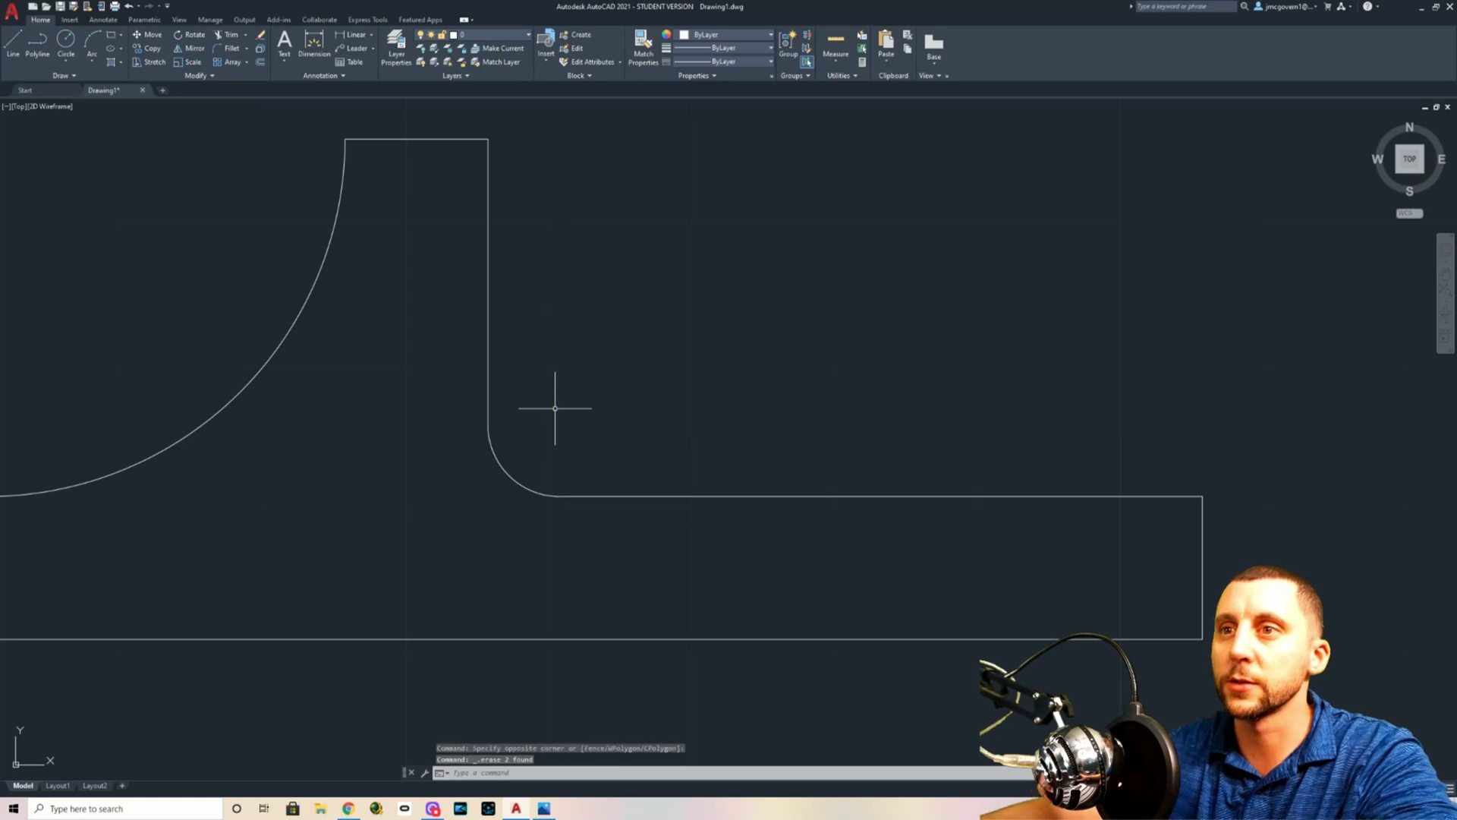
# Offset the short top edge left of the semicircular cutout upward by 1
pyautogui.scroll(-2, 579, 409)
pyautogui.scroll(-2, 390, 324)
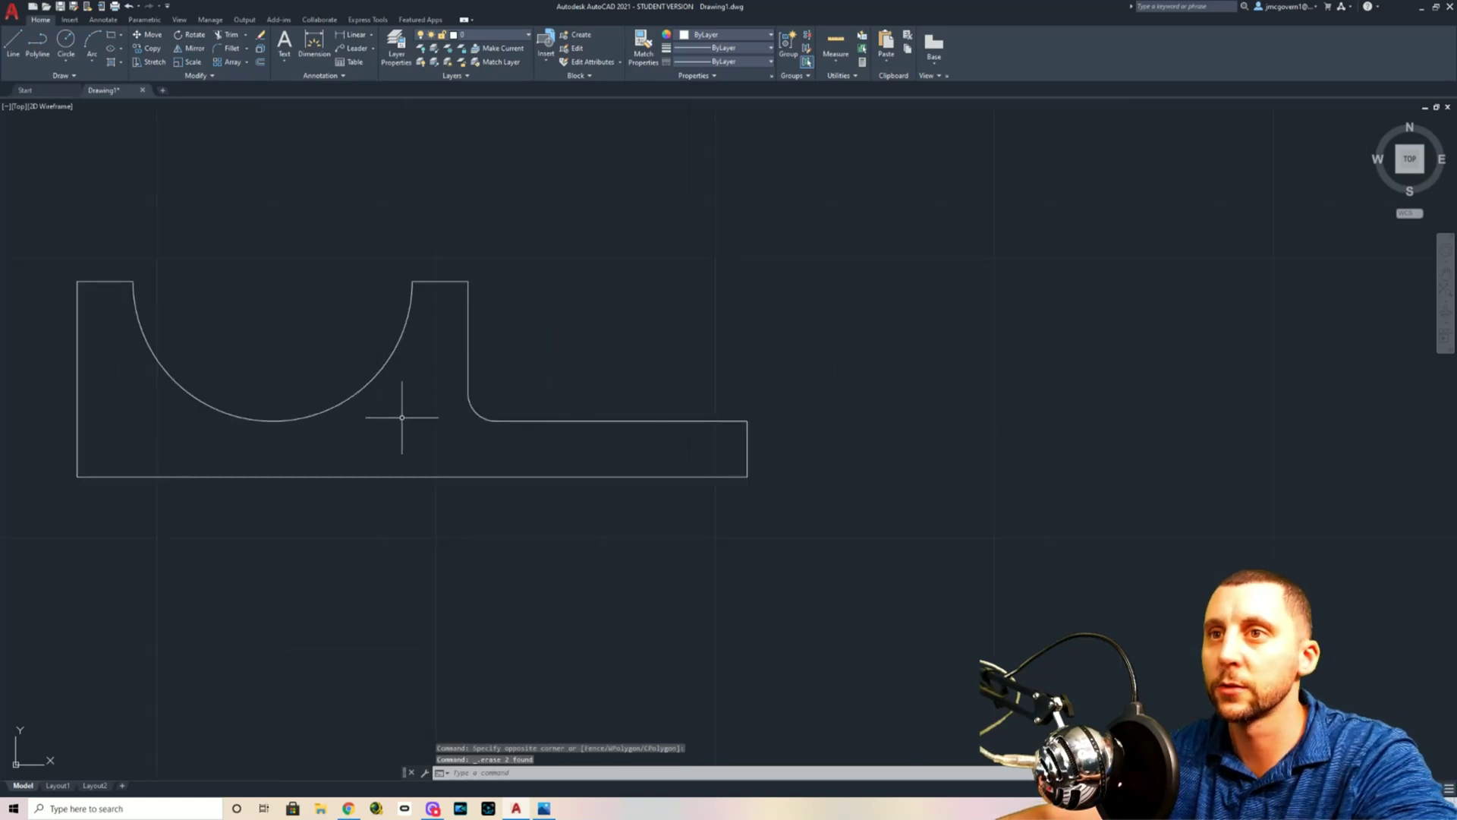
pyautogui.moveTo(403, 425); pyautogui.dragTo(603, 503, button='middle')
pyautogui.scroll(-2, 602, 503)
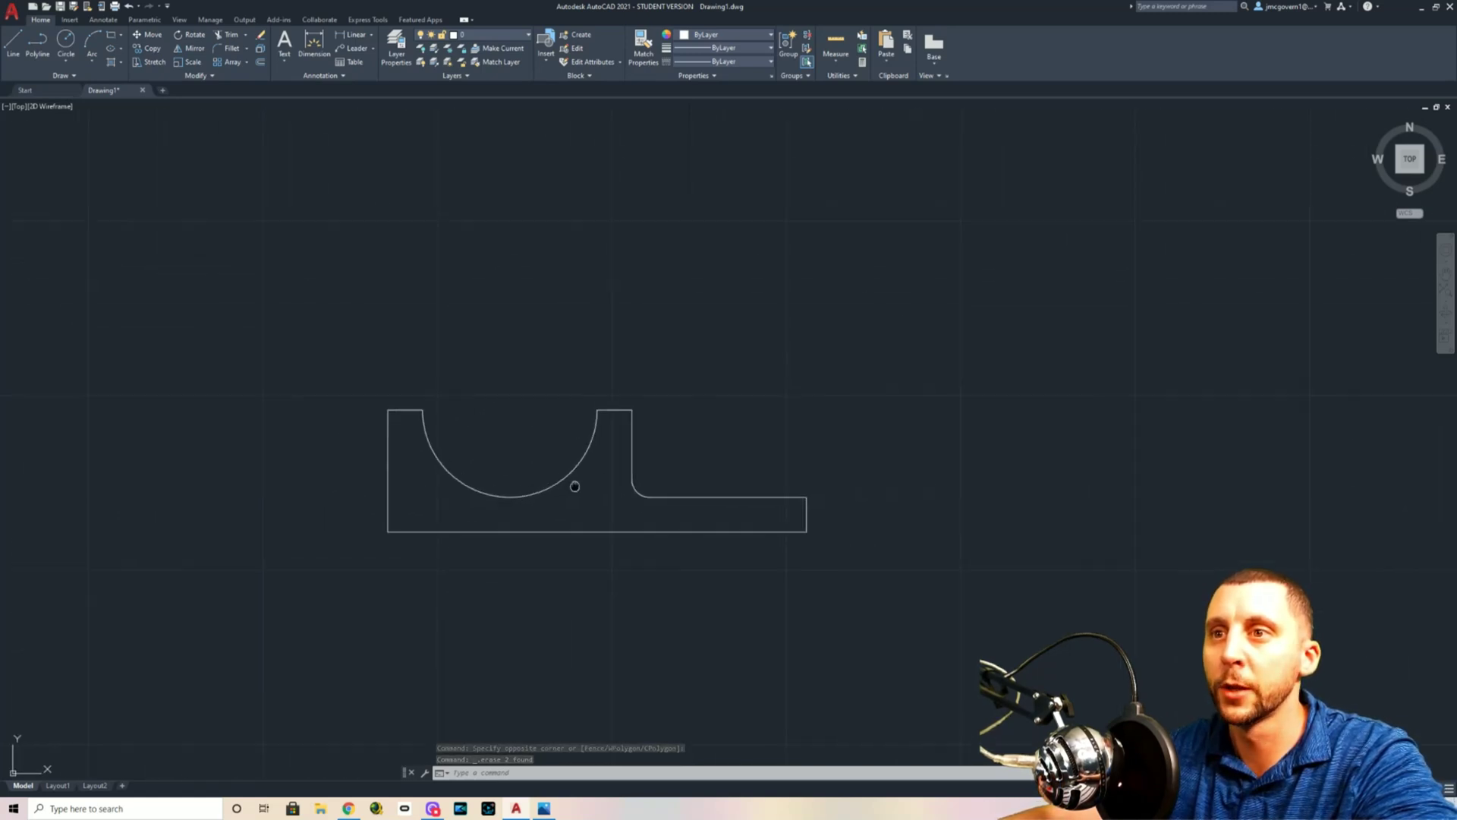
pyautogui.click(259, 61)
pyautogui.write('1')
pyautogui.press('Return')
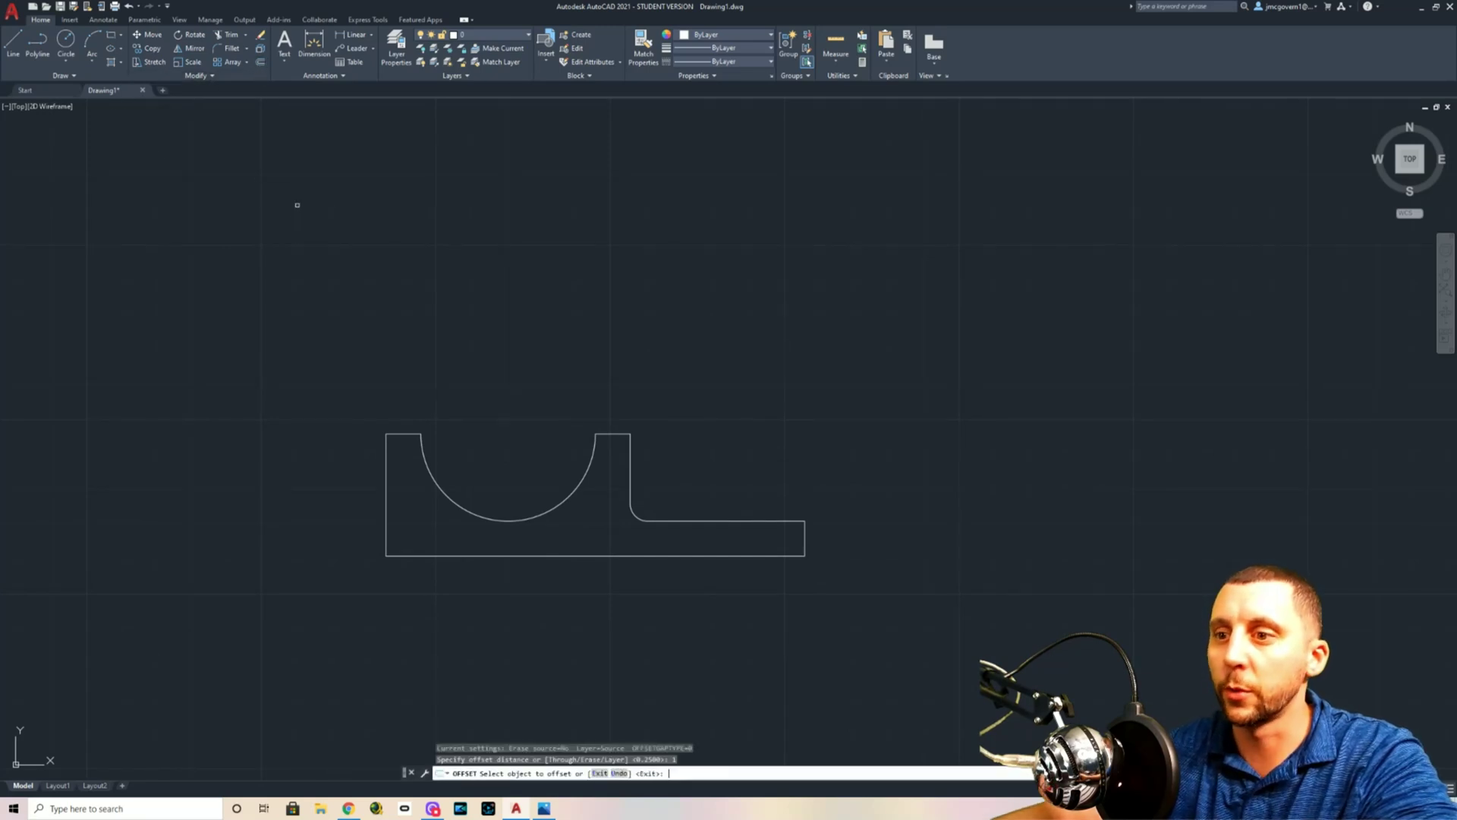
pyautogui.click(414, 437)
pyautogui.click(438, 399)
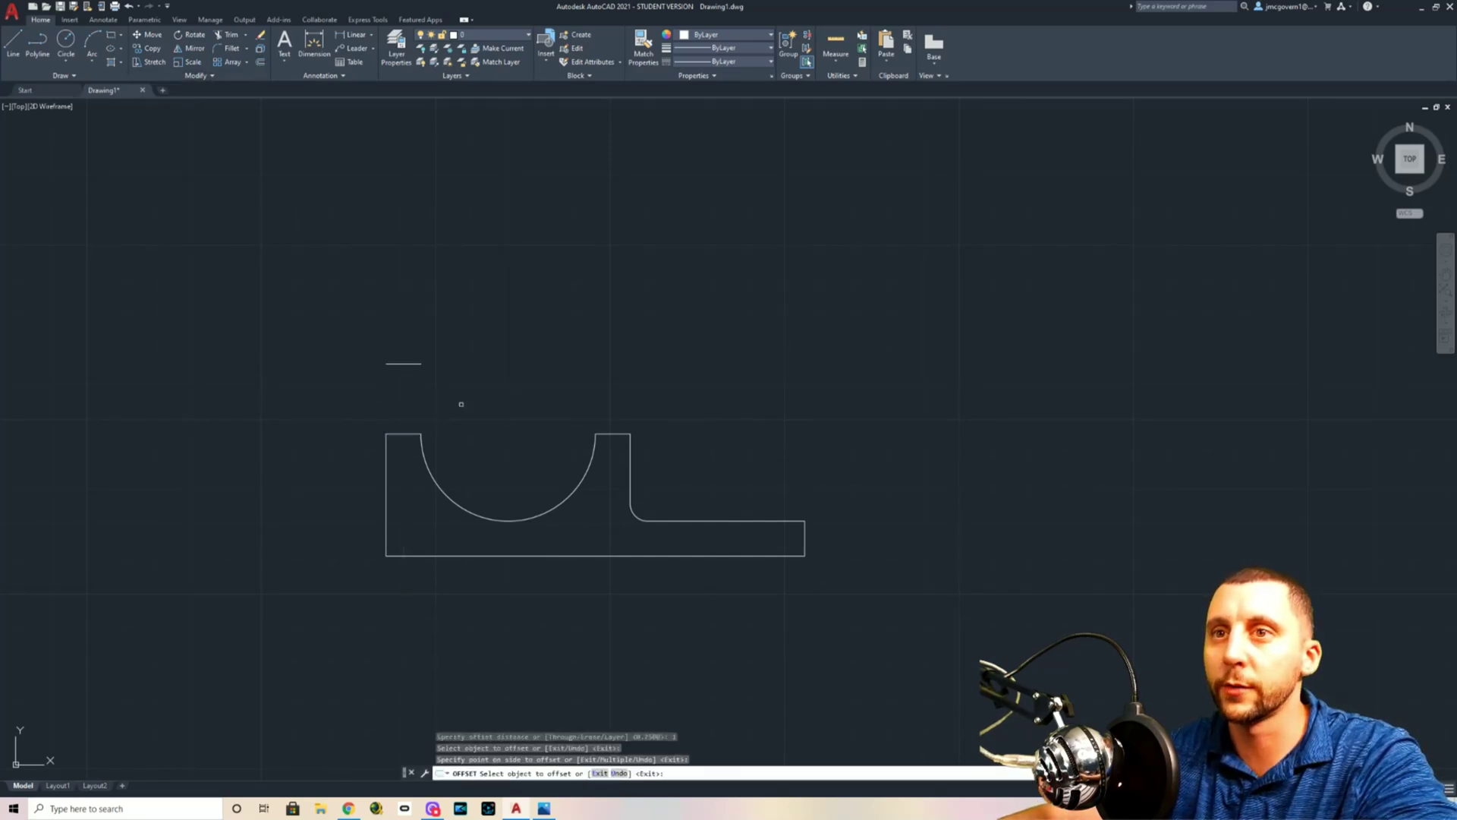
pyautogui.press('Escape')
# Stretch the offset line's right end horizontally until it aligns with the profile's right edge
pyautogui.click(482, 350)
pyautogui.click(420, 364)
pyautogui.click(421, 364)
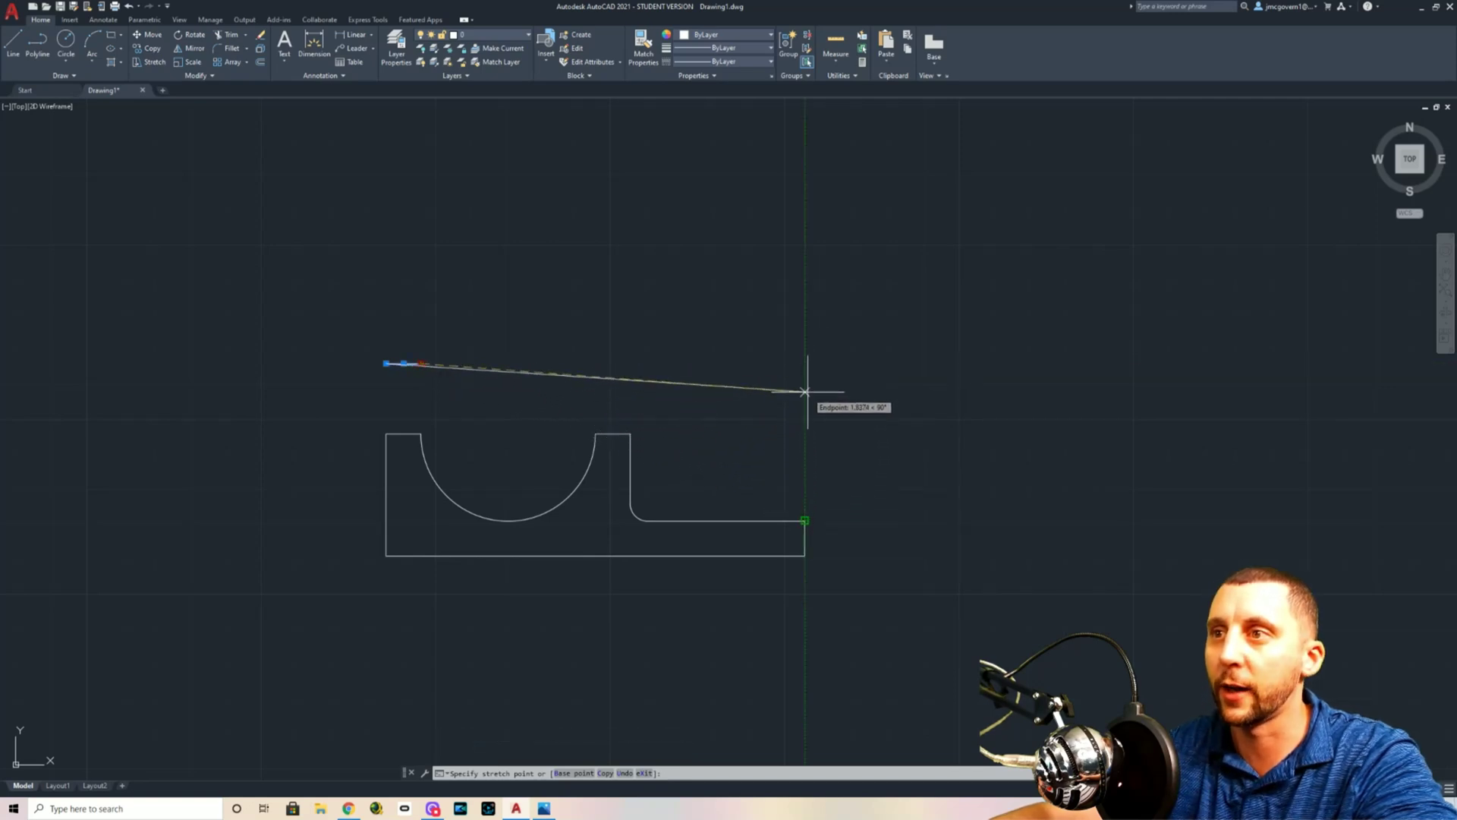
pyautogui.press('Escape')
pyautogui.press('Escape')
# Check the top view's depth in the reference image and offset the long line above the profile upward by 2.25
pyautogui.scroll(-3, 862, 352)
pyautogui.moveTo(862, 351); pyautogui.dragTo(712, 422, button='middle')
pyautogui.hotkey('alt', 'Tab')
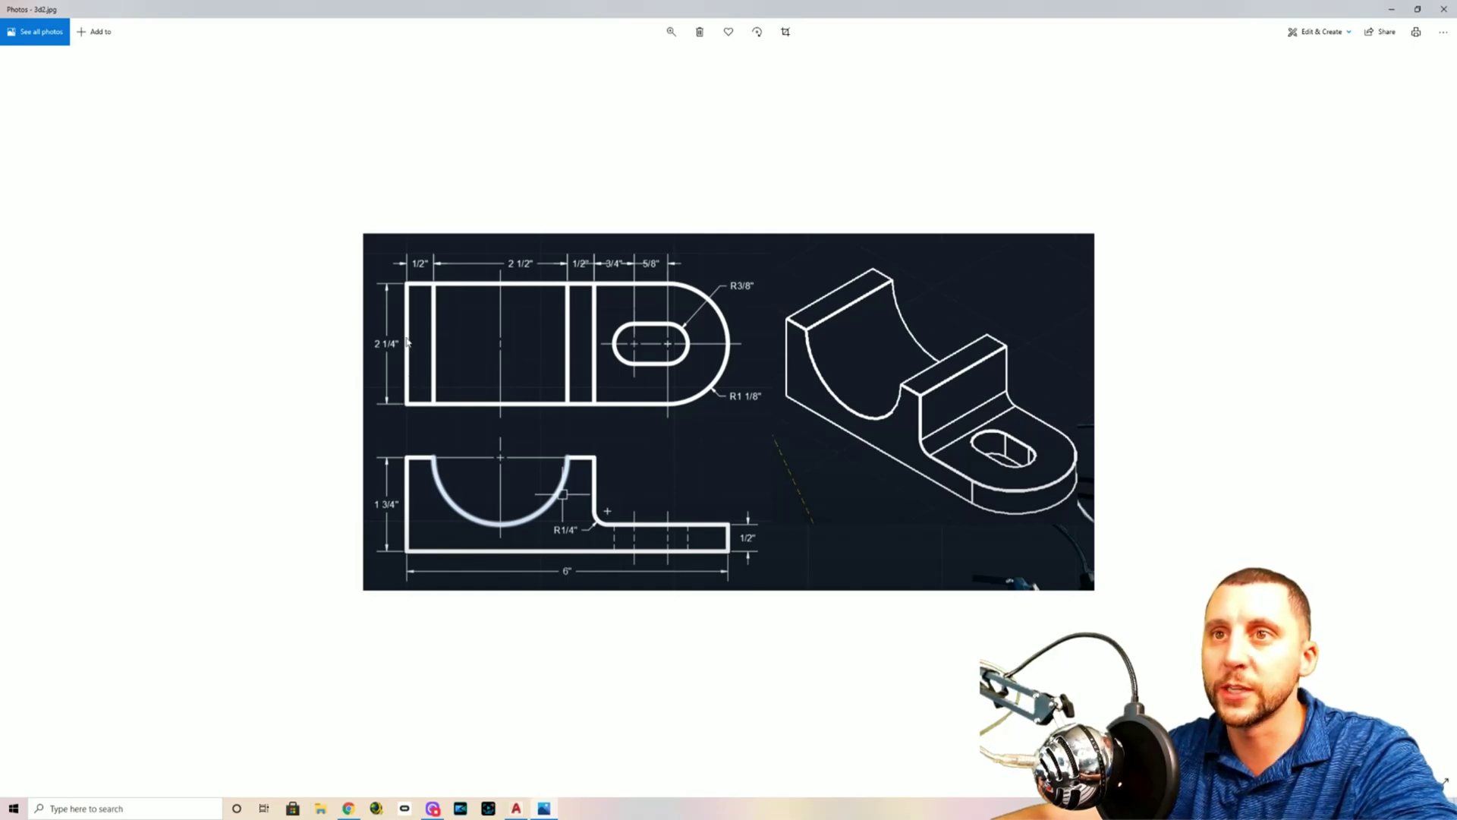
pyautogui.hotkey('alt', 'Tab')
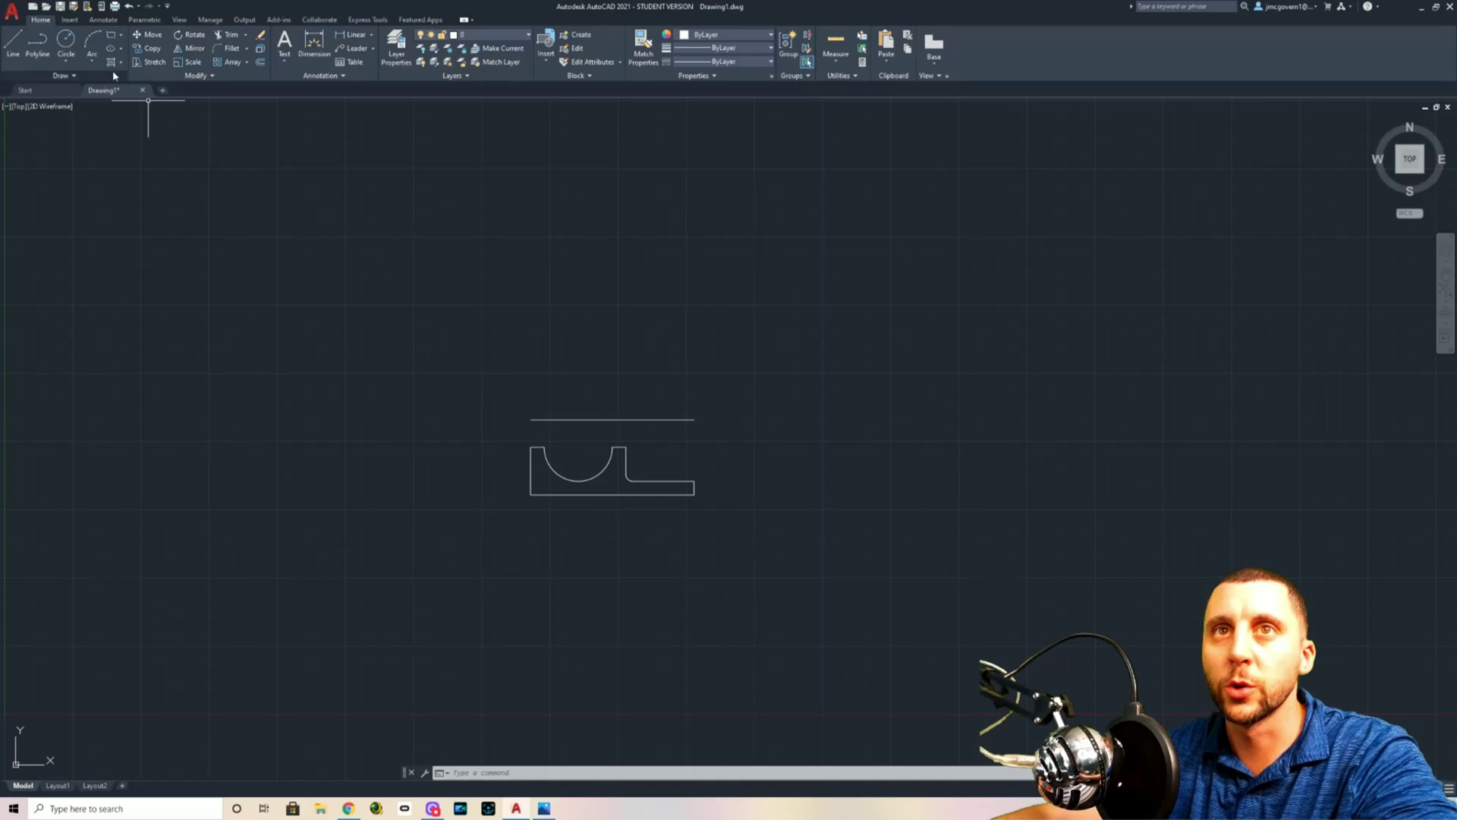
pyautogui.click(260, 61)
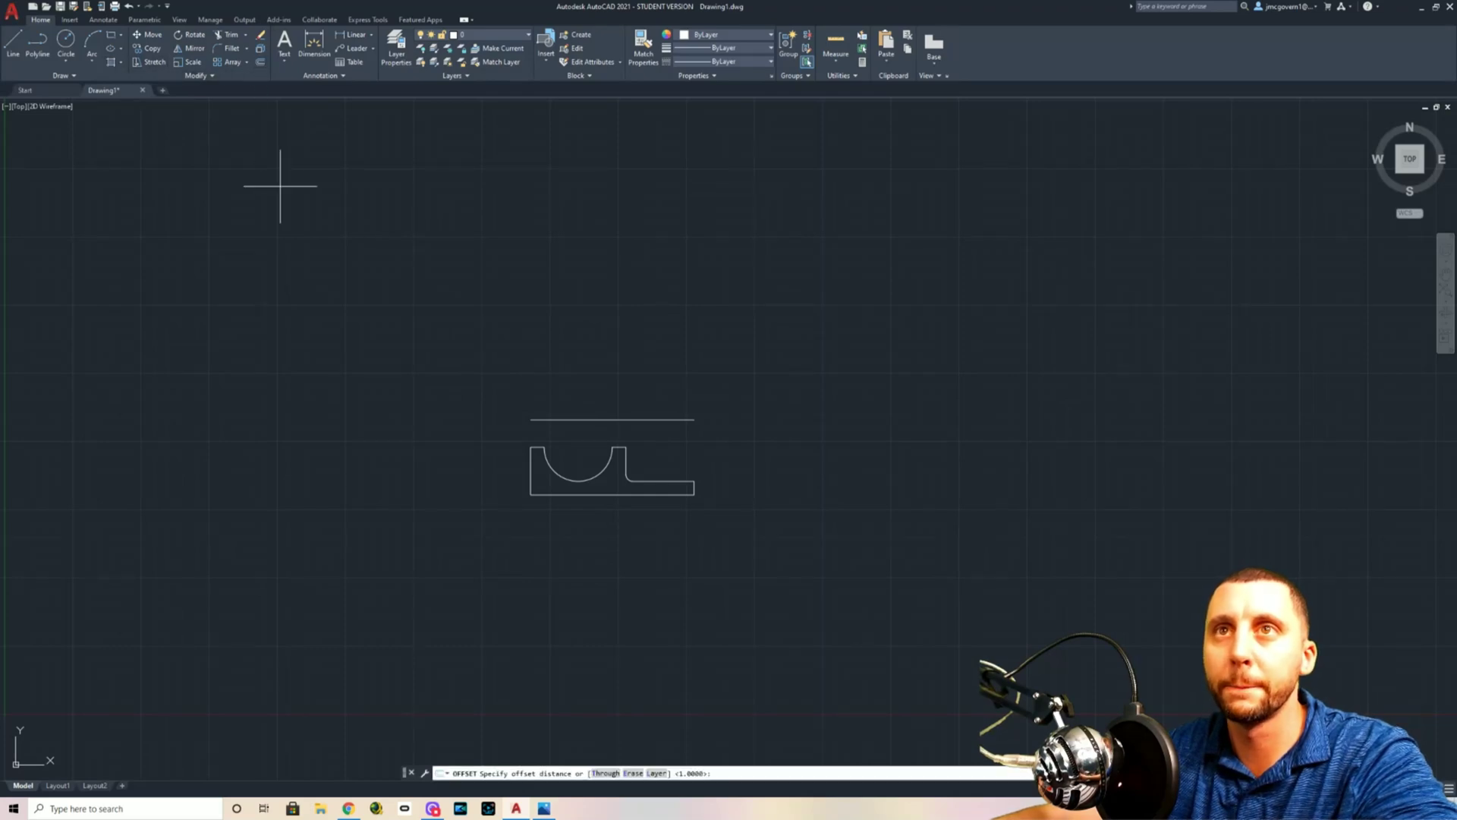
pyautogui.write('2.25')
pyautogui.press('Return')
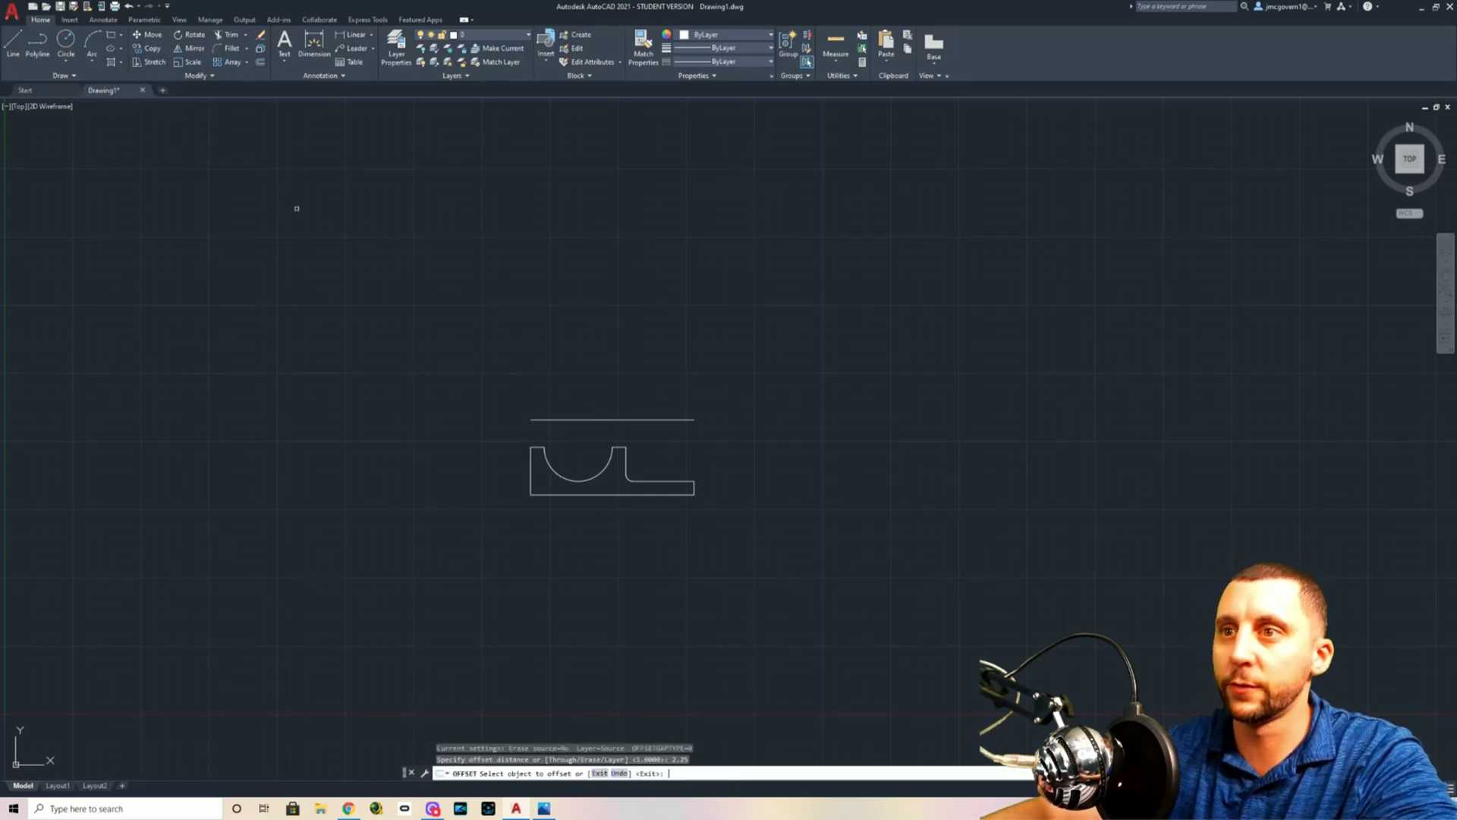
pyautogui.click(636, 417)
pyautogui.click(663, 400)
pyautogui.press('Escape')
# Close the top view's rectangle with vertical lines joining the left and right ends of the two long lines
pyautogui.write('l')
pyautogui.press('Return')
pyautogui.scroll(2, 592, 387)
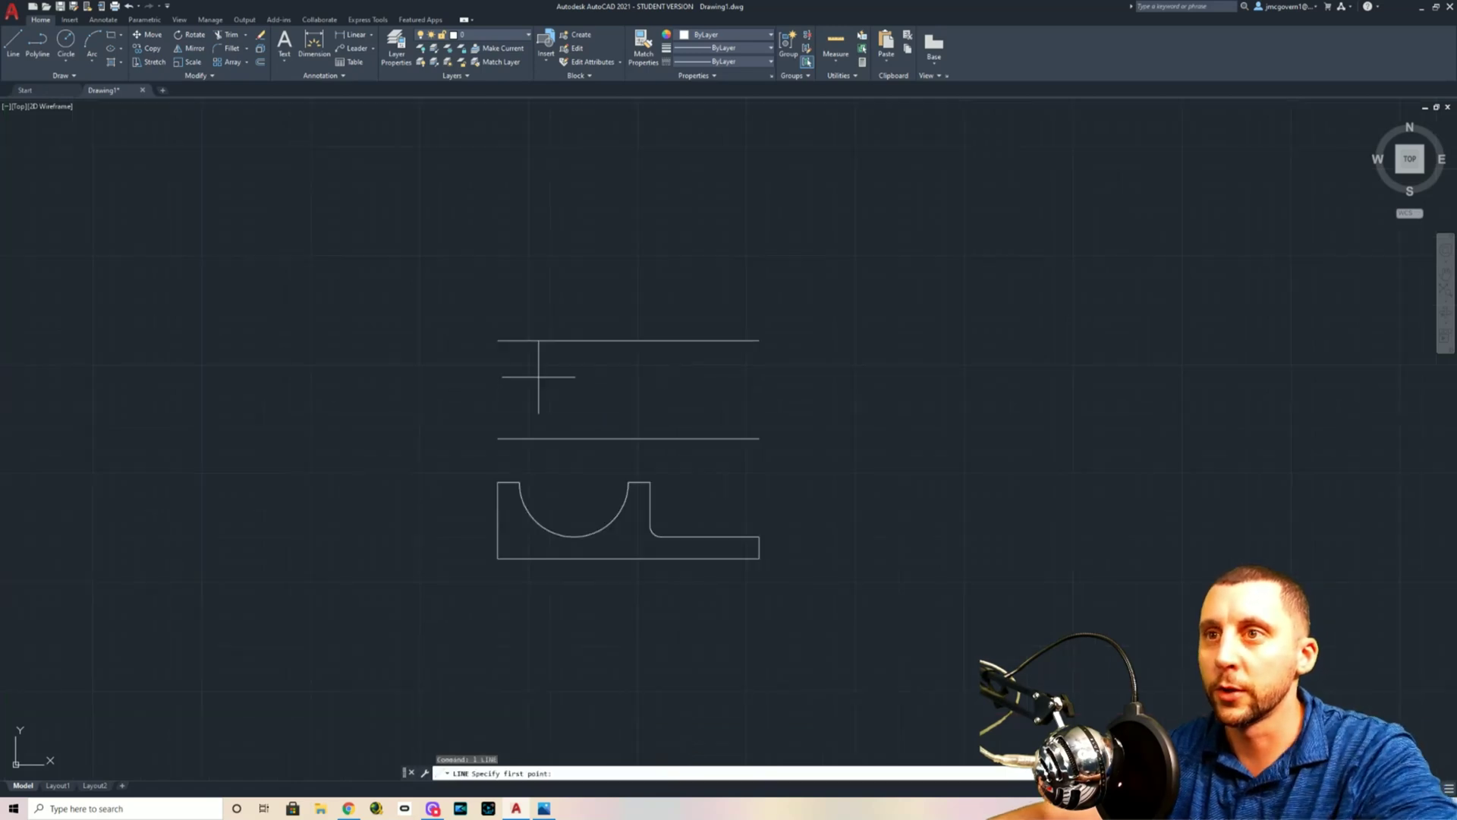
pyautogui.click(499, 341)
pyautogui.click(498, 438)
pyautogui.press('Return')
pyautogui.press('Return')
pyautogui.click(759, 341)
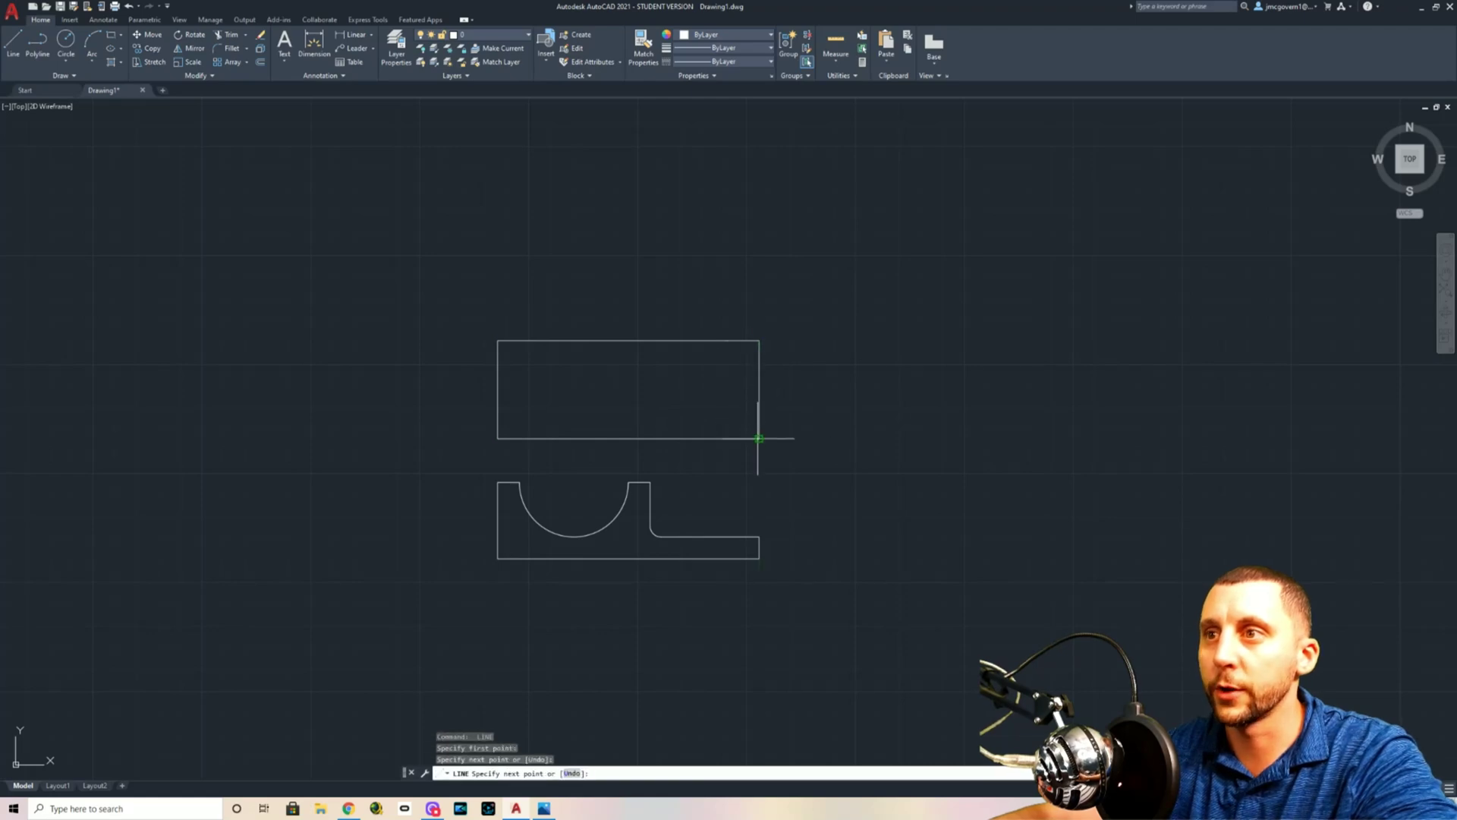
pyautogui.click(759, 438)
pyautogui.press('Escape')
# Check the top view in the reference image and draw a vertical line across the rectangle, aligned with the cutout's left end
pyautogui.hotkey('alt', 'Tab')
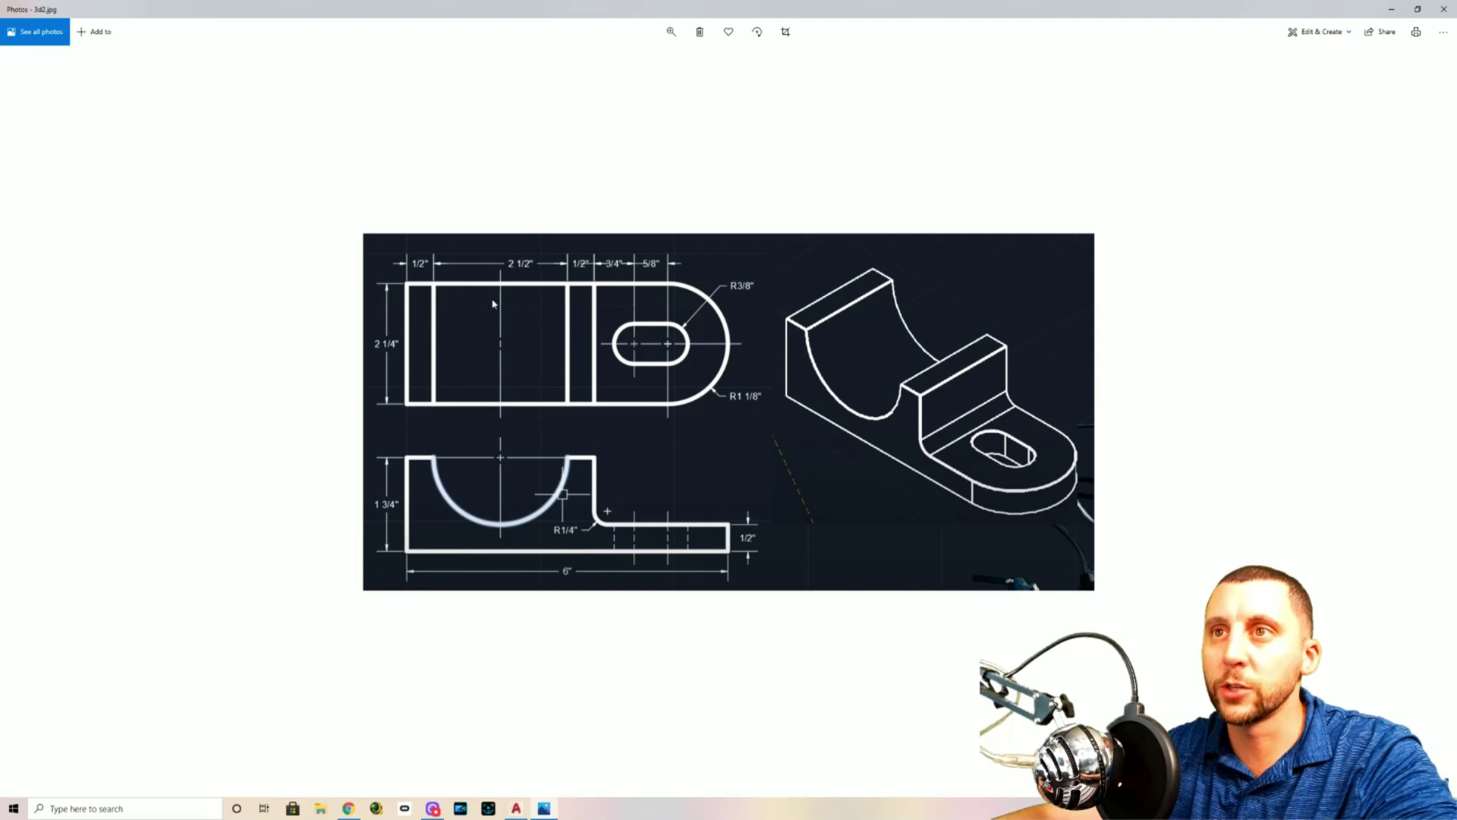
pyautogui.hotkey('alt', 'Tab')
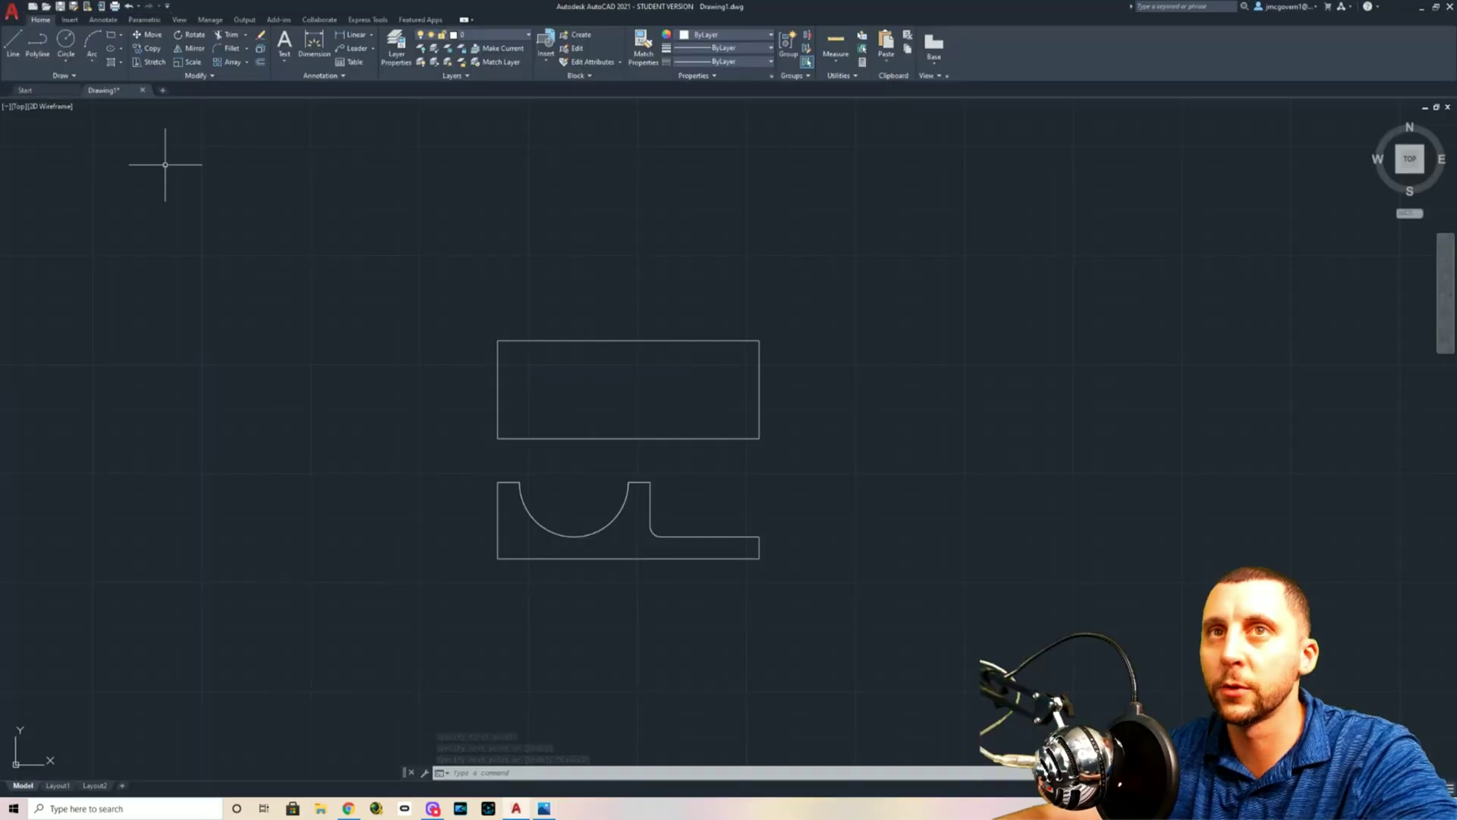
pyautogui.click(259, 63)
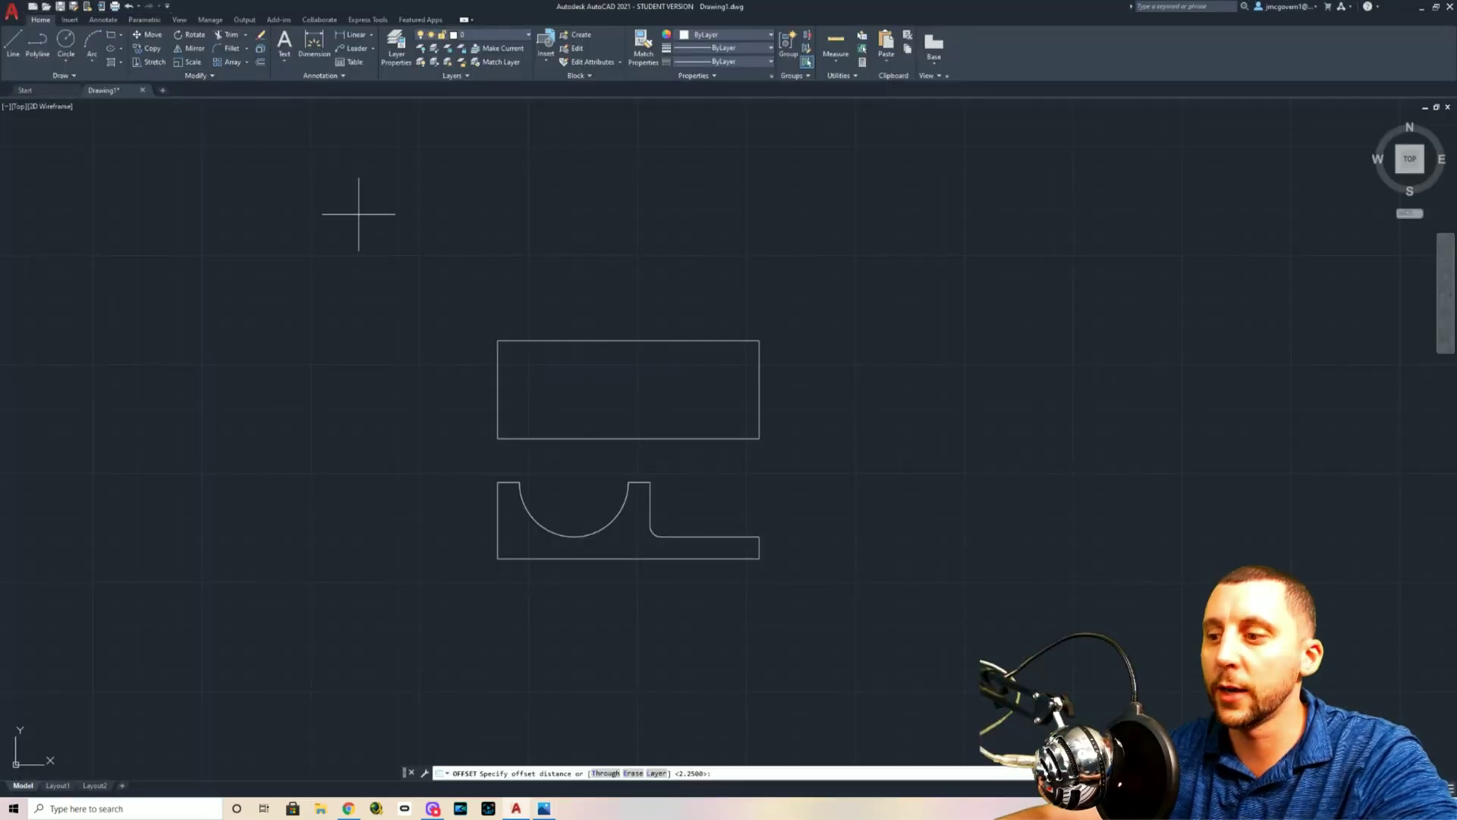
pyautogui.press('Escape')
pyautogui.write('l')
pyautogui.press('Return')
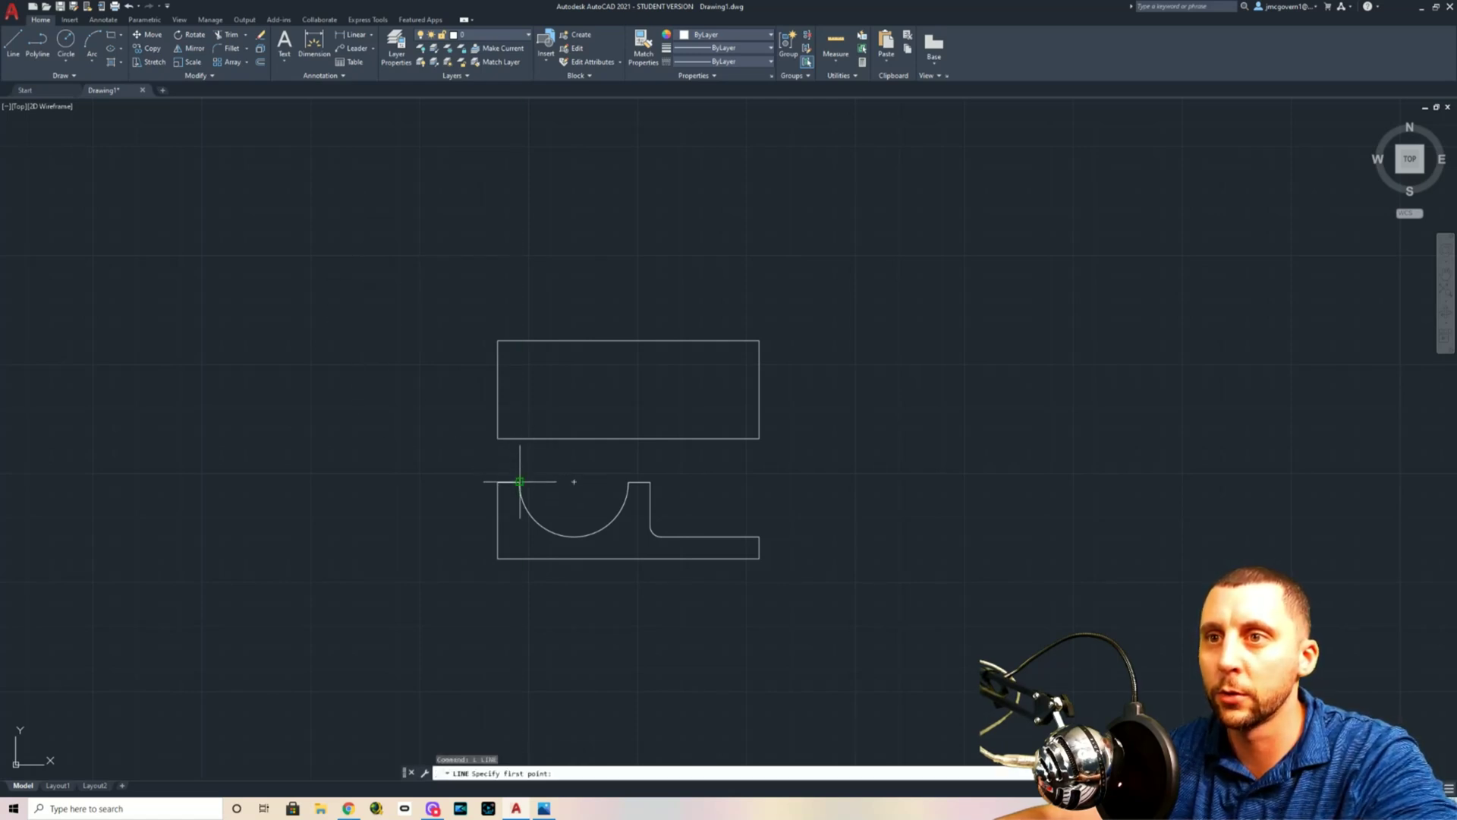
pyautogui.click(519, 439)
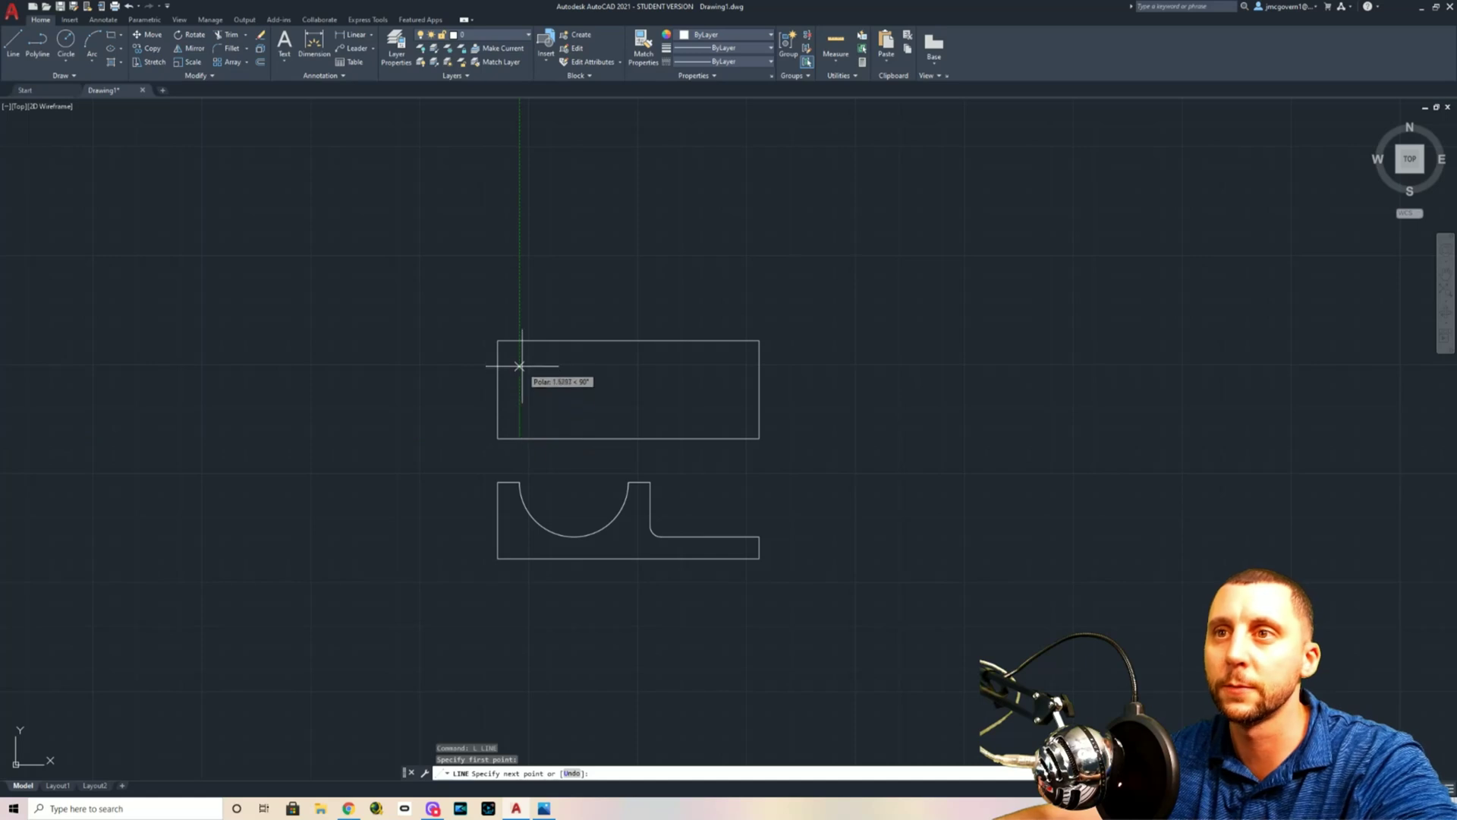
pyautogui.click(519, 341)
pyautogui.press('Return')
# Draw a vertical line across the top view's rectangle, aligned with the right end of the semicircular cutout
pyautogui.press('Return')
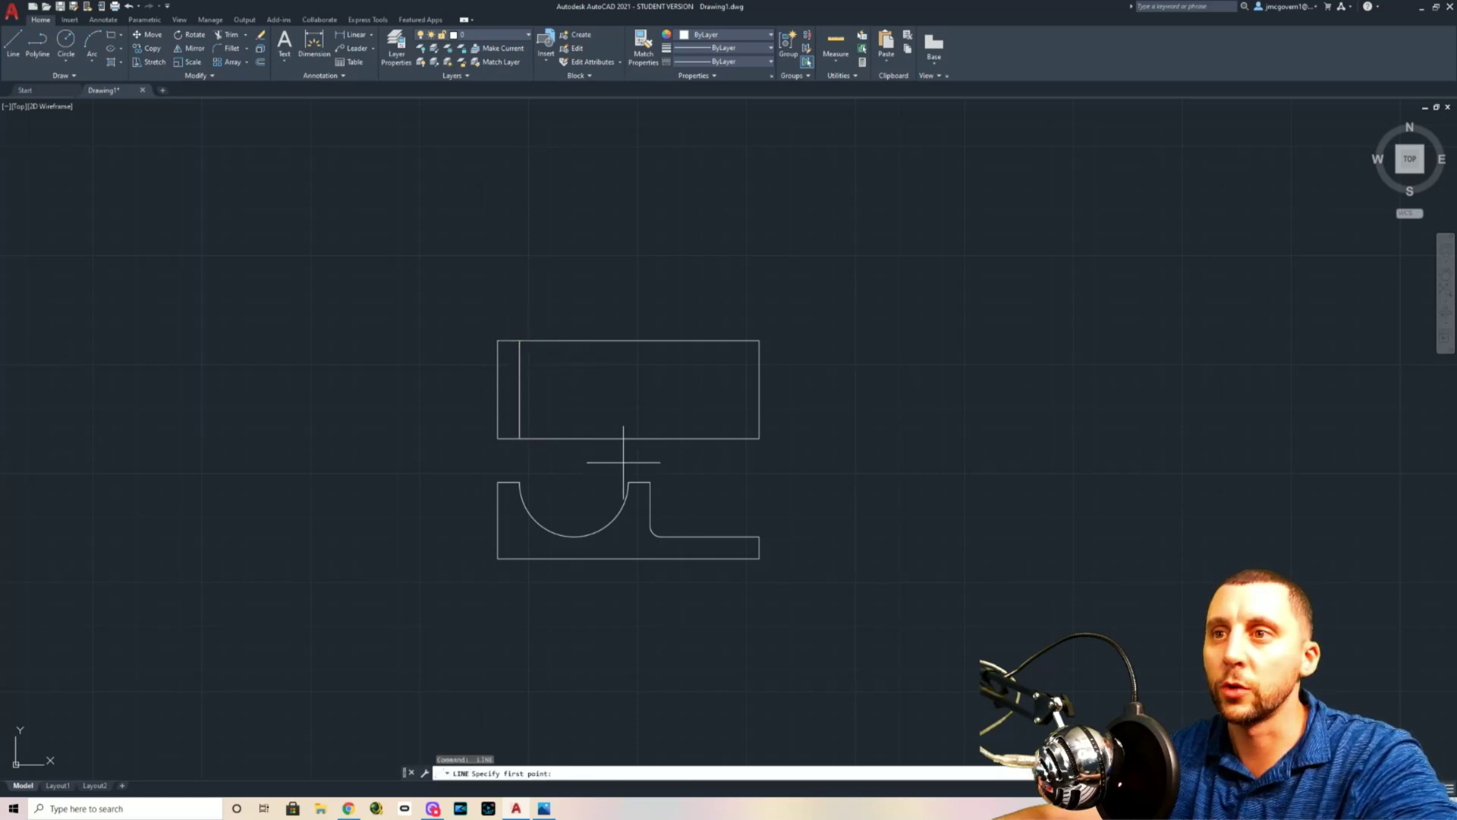
pyautogui.click(629, 482)
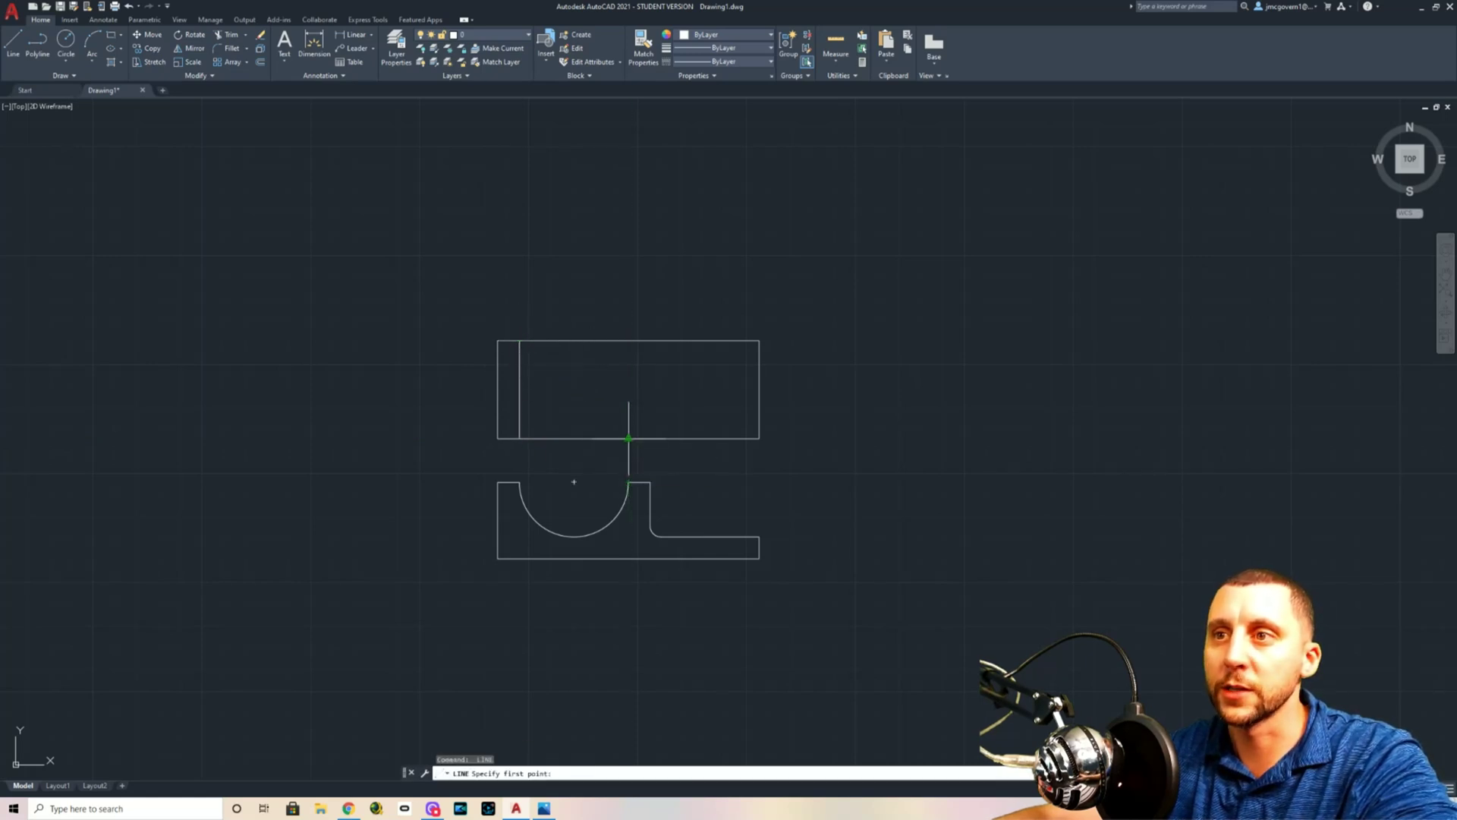
pyautogui.click(629, 341)
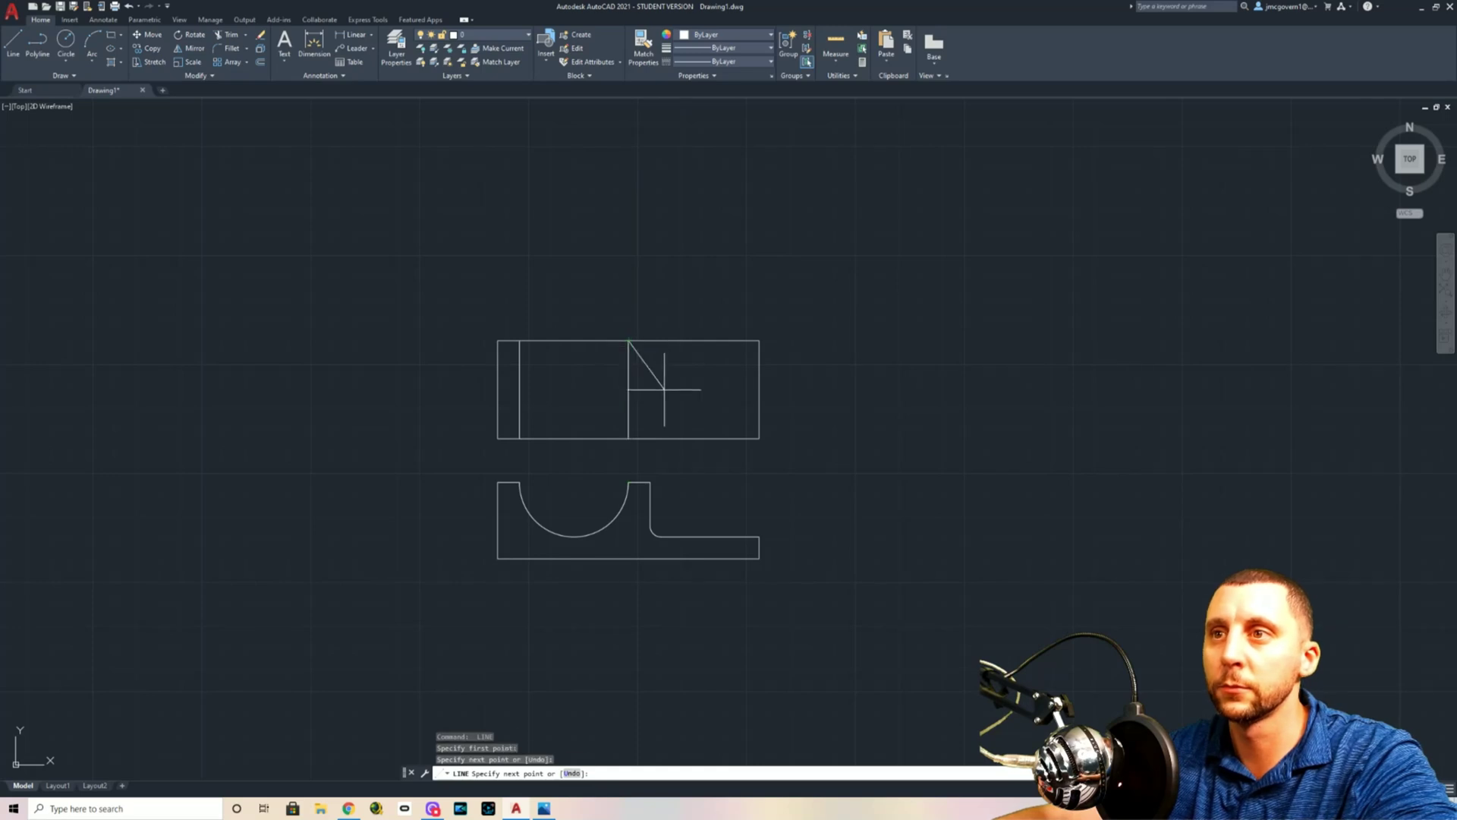
pyautogui.press('Return')
# Draw a vertical line from the profile's upper right corner to the rectangle's top edge and trim its portion between the views
pyautogui.press('Return')
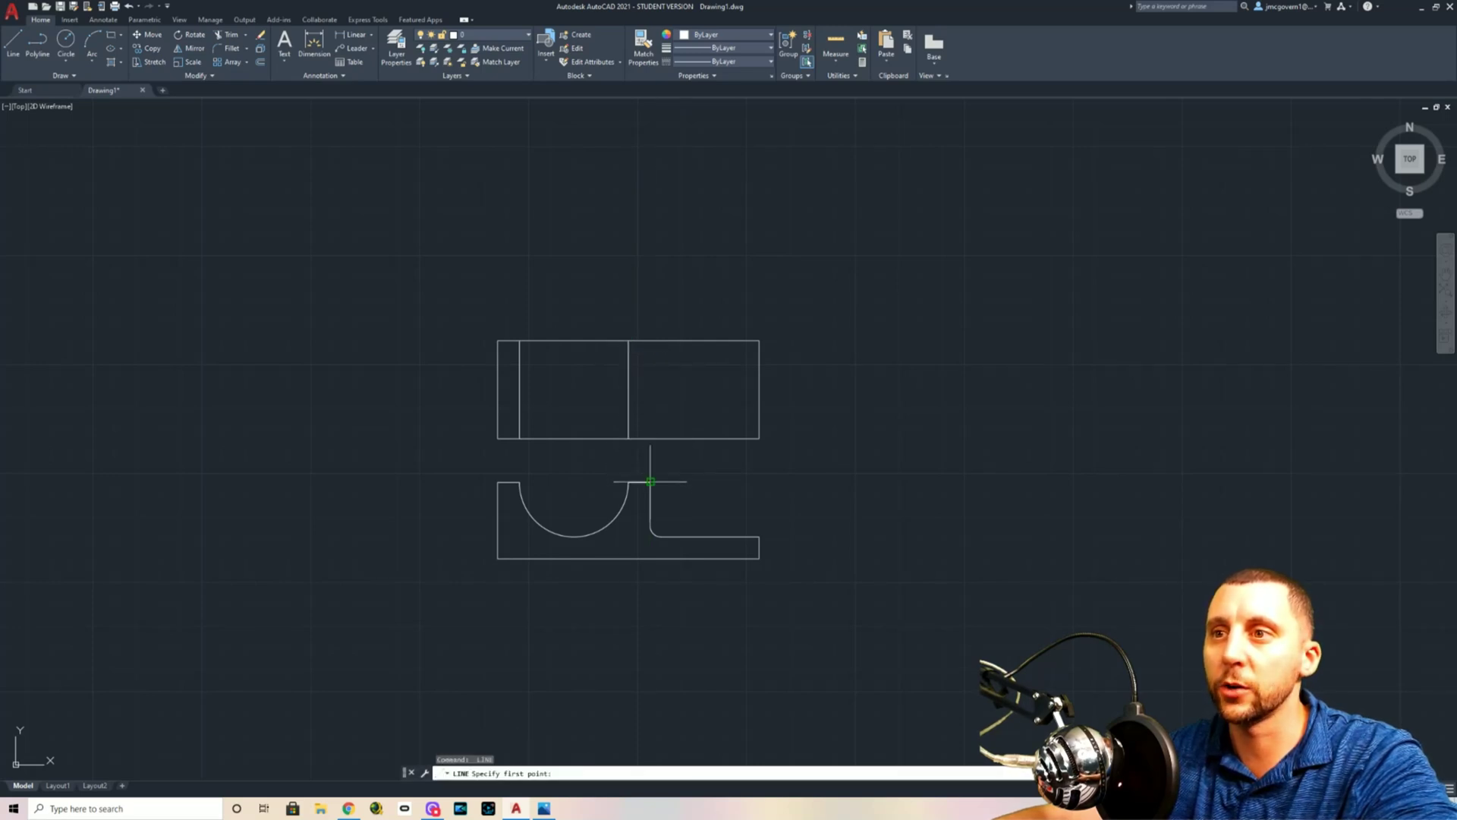
pyautogui.click(650, 481)
pyautogui.click(650, 340)
pyautogui.press('Return')
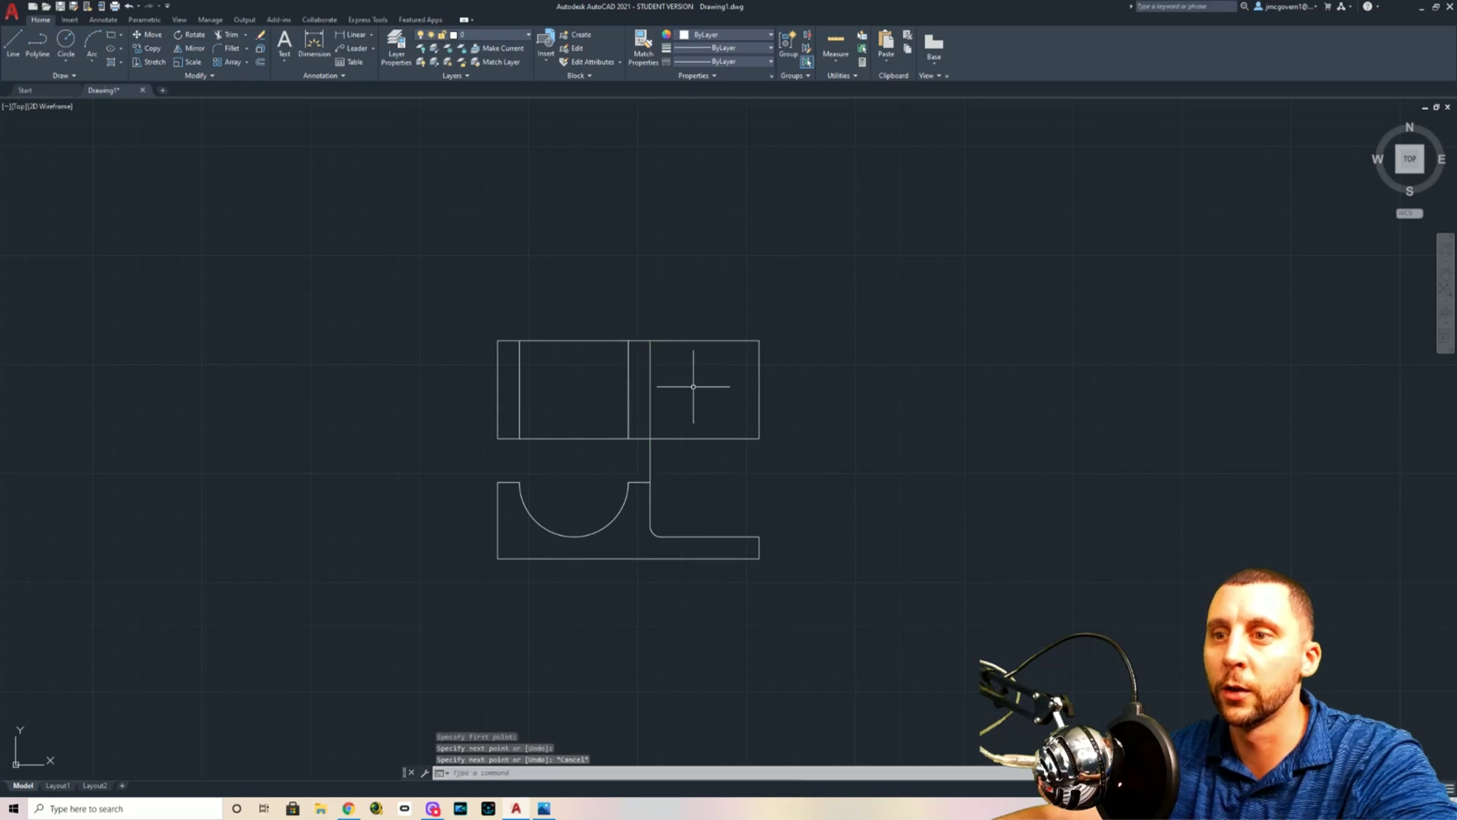
pyautogui.write('tr')
pyautogui.press('Return')
pyautogui.click(650, 454)
pyautogui.press('Escape')
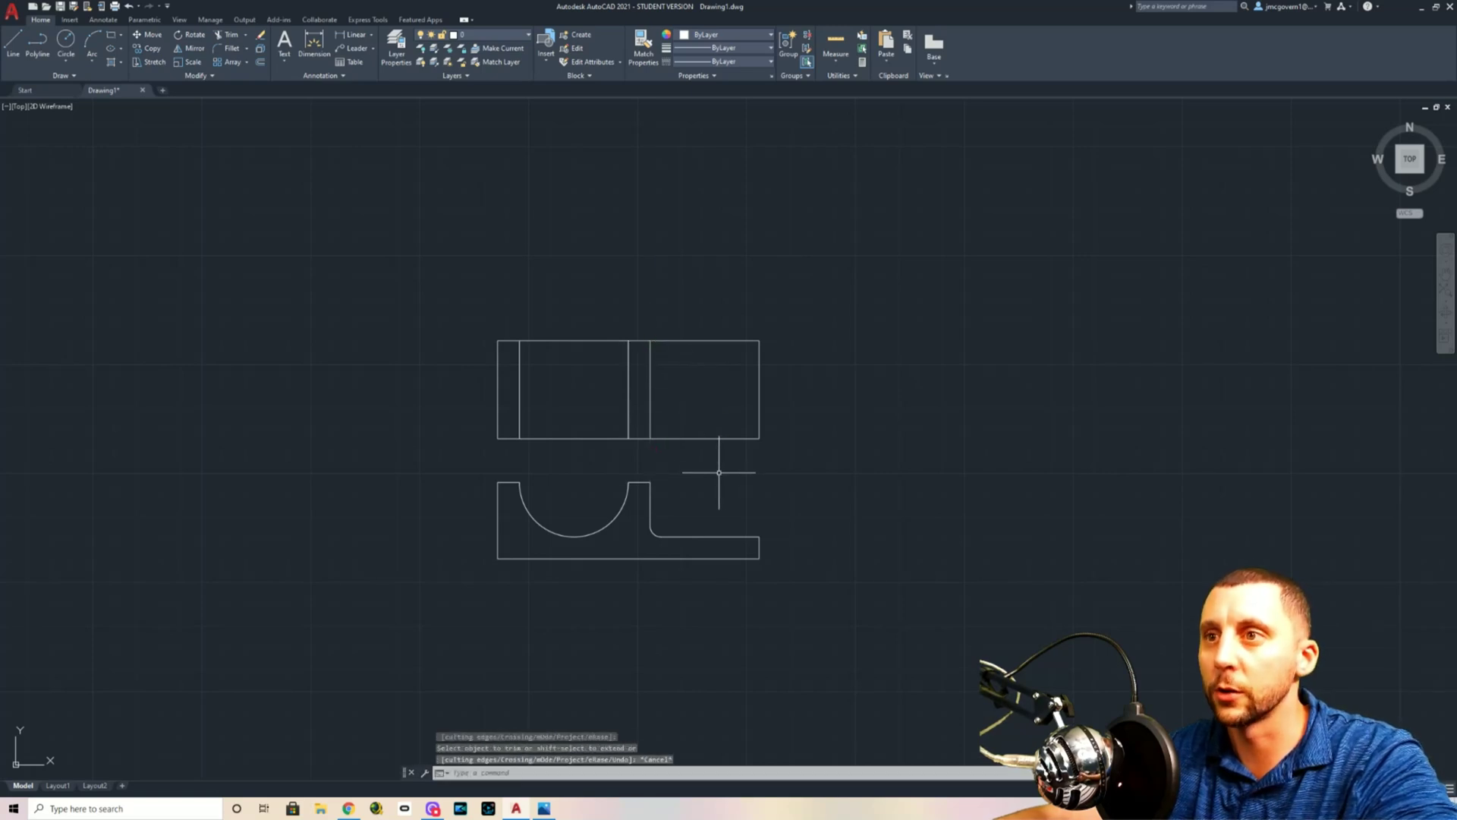
pyautogui.press('Escape')
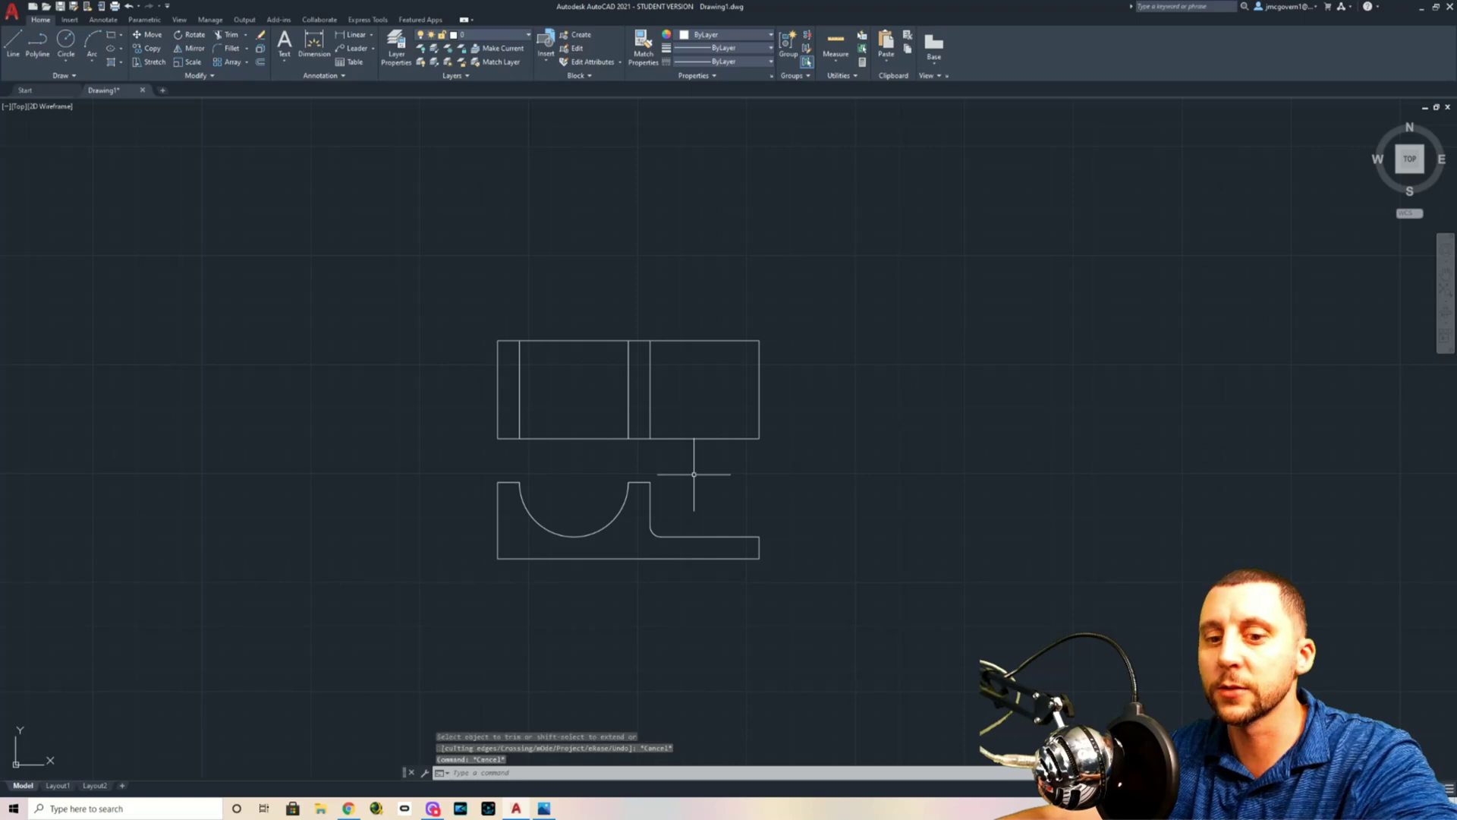
# Examine the slot's spacing and radius dimensions and the rounded end in the reference image's top view
pyautogui.hotkey('alt', 'Tab')
pyautogui.hotkey('alt', 'Tab')
pyautogui.hotkey('alt', 'Tab')
pyautogui.hotkey('alt', 'Tab')
pyautogui.hotkey('alt', 'Tab')
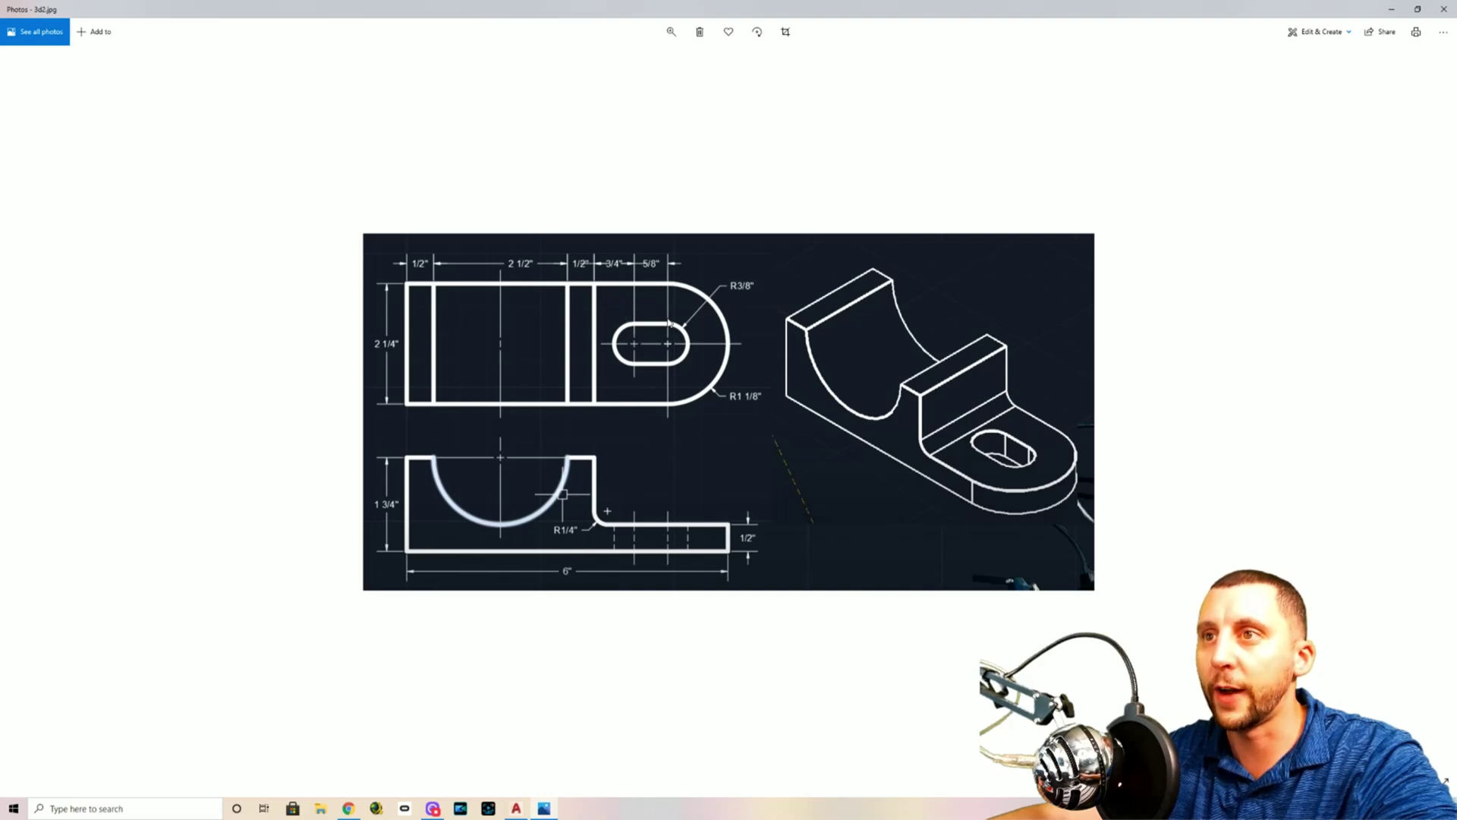
pyautogui.hotkey('alt', 'Tab')
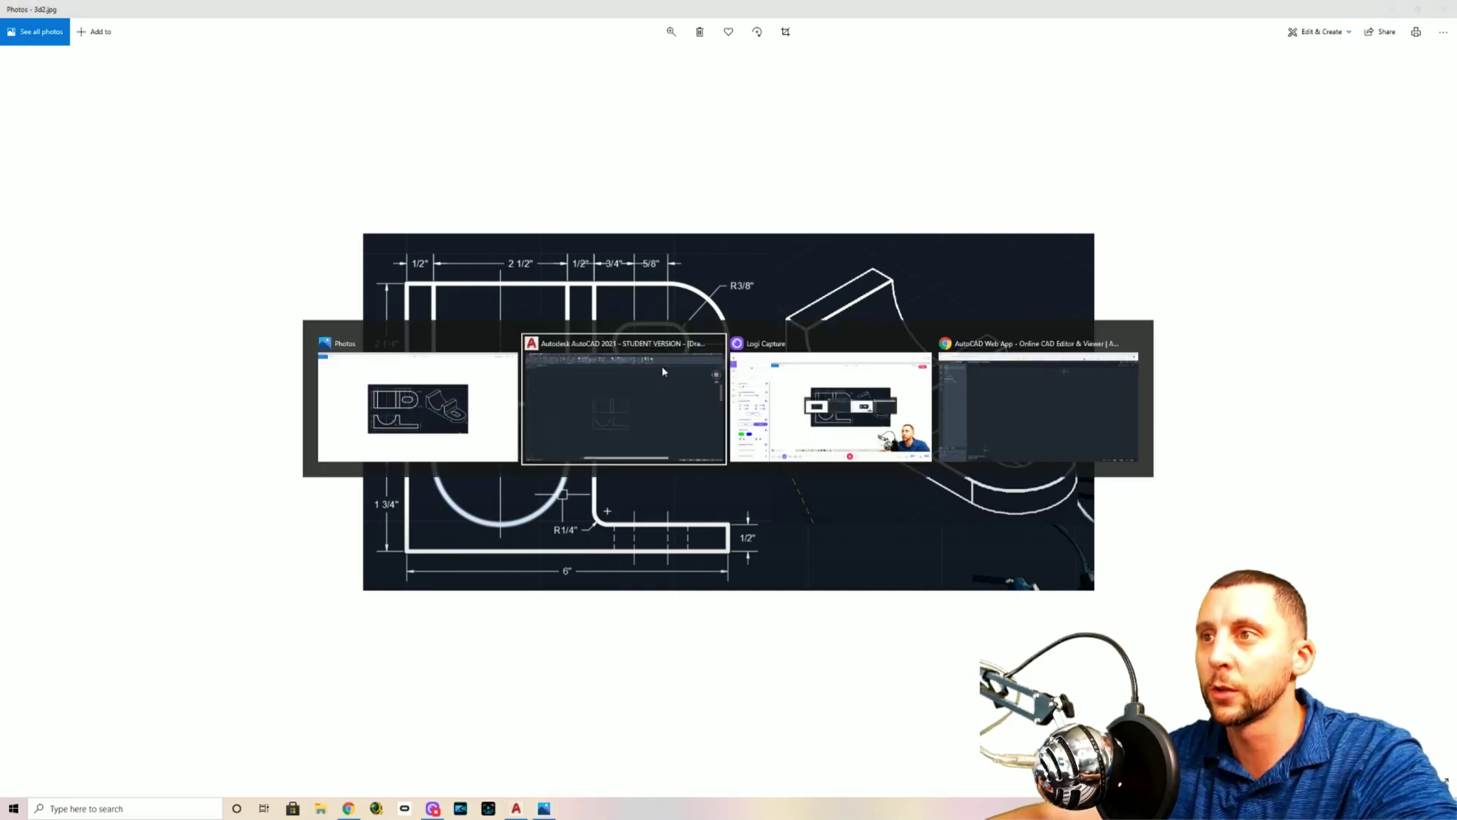
pyautogui.scroll(4, 671, 402)
pyautogui.hotkey('alt', 'Tab')
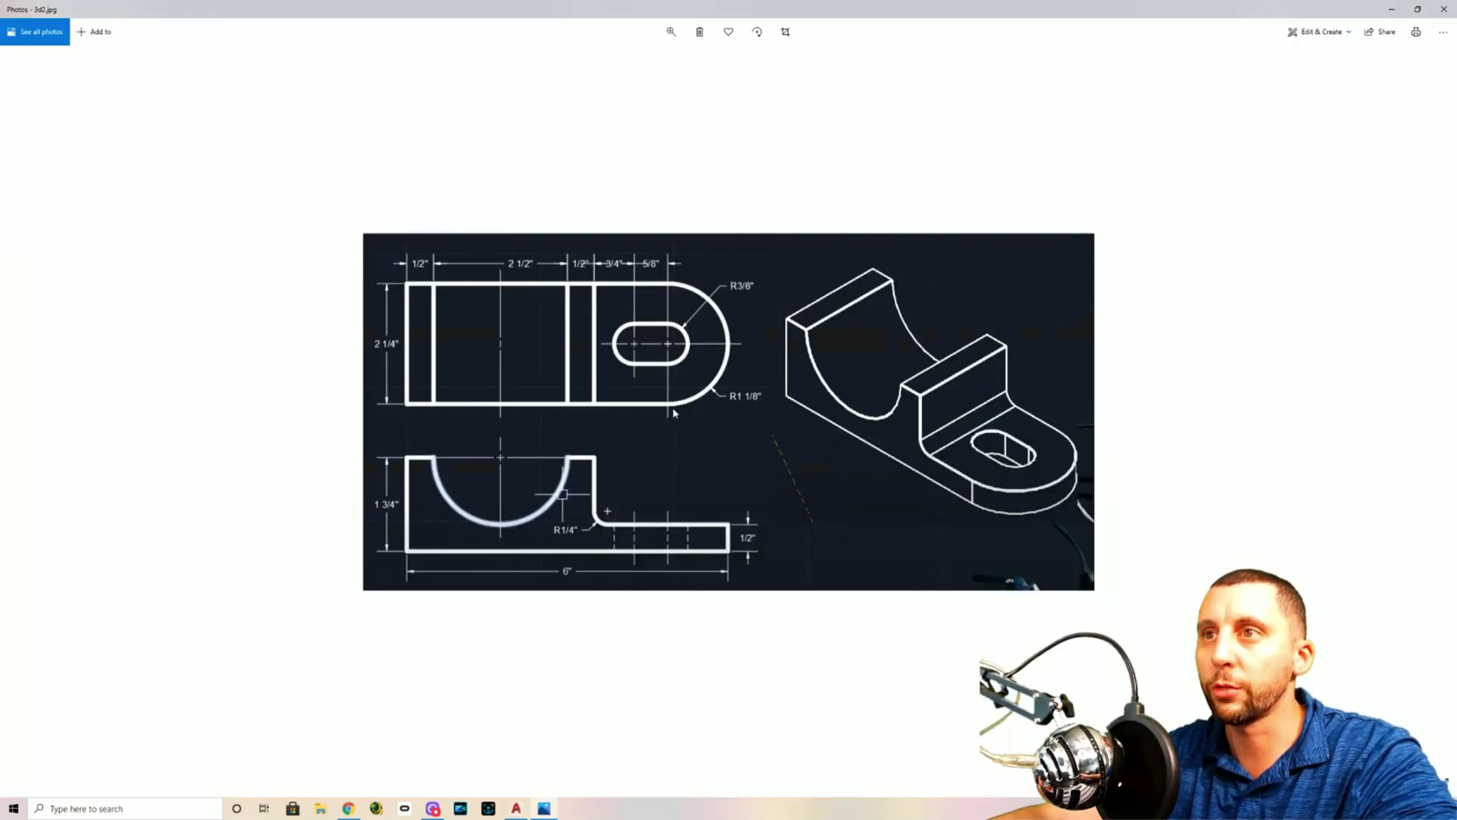
pyautogui.hotkey('alt', 'Tab')
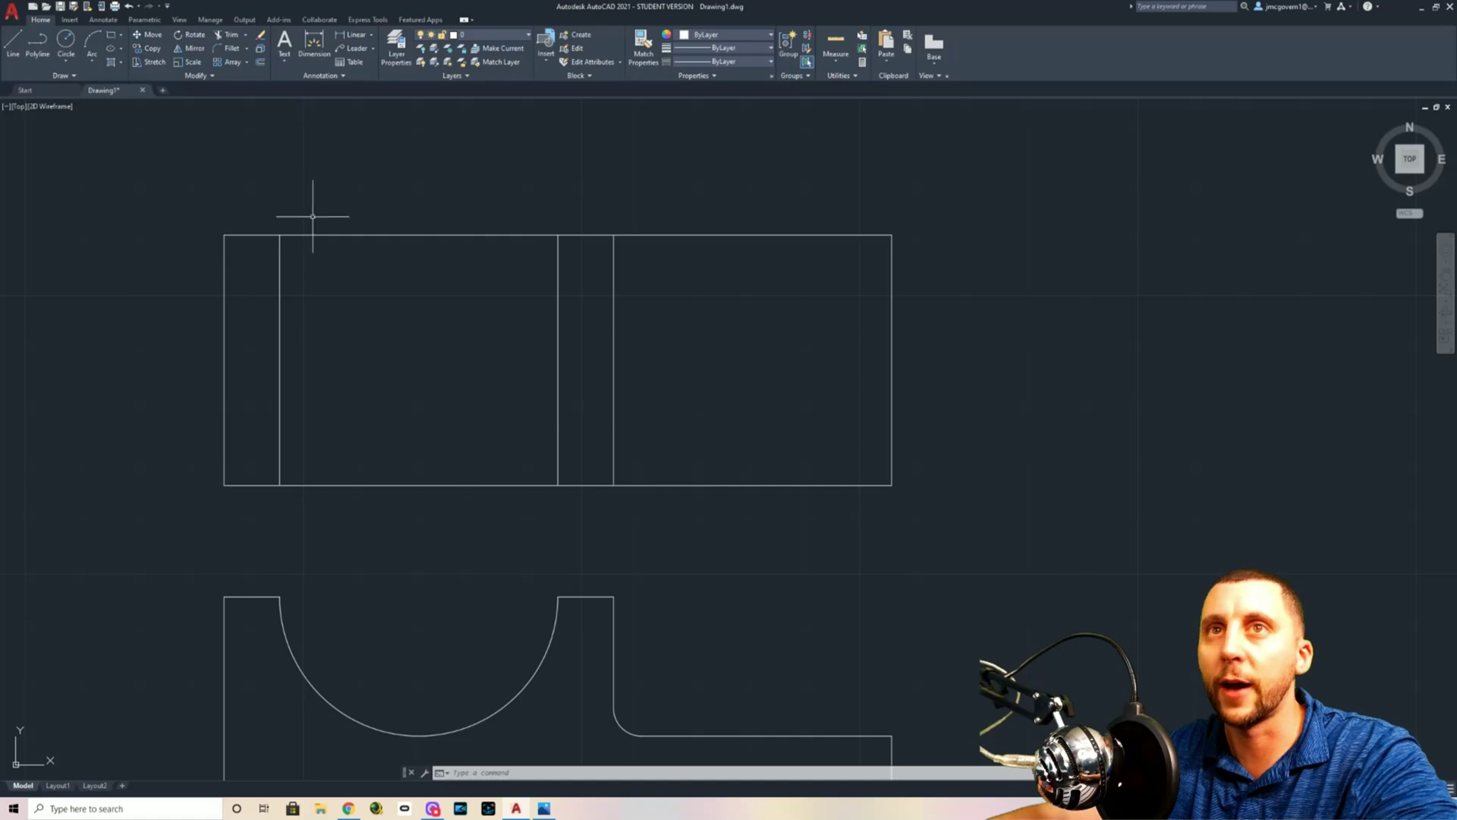
# Offset the rightmost interior vertical line of the top view 3/4 to the right
pyautogui.click(259, 62)
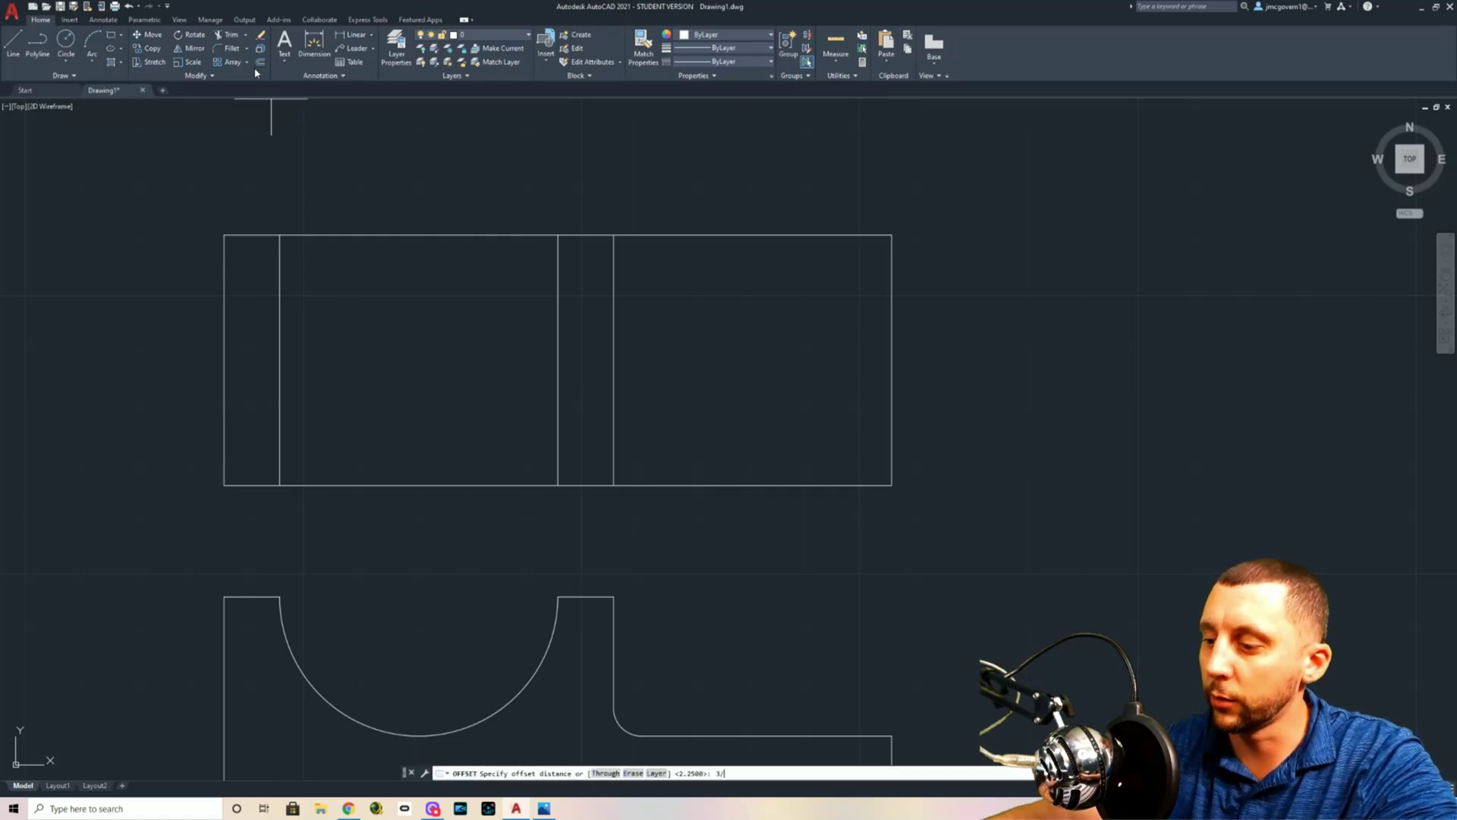
pyautogui.write('3/4')
pyautogui.press('Return')
pyautogui.click(611, 306)
pyautogui.click(761, 361)
pyautogui.press('Return')
# Offset the new vertical construction line 5/8 to the right to locate the slot's second center
pyautogui.press('Return')
pyautogui.write('5/8')
pyautogui.press('Return')
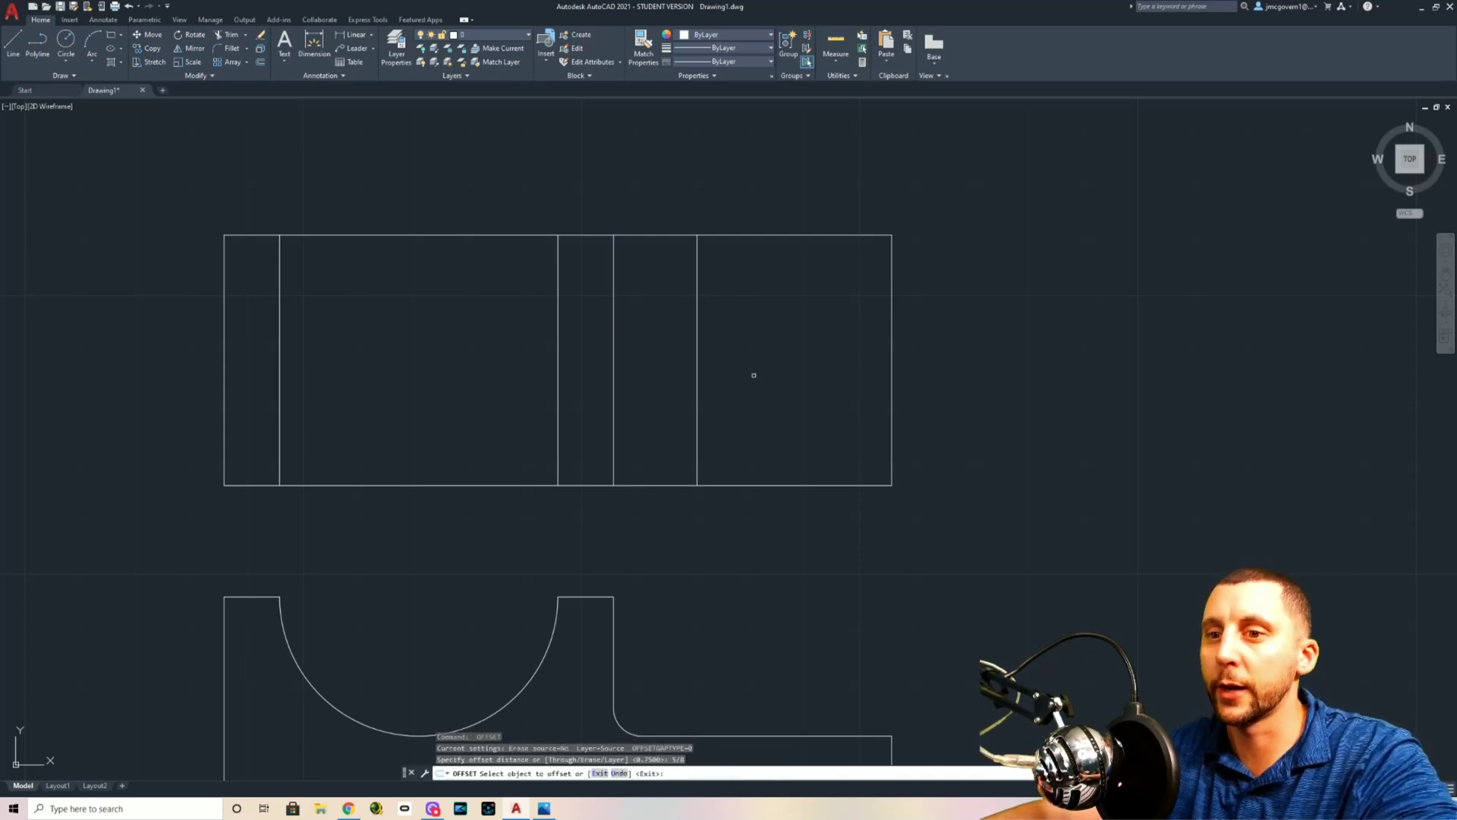
pyautogui.click(697, 376)
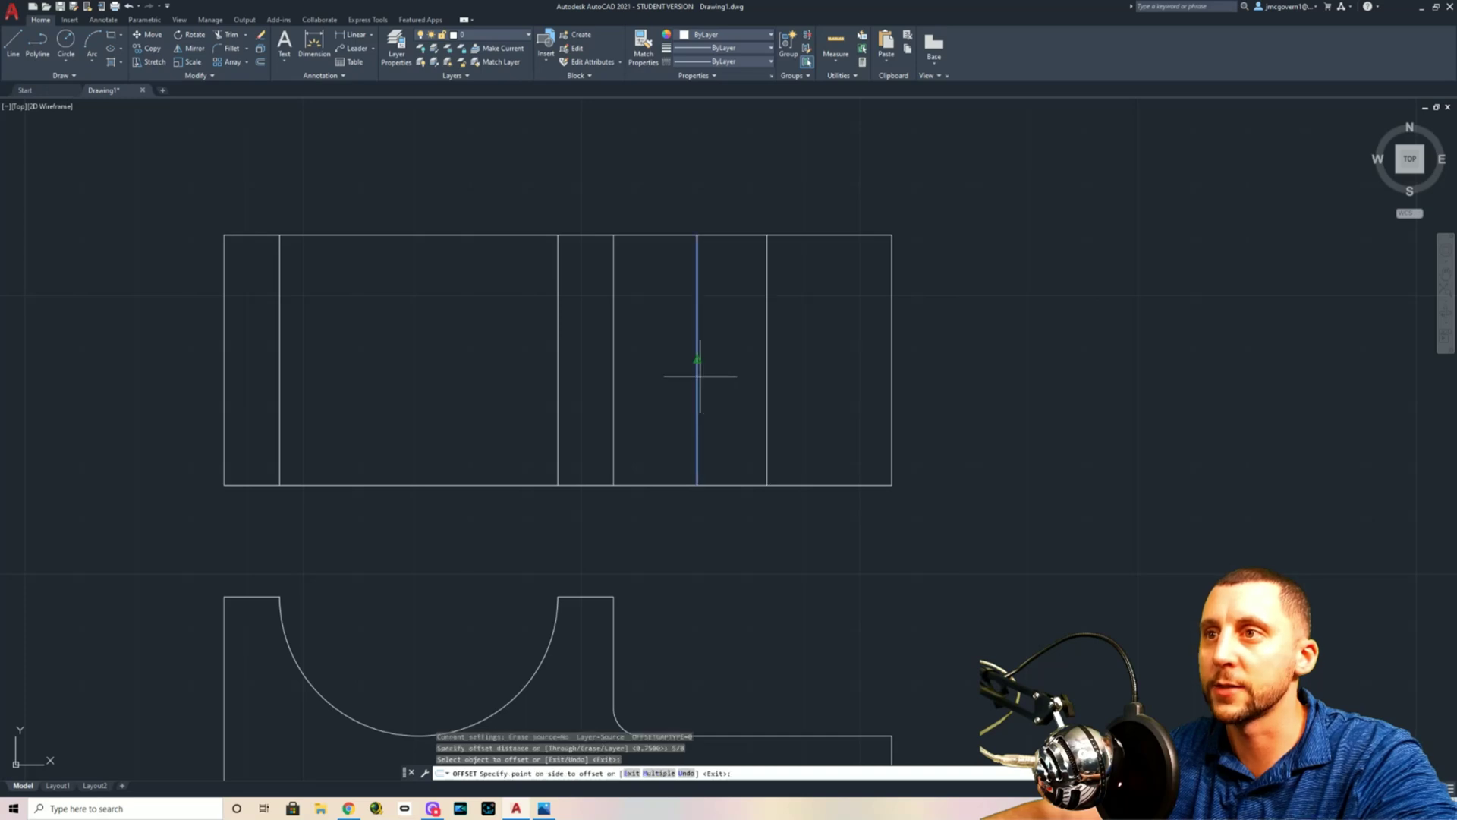
pyautogui.click(800, 393)
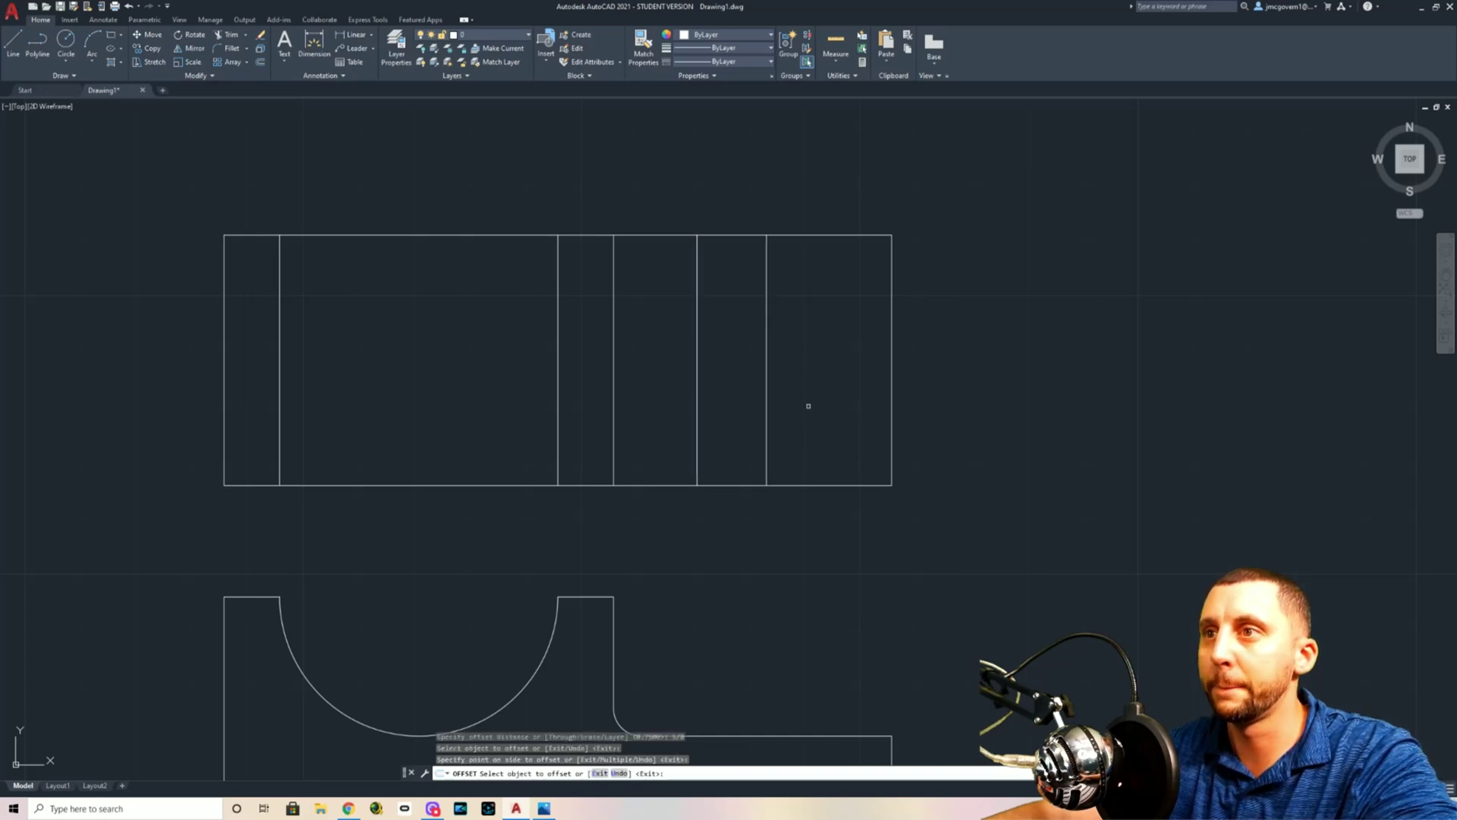
pyautogui.press('Escape')
# Draw a horizontal centerline from the midpoint of the rectangle's right edge to the midpoint of the first slot construction line
pyautogui.write('l')
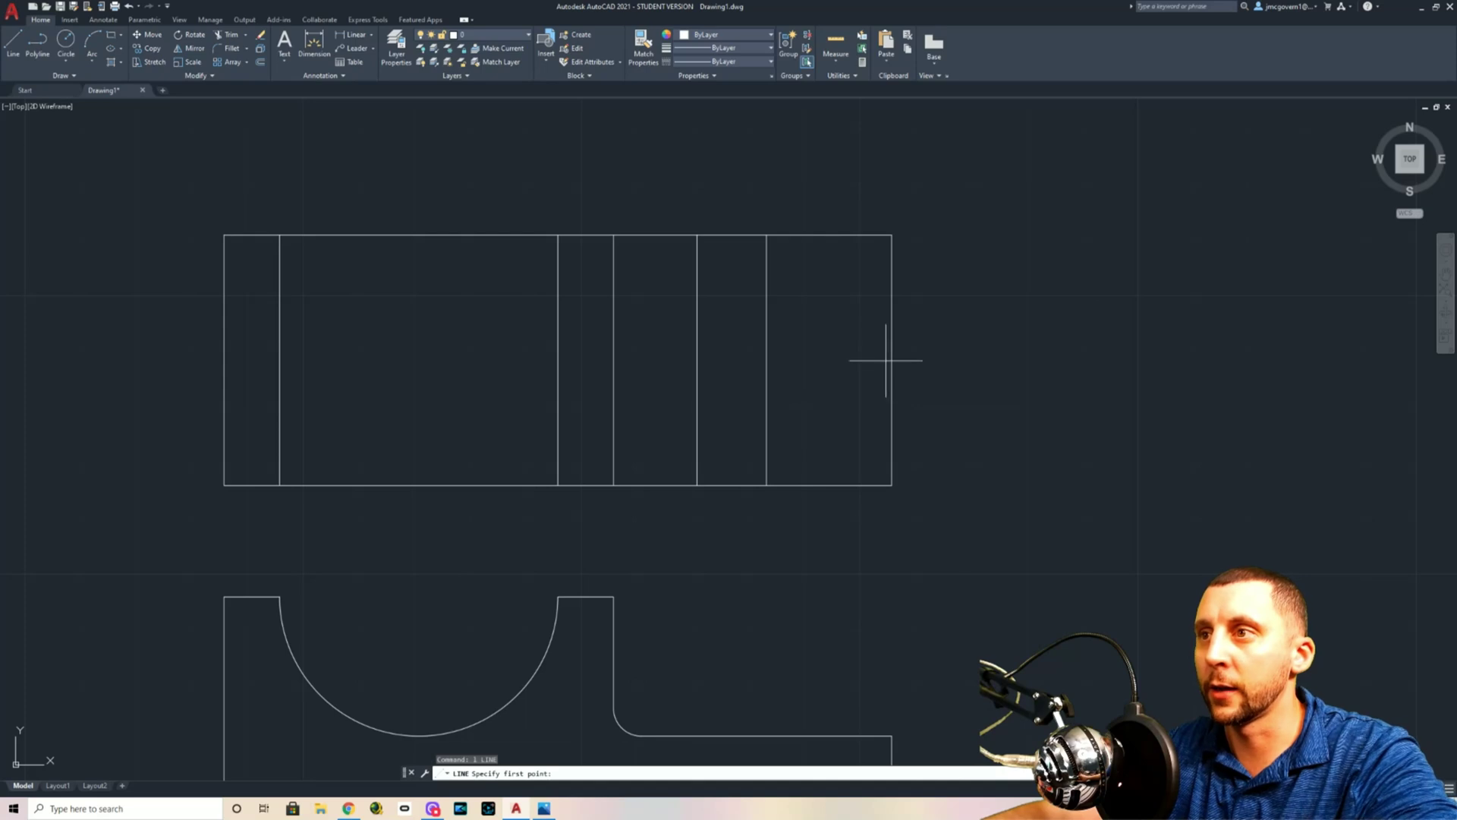
pyautogui.press('Return')
pyautogui.click(892, 360)
pyautogui.click(698, 360)
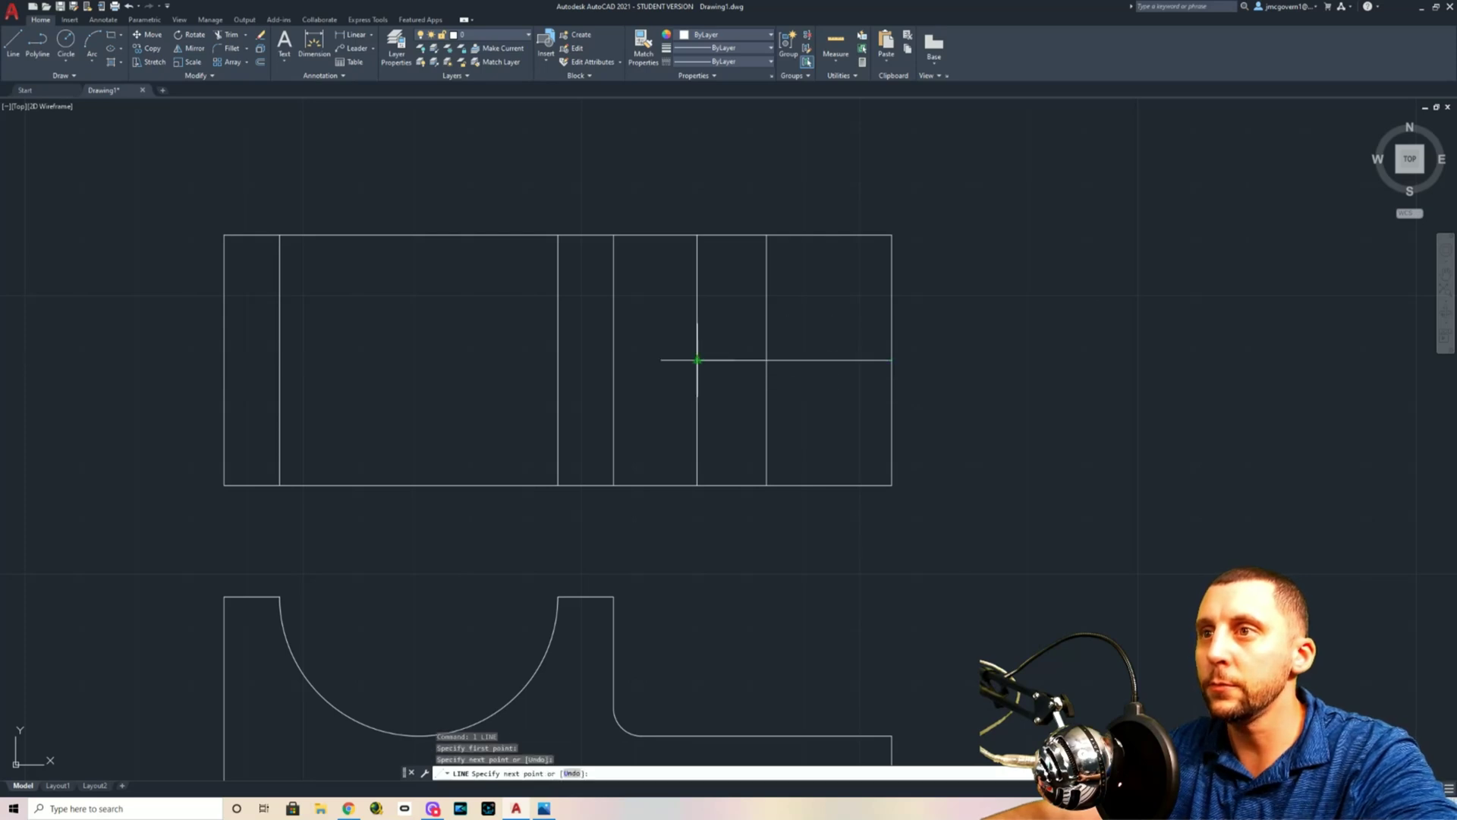
pyautogui.press('Escape')
# Check the slot radius in the reference image and draw a circle of radius 3/8 at the centerline's left end
pyautogui.write('circle')
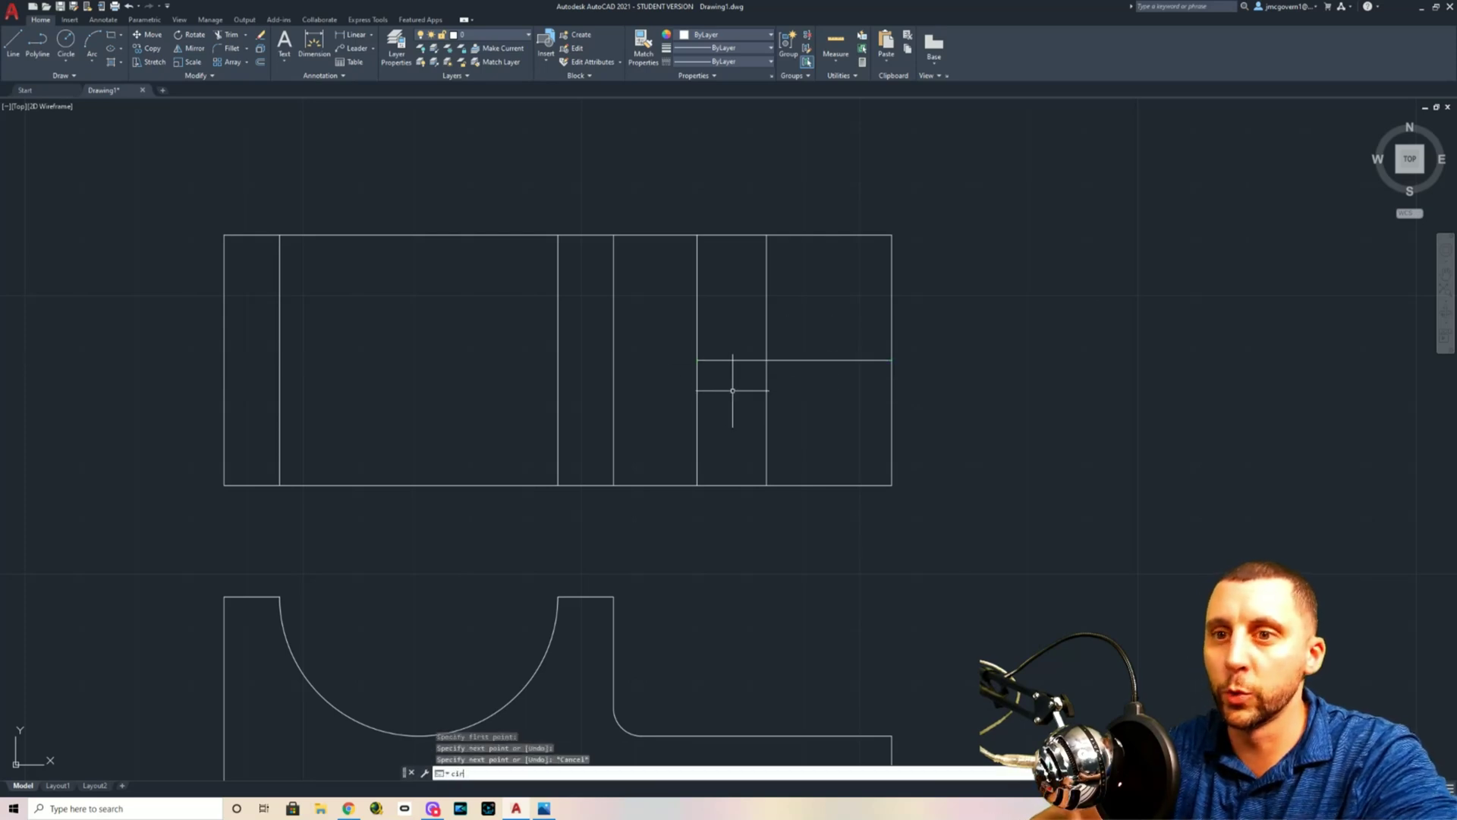
pyautogui.press('Return')
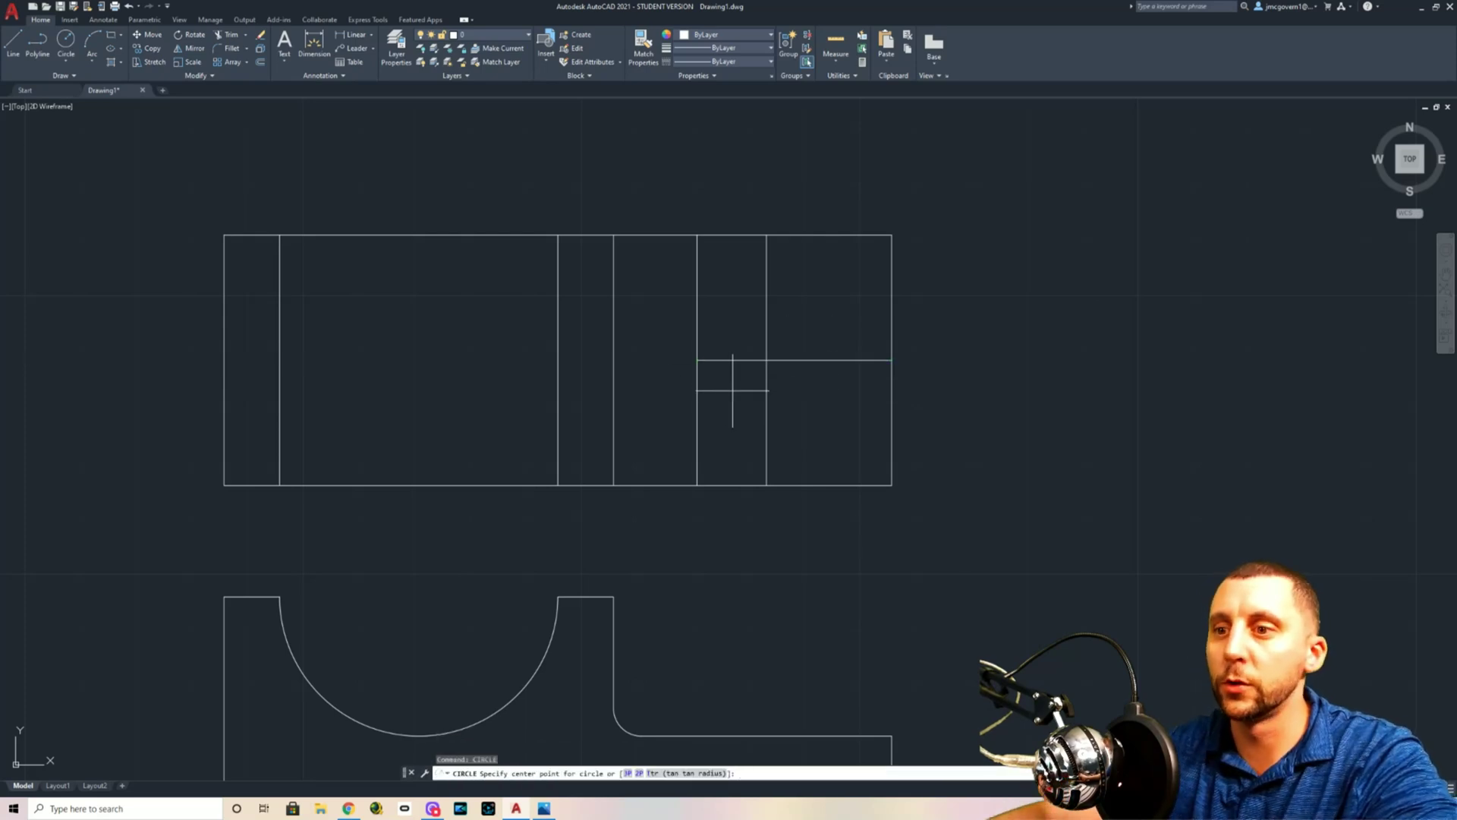
pyautogui.click(696, 360)
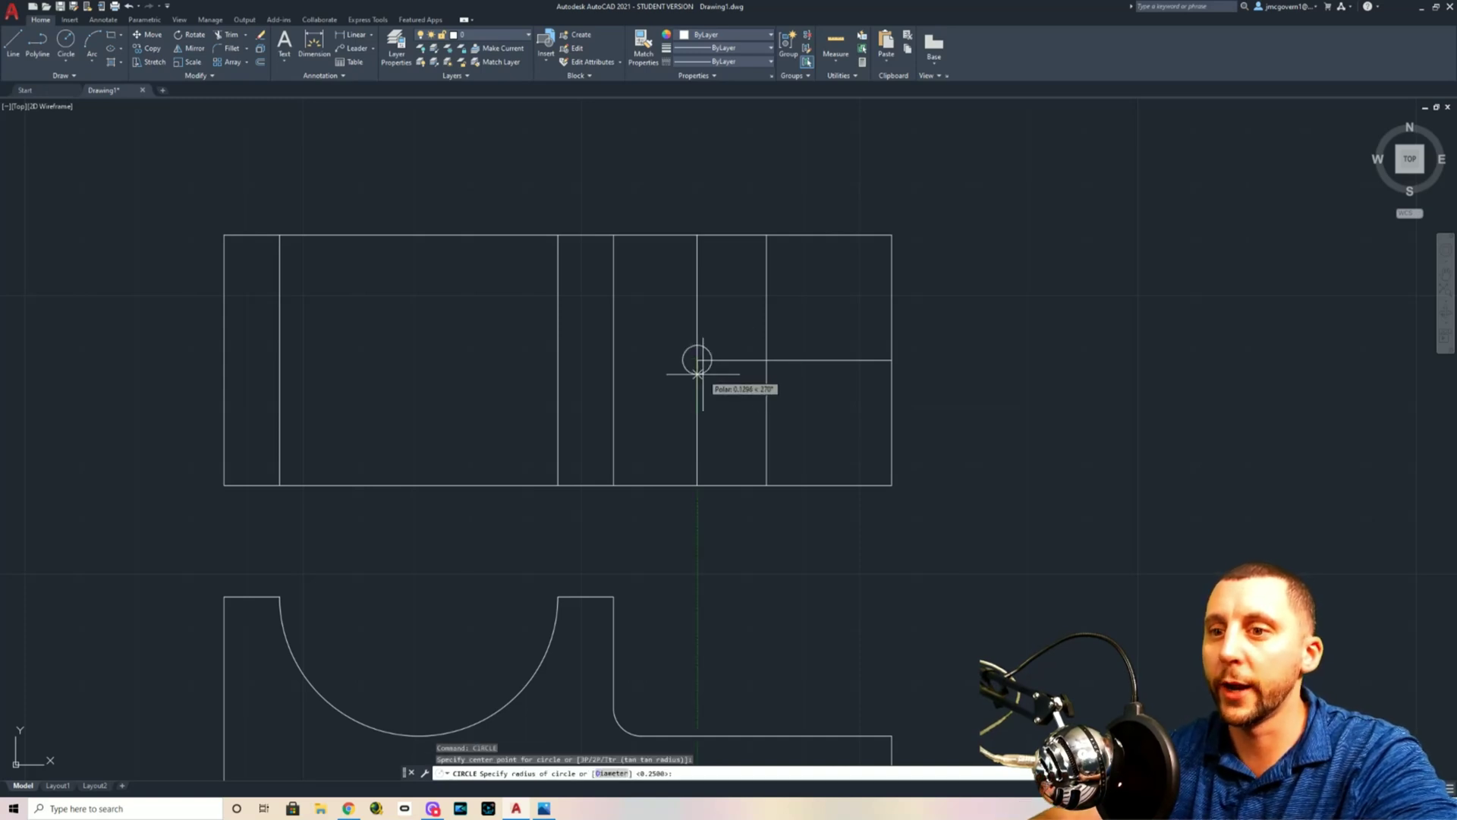
pyautogui.press('BackSpace')
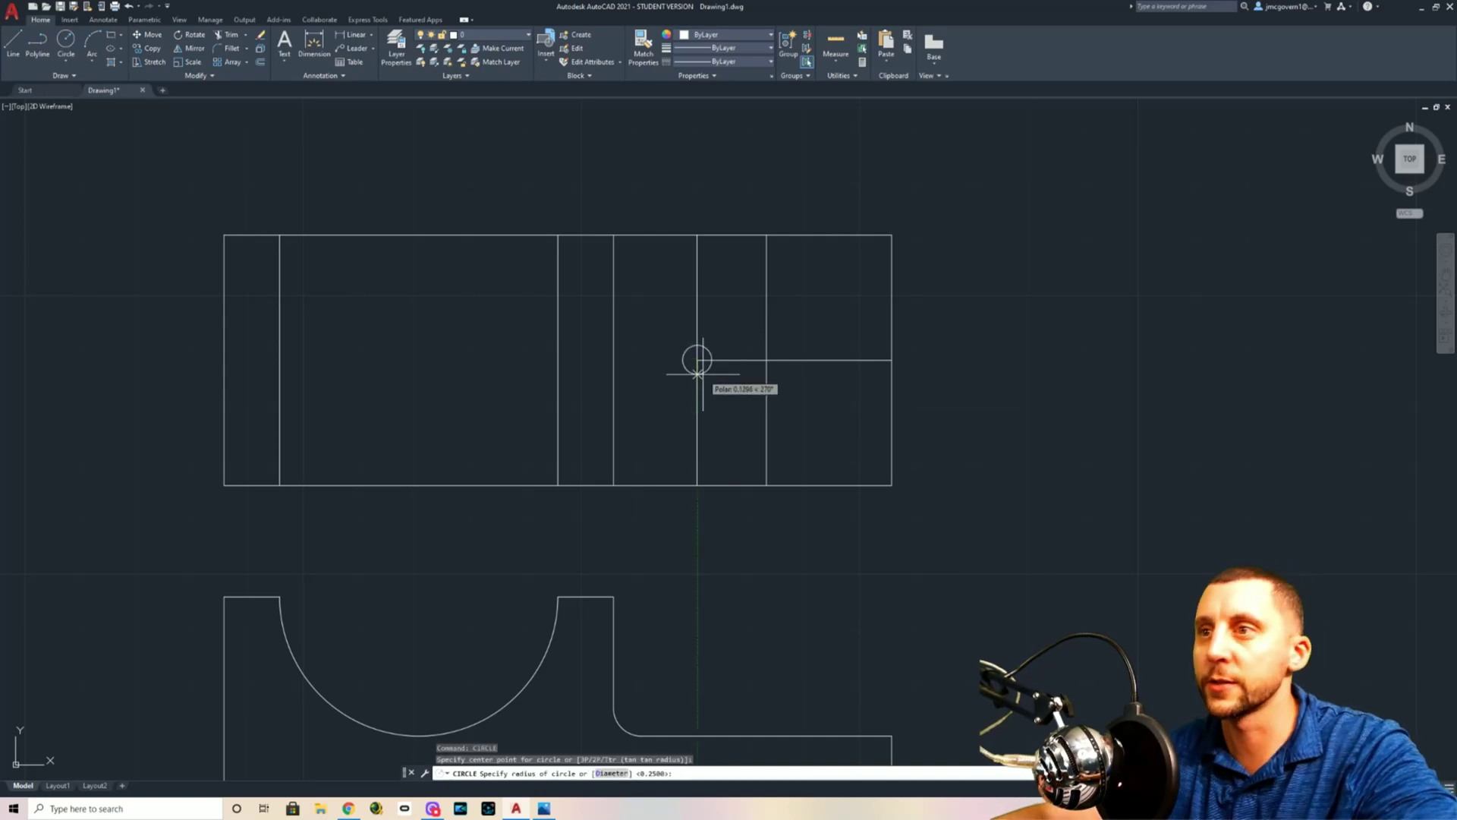
pyautogui.hotkey('alt', 'Tab')
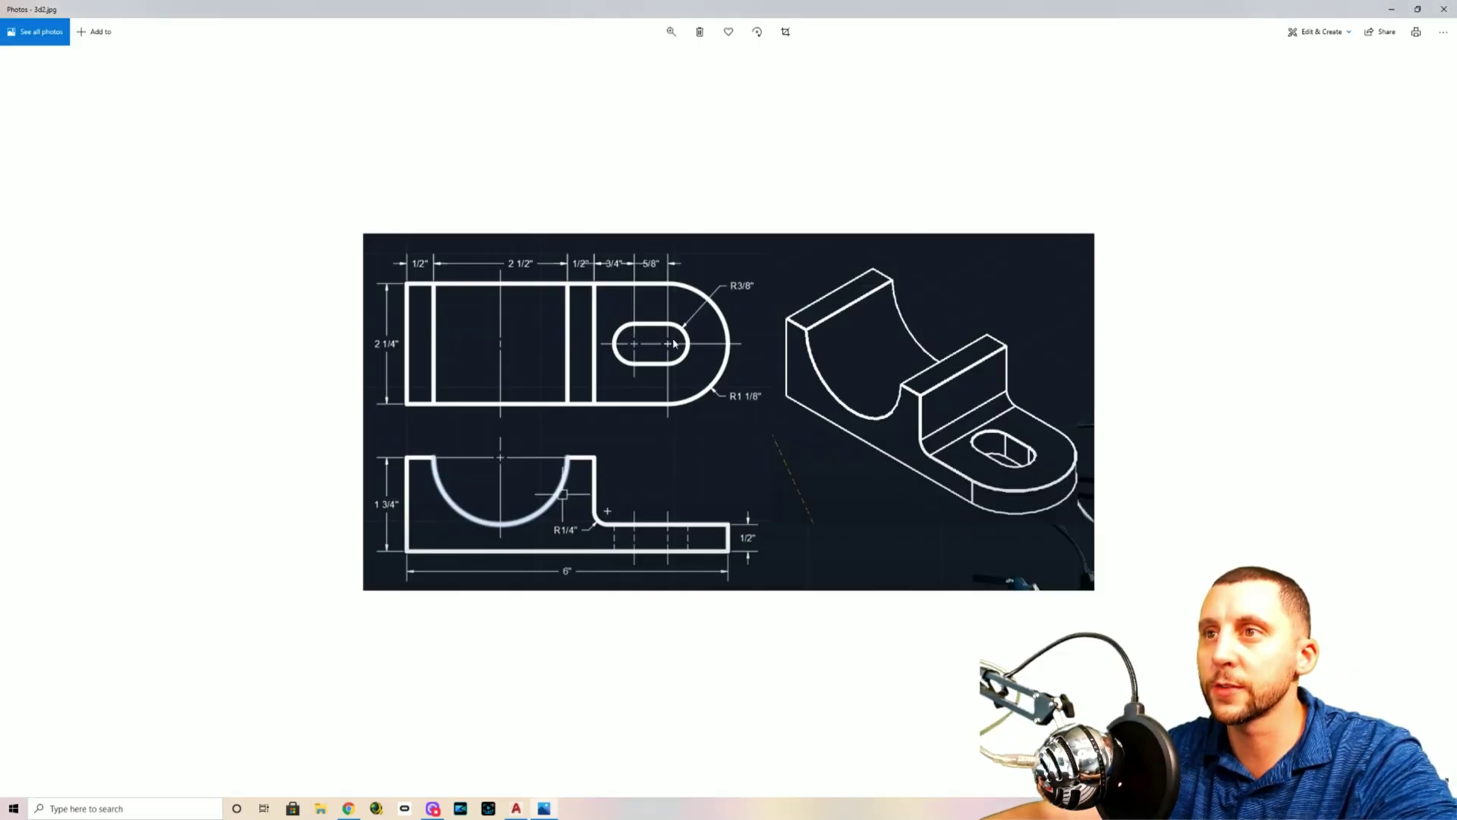
pyautogui.hotkey('alt', 'Tab')
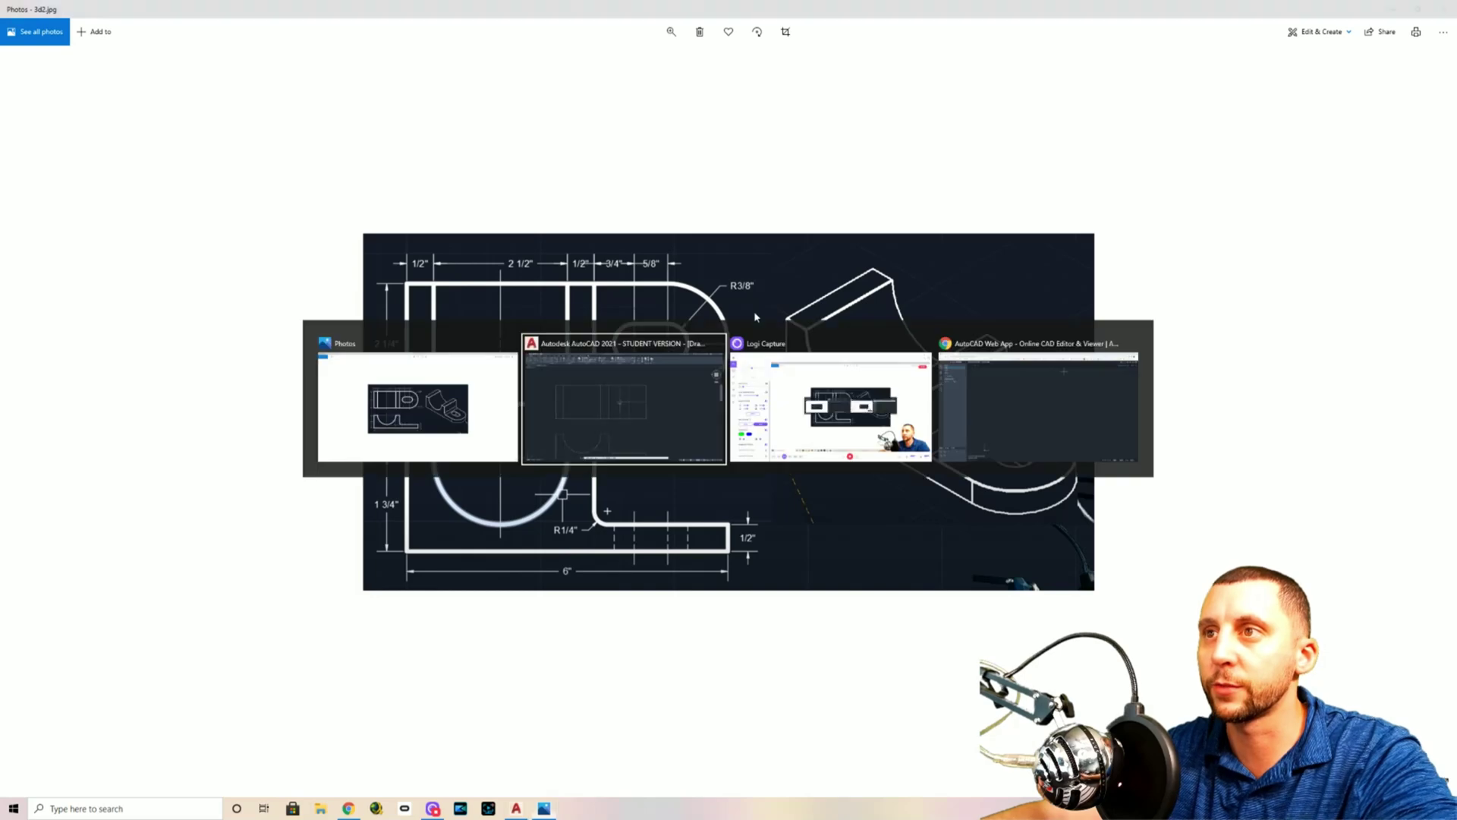
pyautogui.write('3/8')
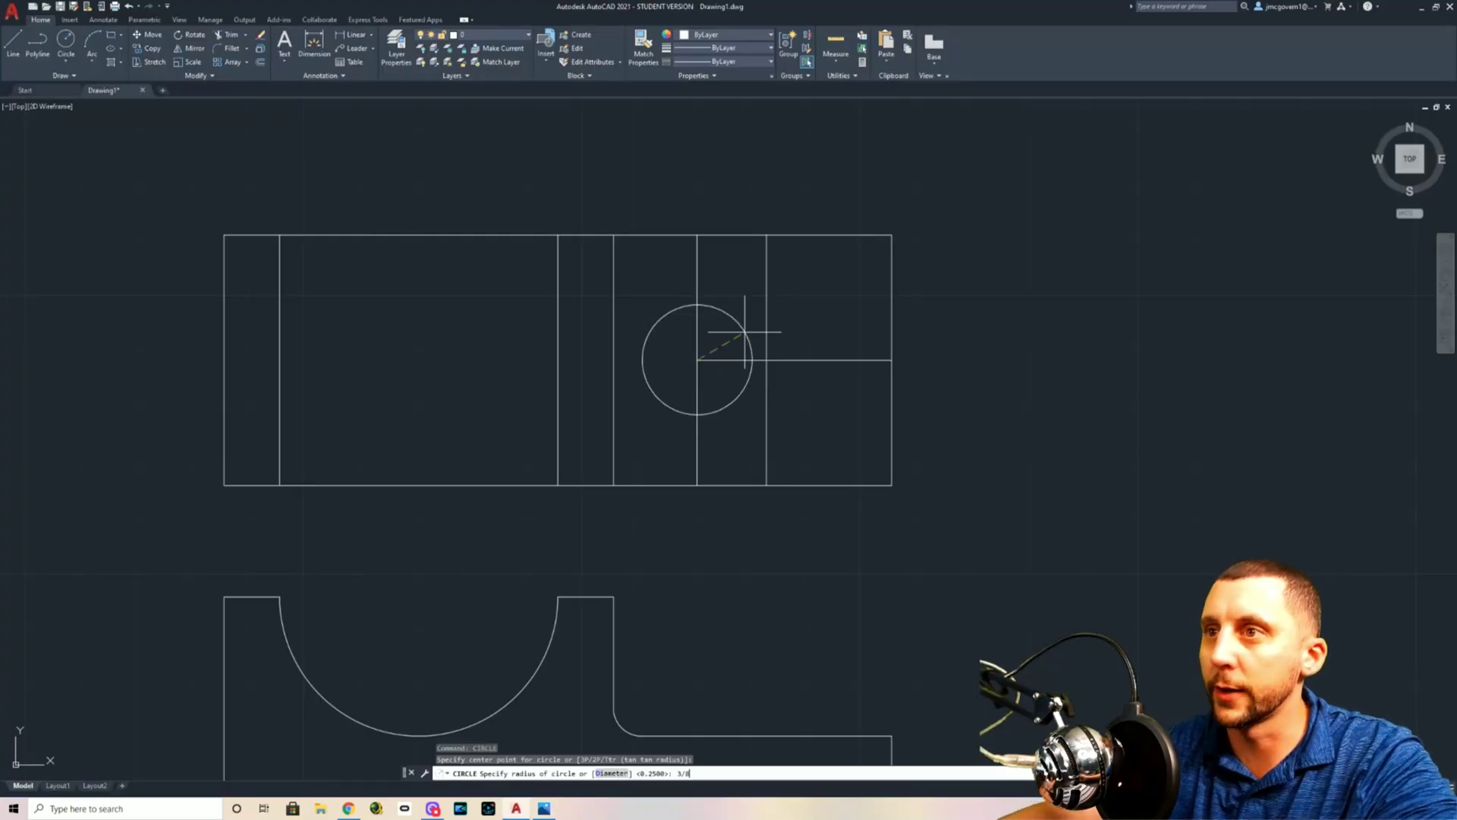
pyautogui.press('Return')
# Draw a second circle of radius 3/8 where the centerline crosses the right slot construction line
pyautogui.press('Return')
pyautogui.click(766, 360)
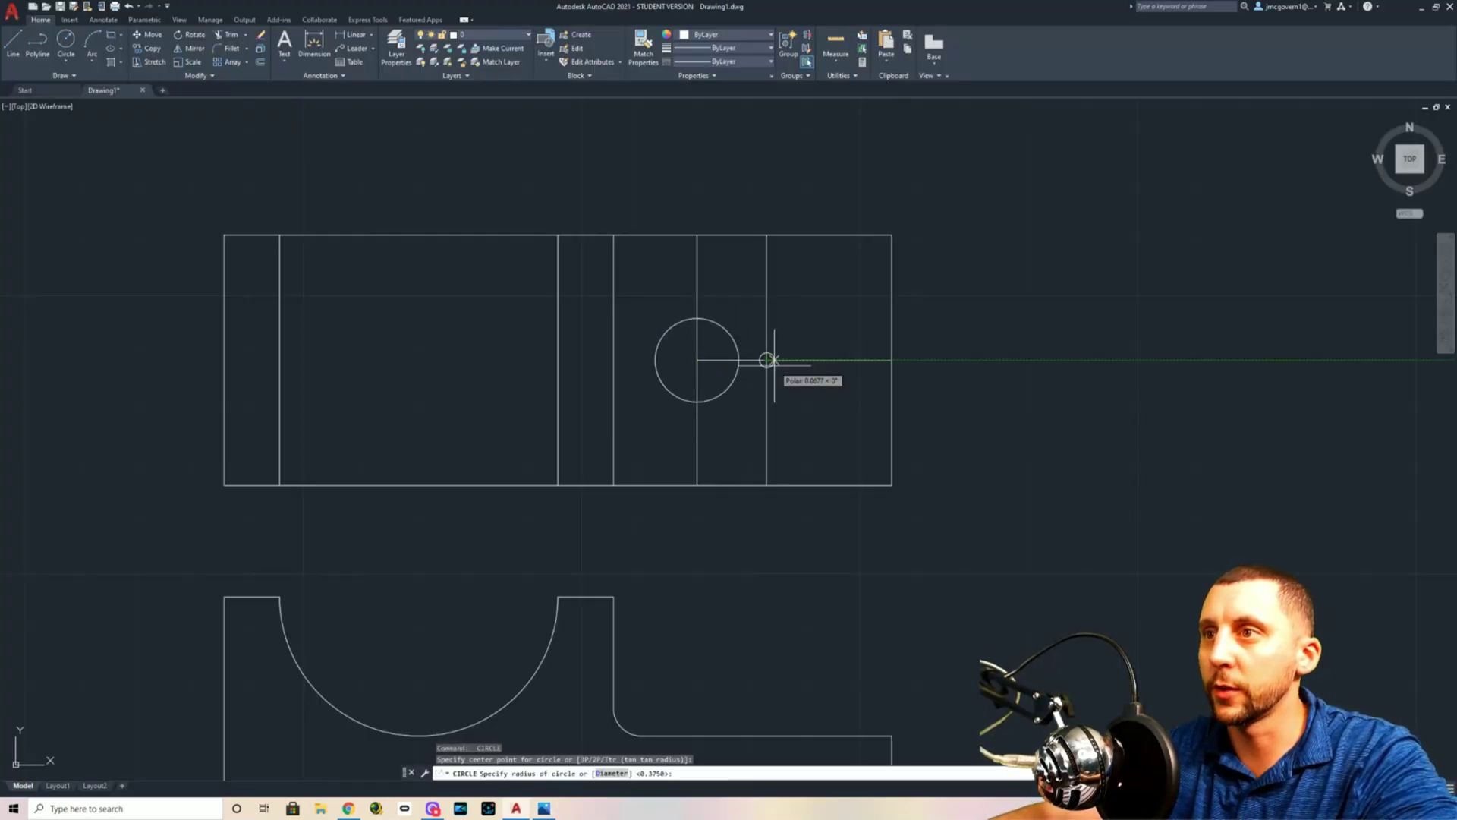
pyautogui.write('3/8')
pyautogui.press('Return')
# Trim away the facing inner halves of both circles between the two slot construction lines
pyautogui.write('tr')
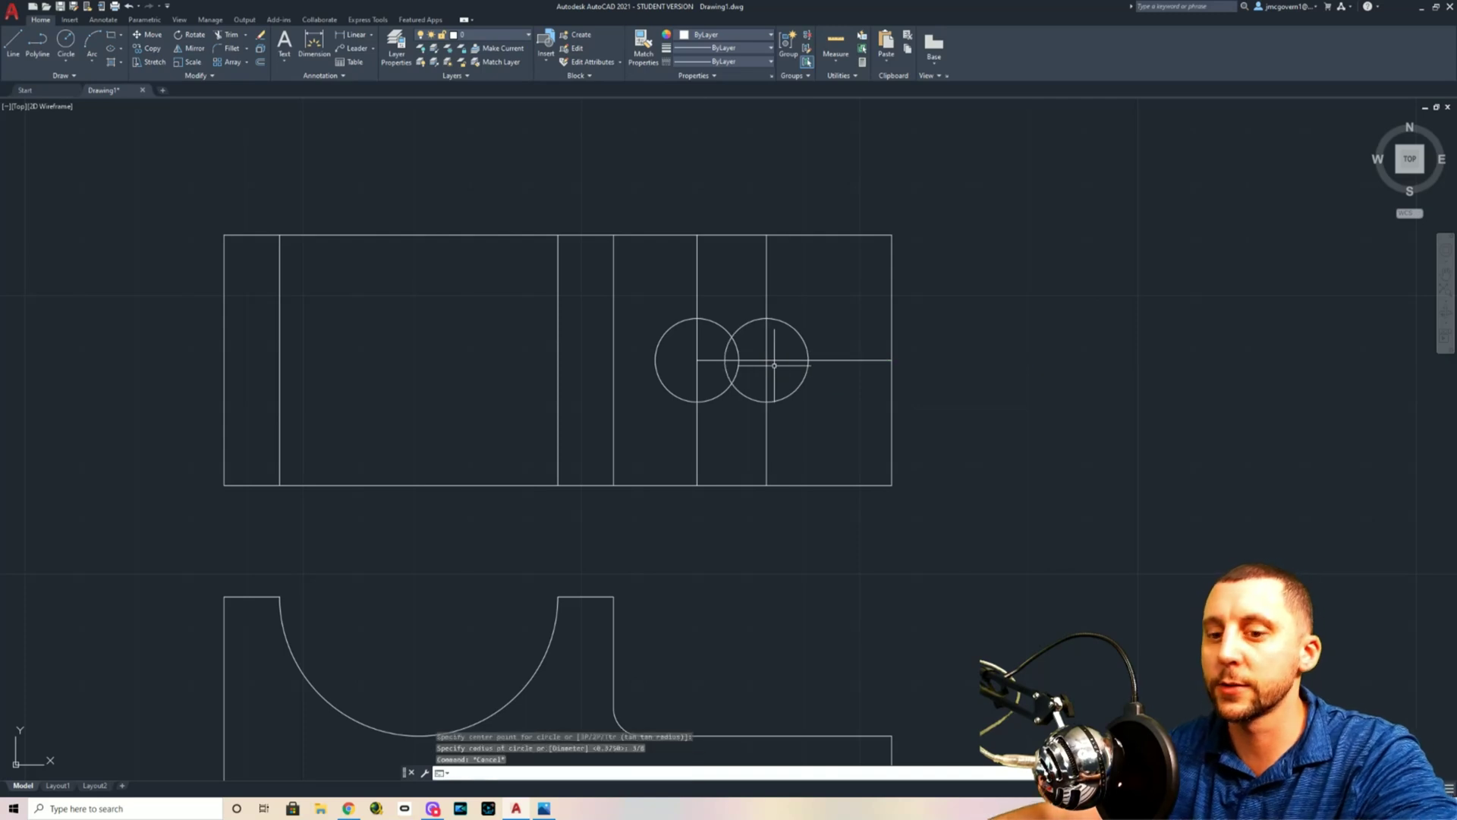
pyautogui.press('Return')
pyautogui.click(729, 343)
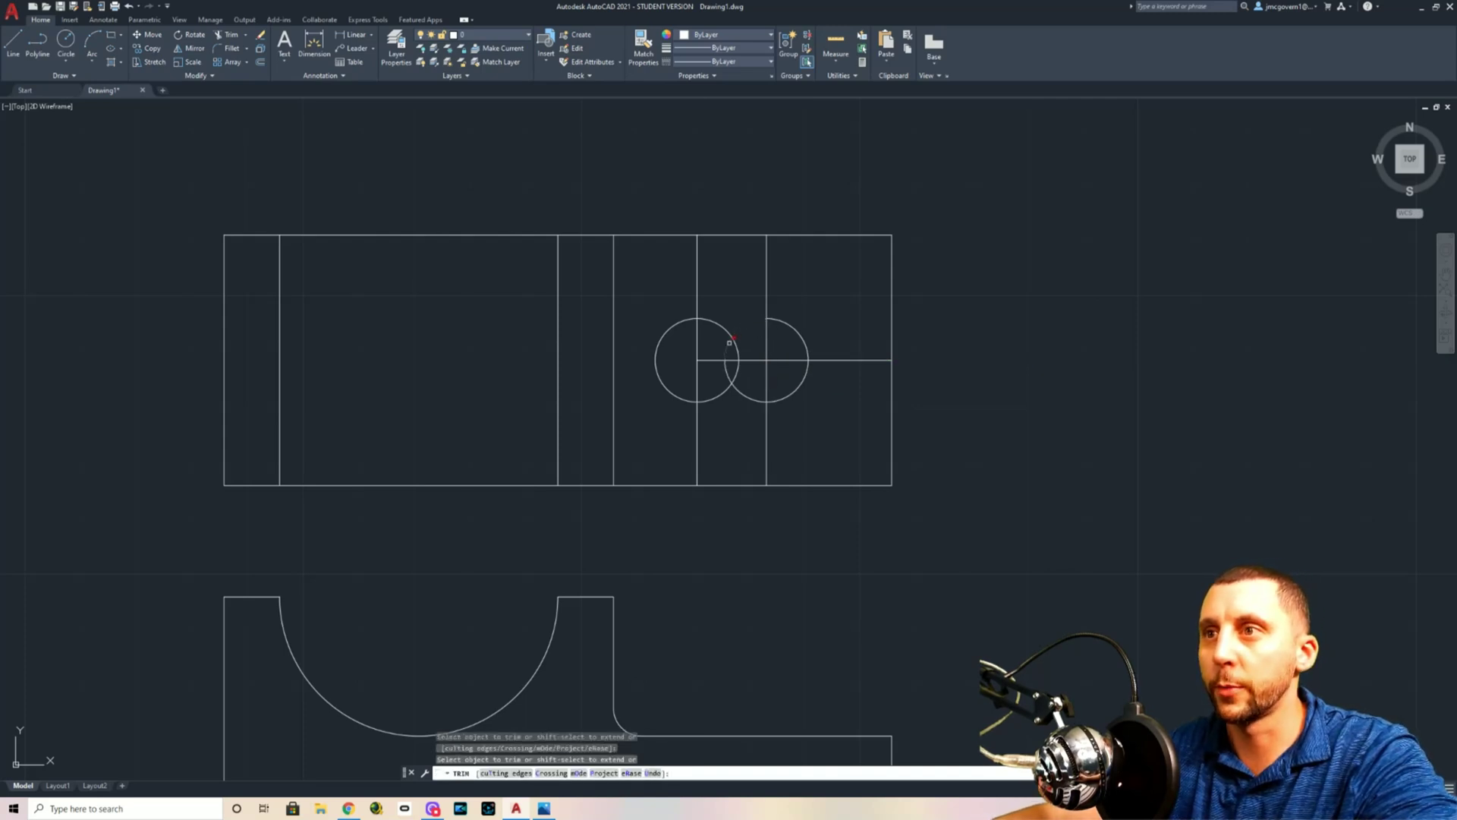
pyautogui.click(741, 390)
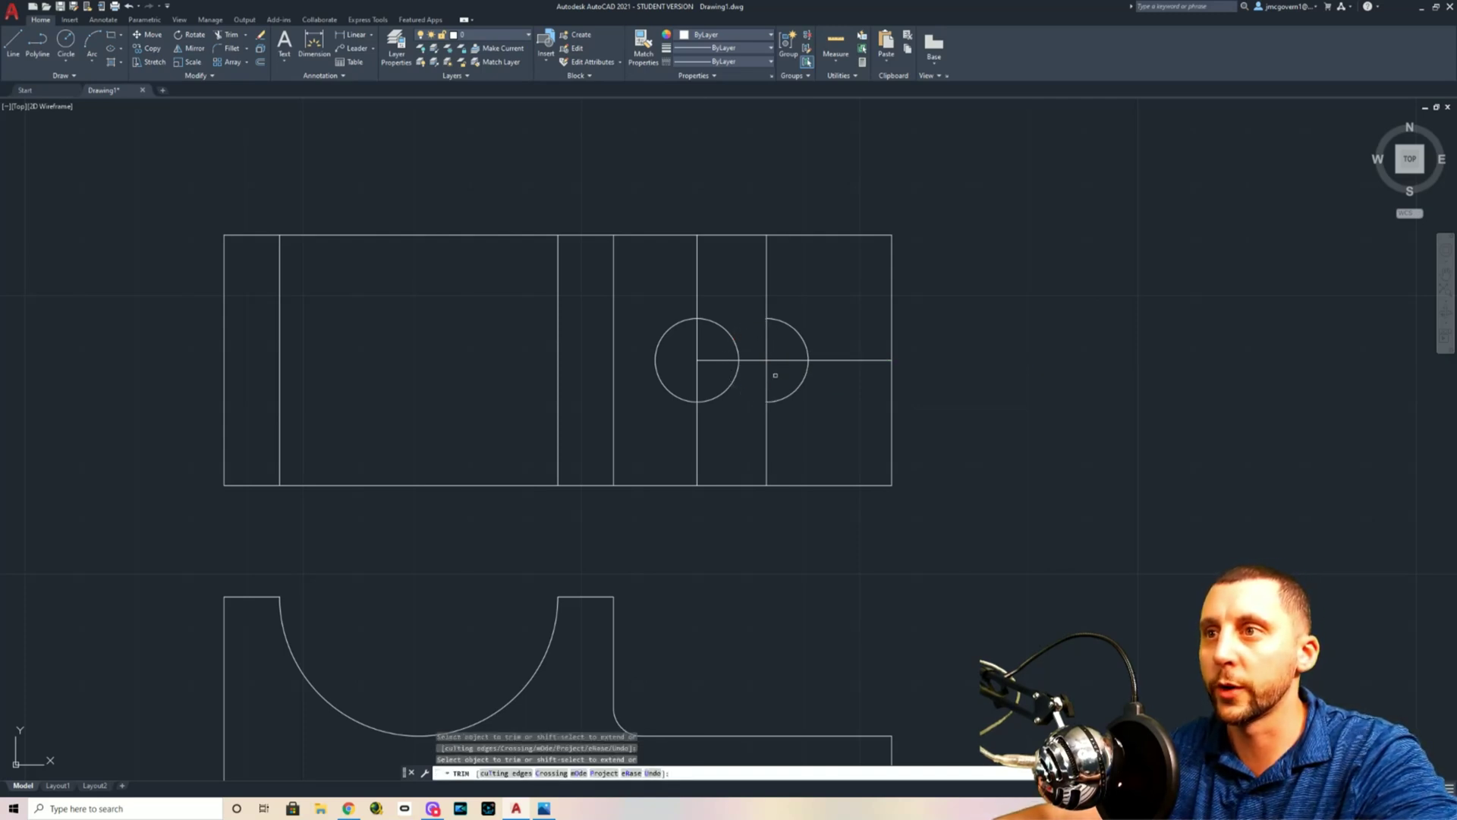
pyautogui.click(732, 337)
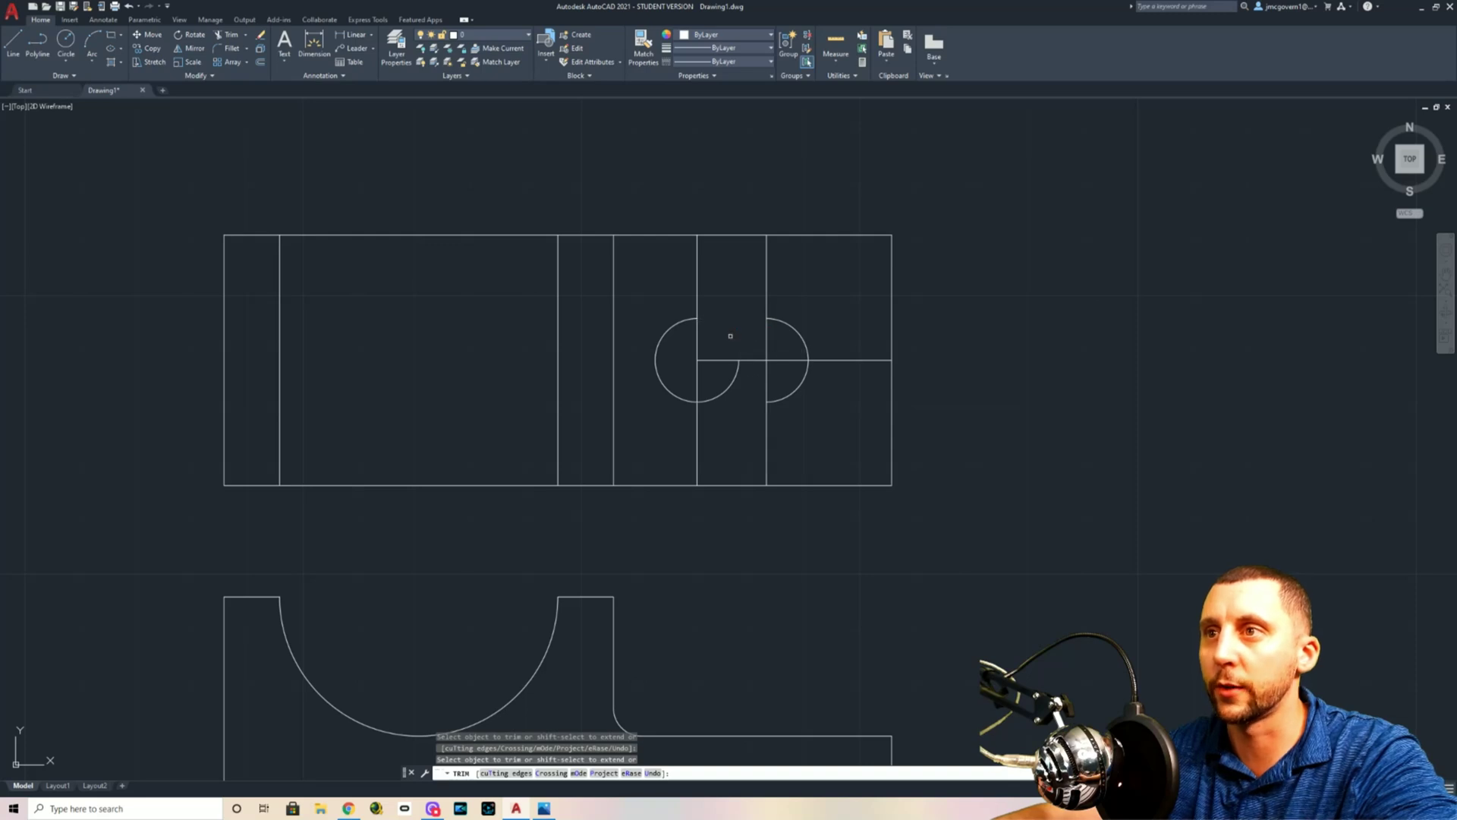
pyautogui.click(732, 384)
pyautogui.press('Escape')
# Delete the two vertical construction lines and the horizontal centerline running through the slot arcs
pyautogui.click(776, 367)
pyautogui.click(663, 352)
pyautogui.press('Delete')
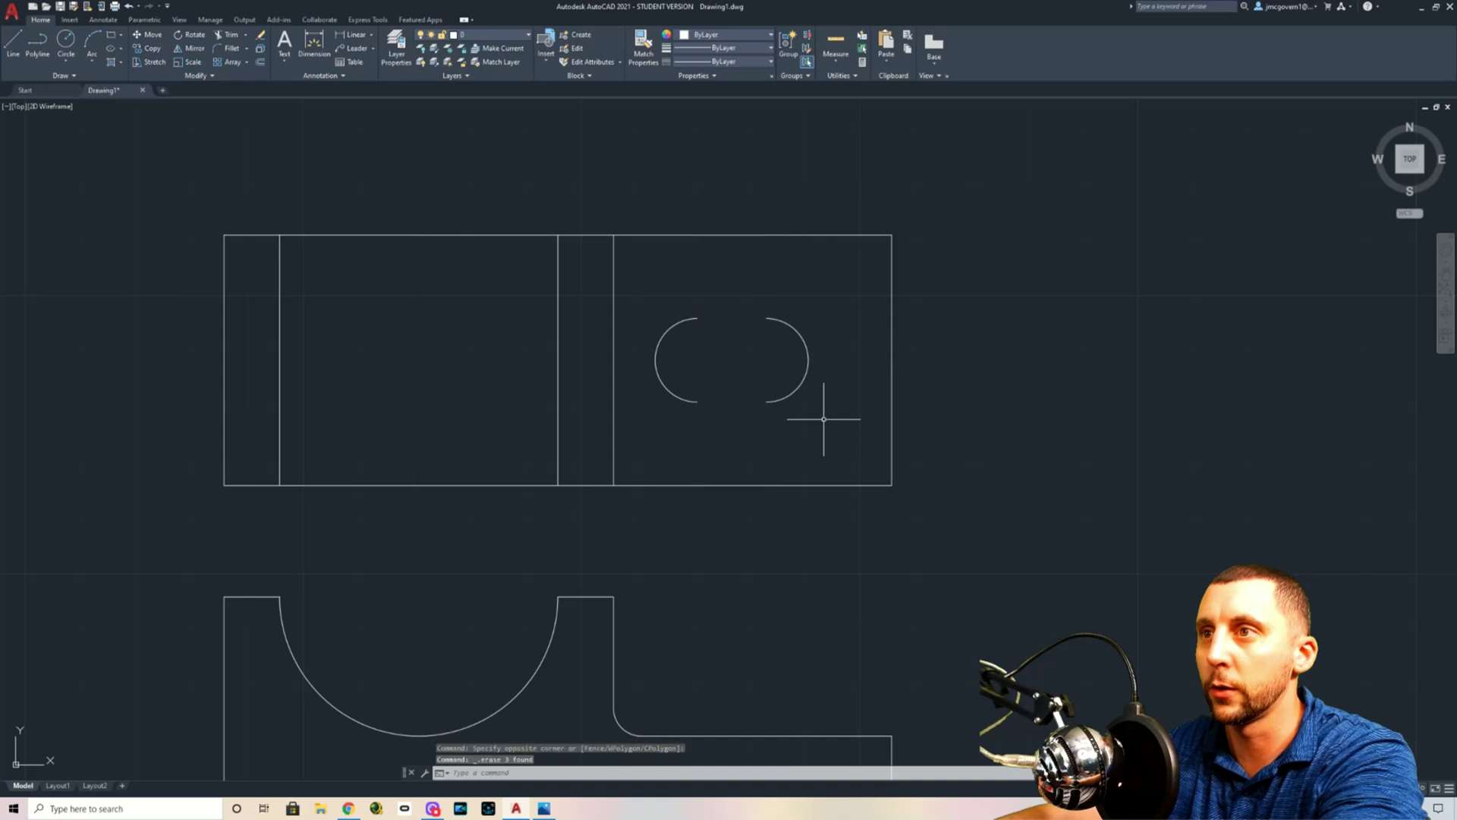
# Draw two horizontal lines joining the upper and lower ends of the slot arcs to close the slot
pyautogui.write('l')
pyautogui.press('Return')
pyautogui.click(697, 319)
pyautogui.click(767, 319)
pyautogui.press('Return')
pyautogui.press('Return')
pyautogui.click(766, 402)
pyautogui.click(698, 401)
pyautogui.press('Escape')
# Check the rounded end's radius in the reference image and draw a circle of radius 1-1/8 centered on the slot's right arc
pyautogui.hotkey('alt', 'Tab')
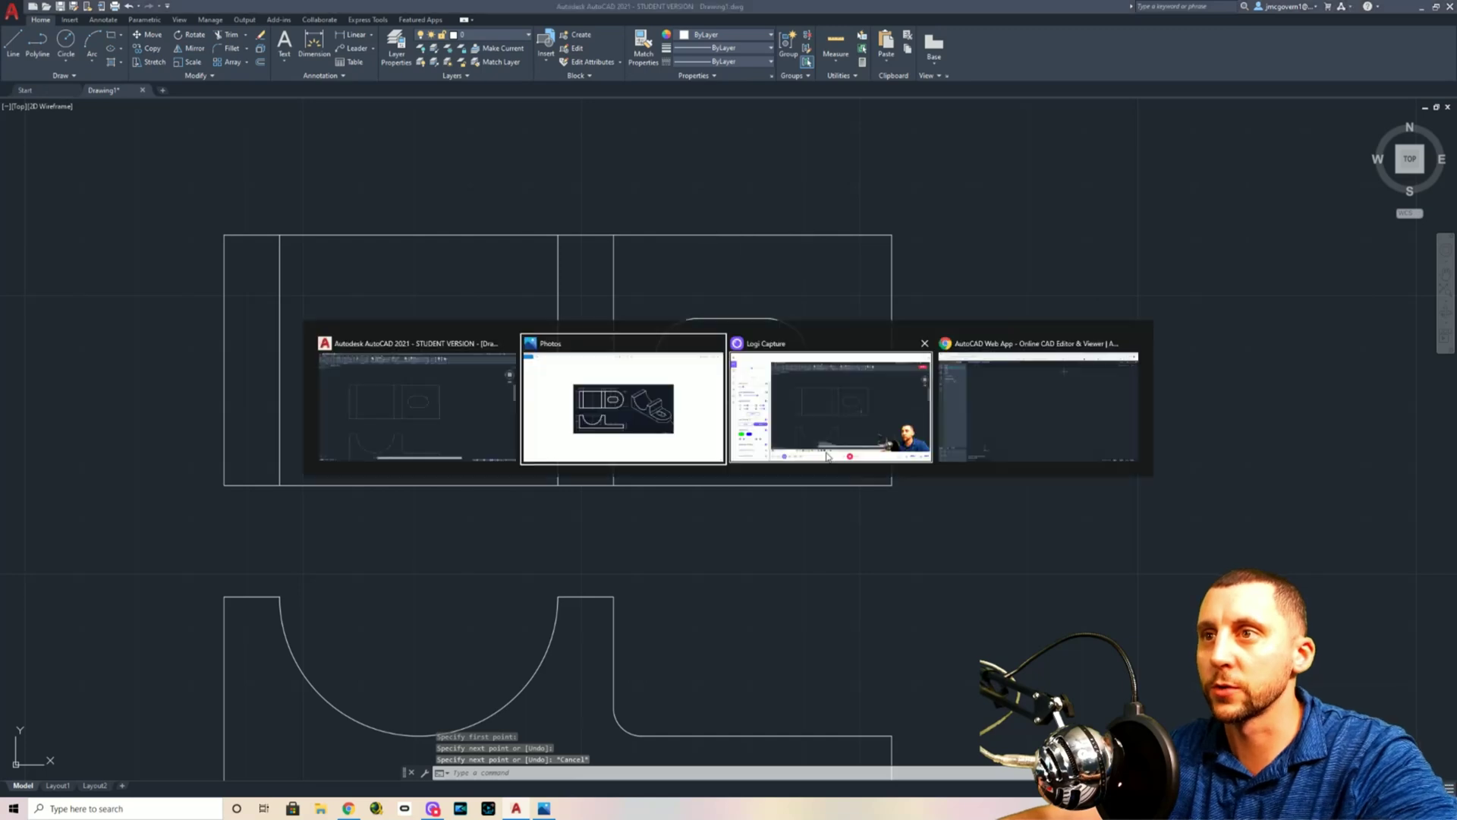
pyautogui.hotkey('alt', 'Tab')
pyautogui.hotkey('alt', 'Tab')
pyautogui.hotkey('alt', 'Tab')
pyautogui.hotkey('alt', 'Tab')
pyautogui.hotkey('alt', 'Tab')
pyautogui.hotkey('alt', 'Tab')
pyautogui.hotkey('alt', 'Tab')
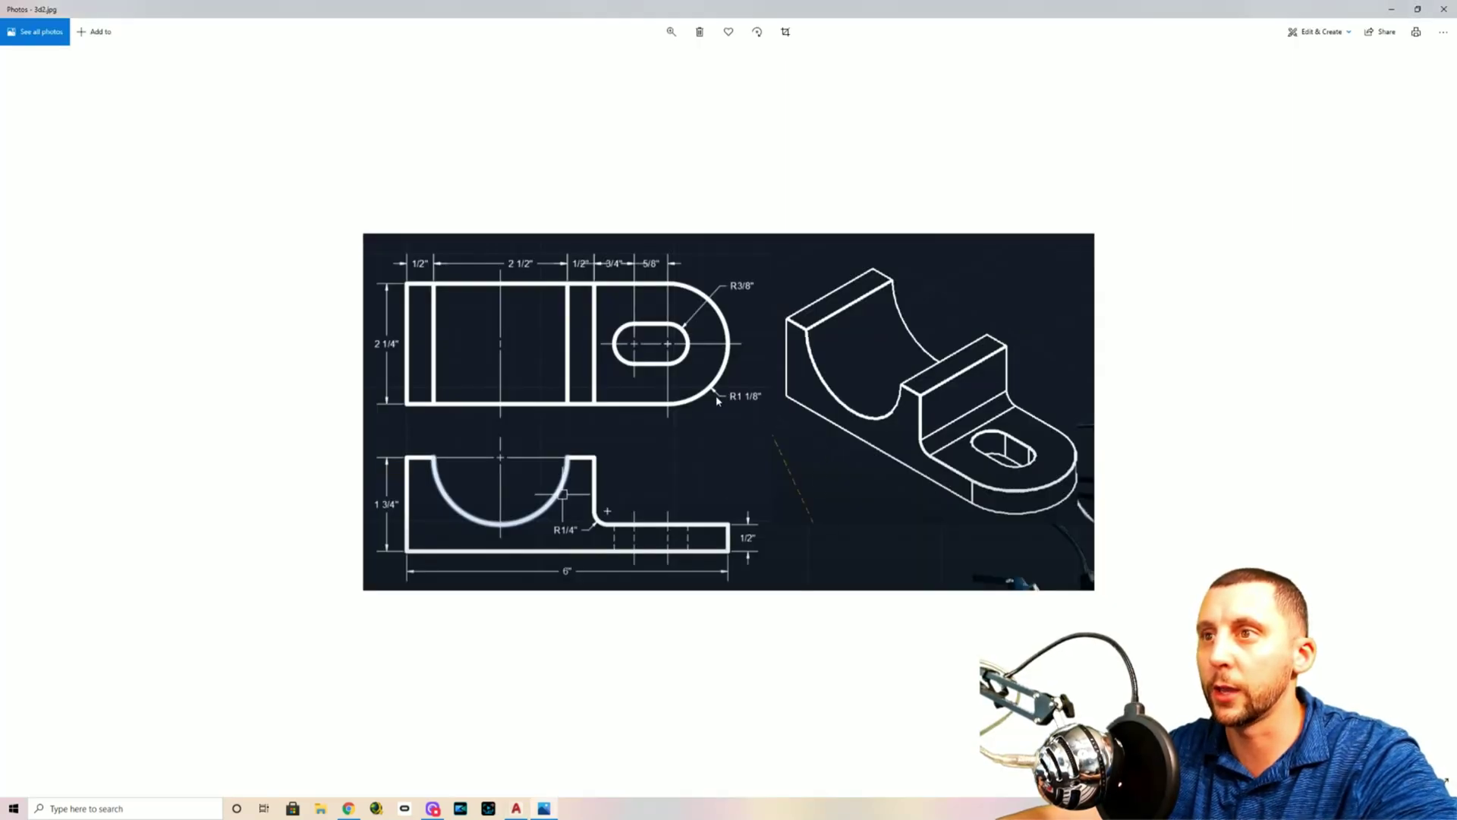
pyautogui.hotkey('alt', 'Tab')
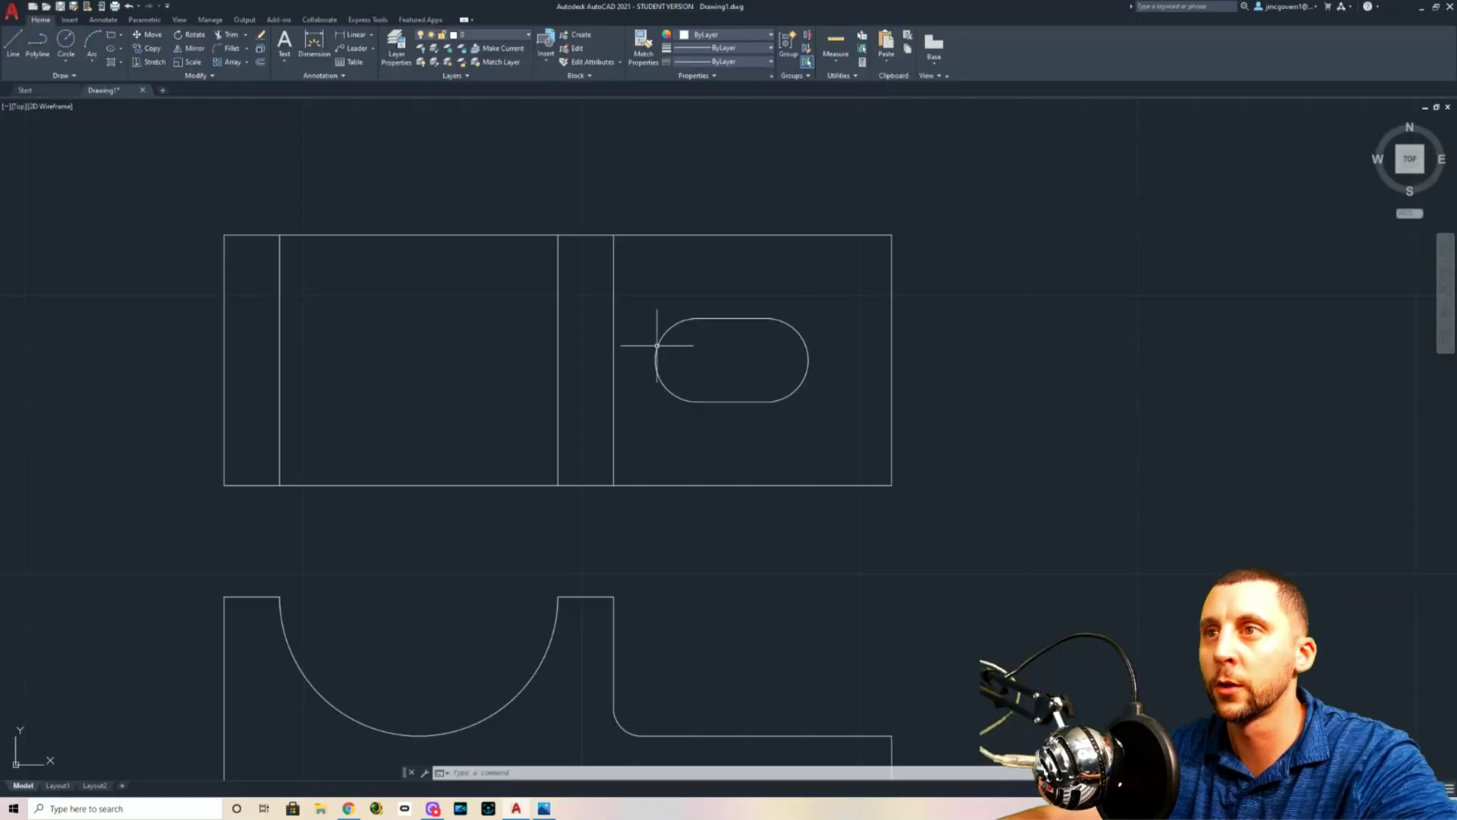
pyautogui.click(74, 49)
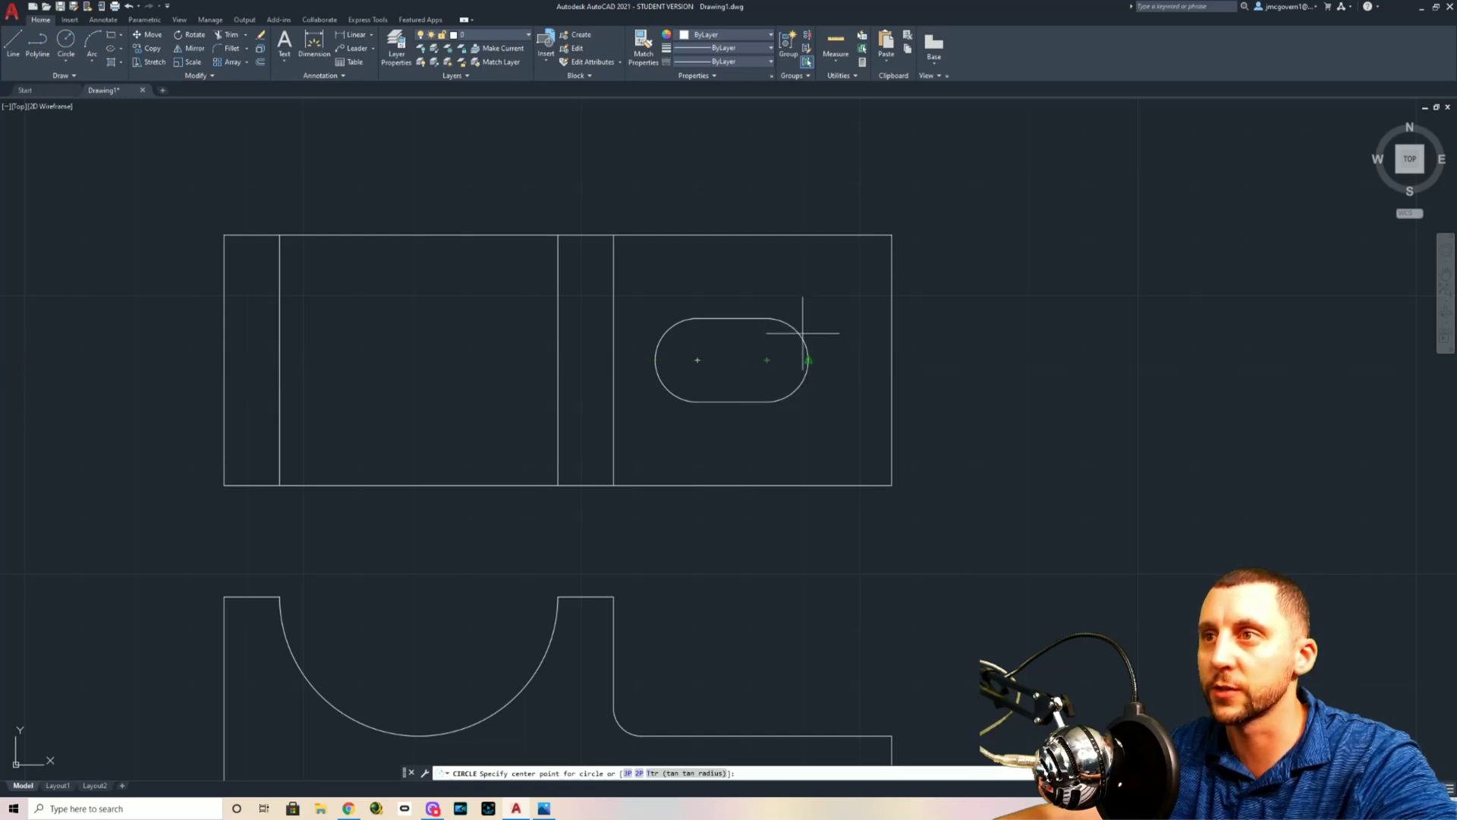
pyautogui.click(766, 359)
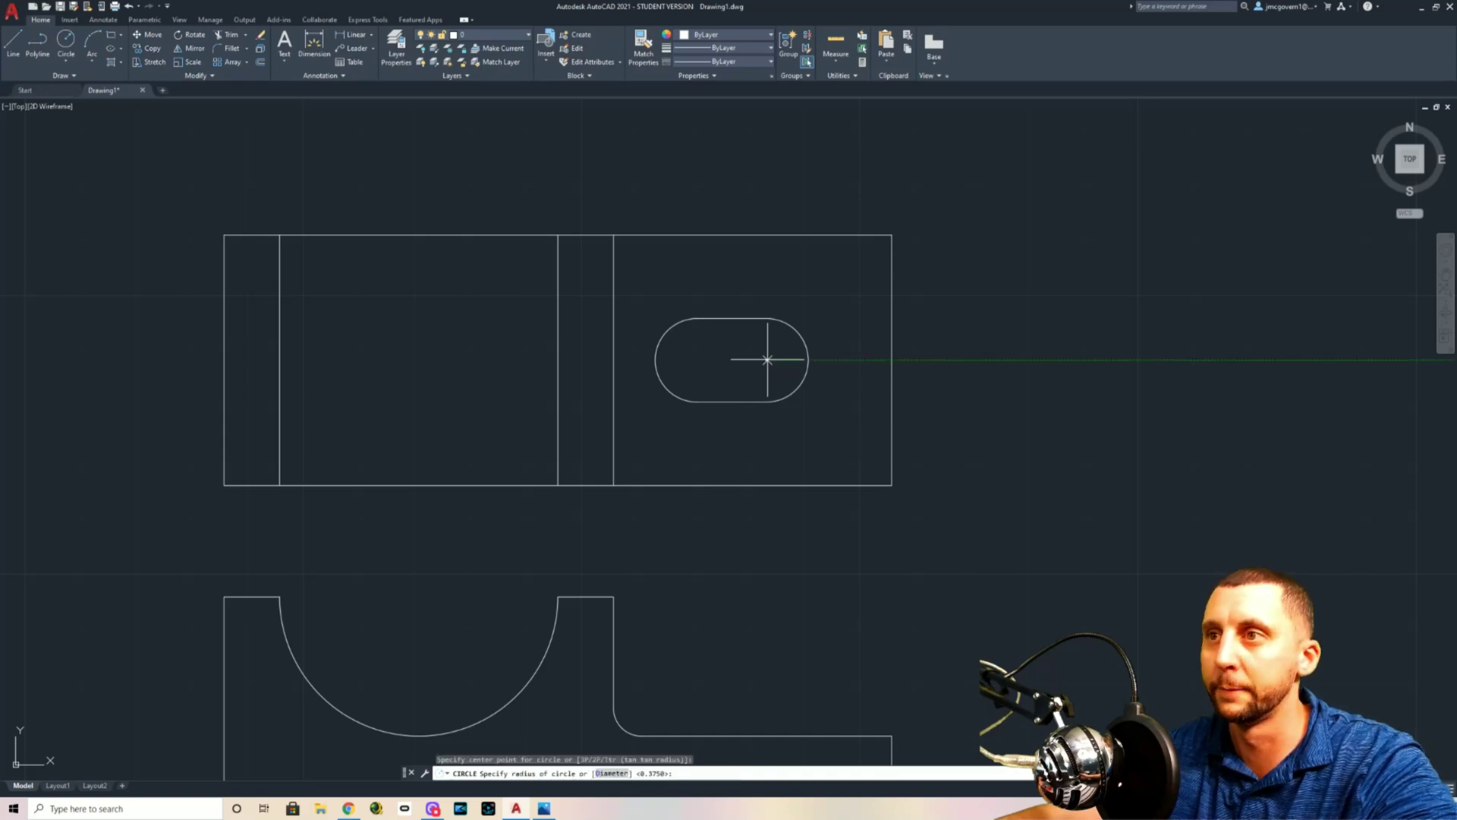
pyautogui.write('1-1/8')
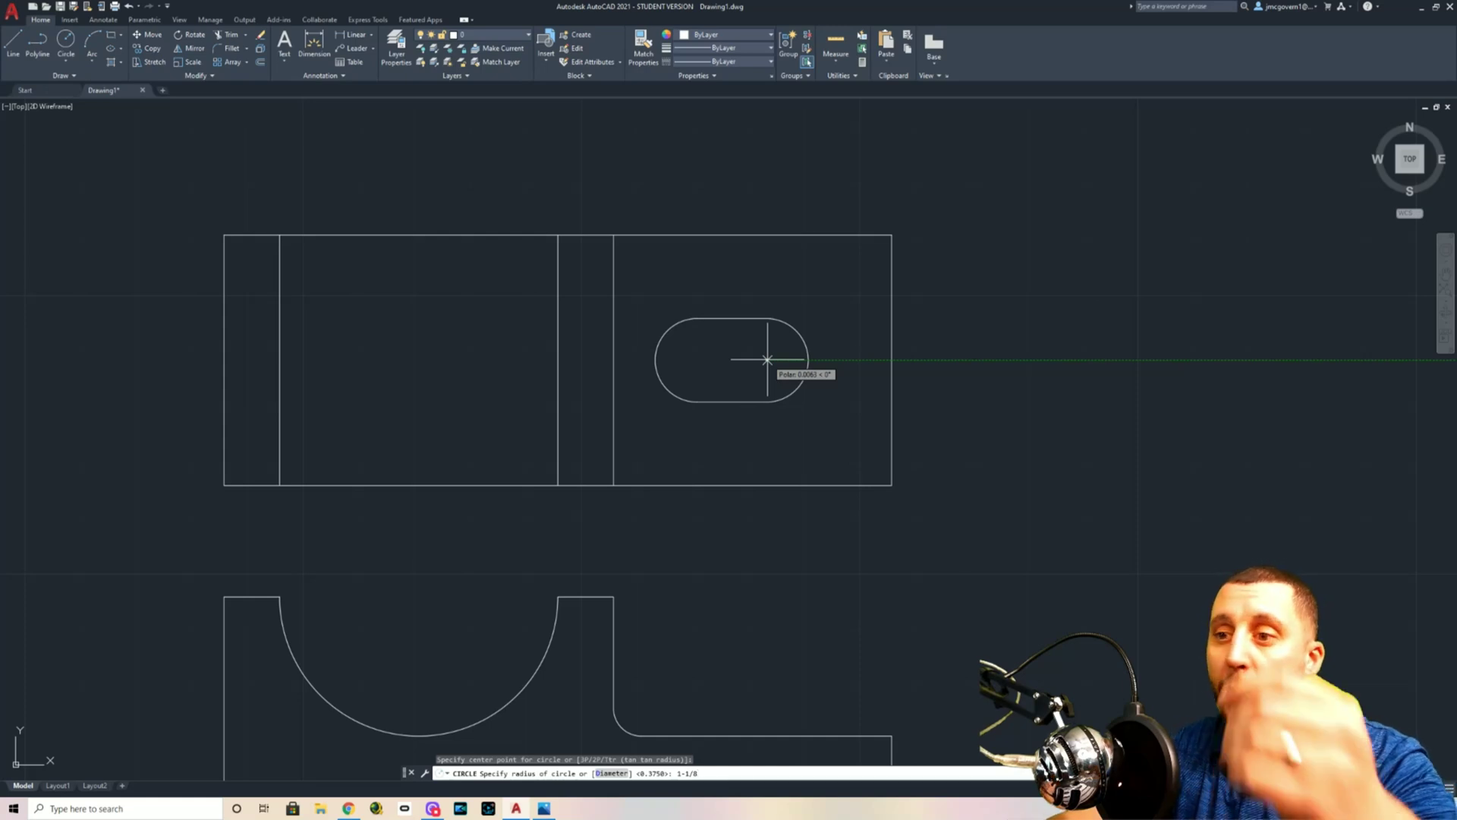
pyautogui.press('Return')
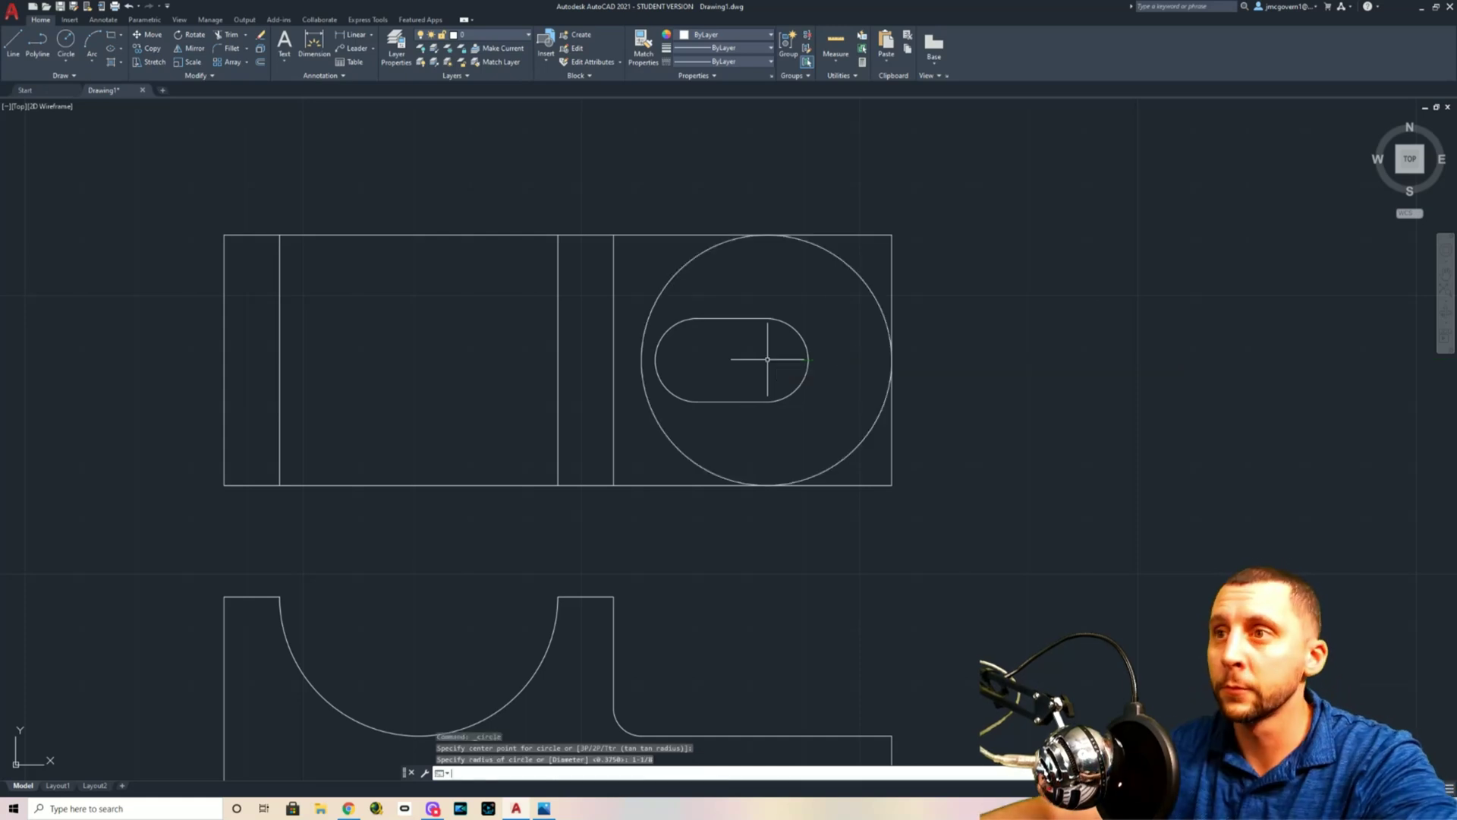
# Trim the circle's inner half and the rectangle's square corners so the top view ends in a semicircle
pyautogui.write('tr')
pyautogui.press('Return')
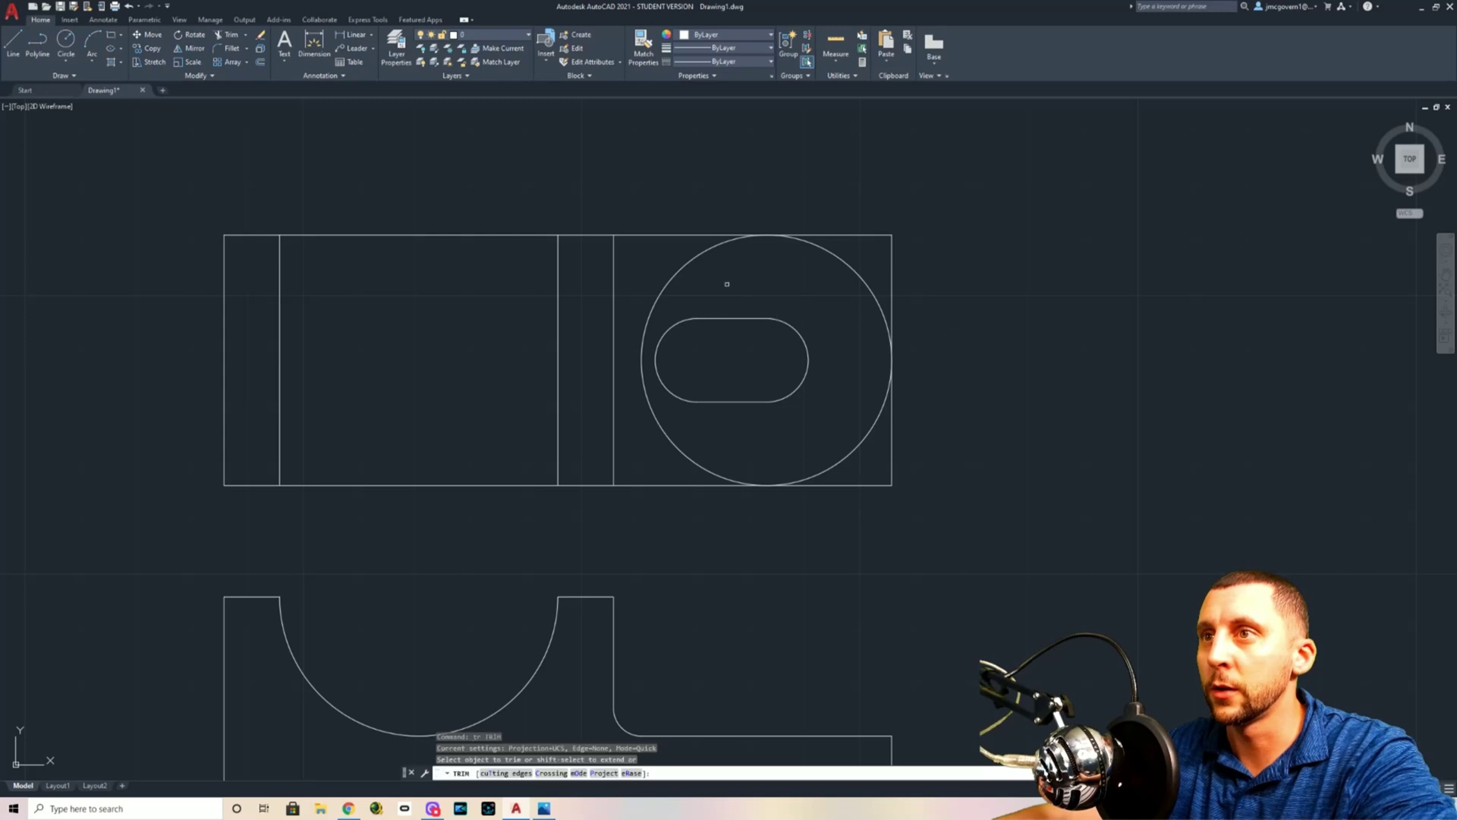
pyautogui.click(695, 263)
pyautogui.click(878, 236)
pyautogui.click(892, 259)
pyautogui.click(894, 406)
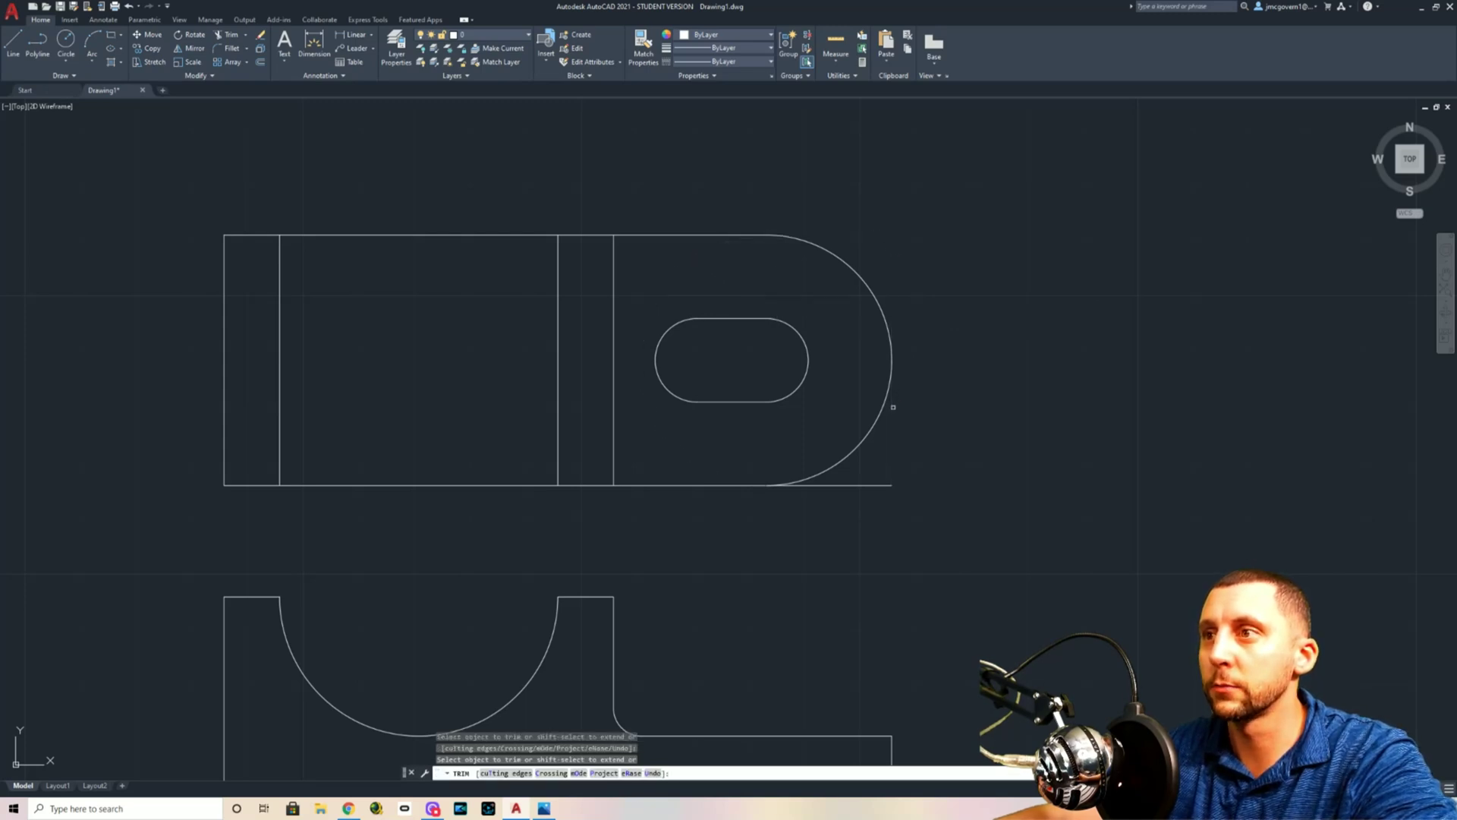
pyautogui.click(867, 479)
pyautogui.press('Escape')
pyautogui.scroll(-3, 941, 440)
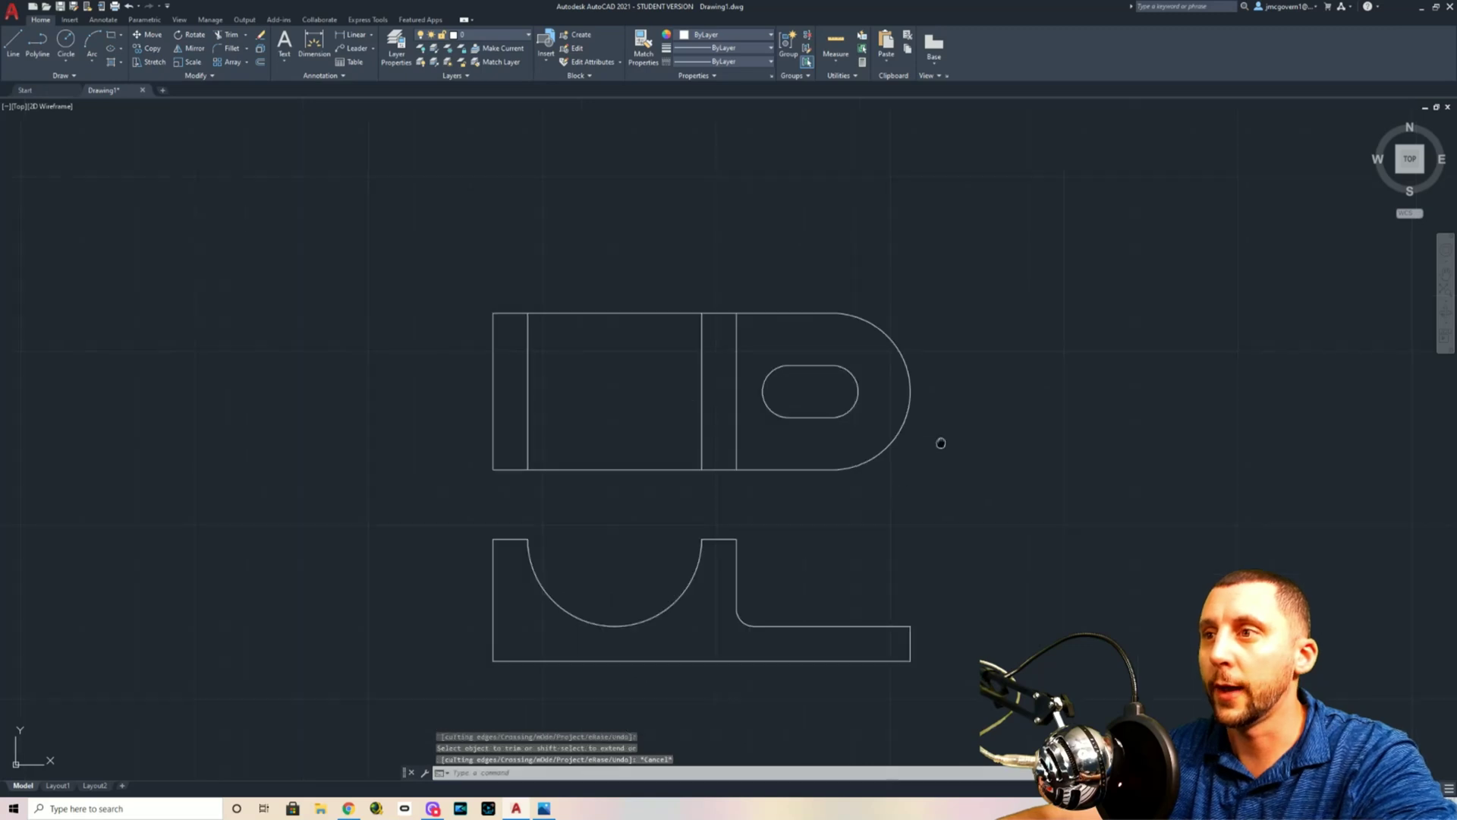
# Check the reference image and draw a horizontal line across the open top of the semicircular cutout in the side view
pyautogui.hotkey('alt', 'Tab')
pyautogui.hotkey('alt', 'Tab')
pyautogui.hotkey('alt', 'Tab')
pyautogui.hotkey('alt', 'shift', 'Tab')
pyautogui.hotkey('alt', 'shift', 'Tab')
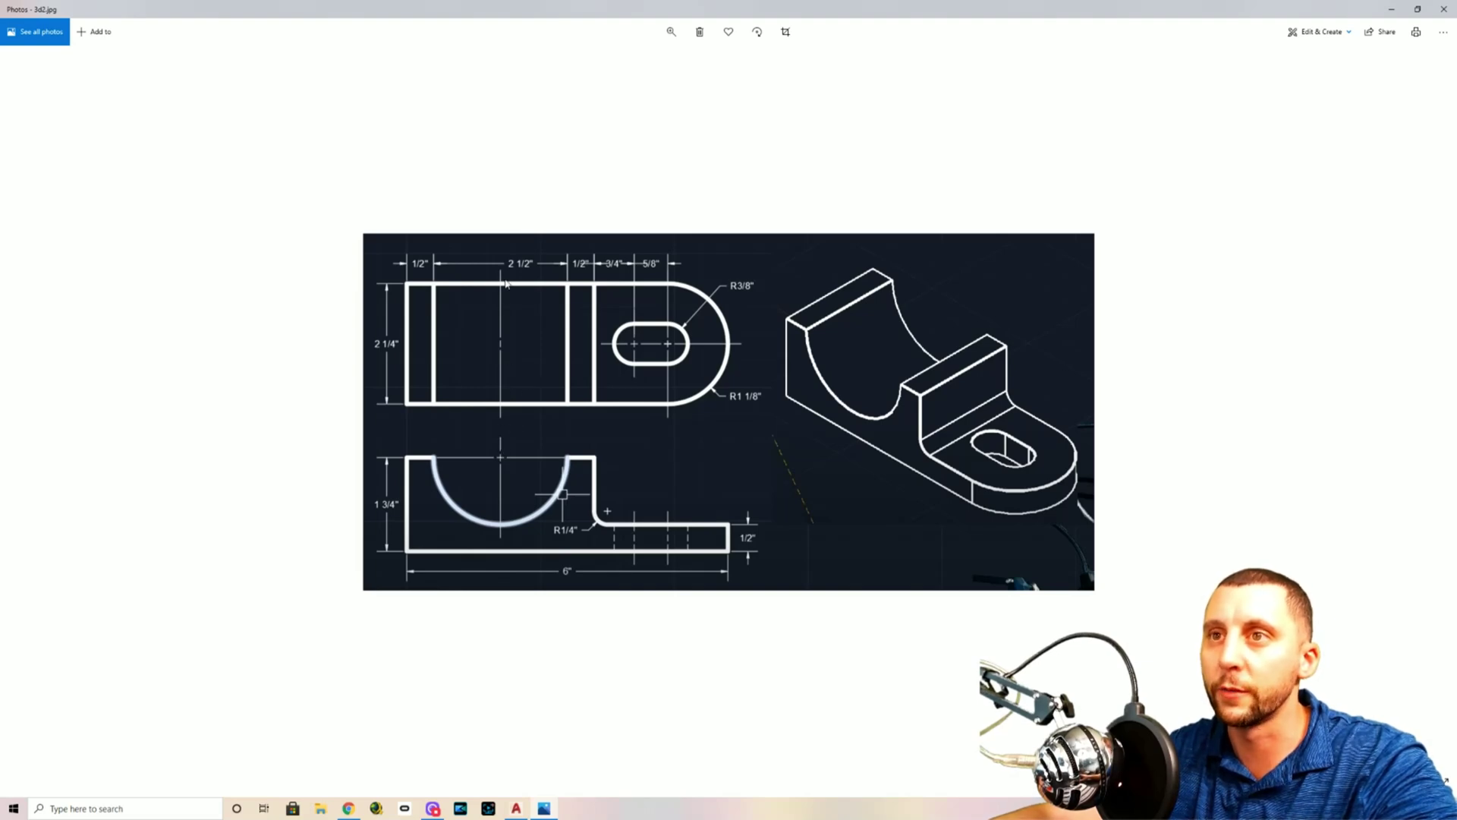
pyautogui.hotkey('alt', 'Tab')
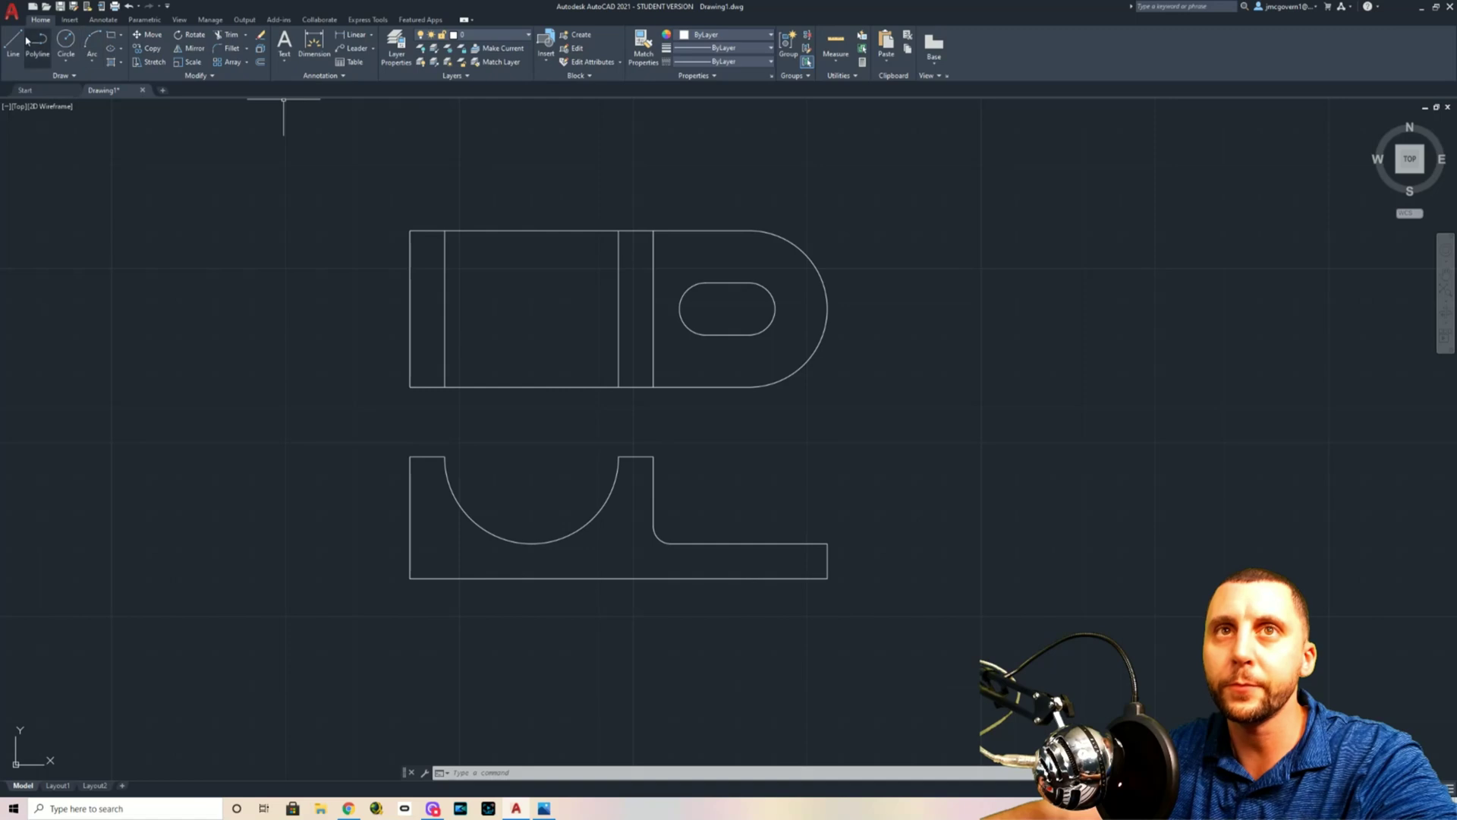
pyautogui.click(13, 44)
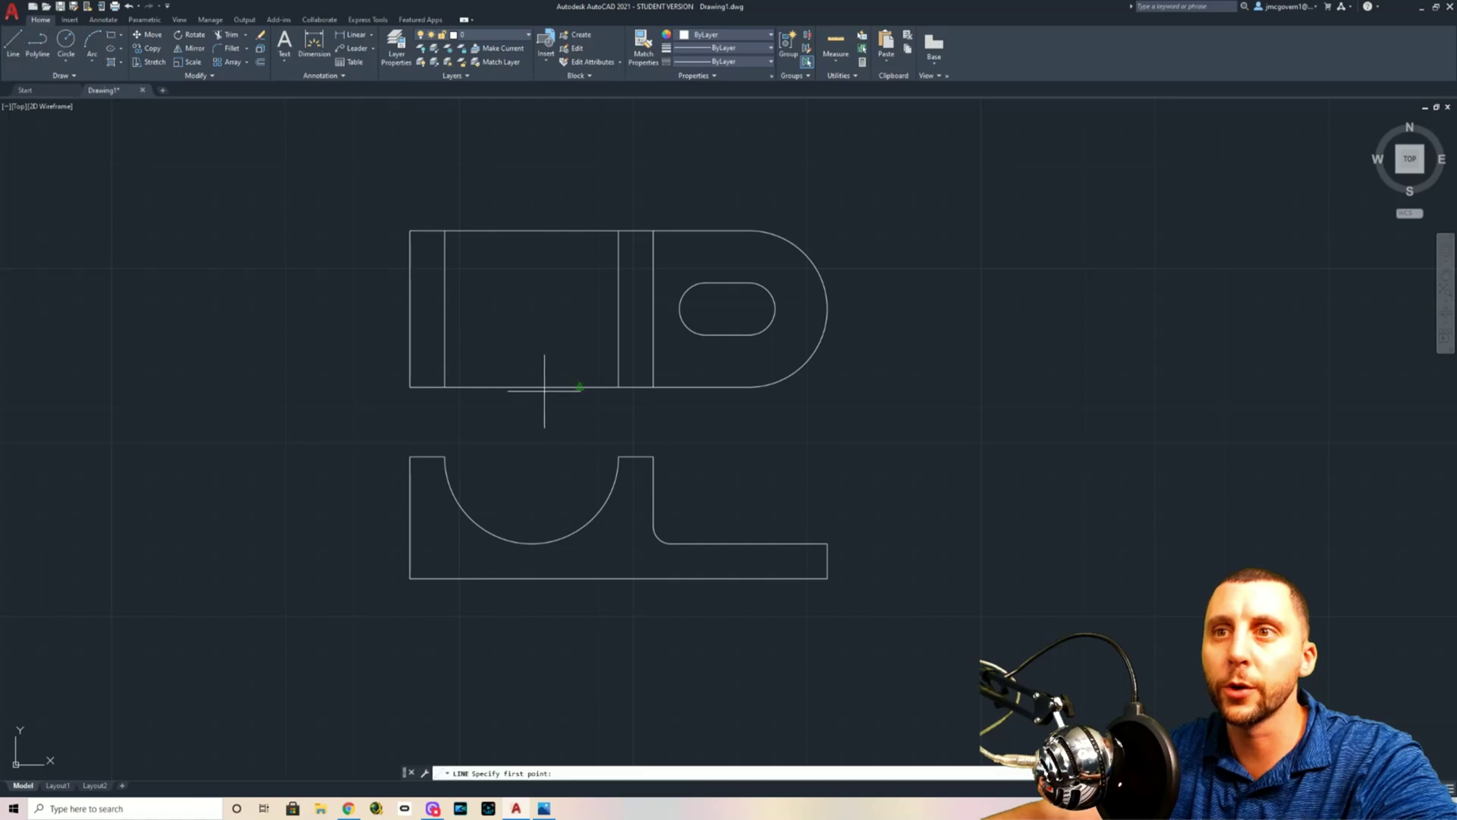
pyautogui.click(445, 456)
pyautogui.click(620, 456)
pyautogui.press('Return')
pyautogui.press('Return')
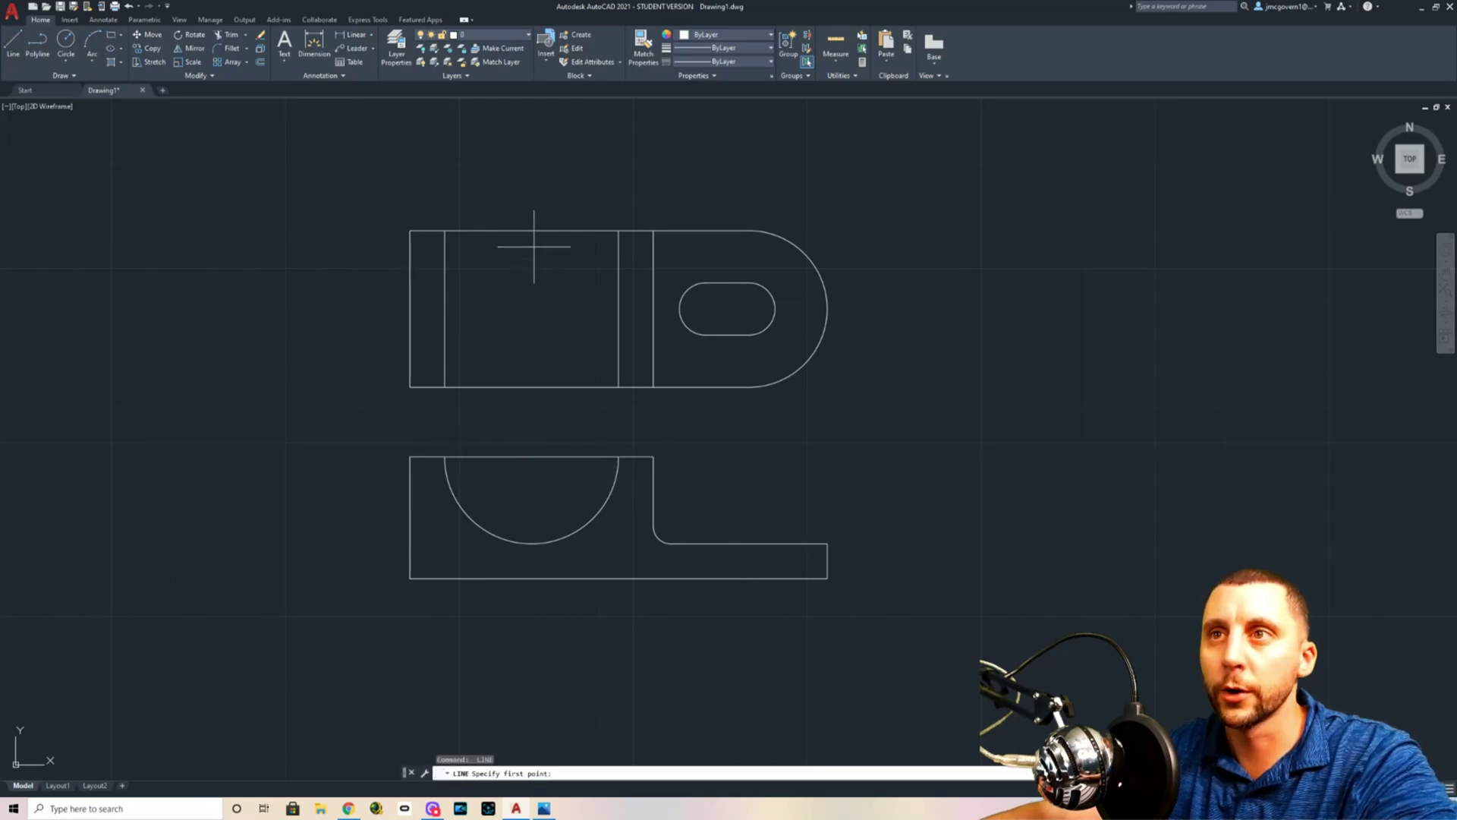
# Draw a vertical centerline from the cutout line's midpoint to the top view's upper edge and stretch its lower end to the arc's bottom
pyautogui.click(532, 456)
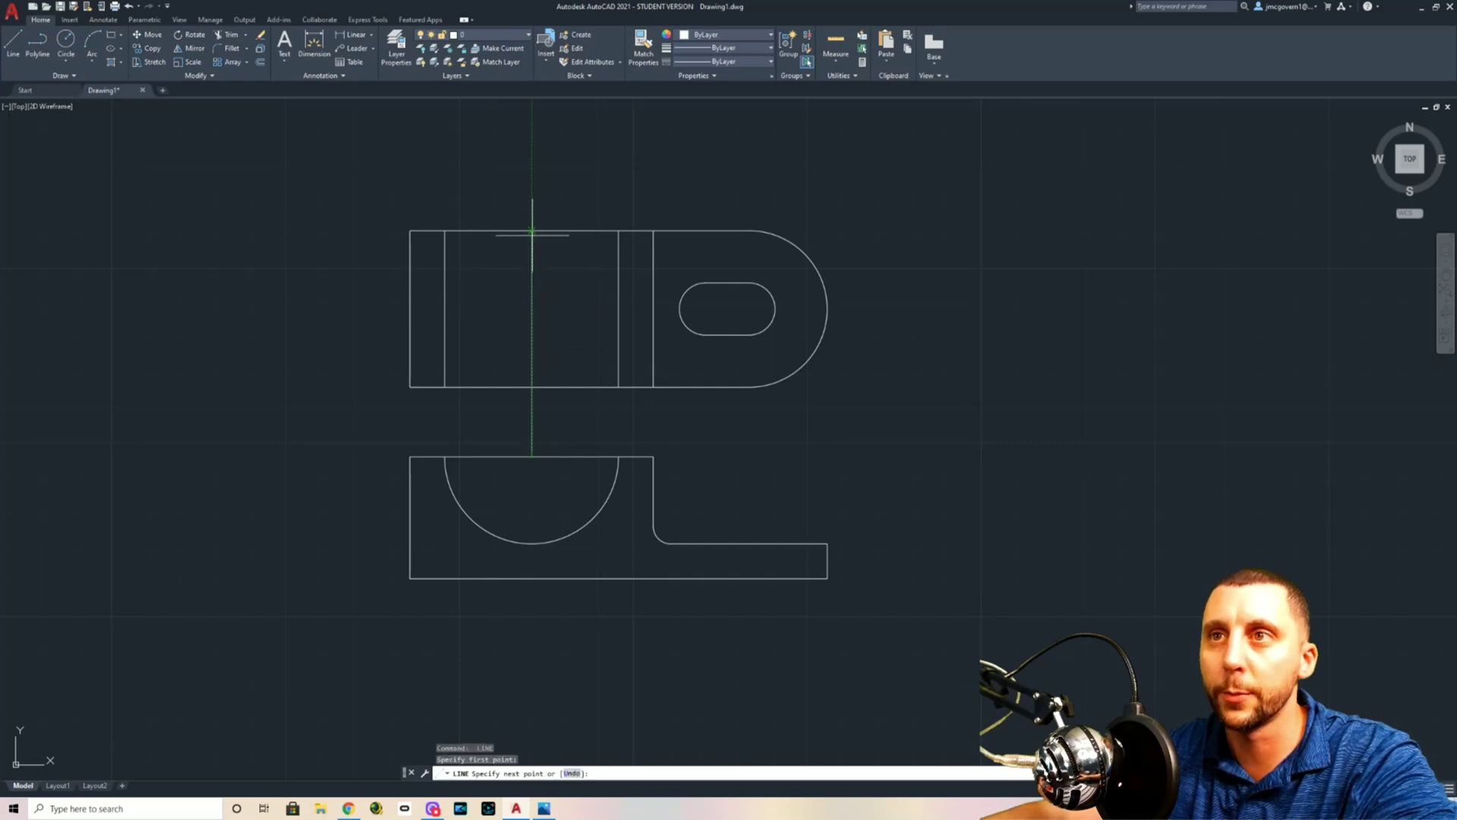
pyautogui.click(533, 231)
pyautogui.press('Escape')
pyautogui.click(560, 397)
pyautogui.click(520, 423)
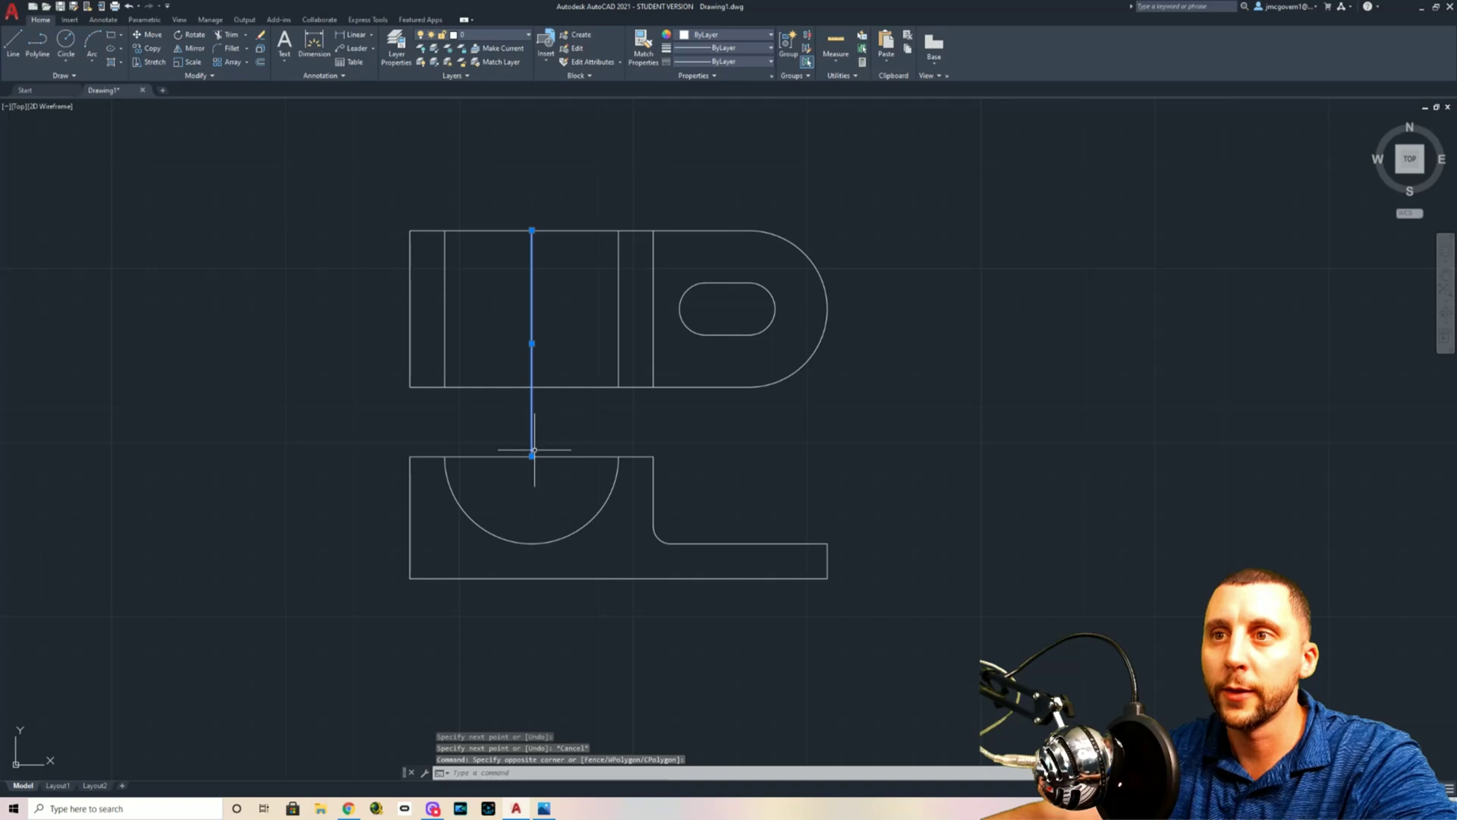
pyautogui.click(532, 454)
pyautogui.press('Escape')
pyautogui.press('Escape')
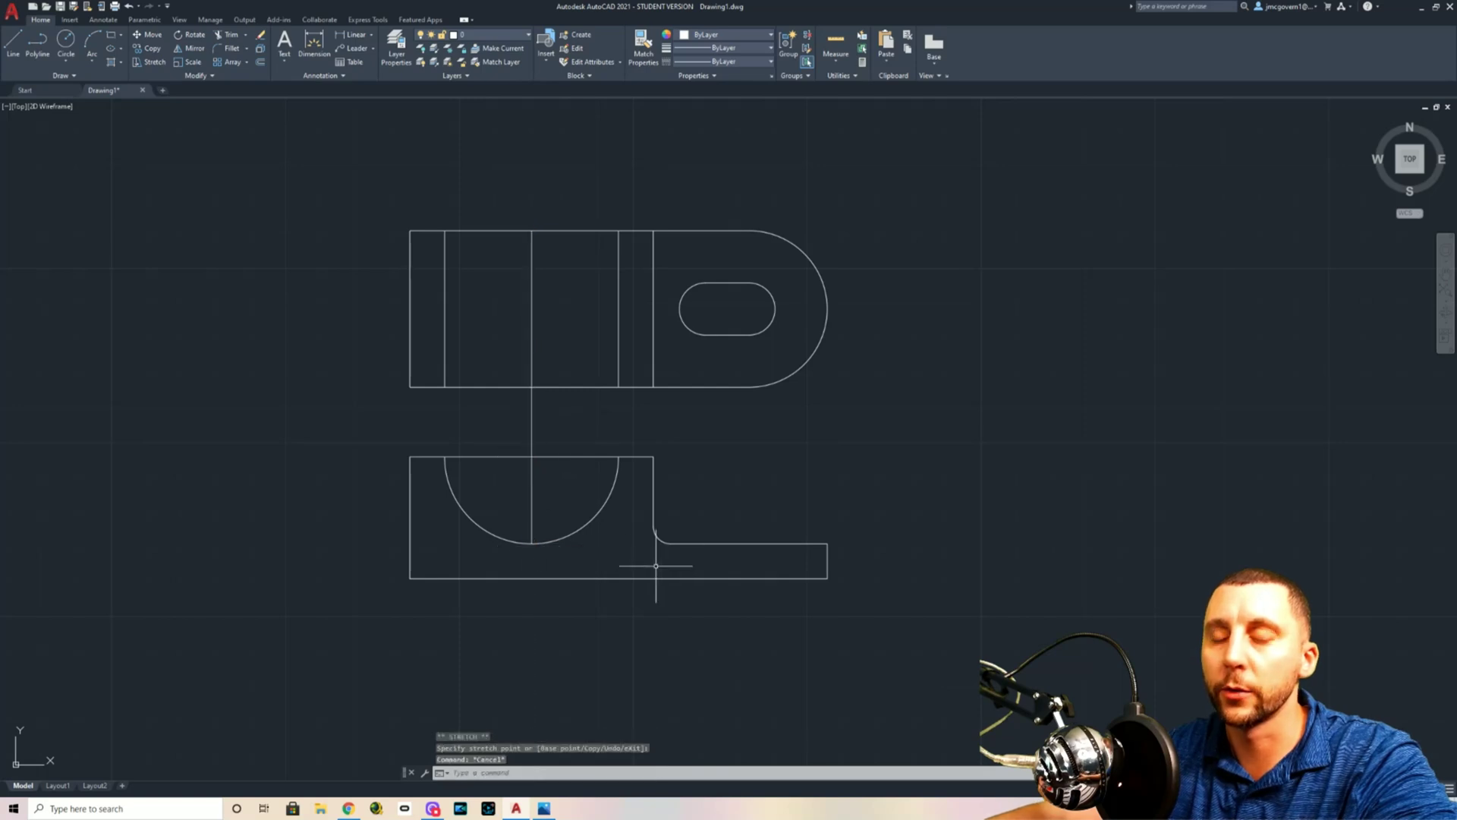
# Draw two vertical lines through the side view's thin base, aligned with the slot's left and right extremes
pyautogui.write('l')
pyautogui.press('Return')
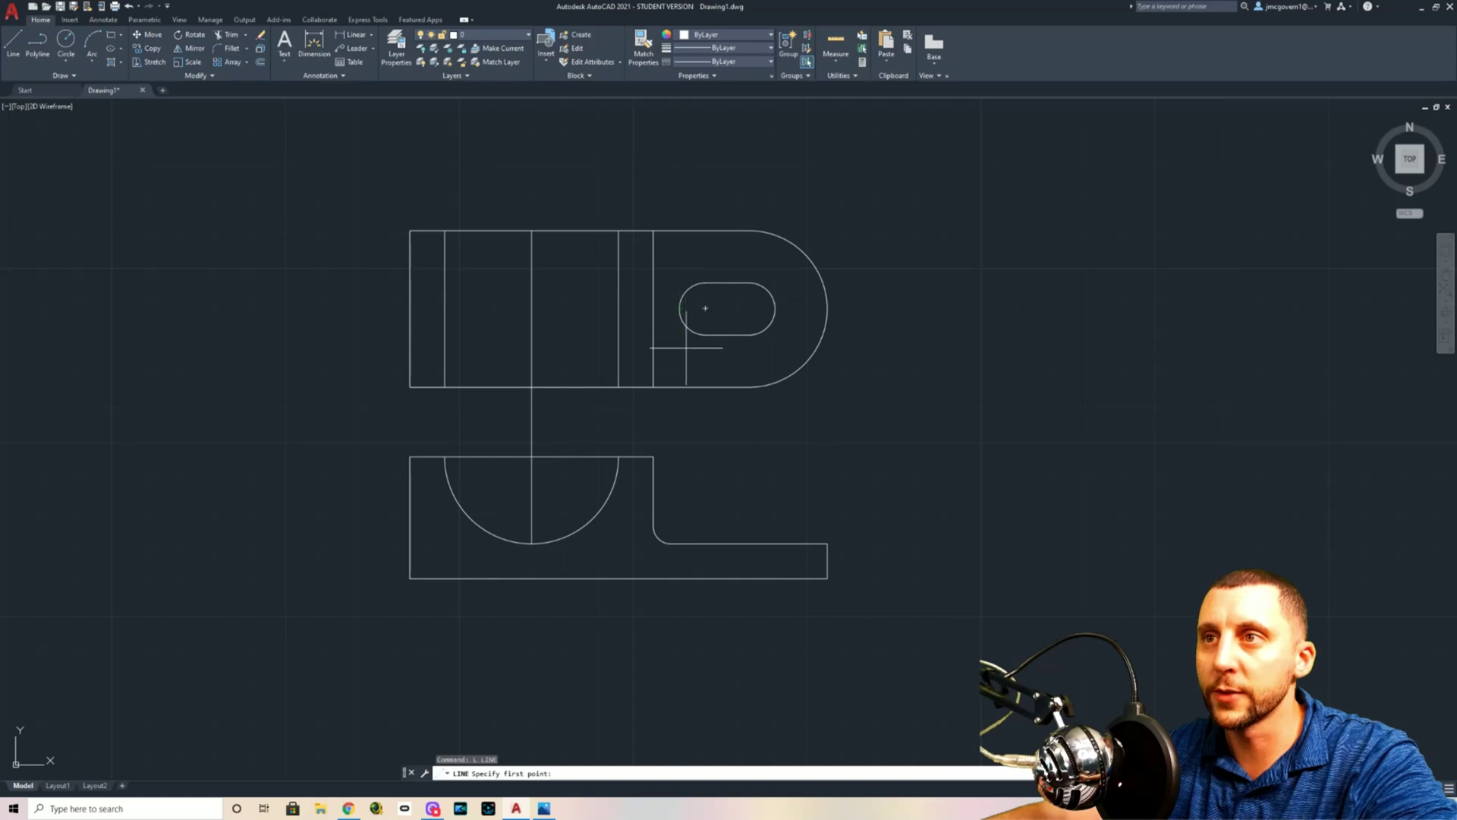
pyautogui.click(679, 543)
pyautogui.click(680, 578)
pyautogui.press('Return')
pyautogui.press('Return')
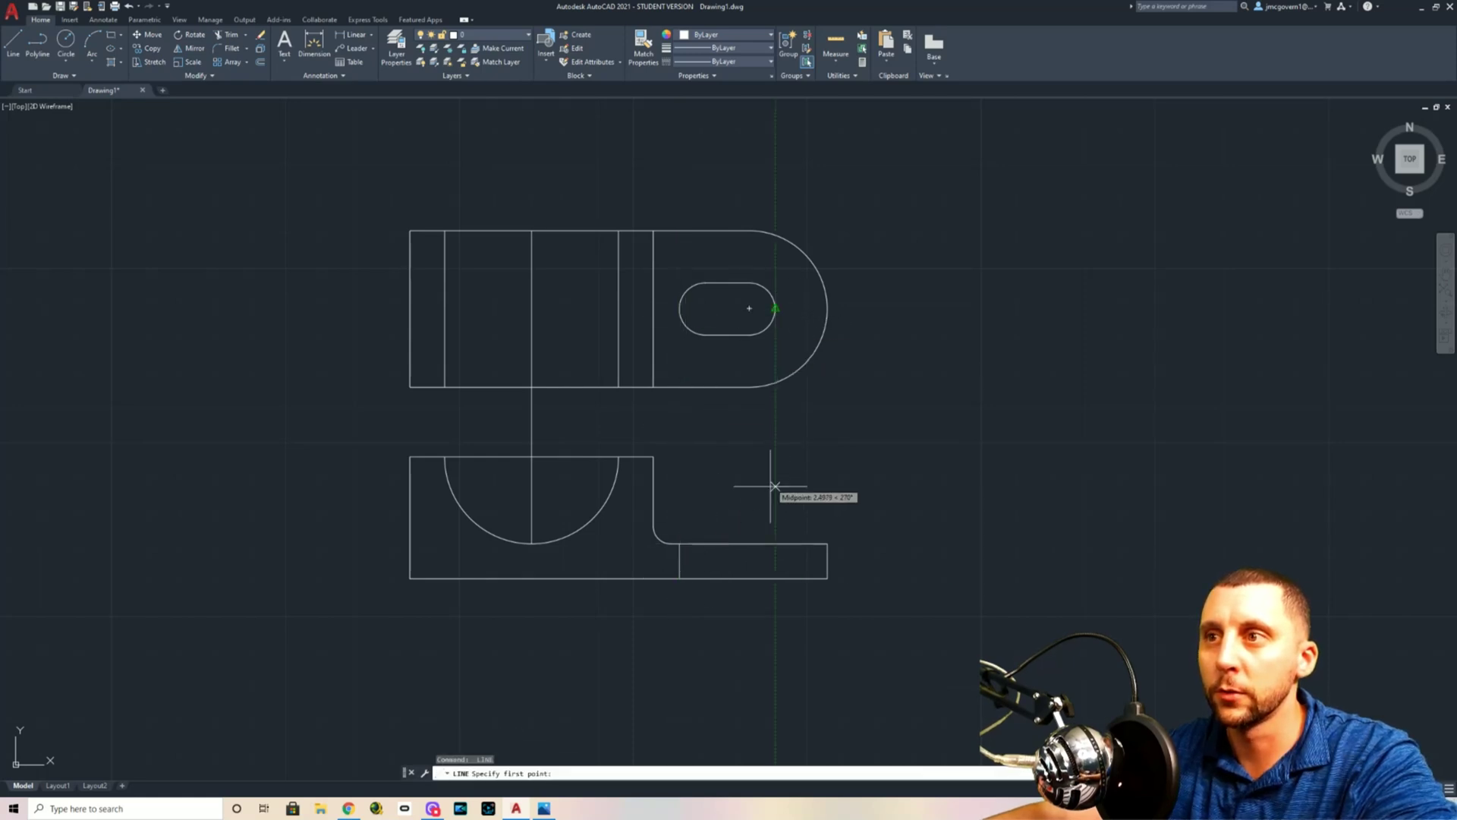
pyautogui.click(775, 543)
pyautogui.click(775, 579)
pyautogui.press('Return')
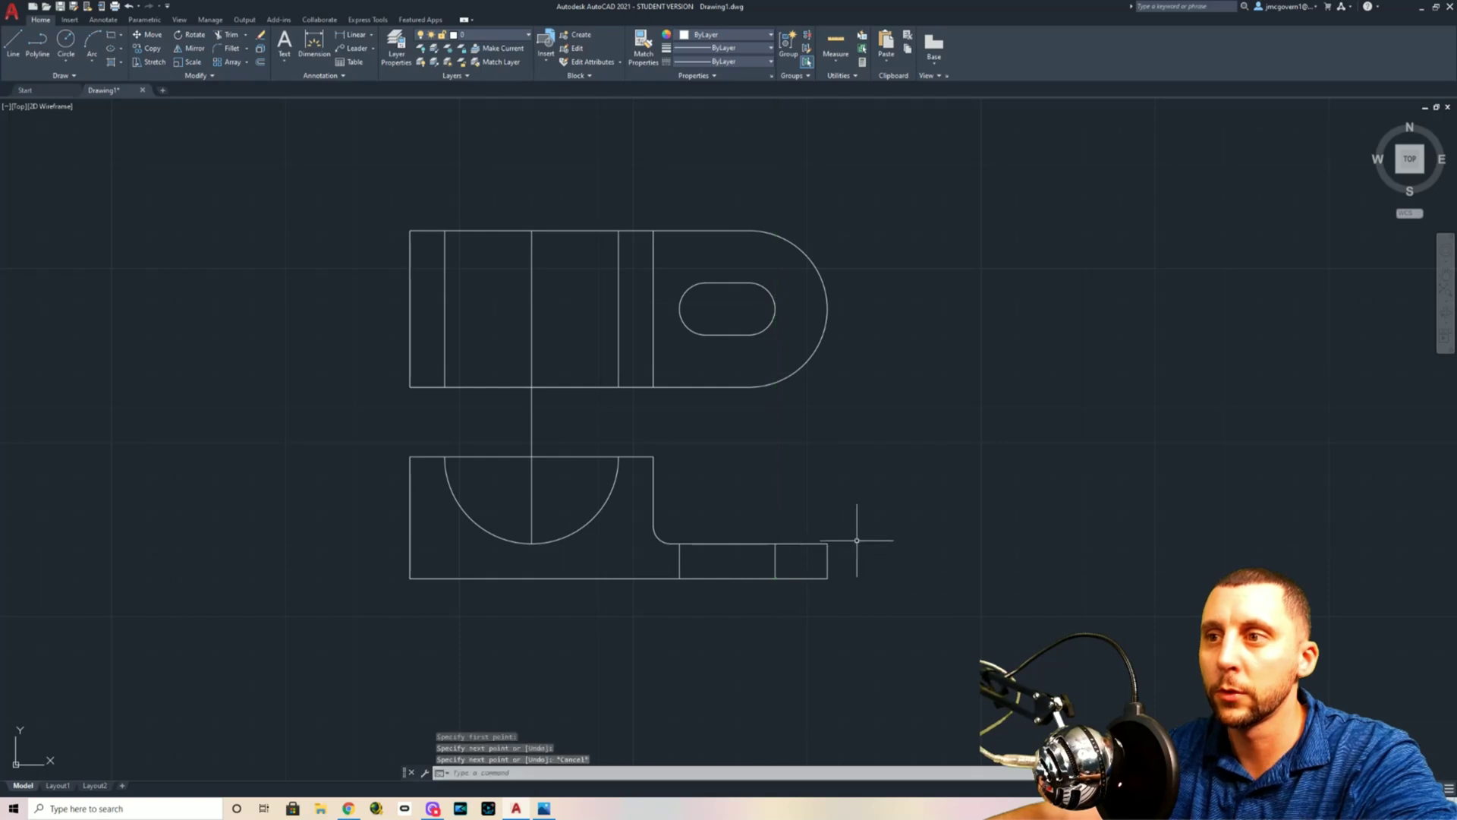
# Draw a vertical line from the slot's left arc center to the base's bottom edge and trim it away above the side view
pyautogui.press('Return')
pyautogui.click(705, 309)
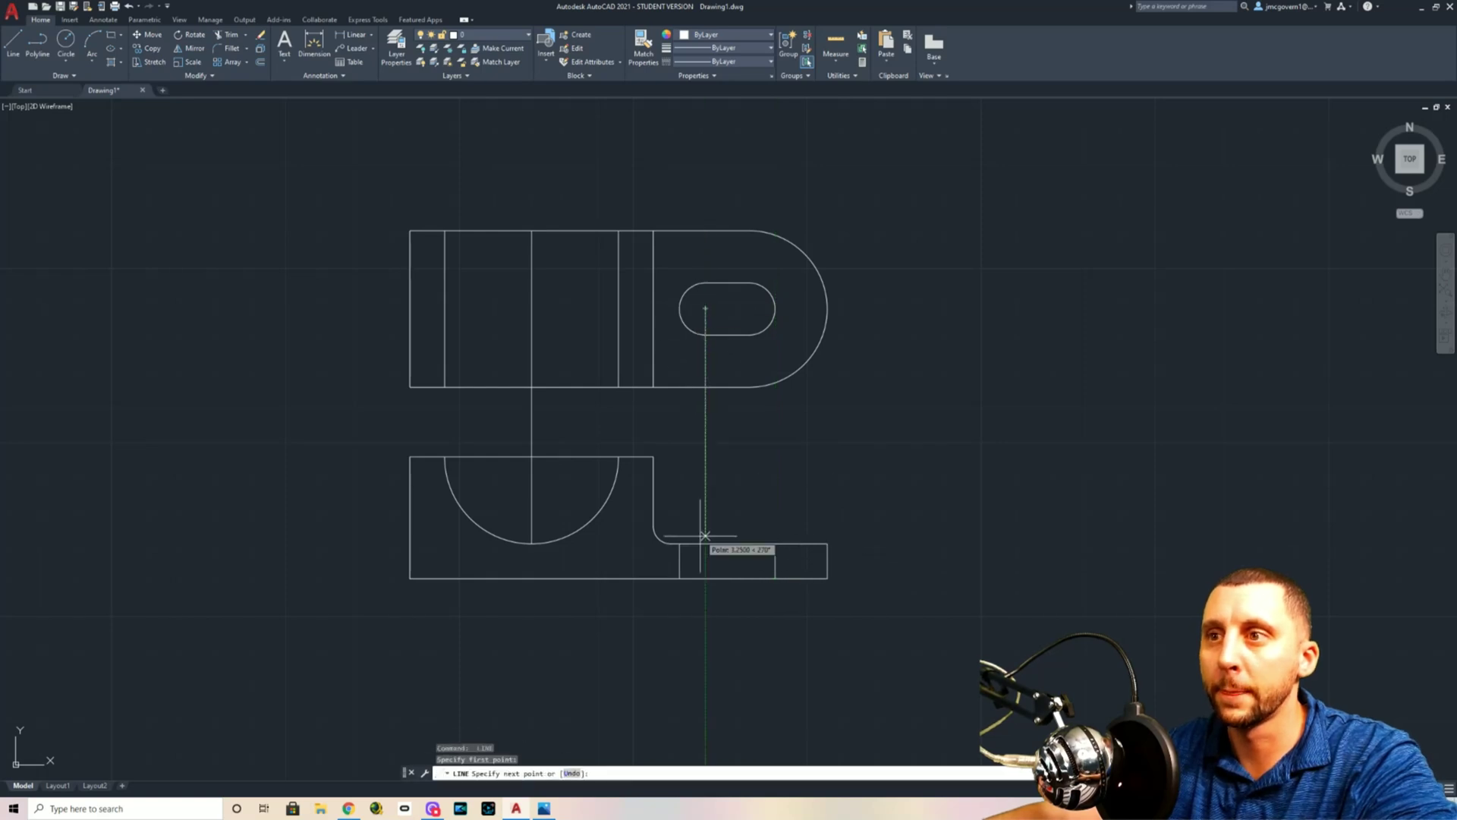
pyautogui.click(705, 579)
pyautogui.press('Return')
pyautogui.write('tr')
pyautogui.press('Return')
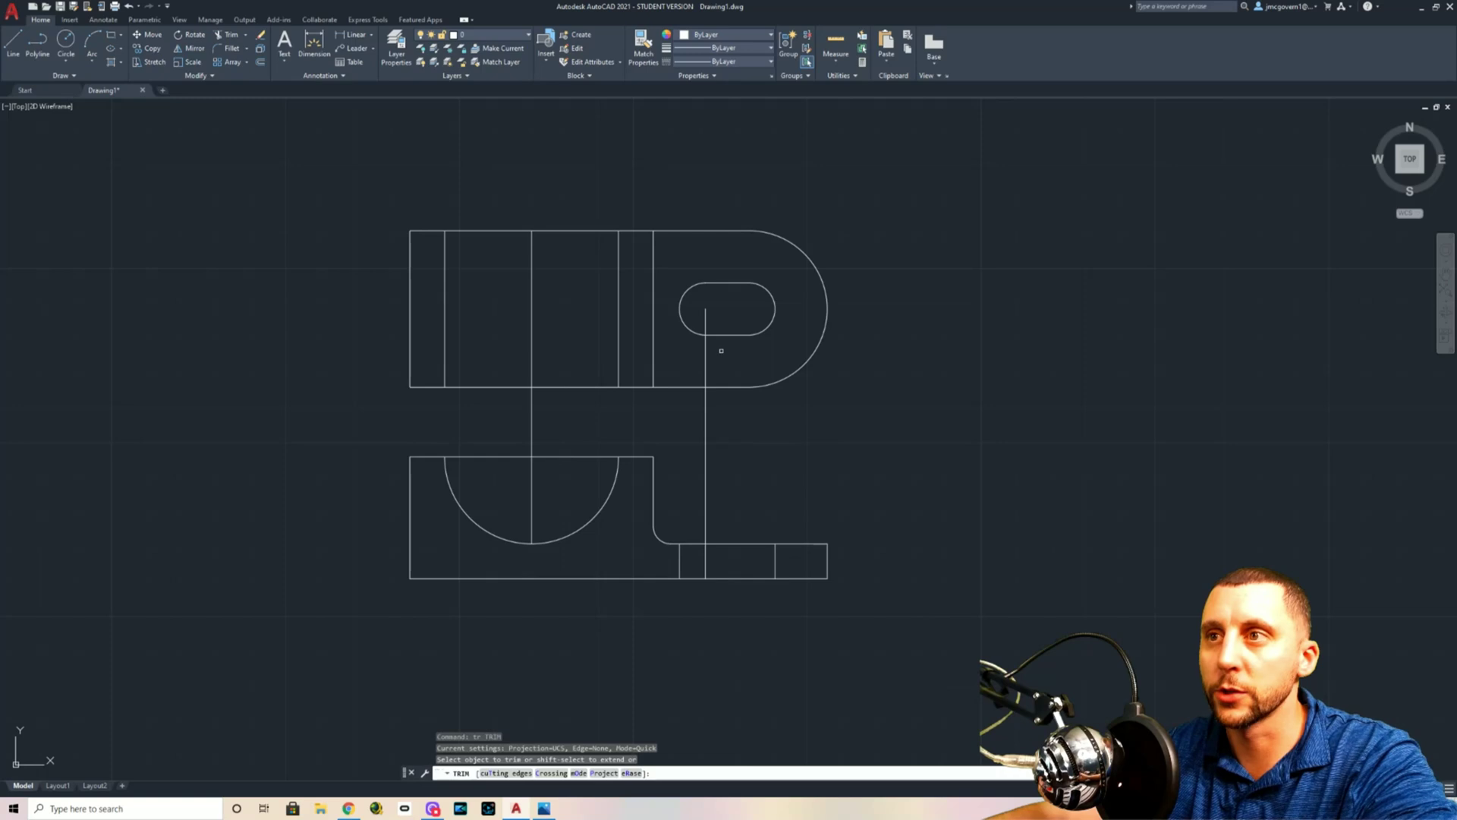
pyautogui.moveTo(706, 319); pyautogui.dragTo(710, 395)
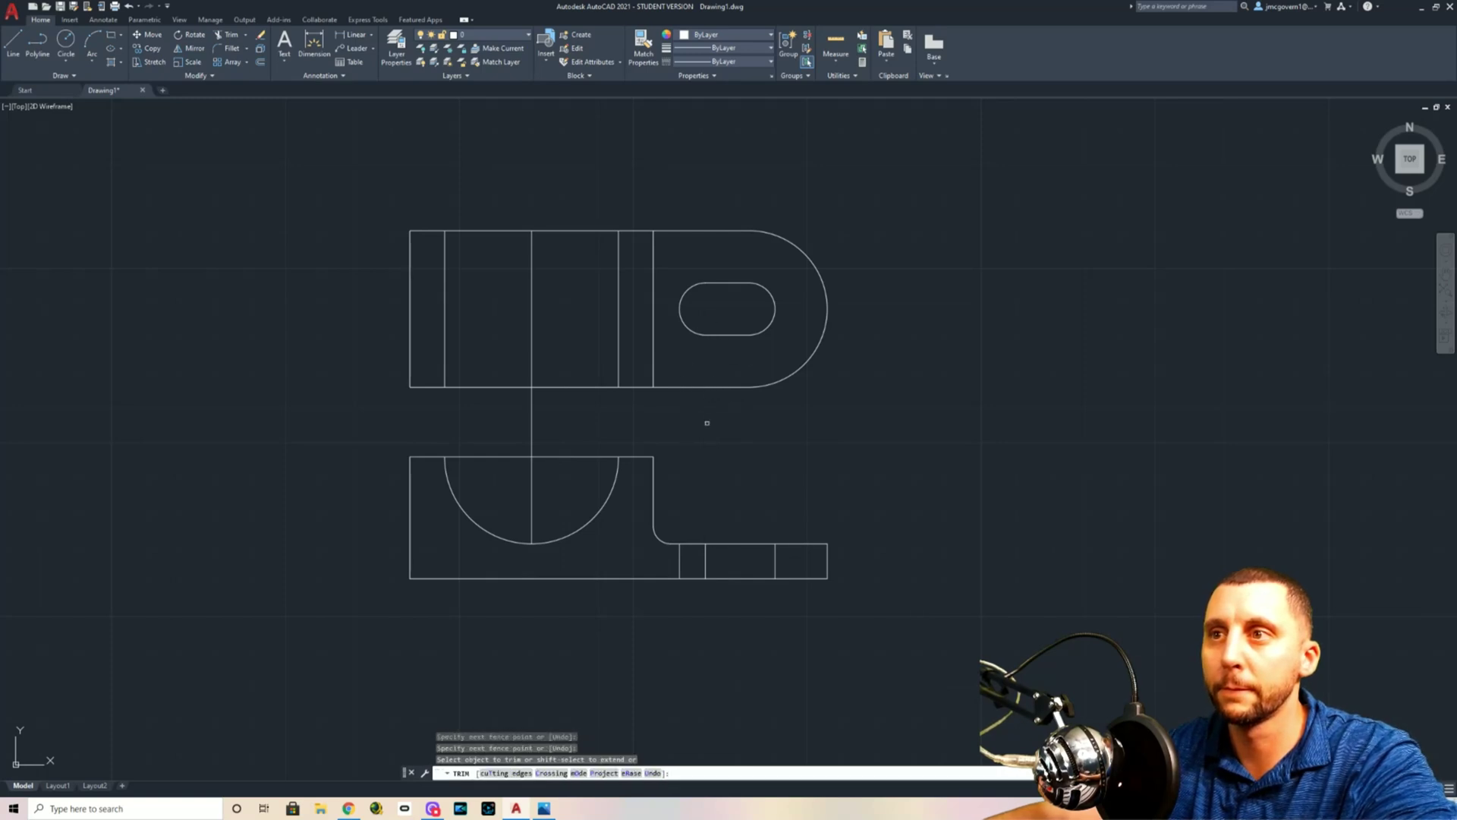
pyautogui.press('Escape')
# Draw a vertical line through the side view's thin base, aligned with the slot's right arc center
pyautogui.write('l')
pyautogui.press('Return')
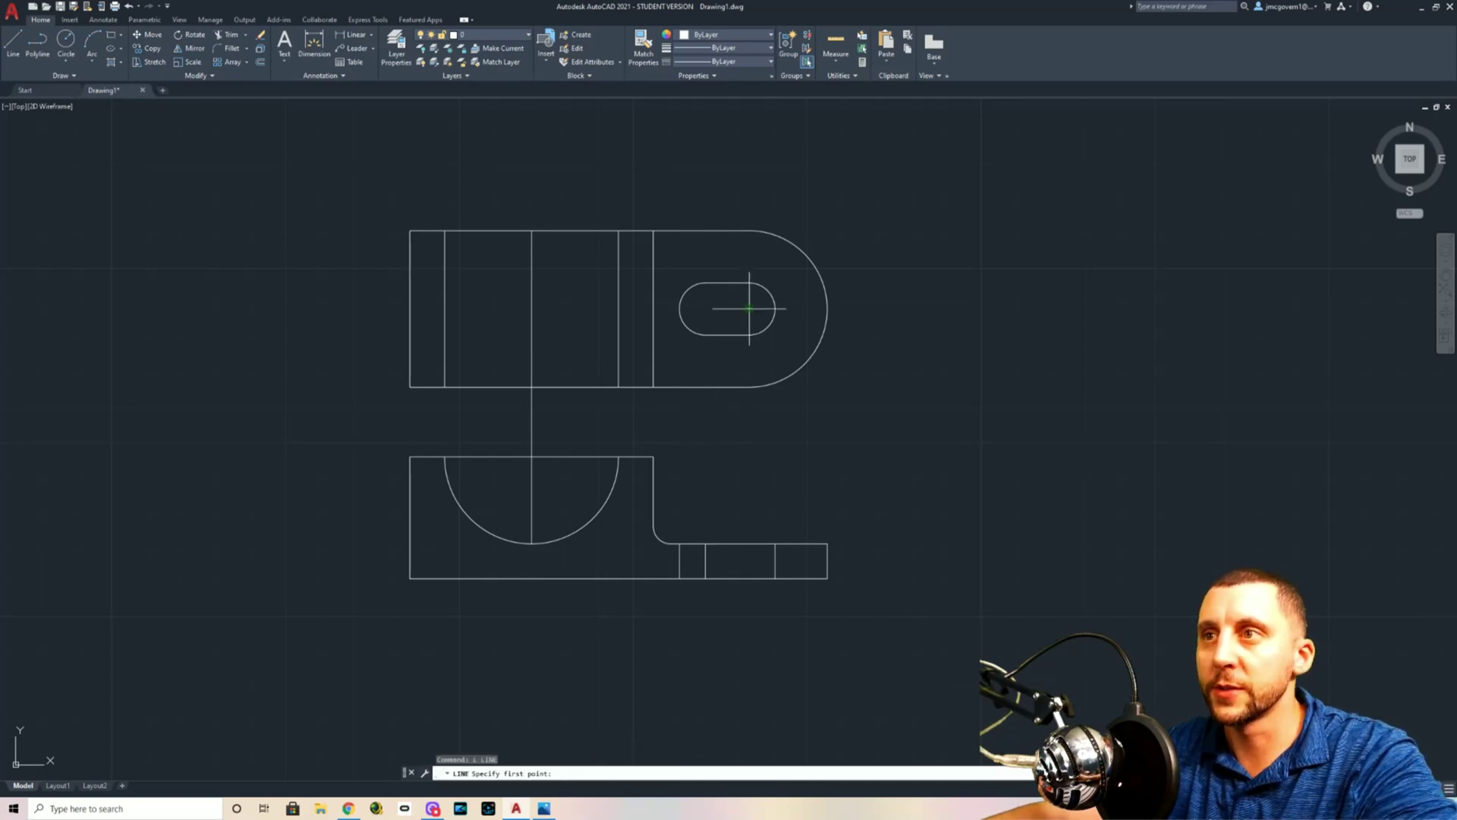
pyautogui.click(750, 544)
pyautogui.click(750, 578)
pyautogui.press('Escape')
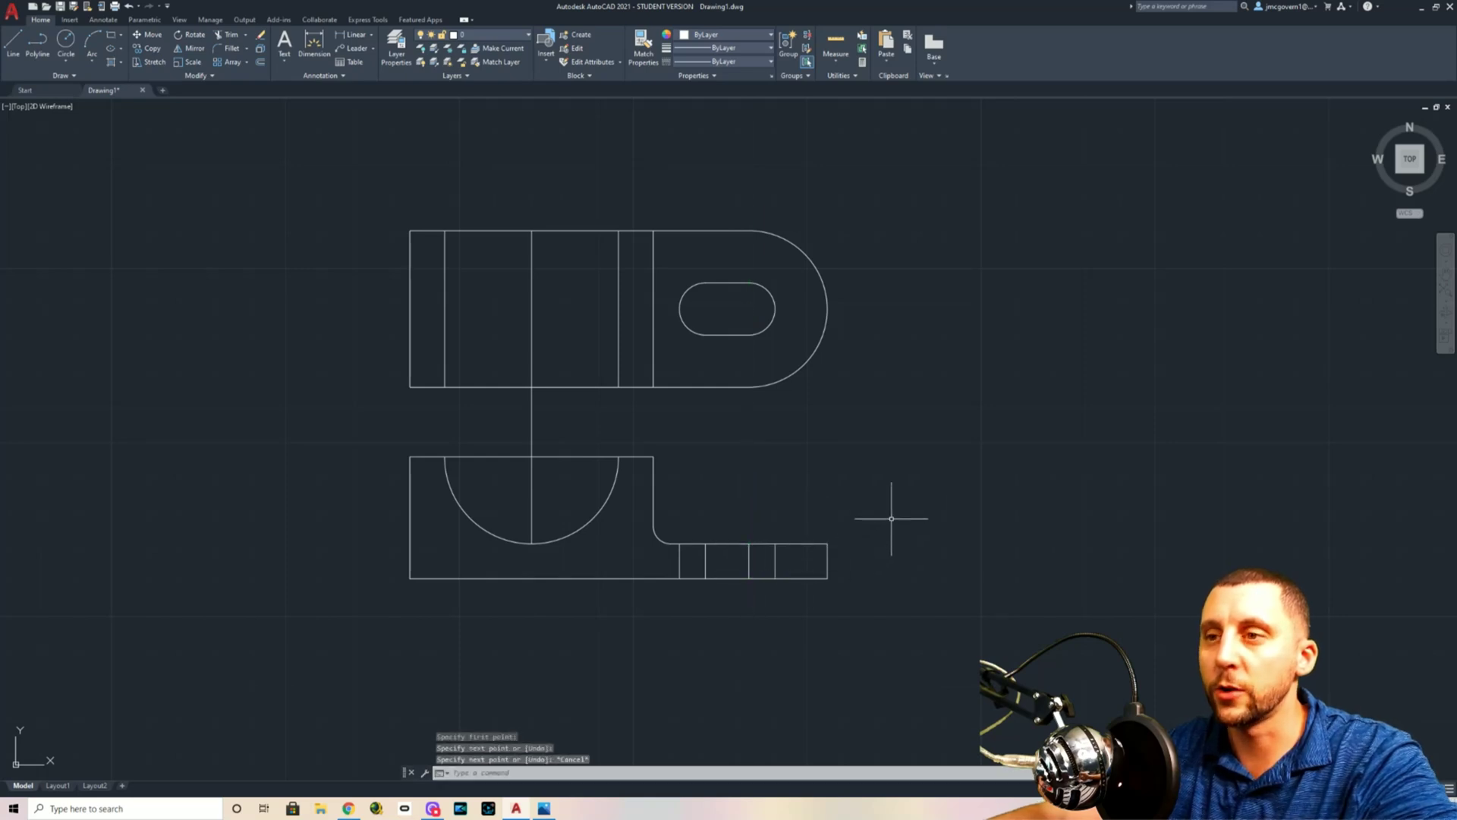
pyautogui.click(790, 539)
pyautogui.click(771, 553)
pyautogui.click(686, 553)
pyautogui.click(668, 561)
pyautogui.click(693, 554)
pyautogui.click(668, 561)
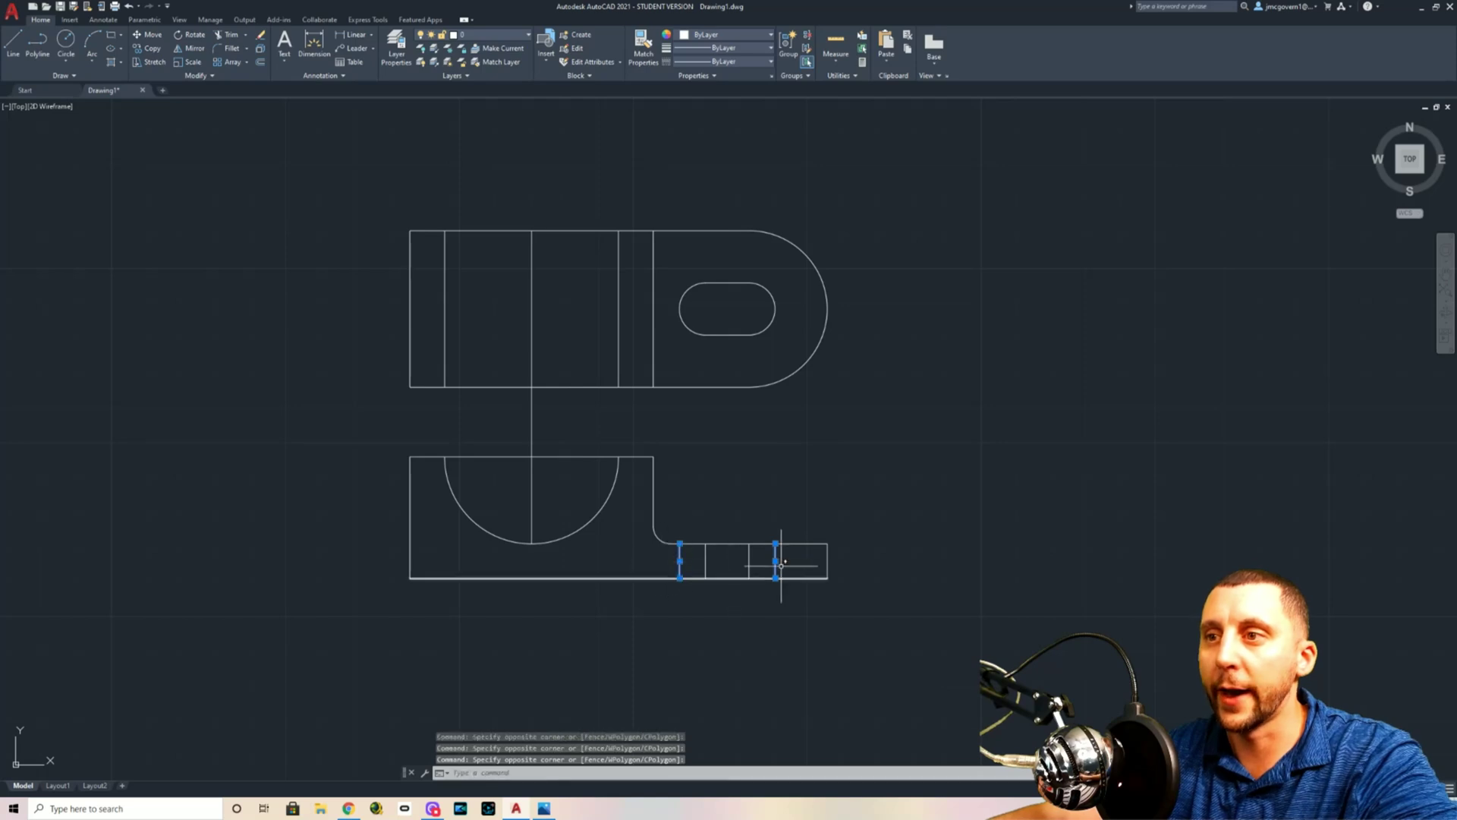
pyautogui.click(585, 456)
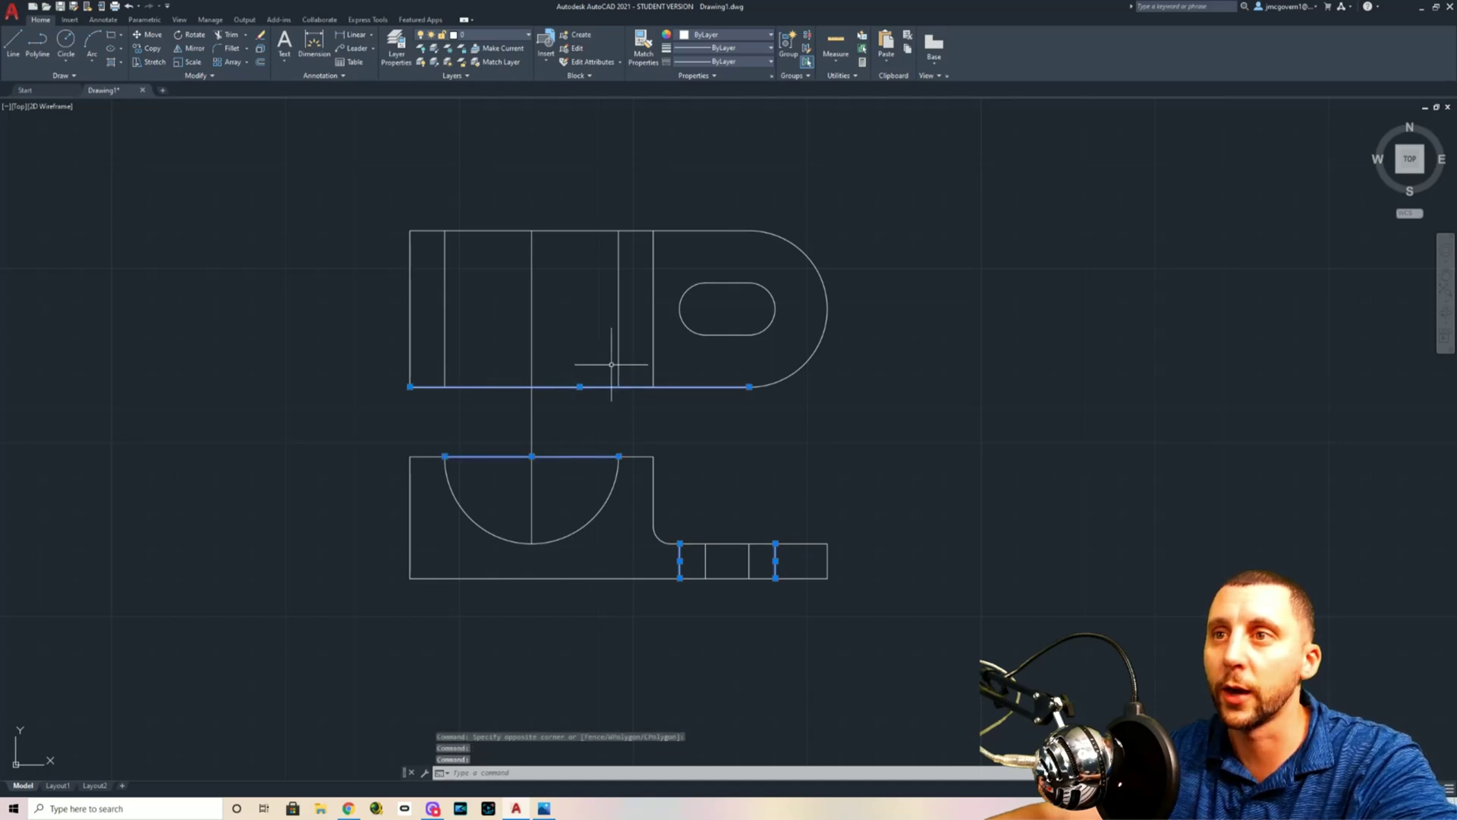
pyautogui.press('Escape')
# Select the two outer slot edge lines in the side view and load the CENTER2 linetype
pyautogui.click(774, 562)
pyautogui.click(688, 555)
pyautogui.click(666, 562)
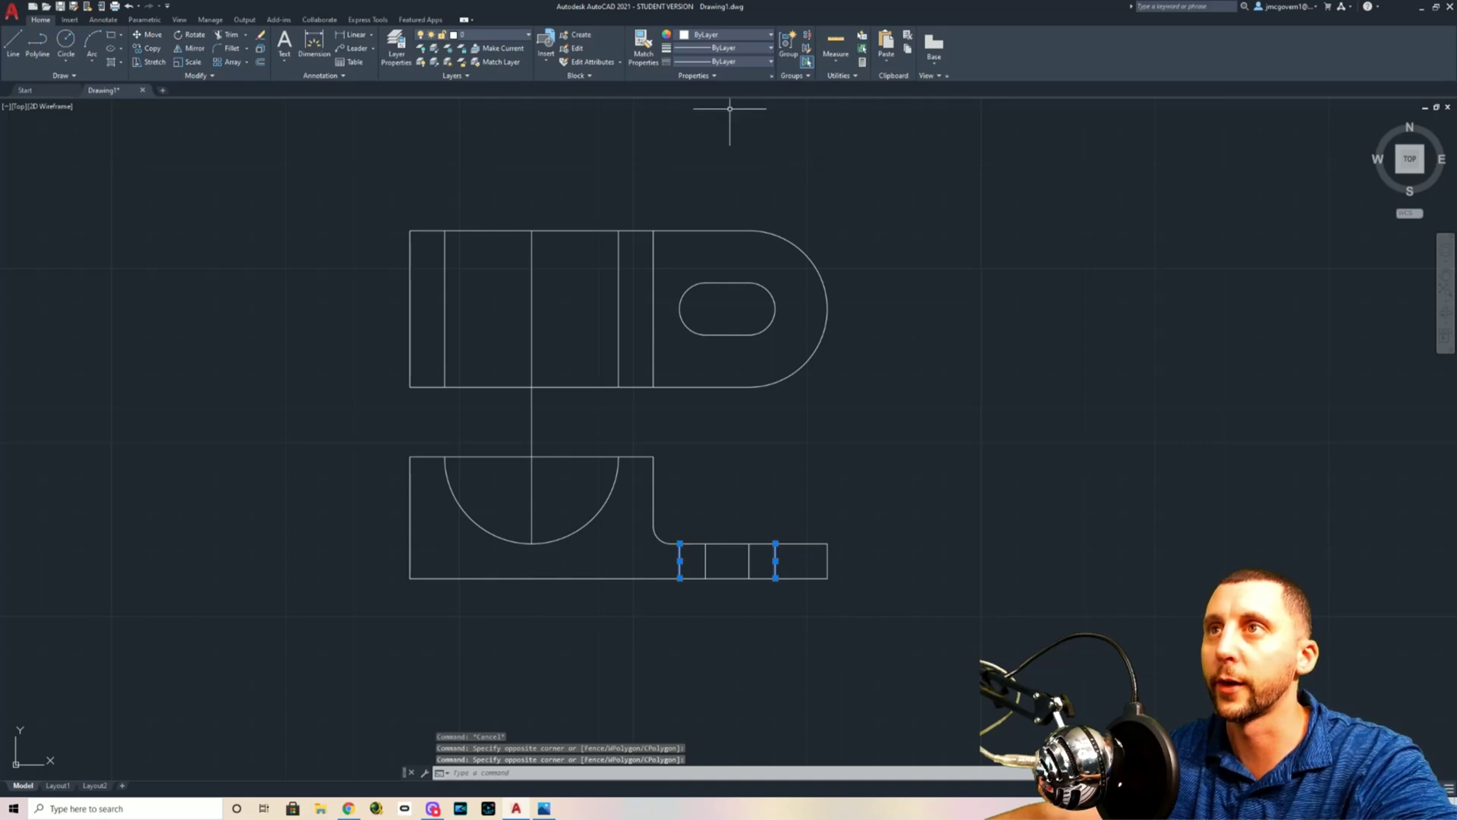
pyautogui.click(705, 62)
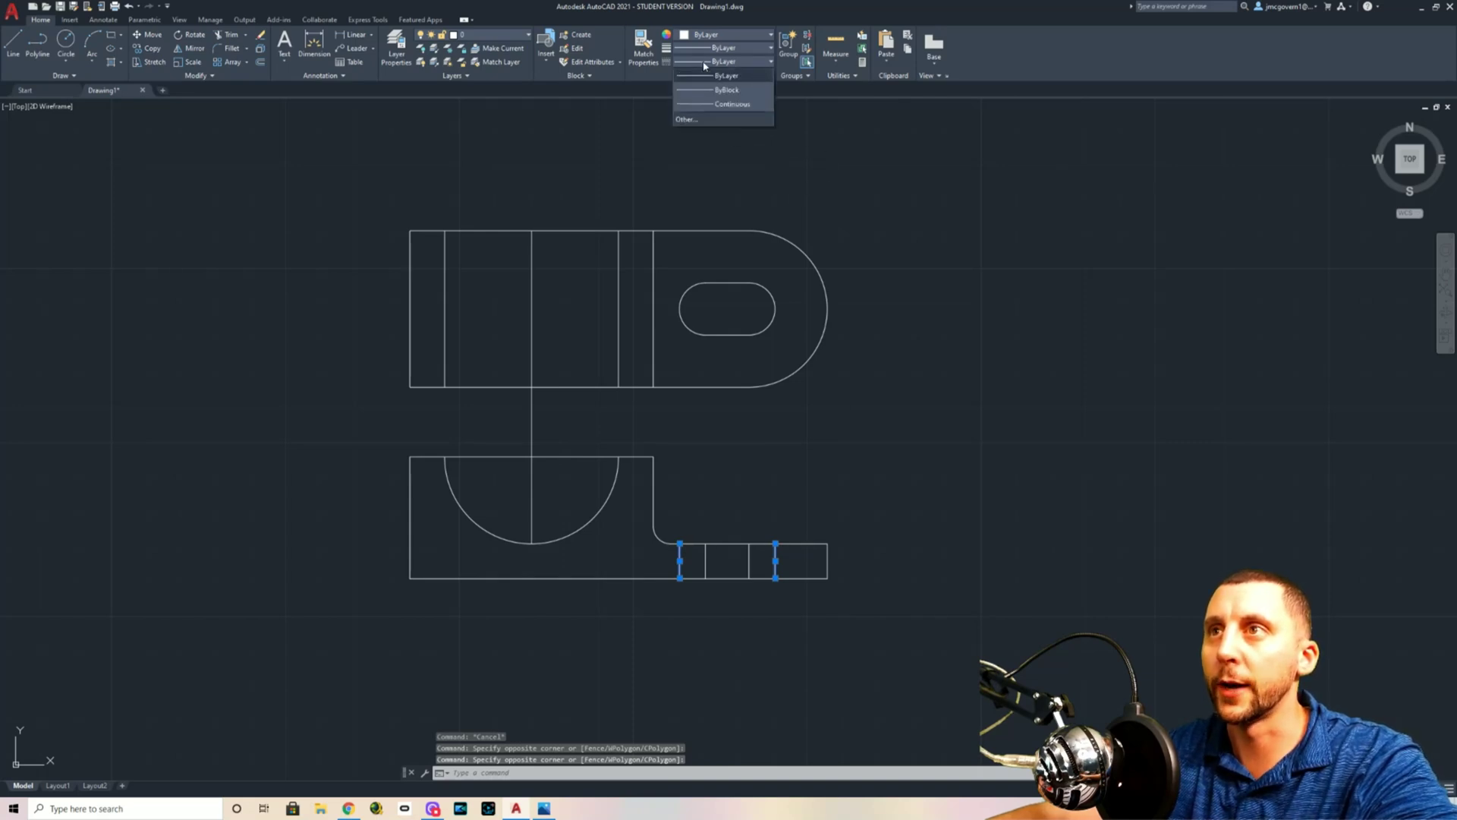
pyautogui.click(691, 120)
pyautogui.click(816, 308)
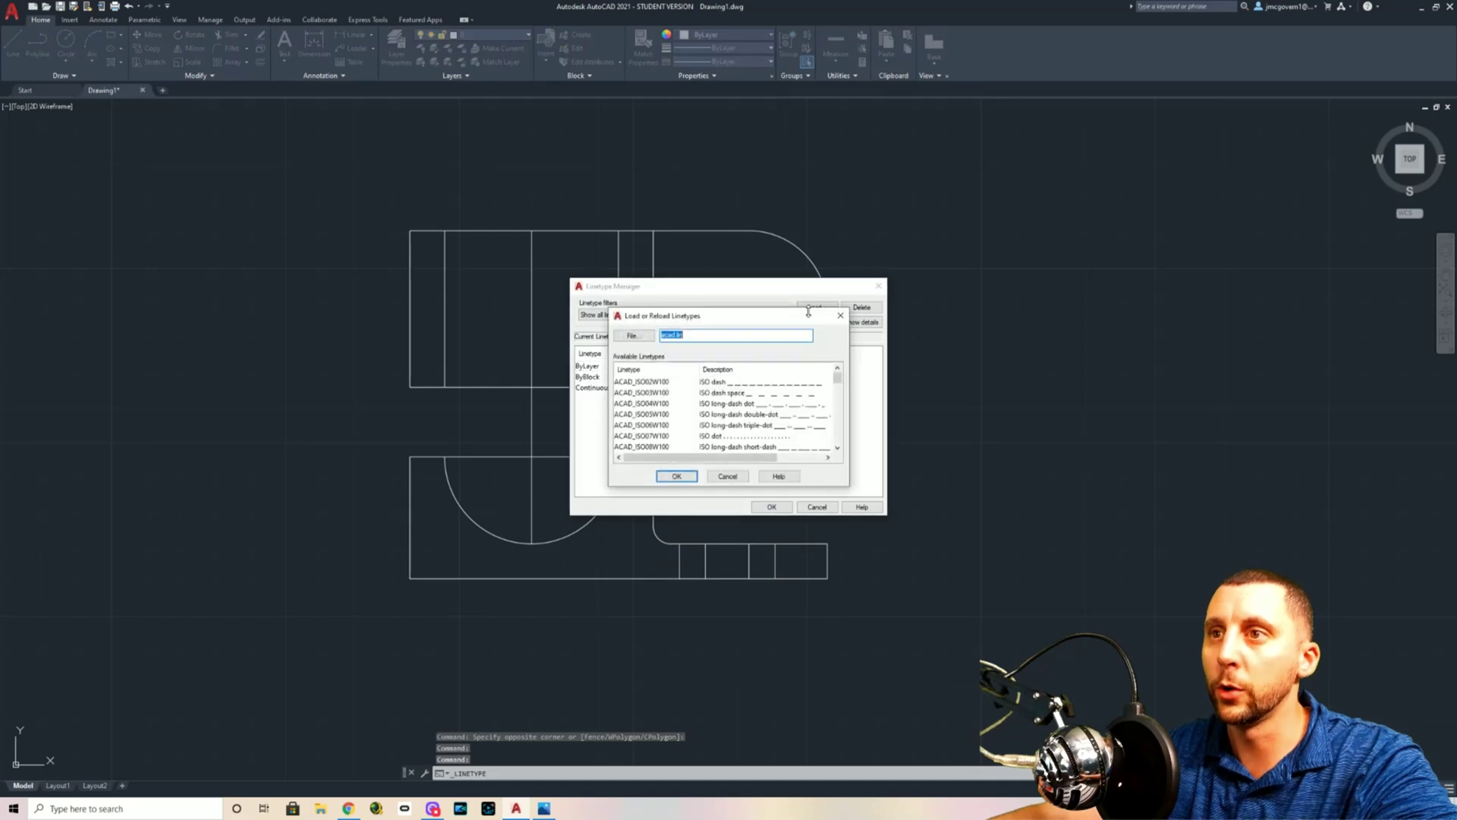
pyautogui.scroll(-1, 652, 406)
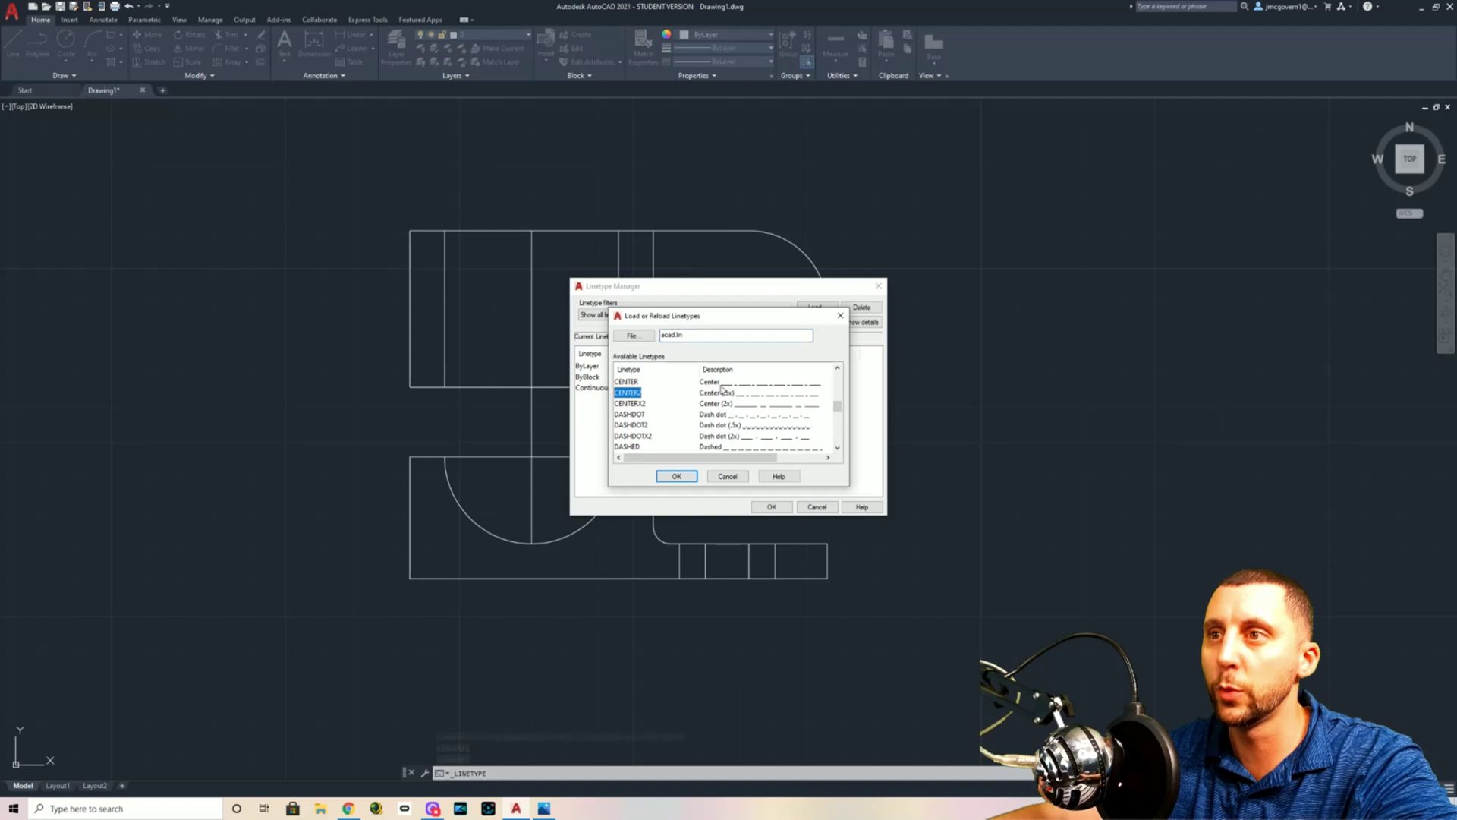
pyautogui.click(677, 477)
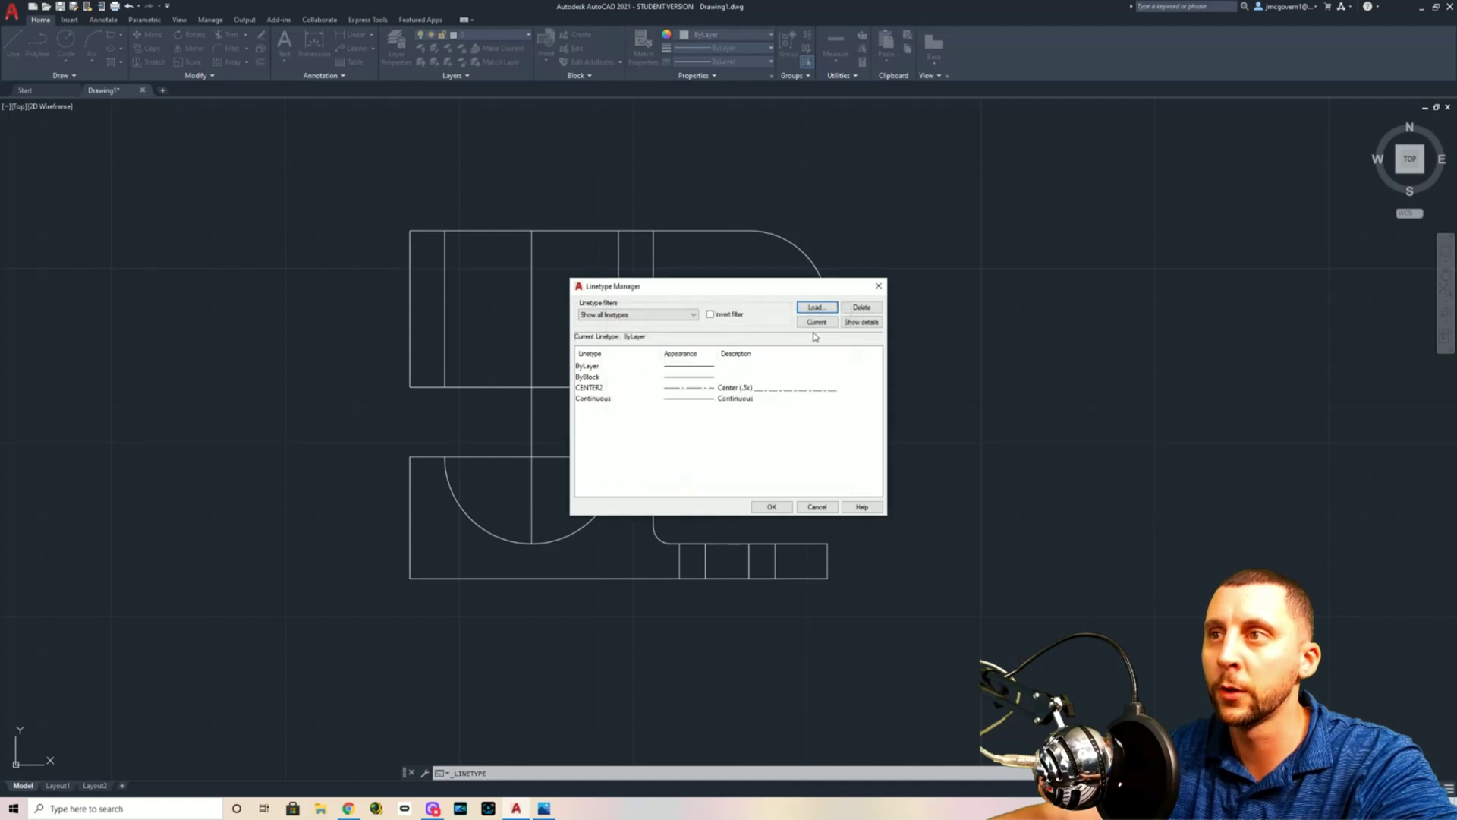
# Load the HIDDEN2 linetype and accept the linetype changes
pyautogui.click(816, 306)
pyautogui.scroll(-7, 659, 422)
pyautogui.scroll(-4, 659, 423)
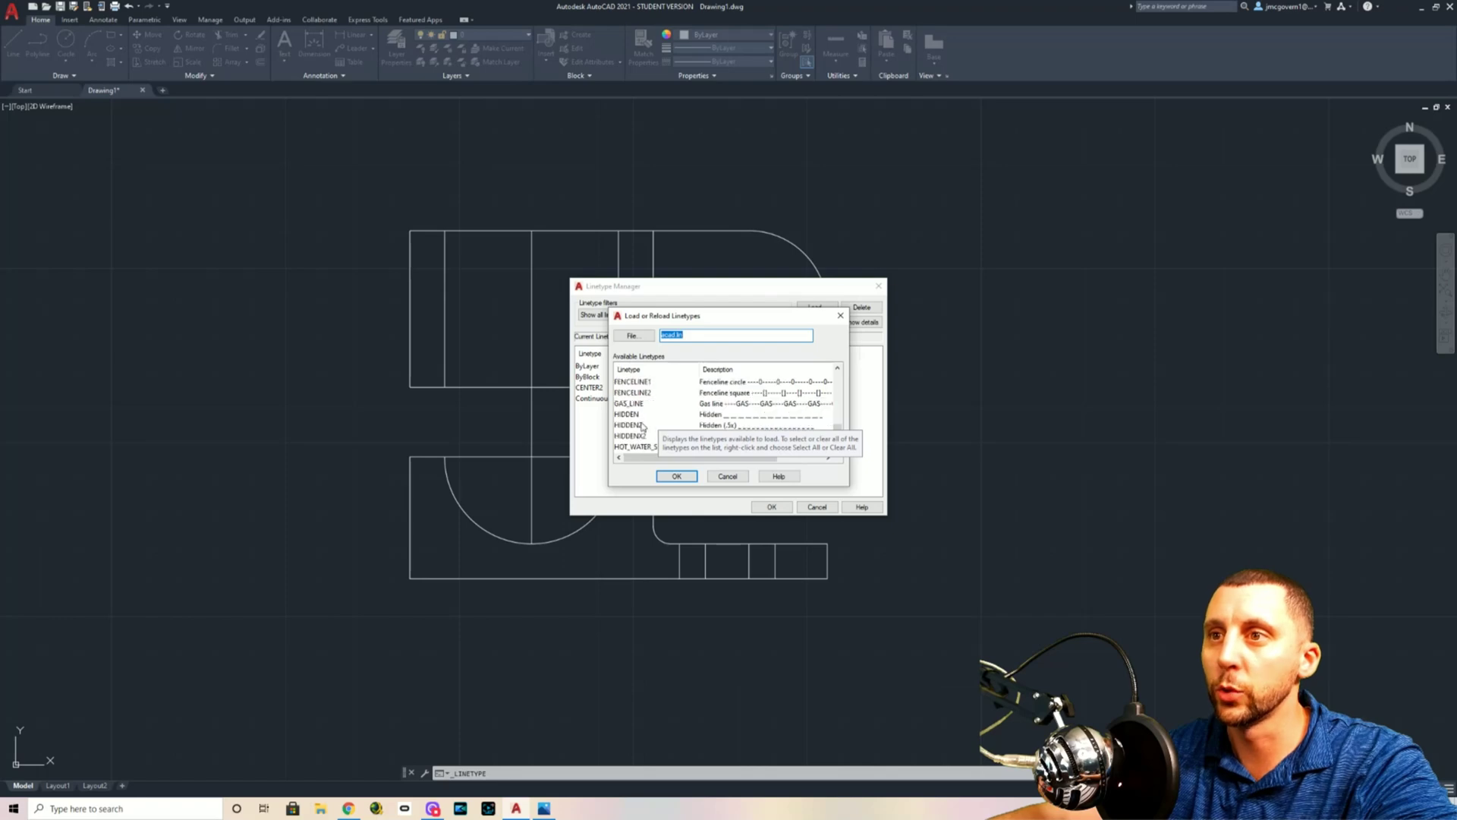
pyautogui.click(643, 426)
pyautogui.click(677, 477)
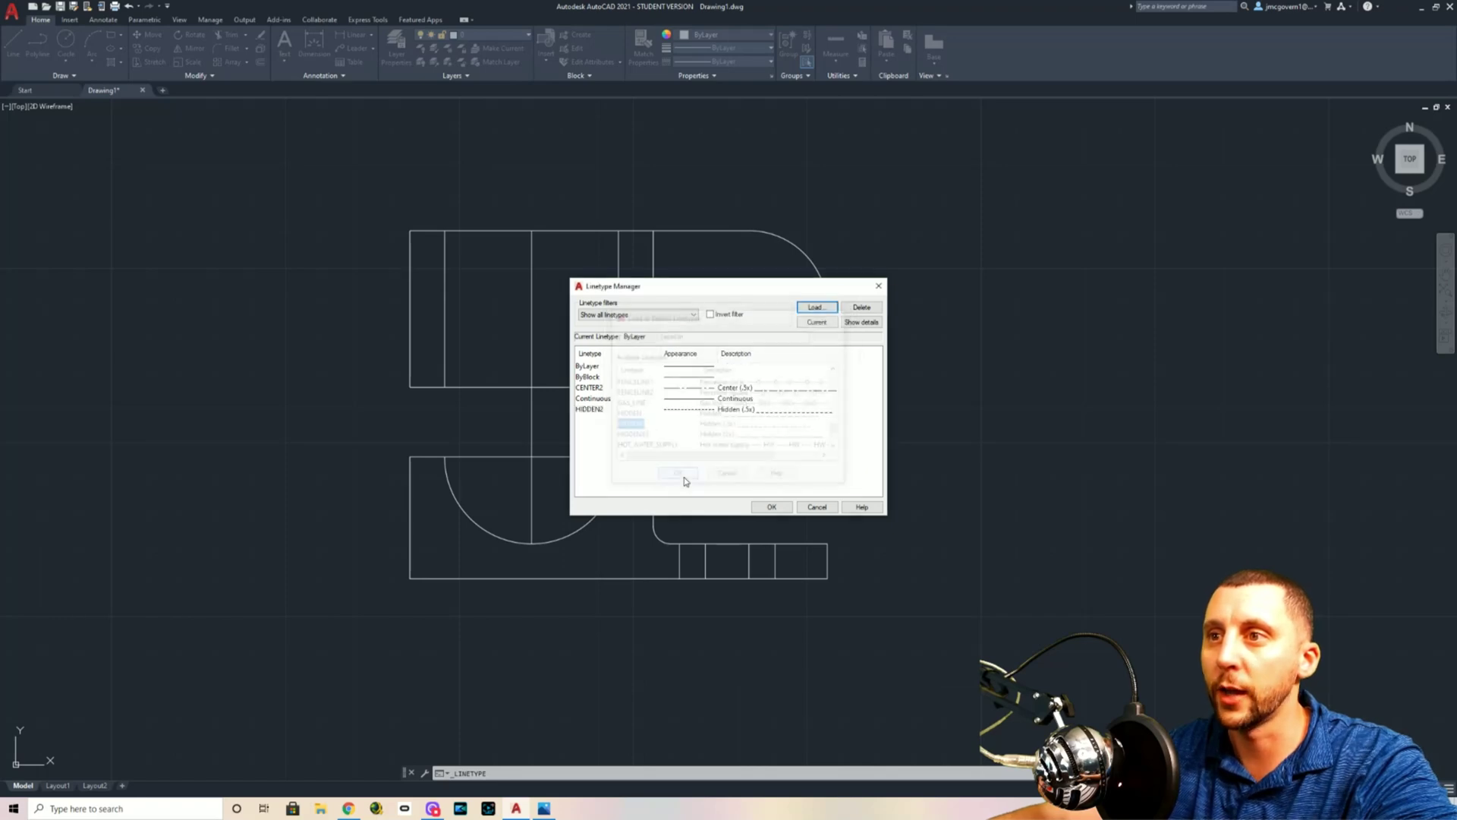
pyautogui.click(771, 507)
# Assign the HIDDEN2 linetype to the two outer slot edge lines in the side view
pyautogui.click(781, 553)
pyautogui.click(771, 571)
pyautogui.click(693, 560)
pyautogui.click(669, 561)
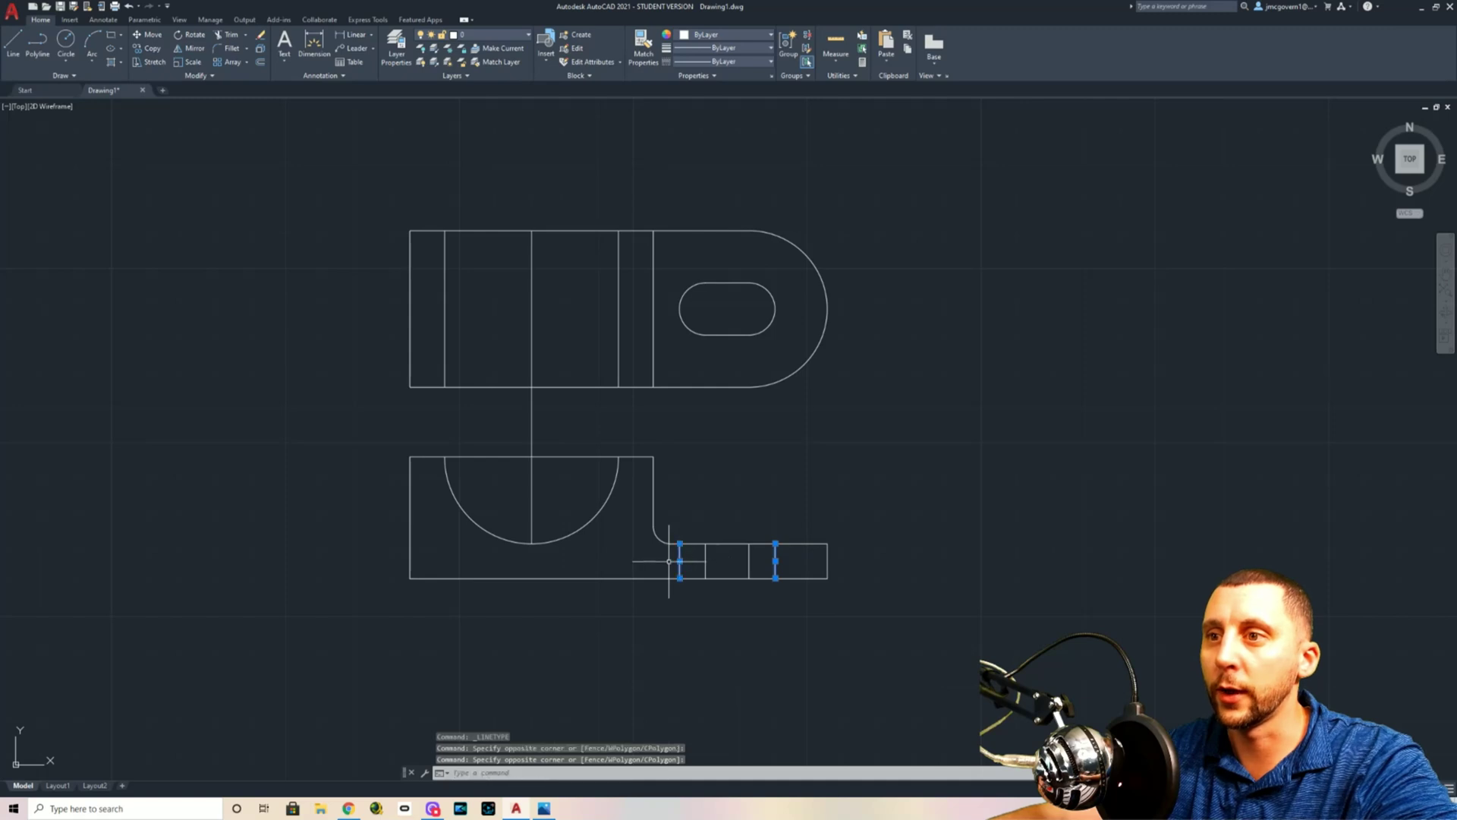
pyautogui.click(722, 62)
pyautogui.click(730, 132)
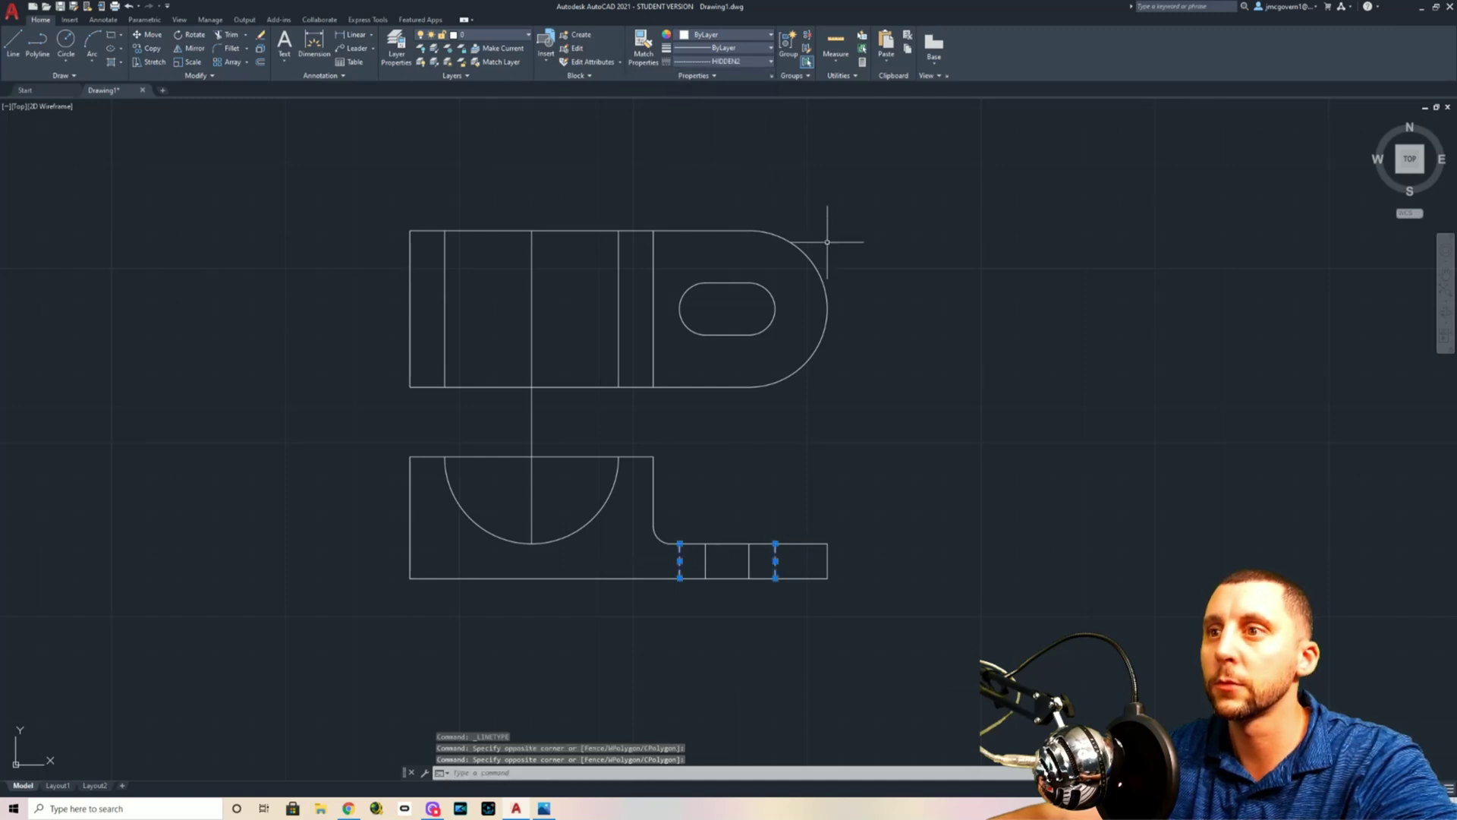
pyautogui.press('Escape')
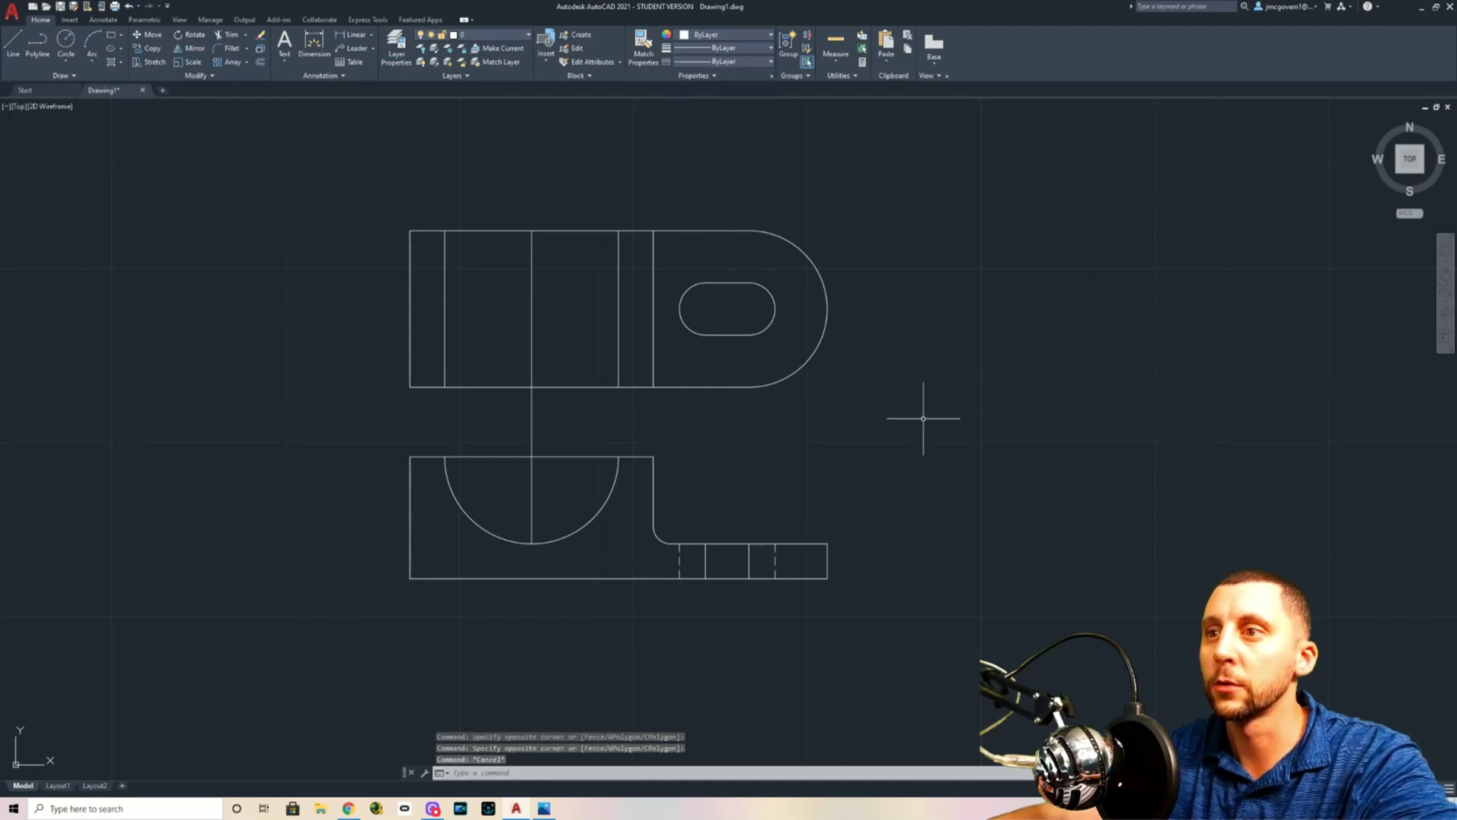
# Stretch the upper ends of the two slot center lines 1/4 above the side view's thin base
pyautogui.scroll(6, 748, 556)
pyautogui.click(751, 558)
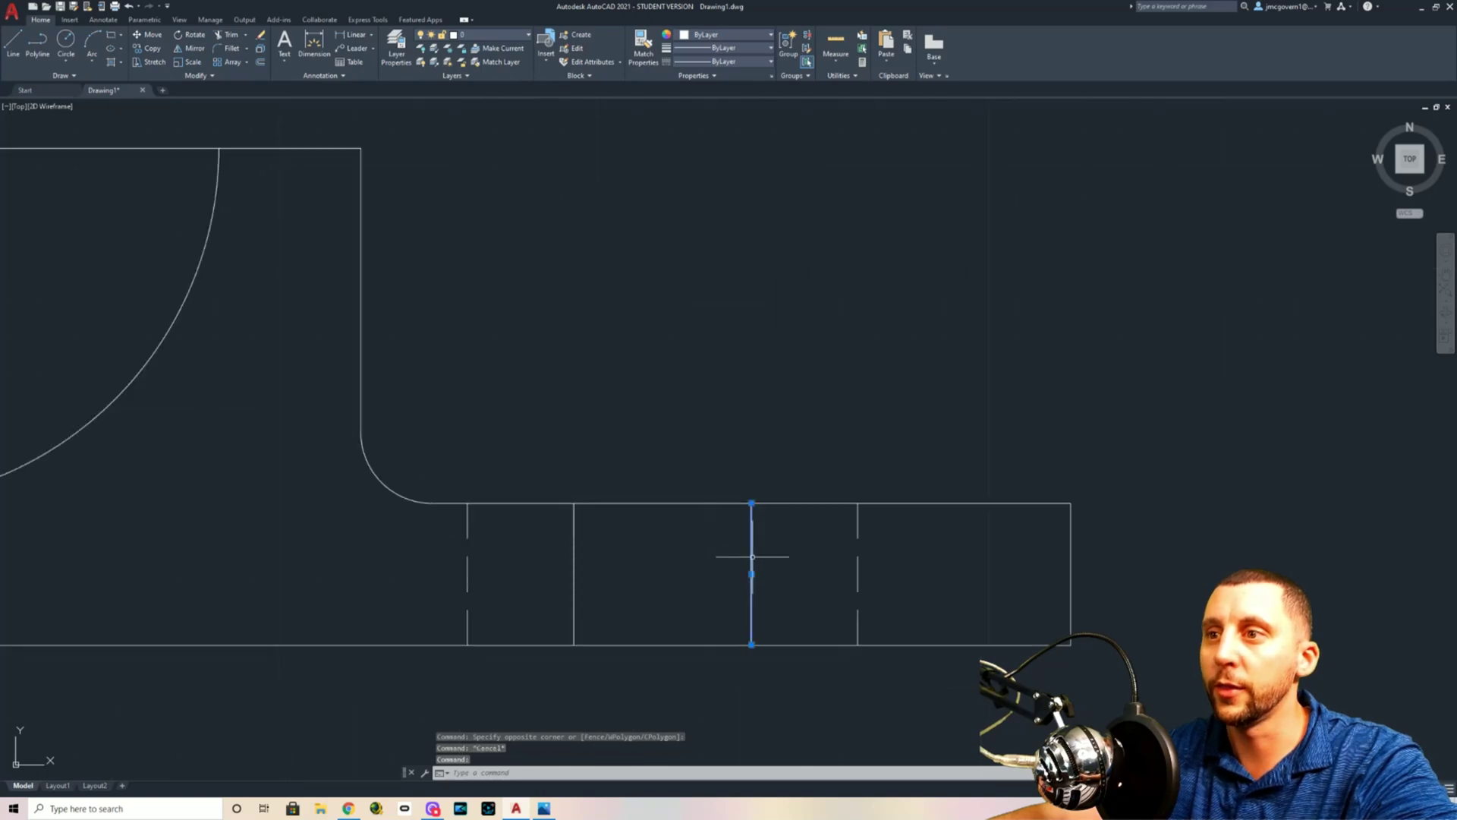
pyautogui.click(751, 503)
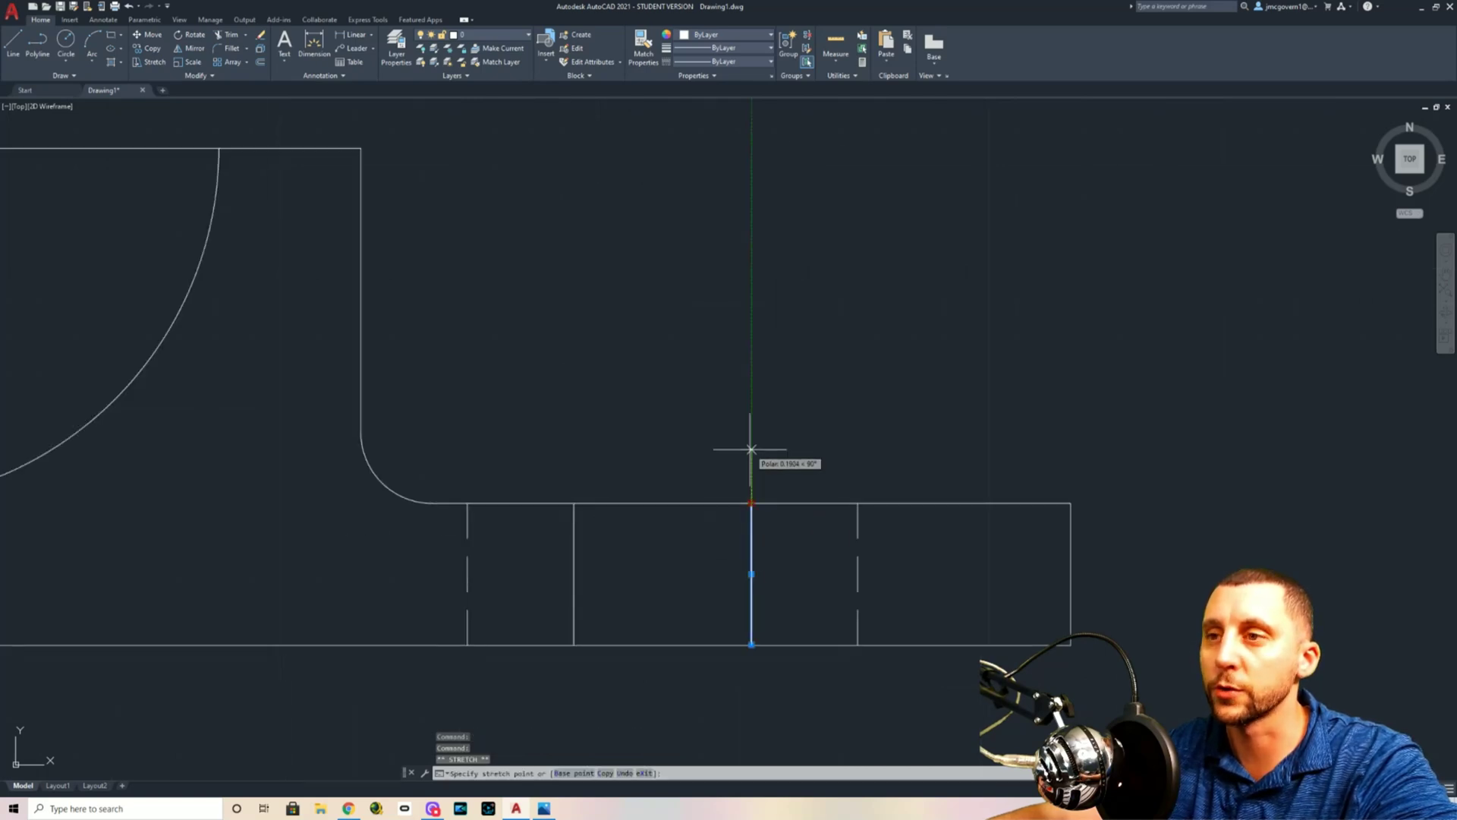
pyautogui.write('1/4')
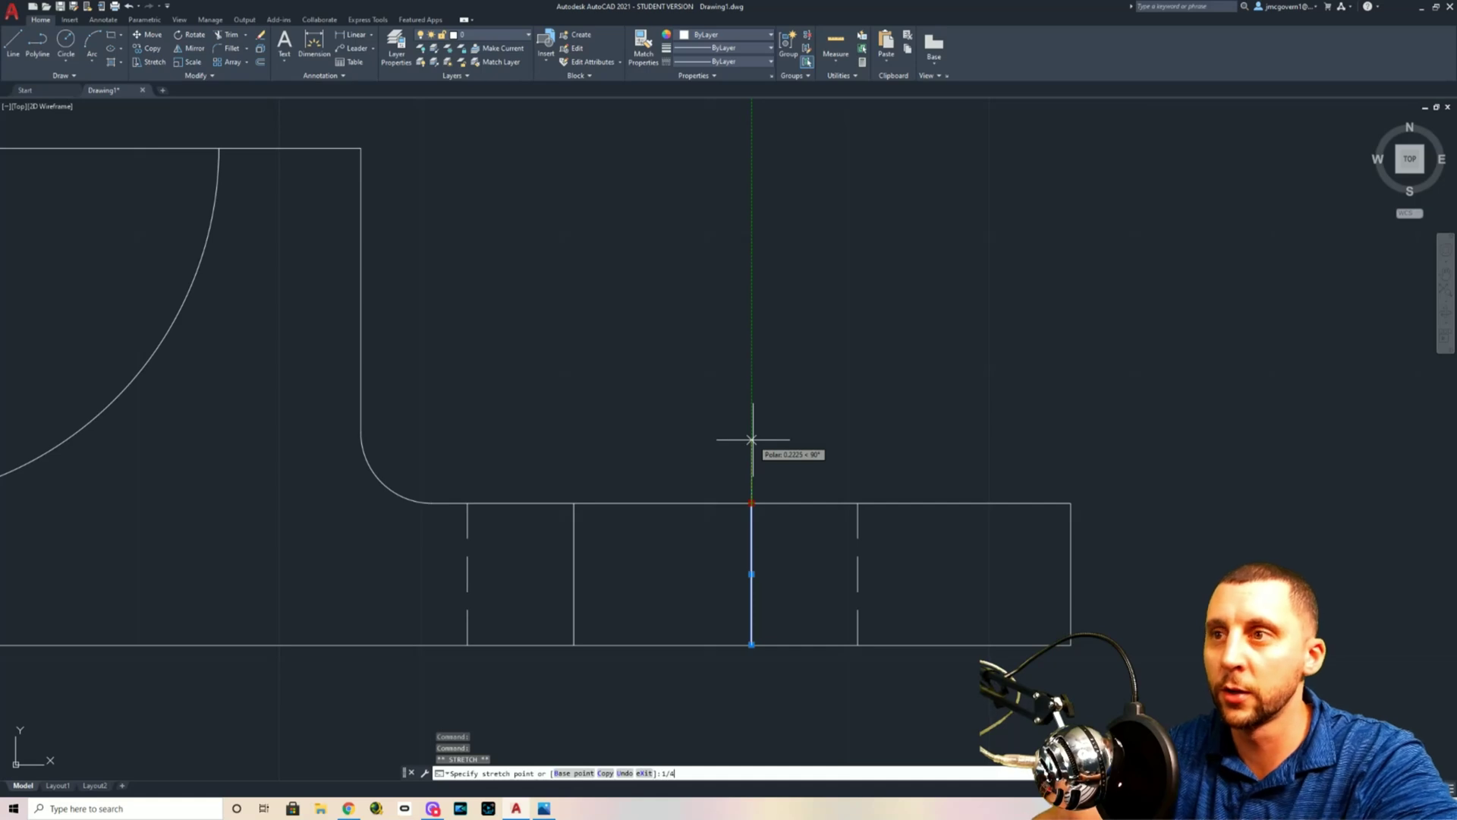
pyautogui.press('Return')
pyautogui.click(574, 544)
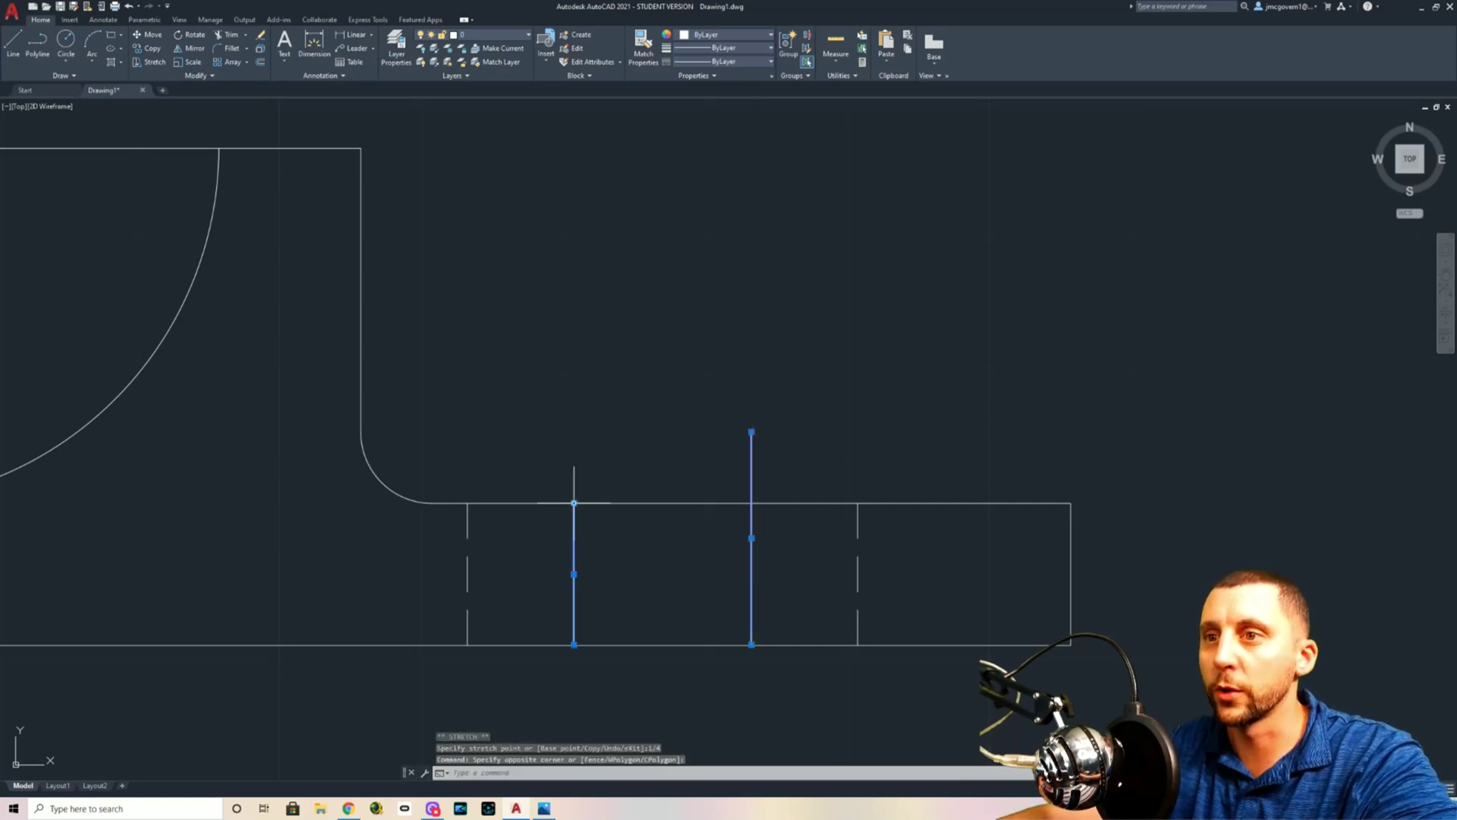
pyautogui.click(574, 503)
pyautogui.write('1/4')
pyautogui.press('Return')
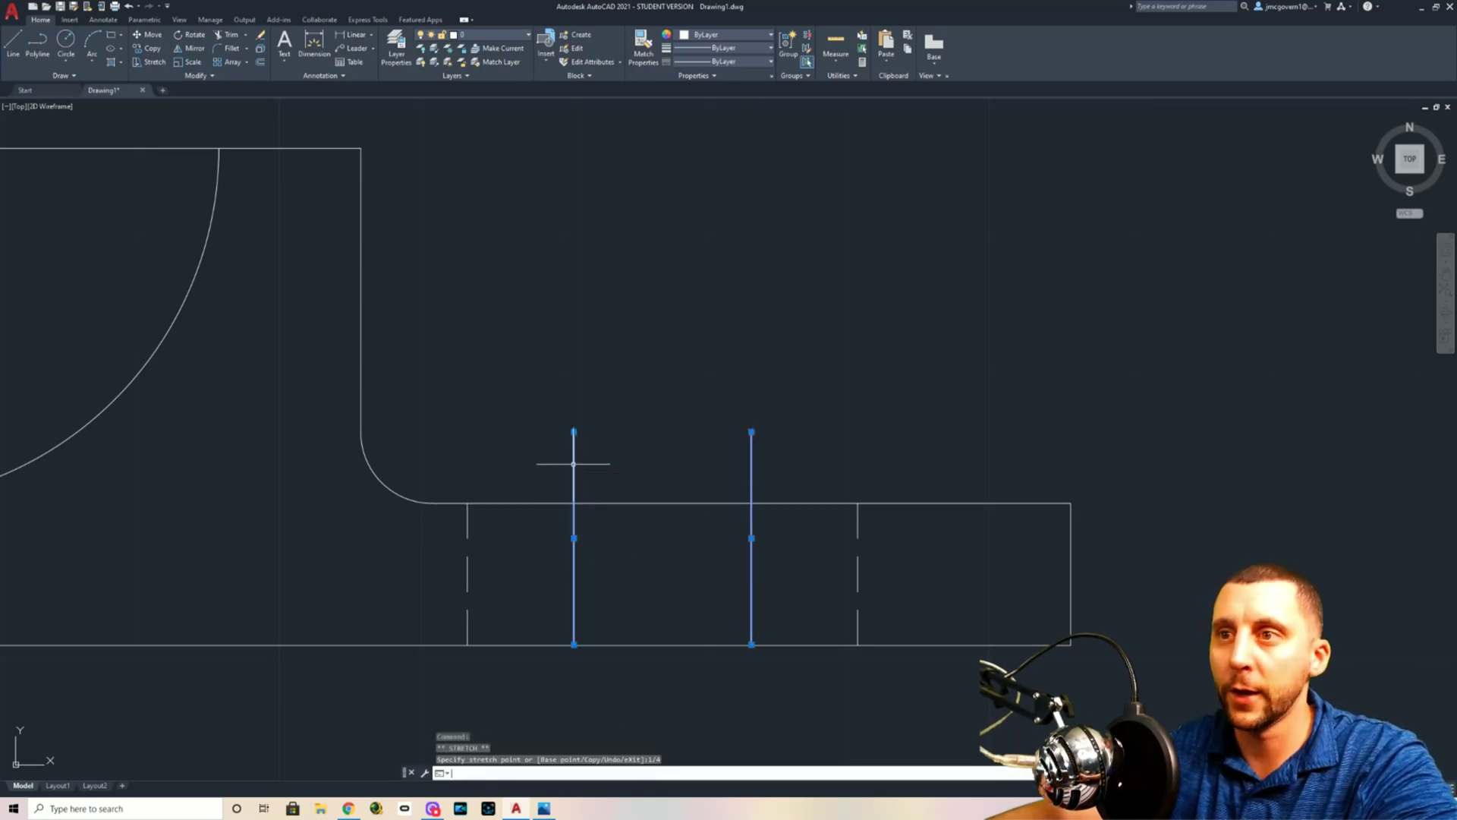
# Stretch the lower ends of the two slot center lines 1/4 below the side view's bottom edge
pyautogui.scroll(-2, 615, 425)
pyautogui.click(573, 496)
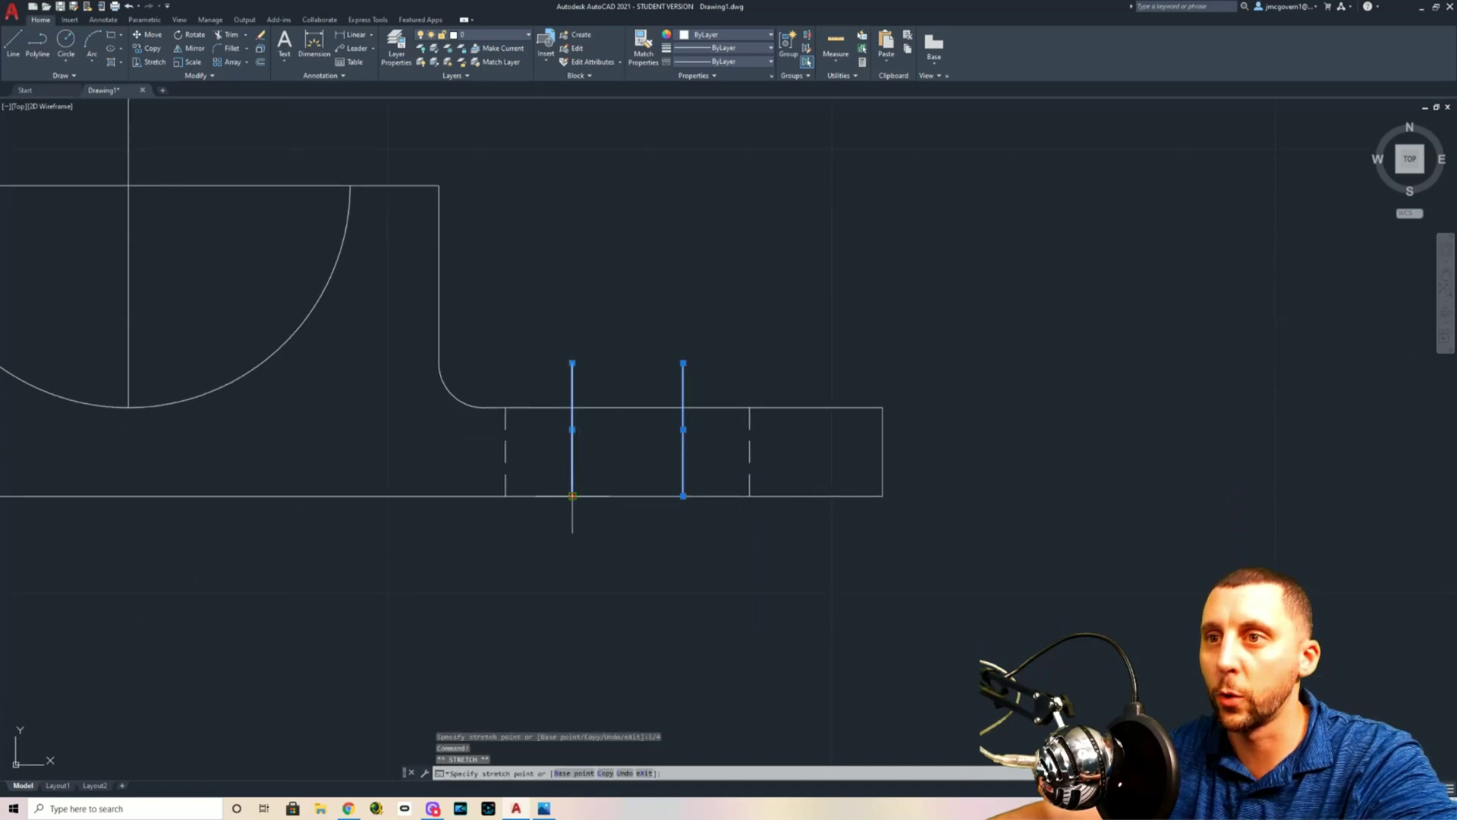
pyautogui.write('1/4')
pyautogui.press('Return')
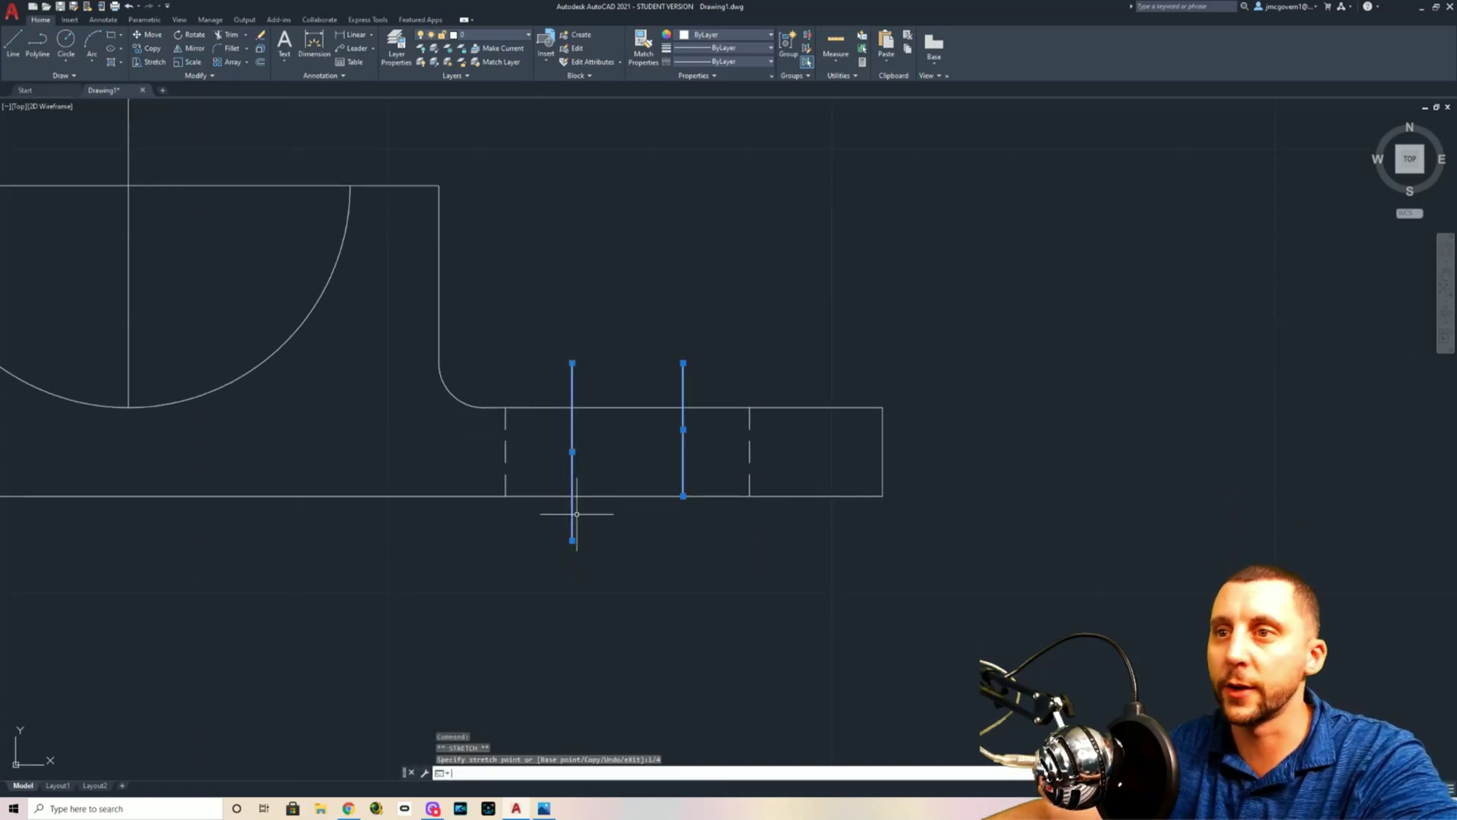
pyautogui.click(683, 495)
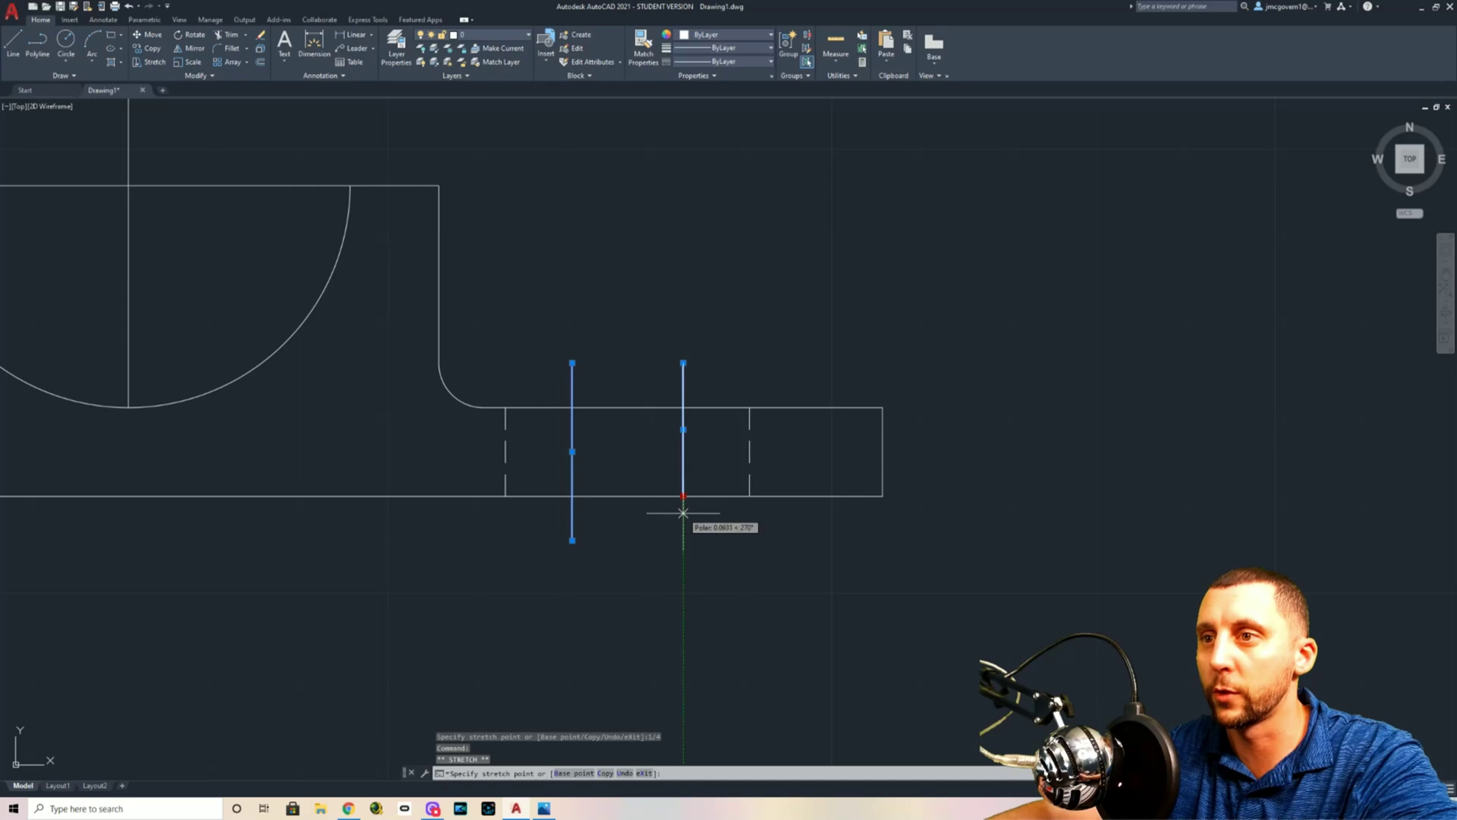
pyautogui.write('1')
pyautogui.press('Escape')
pyautogui.scroll(-4, 794, 564)
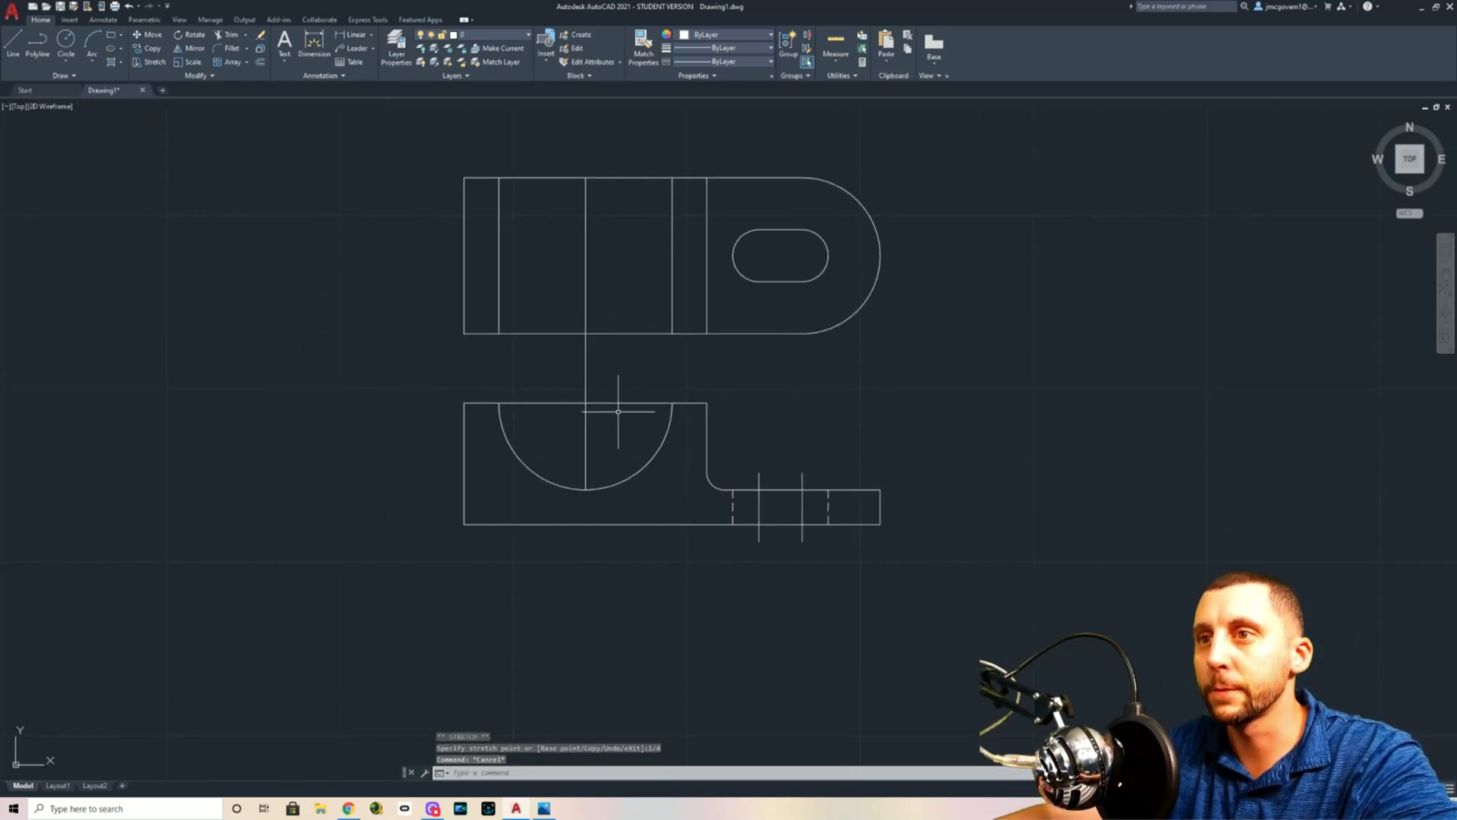
# Stretch the lower end of the long vertical centerline 1/4 below the side view's large arc
pyautogui.scroll(2, 599, 412)
pyautogui.click(586, 463)
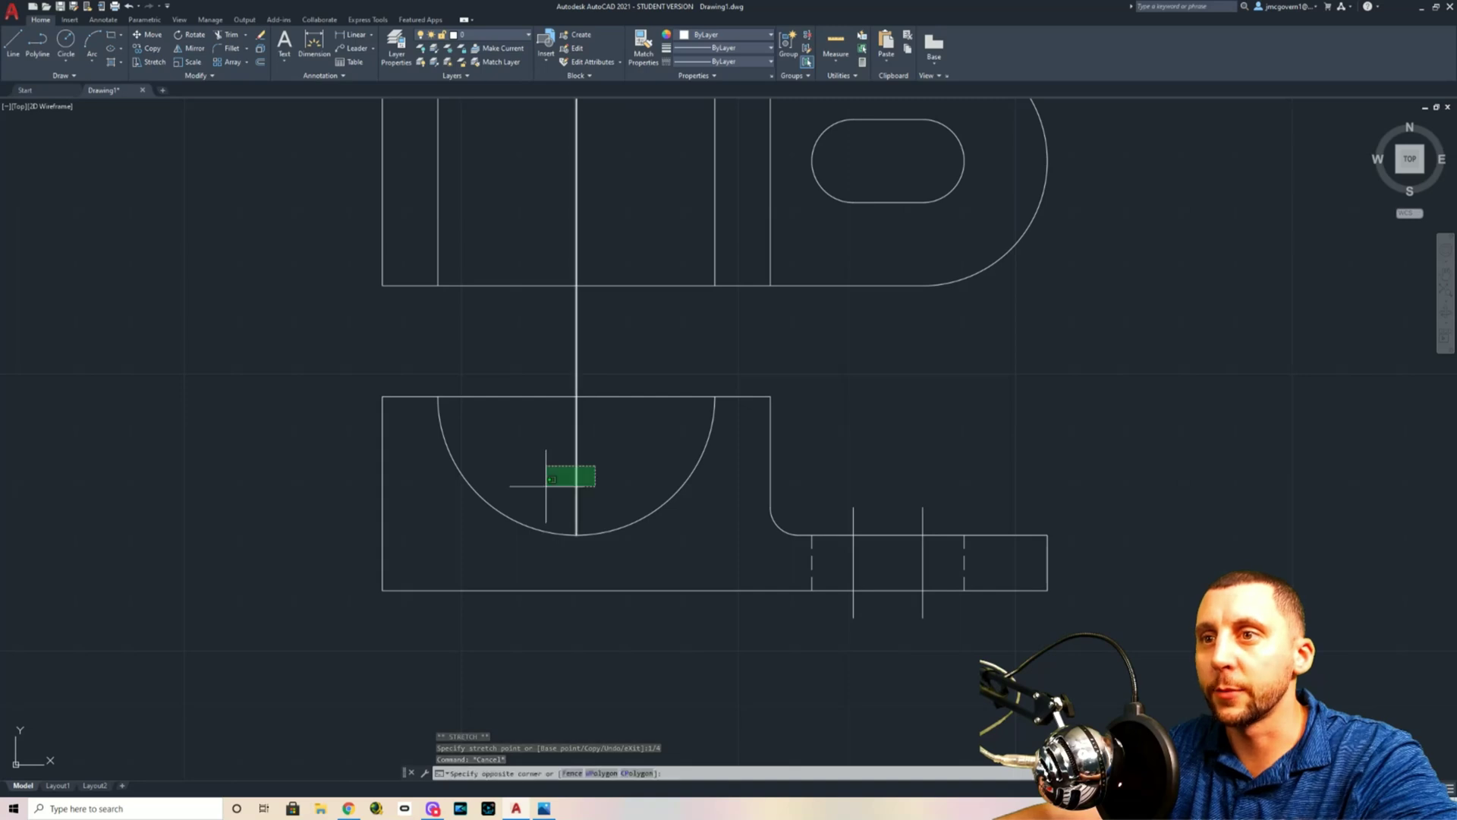
pyautogui.click(568, 516)
pyautogui.click(576, 535)
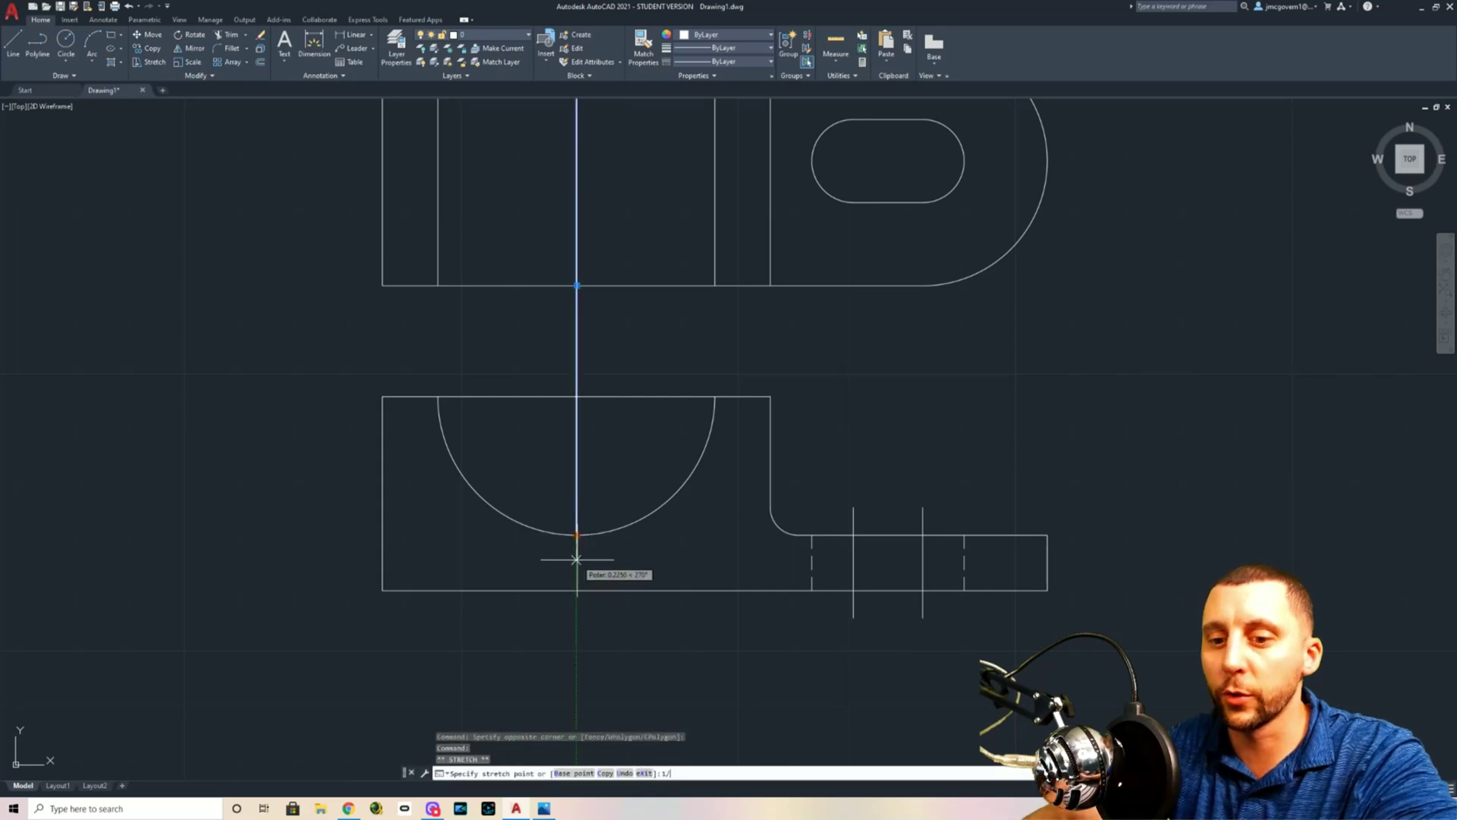
pyautogui.write('1/4')
pyautogui.press('Return')
pyautogui.press('Escape')
# Stretch the upper end of the long vertical centerline 1/4 above the top view's upper edge
pyautogui.moveTo(710, 463); pyautogui.dragTo(715, 606, button='middle')
pyautogui.click(680, 521)
pyautogui.click(566, 471)
pyautogui.click(583, 179)
pyautogui.write('1/4')
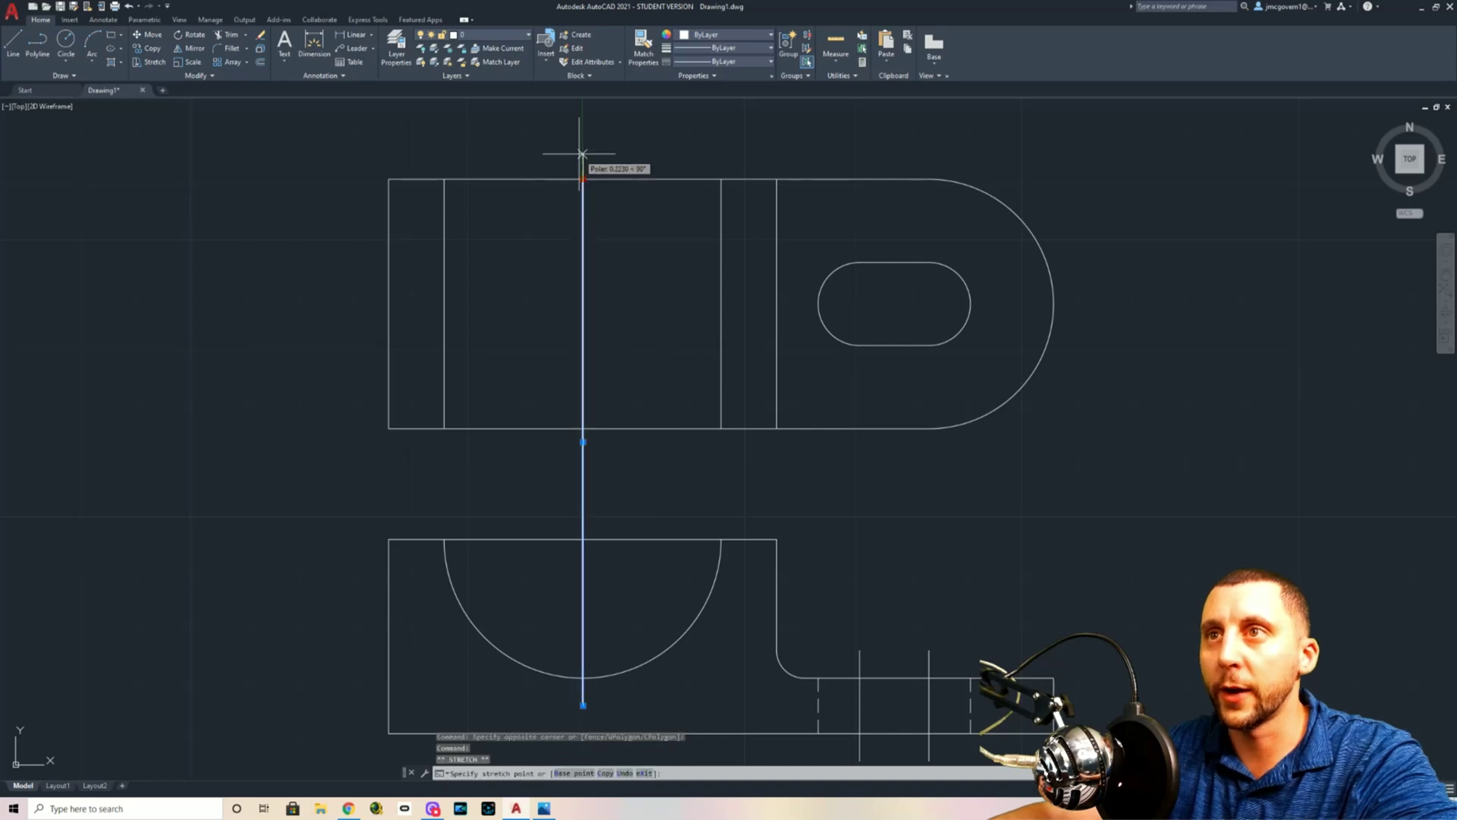
pyautogui.press('Return')
pyautogui.press('Escape')
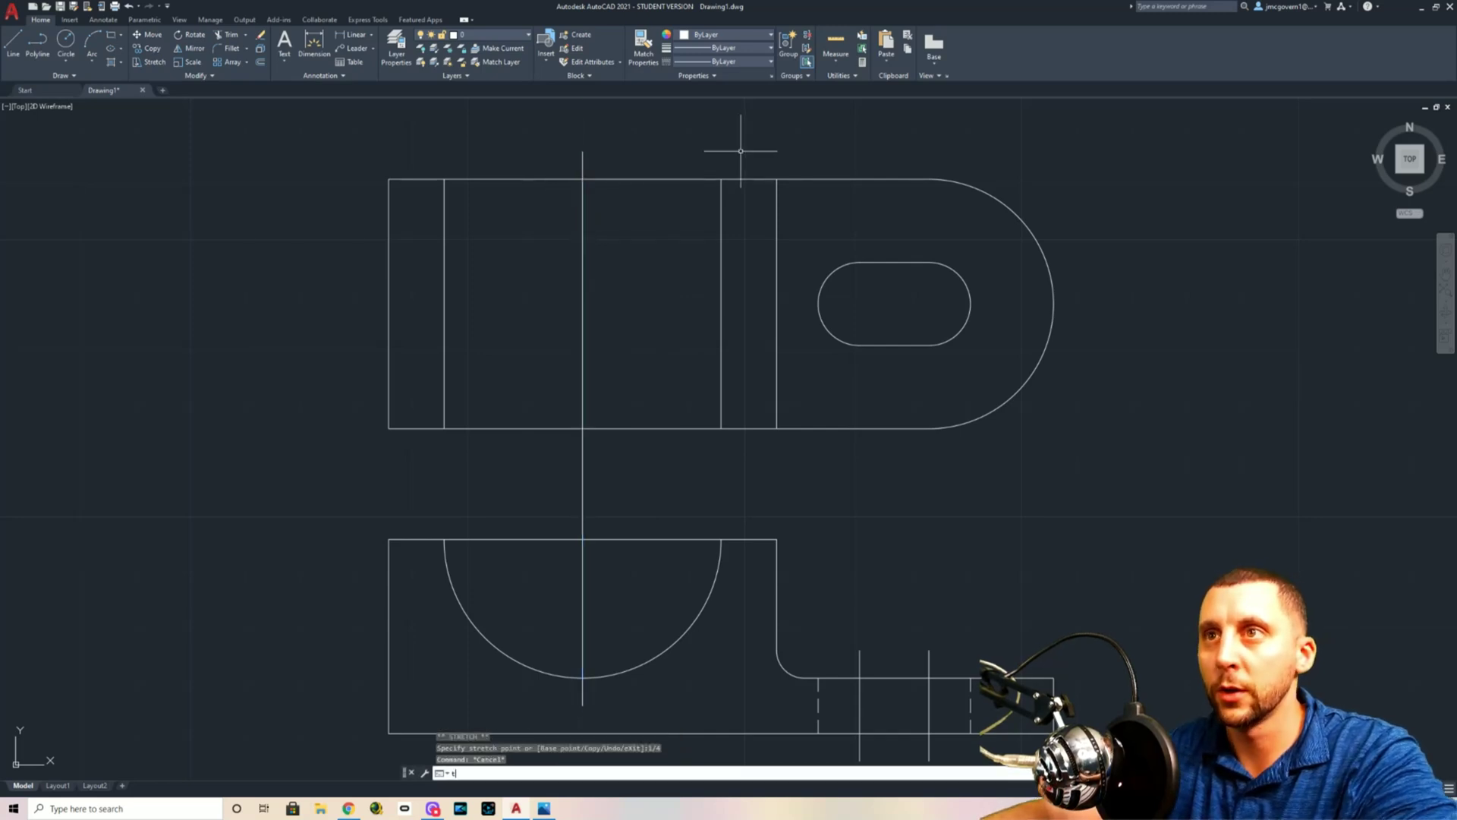
# Trim away the part of the long vertical centerline between the top view and the side view
pyautogui.write('tr')
pyautogui.press('Return')
pyautogui.click(617, 433)
pyautogui.click(559, 472)
pyautogui.press('Escape')
# Stretch the upper end of the side view's arc centerline 1/4 above the view's top edge
pyautogui.click(617, 488)
pyautogui.click(569, 559)
pyautogui.click(583, 539)
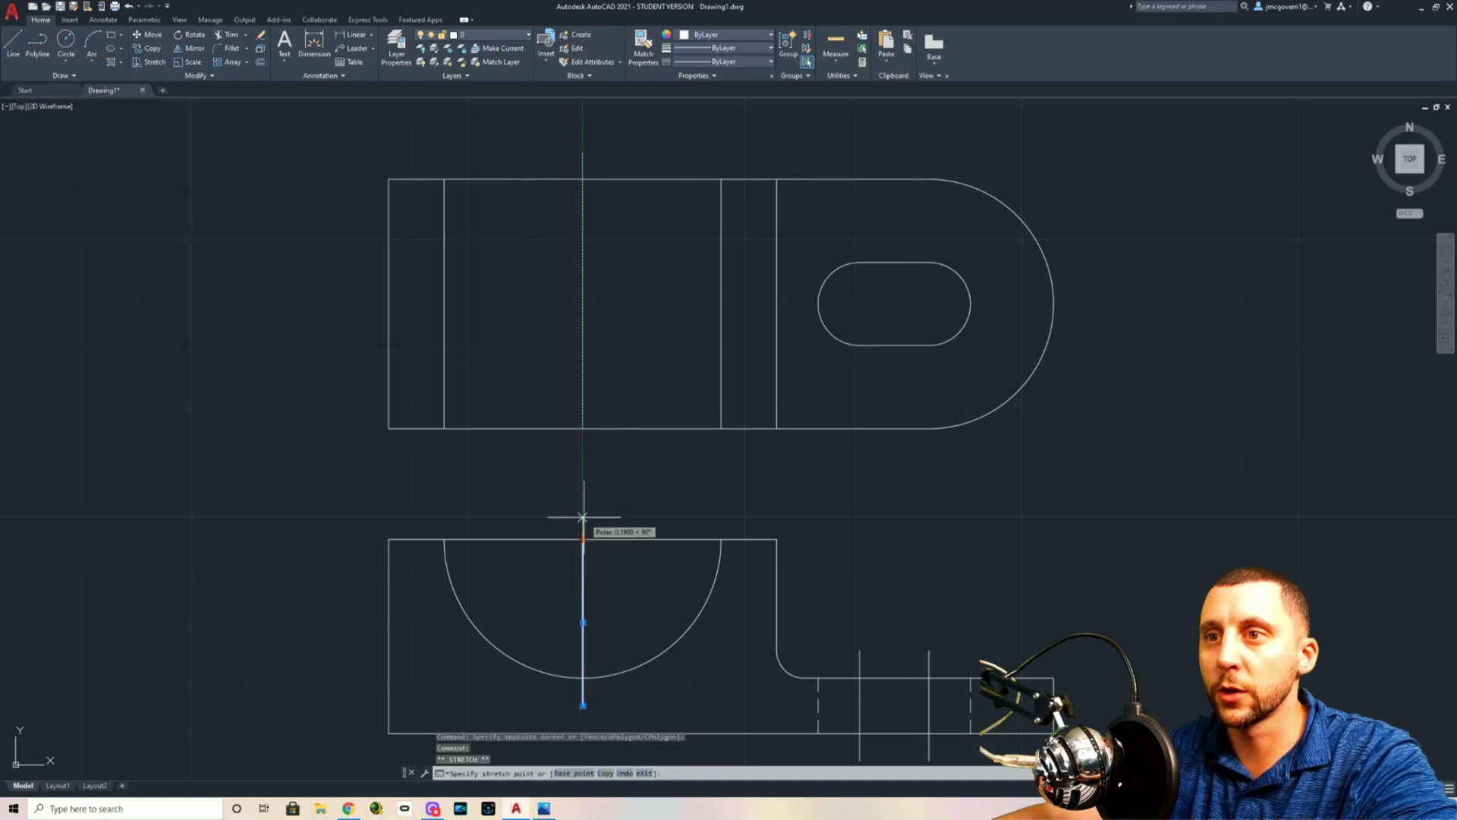
pyautogui.write('1/4')
pyautogui.press('Return')
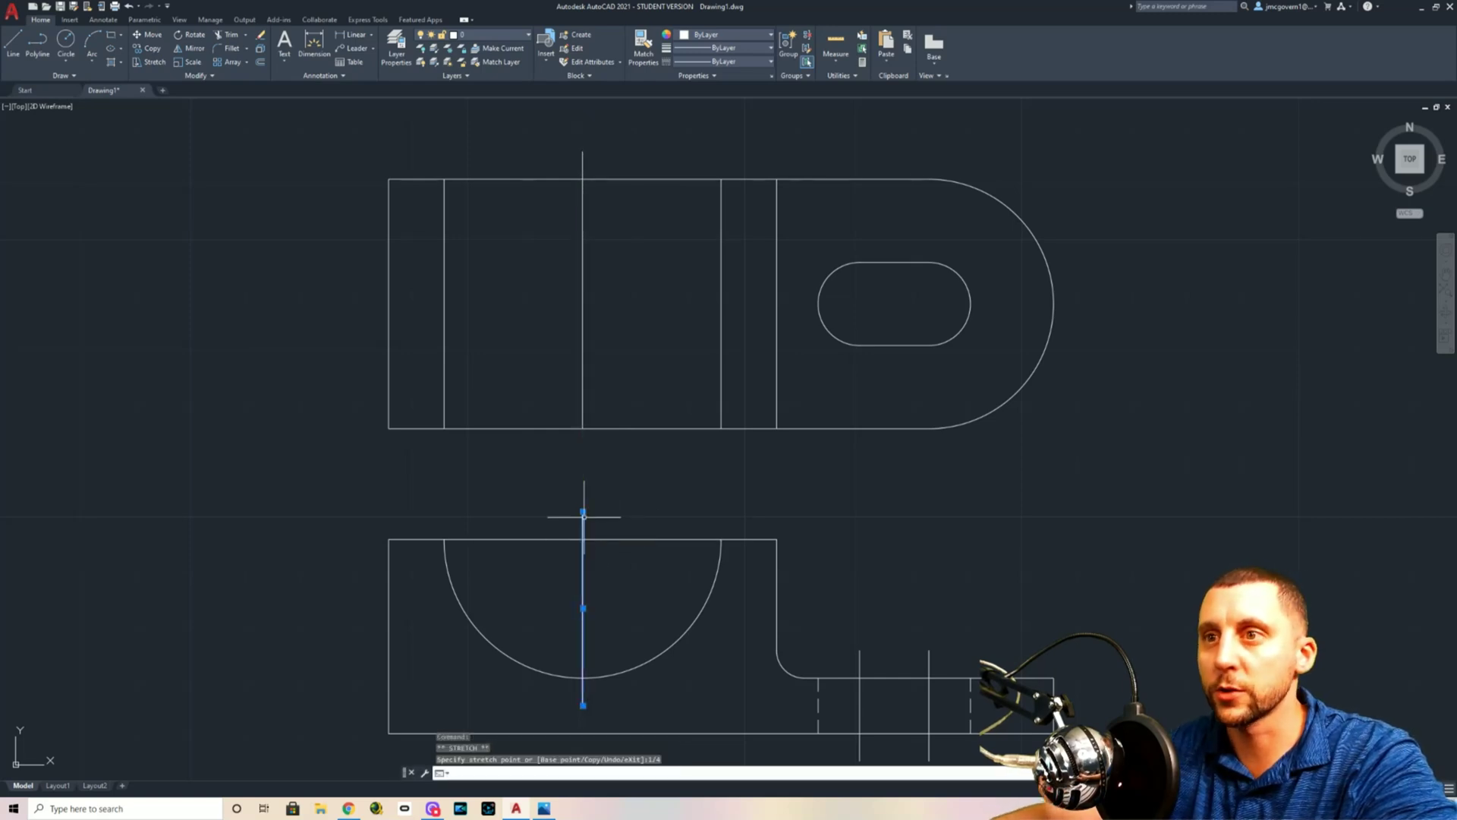
pyautogui.press('Escape')
# Stretch the lower end of the top view's vertical centerline 1/4 below the view's bottom edge
pyautogui.click(602, 390)
pyautogui.click(550, 402)
pyautogui.click(583, 428)
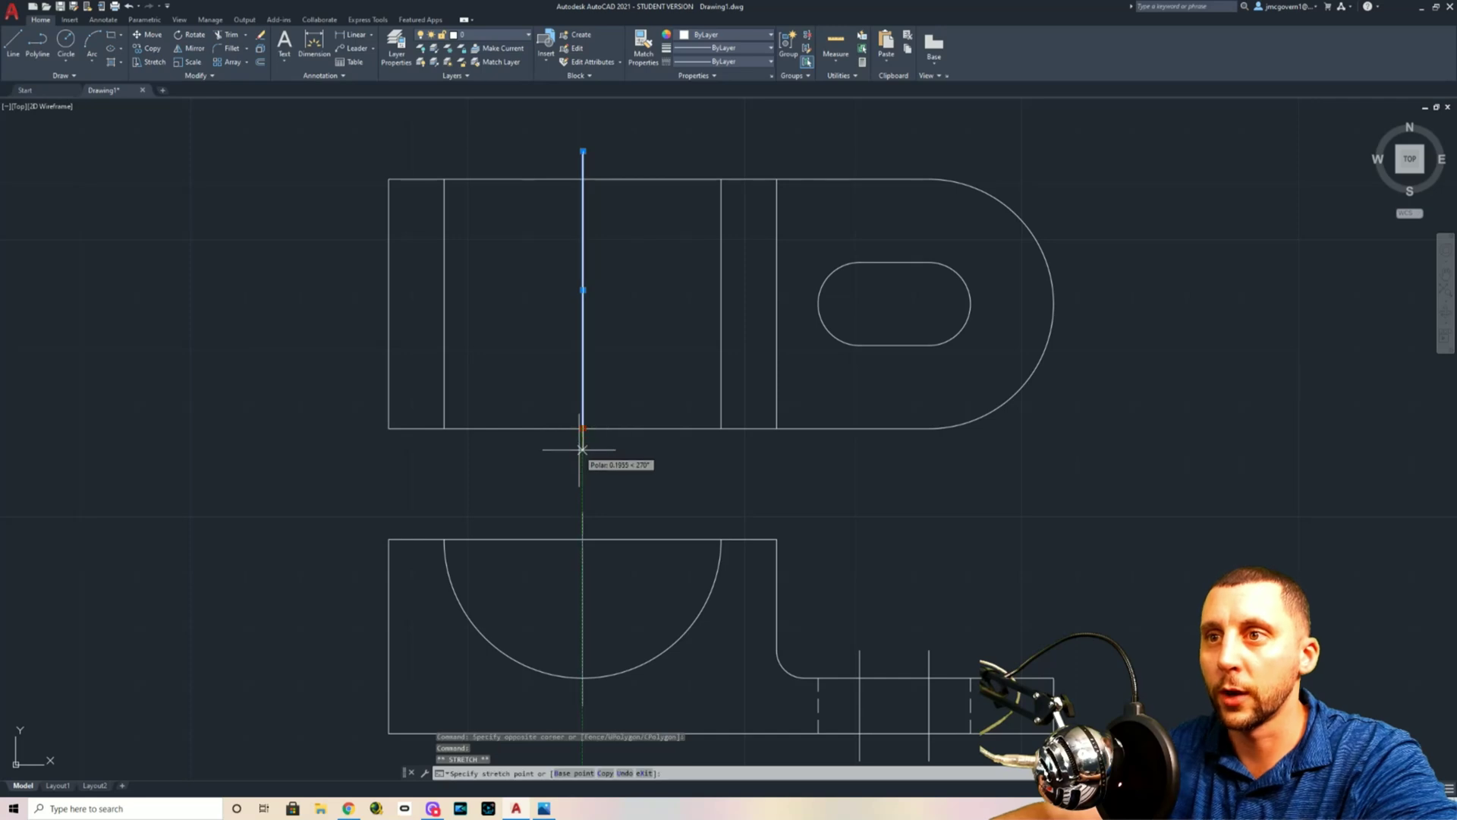
pyautogui.write('1/4')
pyautogui.press('Return')
pyautogui.press('Escape')
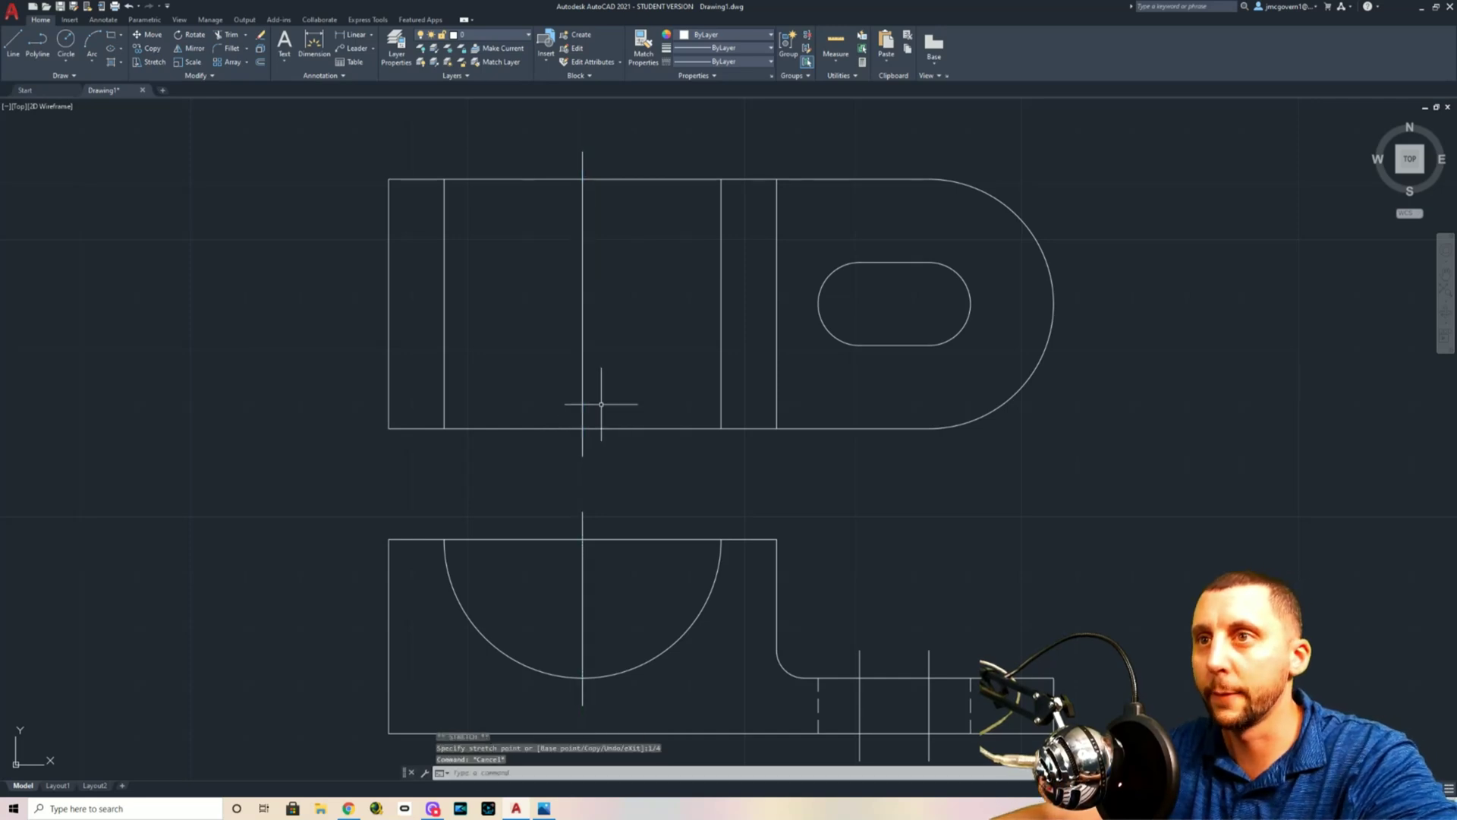
# Assign the CENTER2 linetype to both vertical arc centerlines, the horizontal line across the arc's opening and the two slot center lines
pyautogui.click(600, 282)
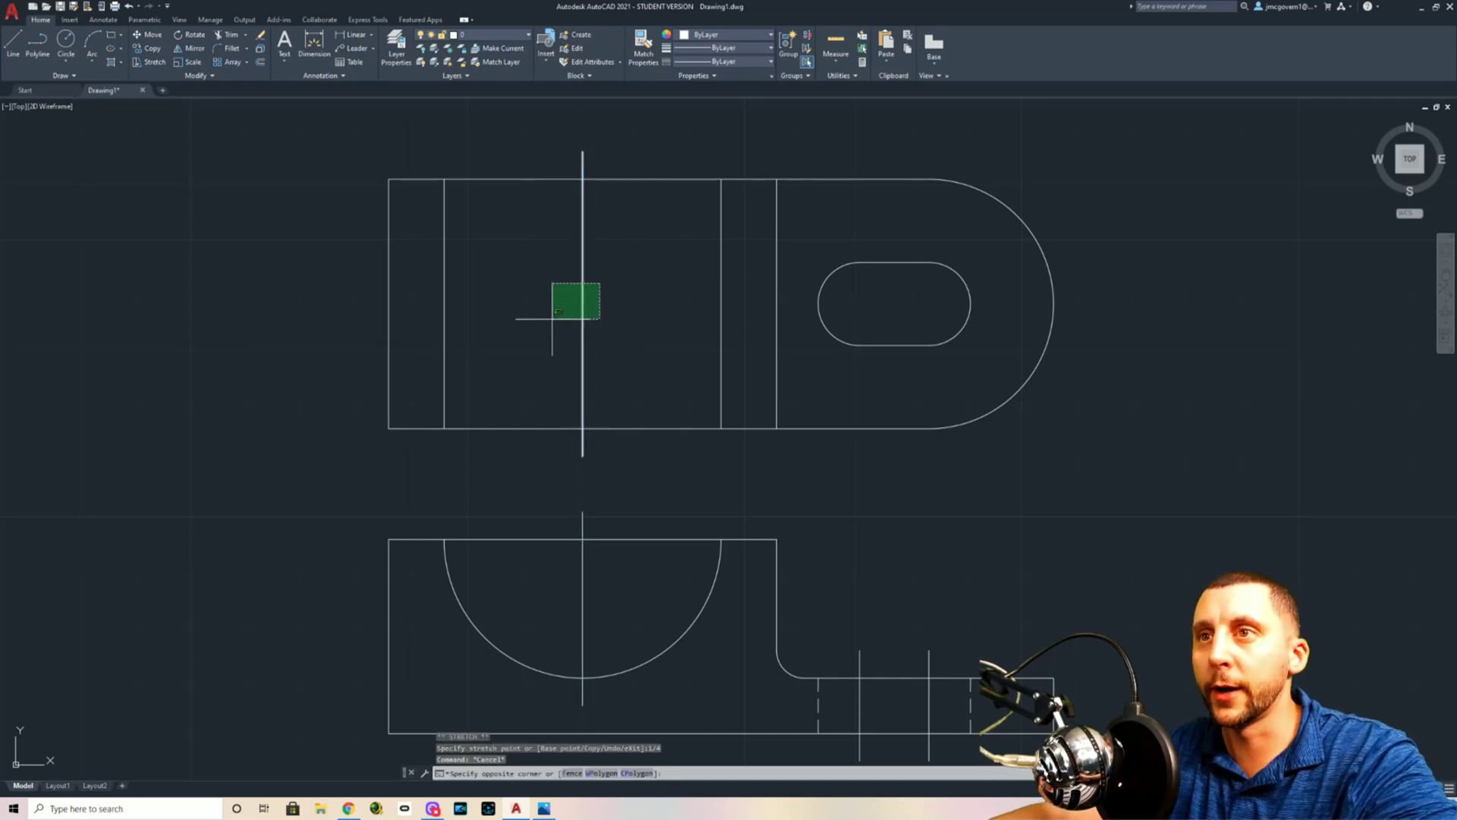
pyautogui.click(551, 319)
pyautogui.click(598, 523)
pyautogui.click(557, 546)
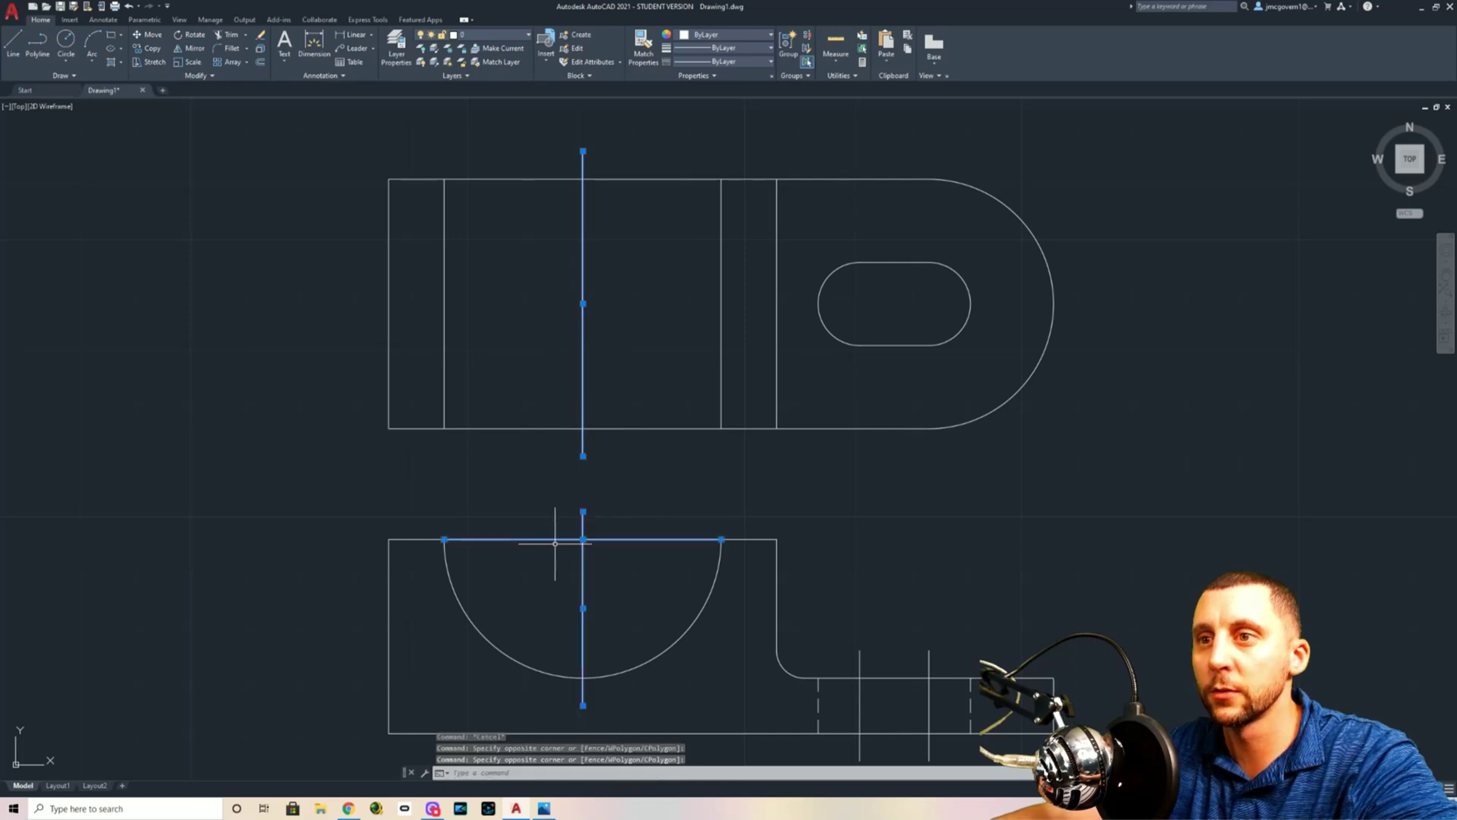
pyautogui.click(958, 689)
pyautogui.click(826, 712)
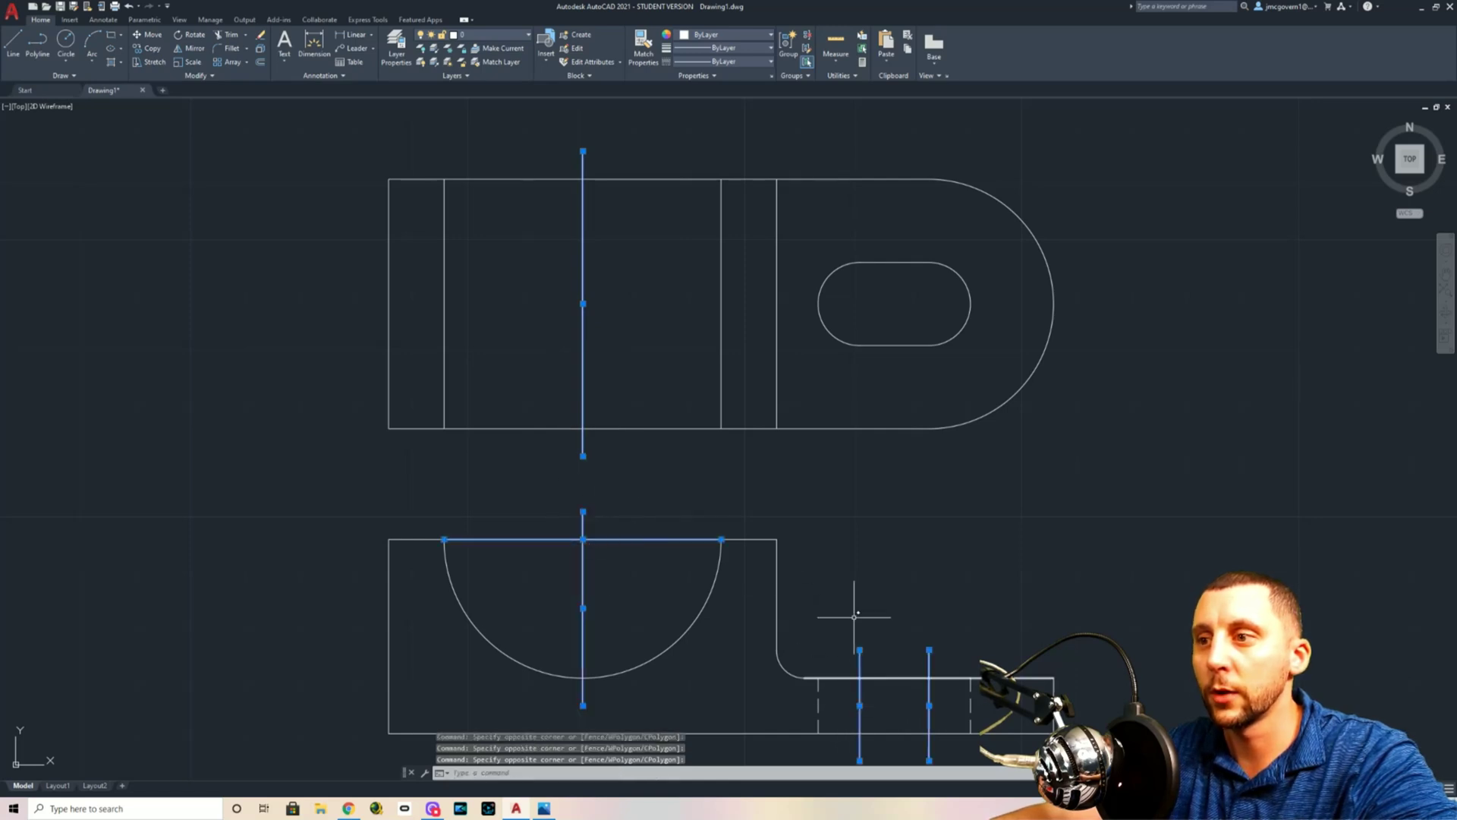
pyautogui.click(718, 62)
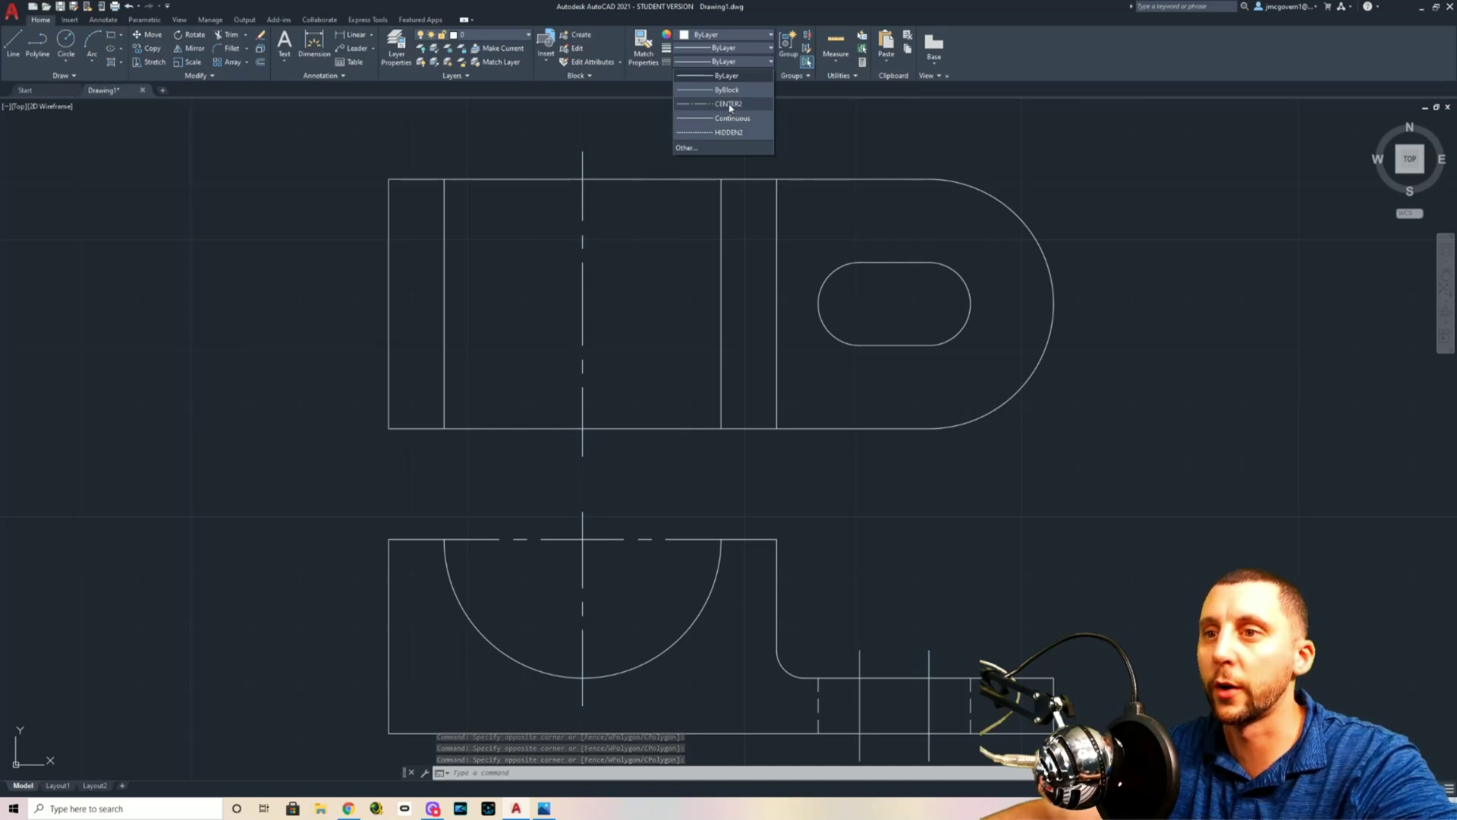
pyautogui.click(728, 104)
pyautogui.press('Escape')
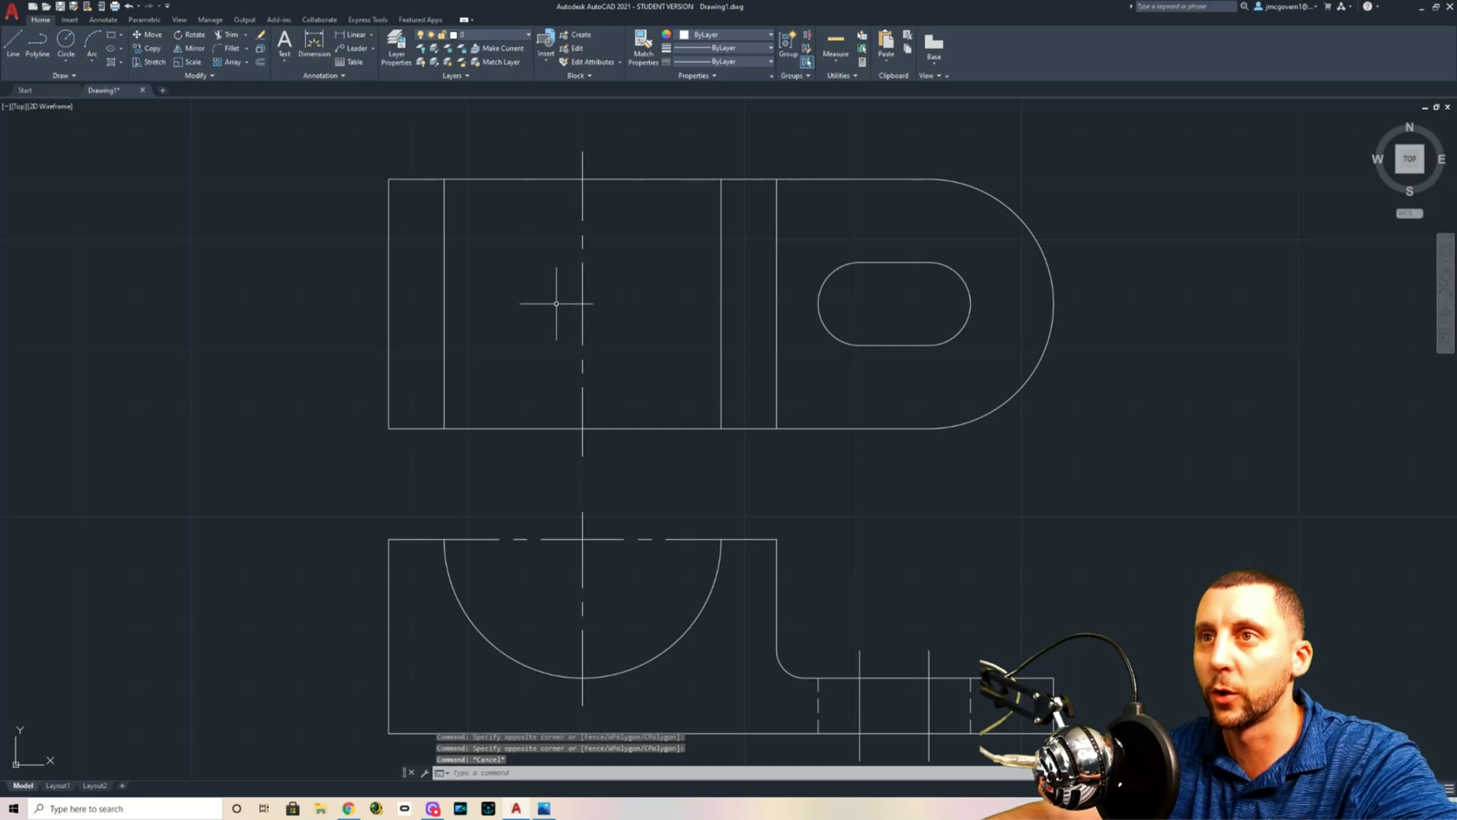
pyautogui.scroll(-3, 576, 524)
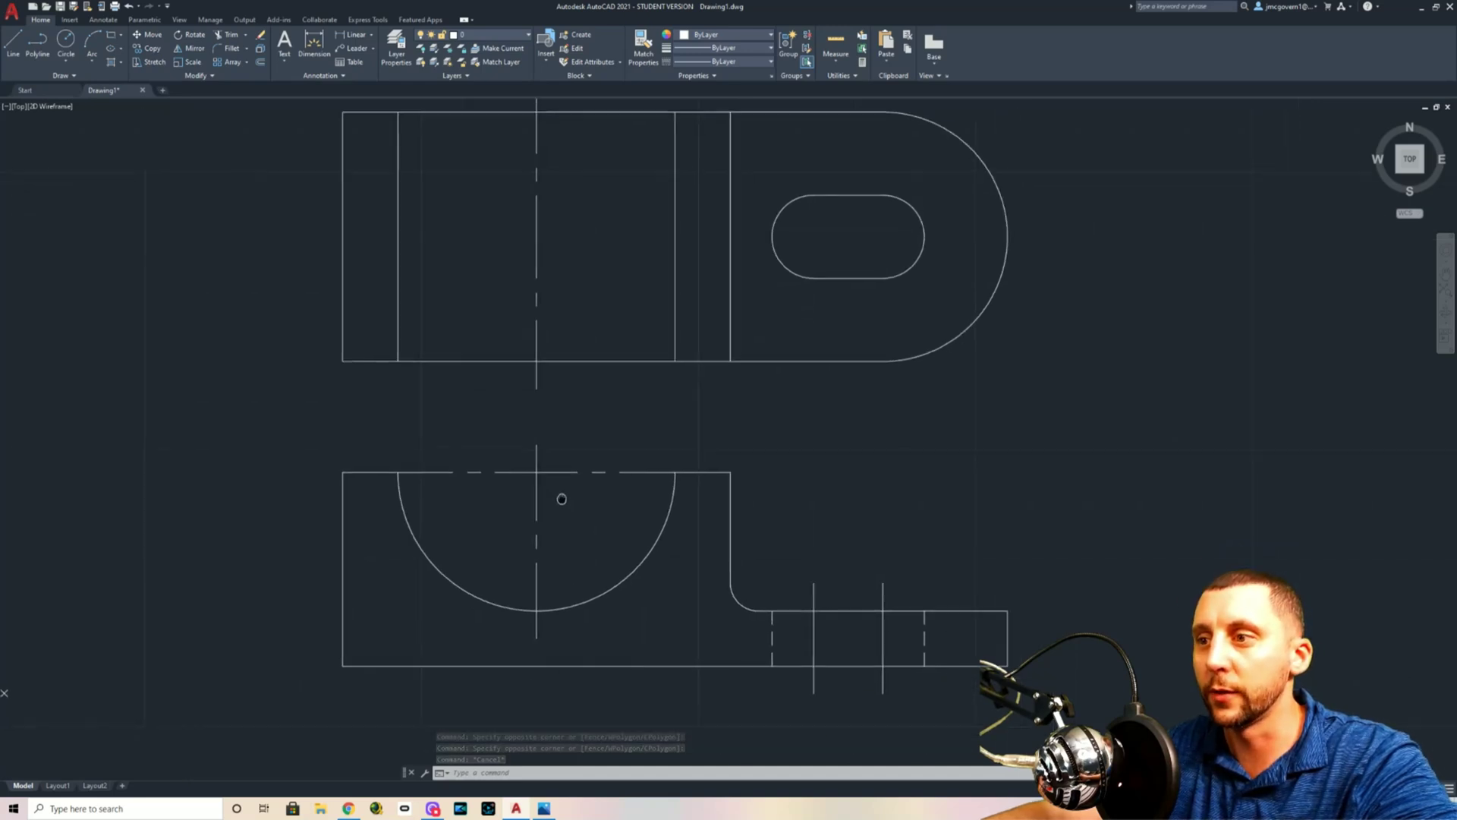
pyautogui.moveTo(561, 495); pyautogui.dragTo(544, 524, button='middle')
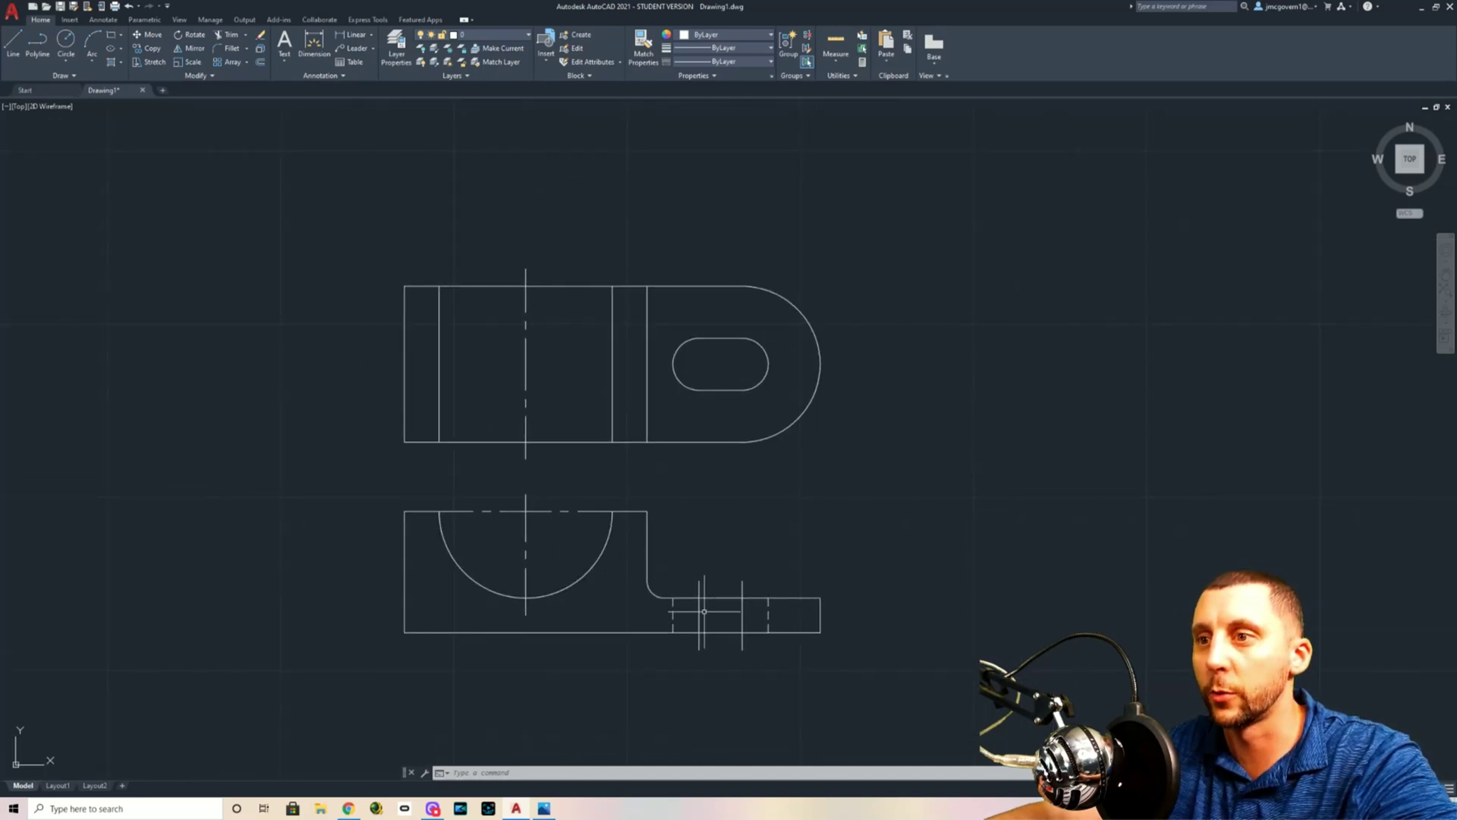
pyautogui.scroll(4, 700, 614)
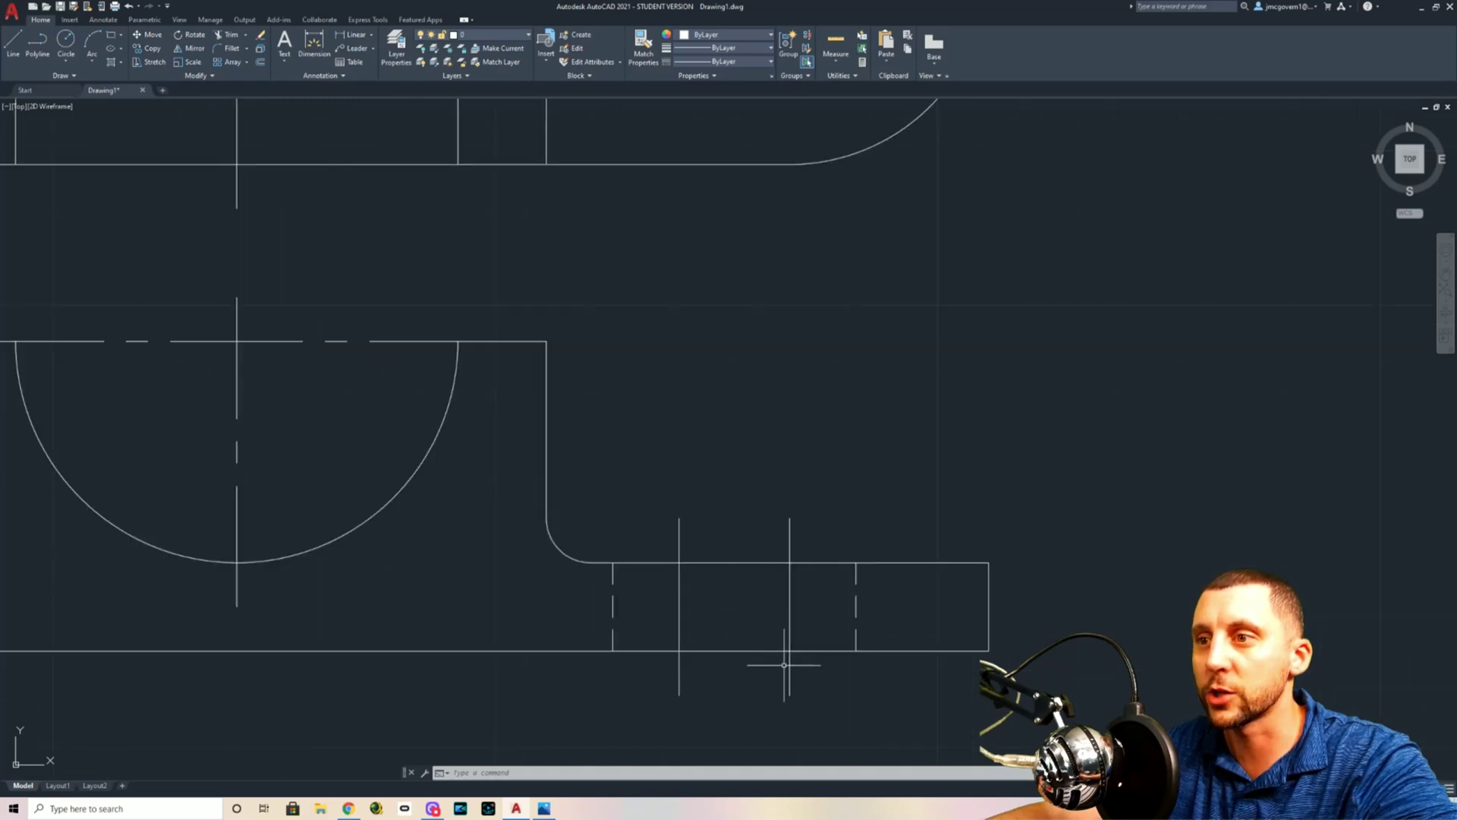
pyautogui.scroll(-4, 797, 618)
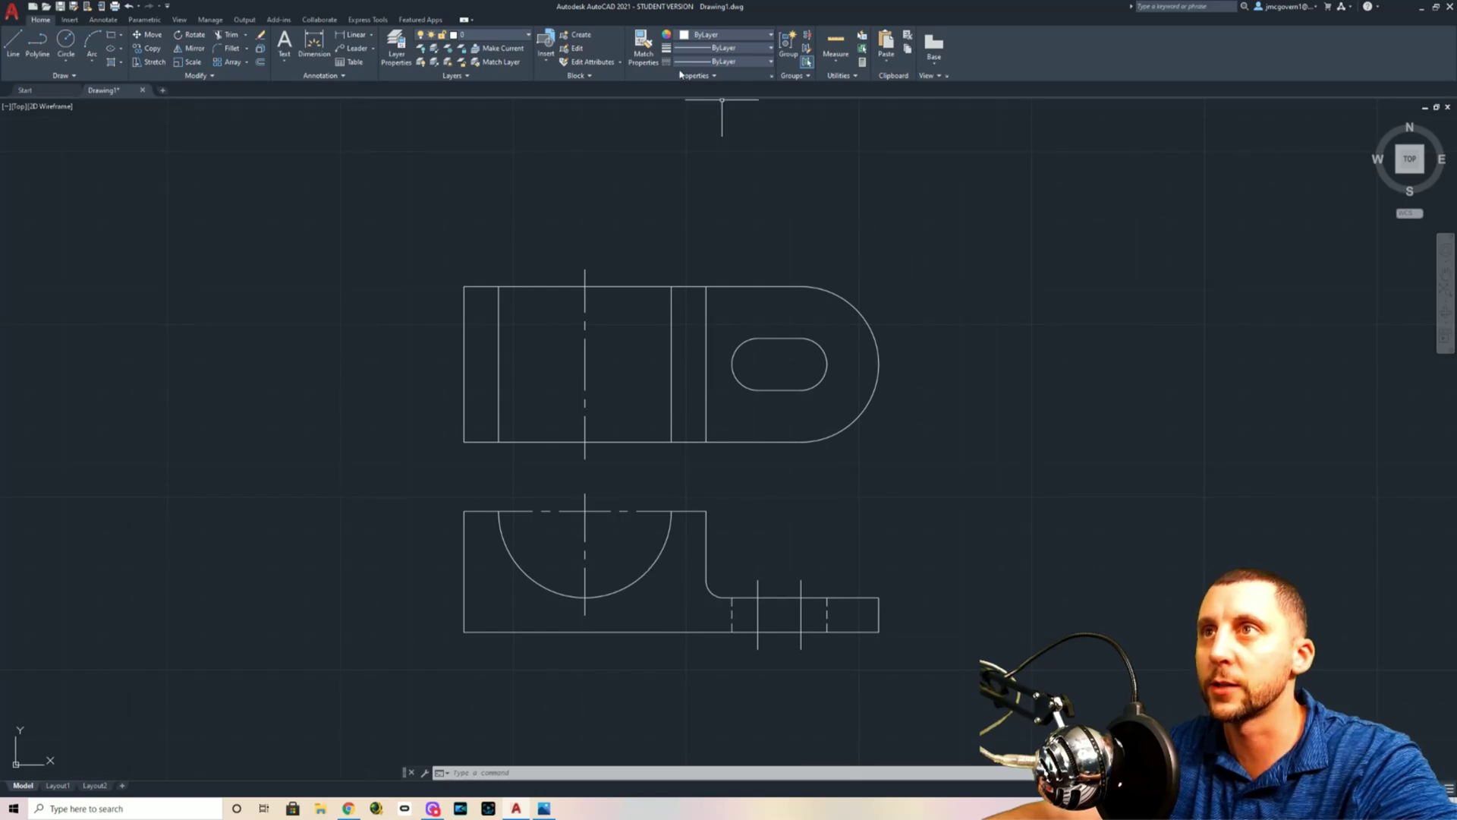
pyautogui.click(706, 63)
pyautogui.click(718, 147)
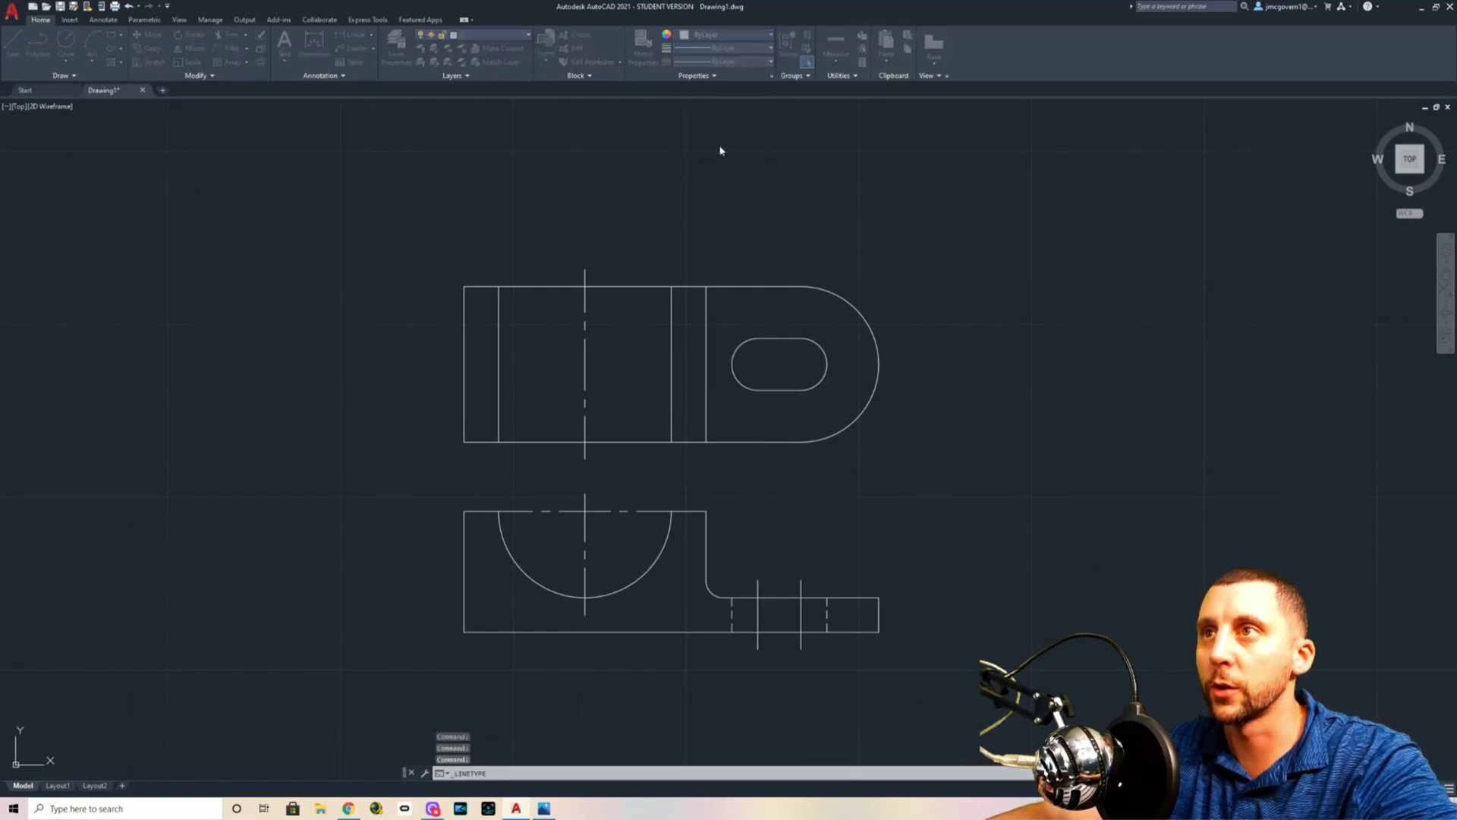
pyautogui.click(816, 307)
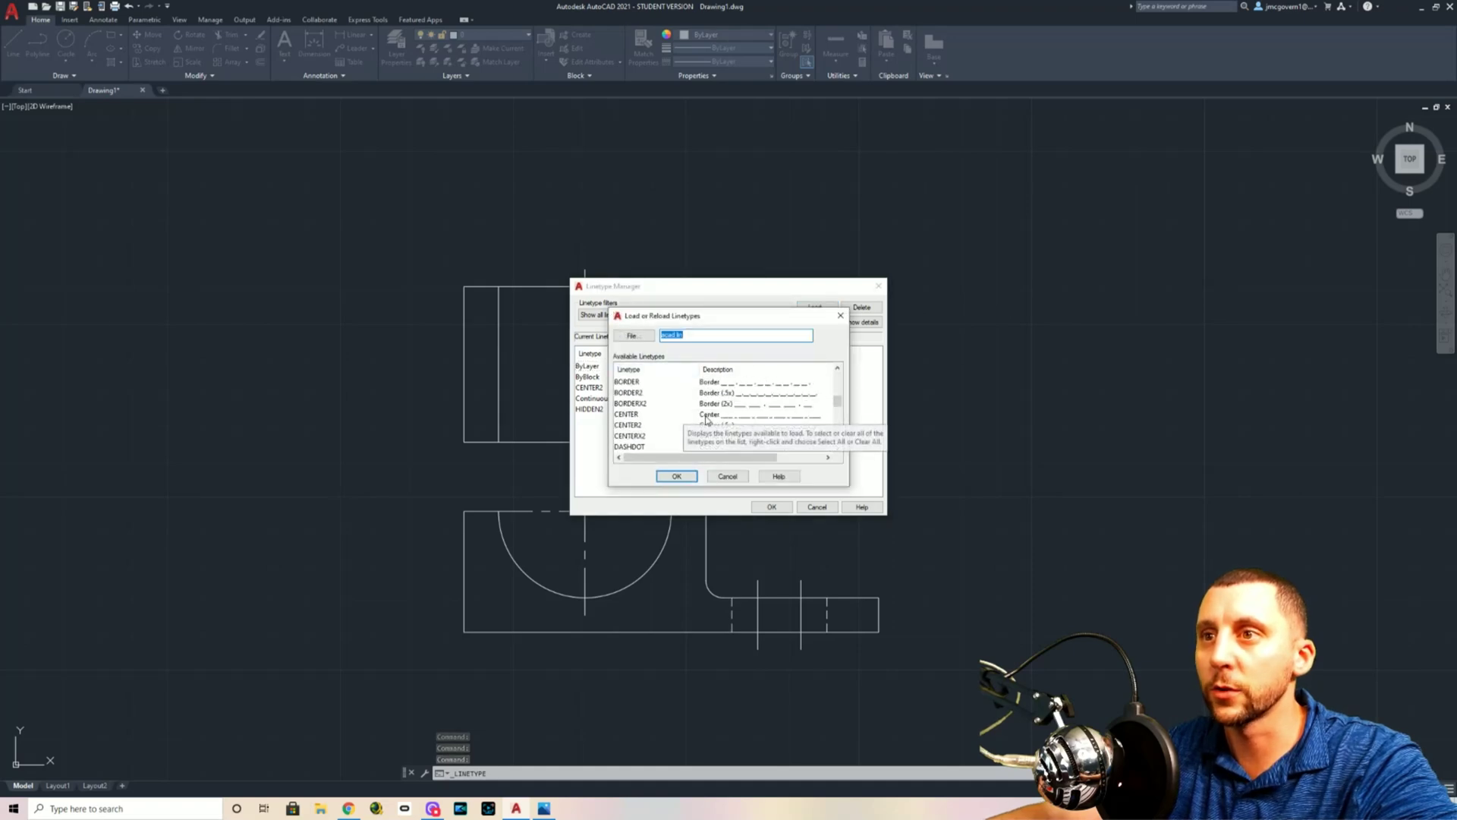
pyautogui.click(630, 437)
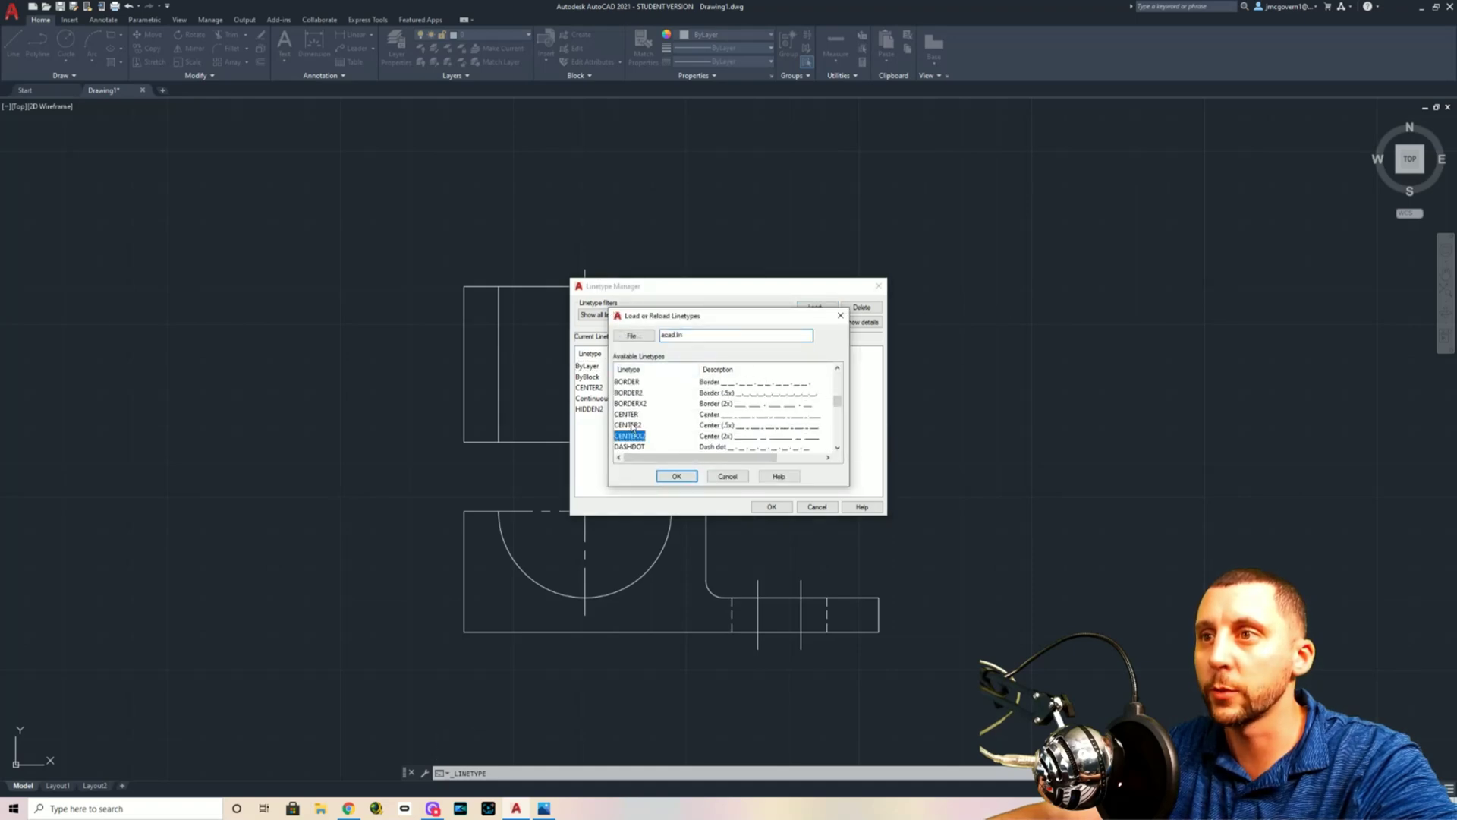
pyautogui.click(733, 477)
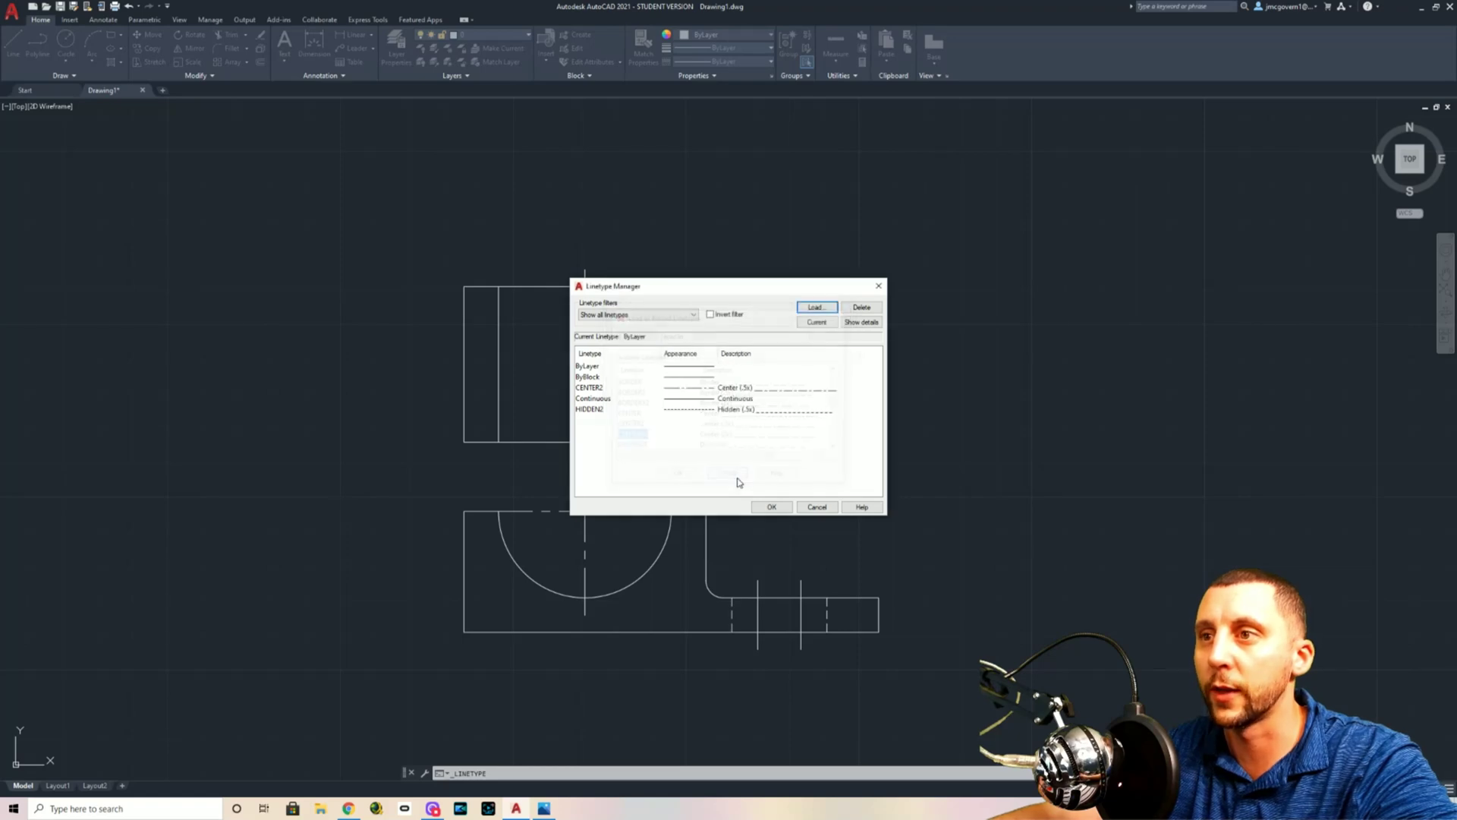
pyautogui.click(879, 287)
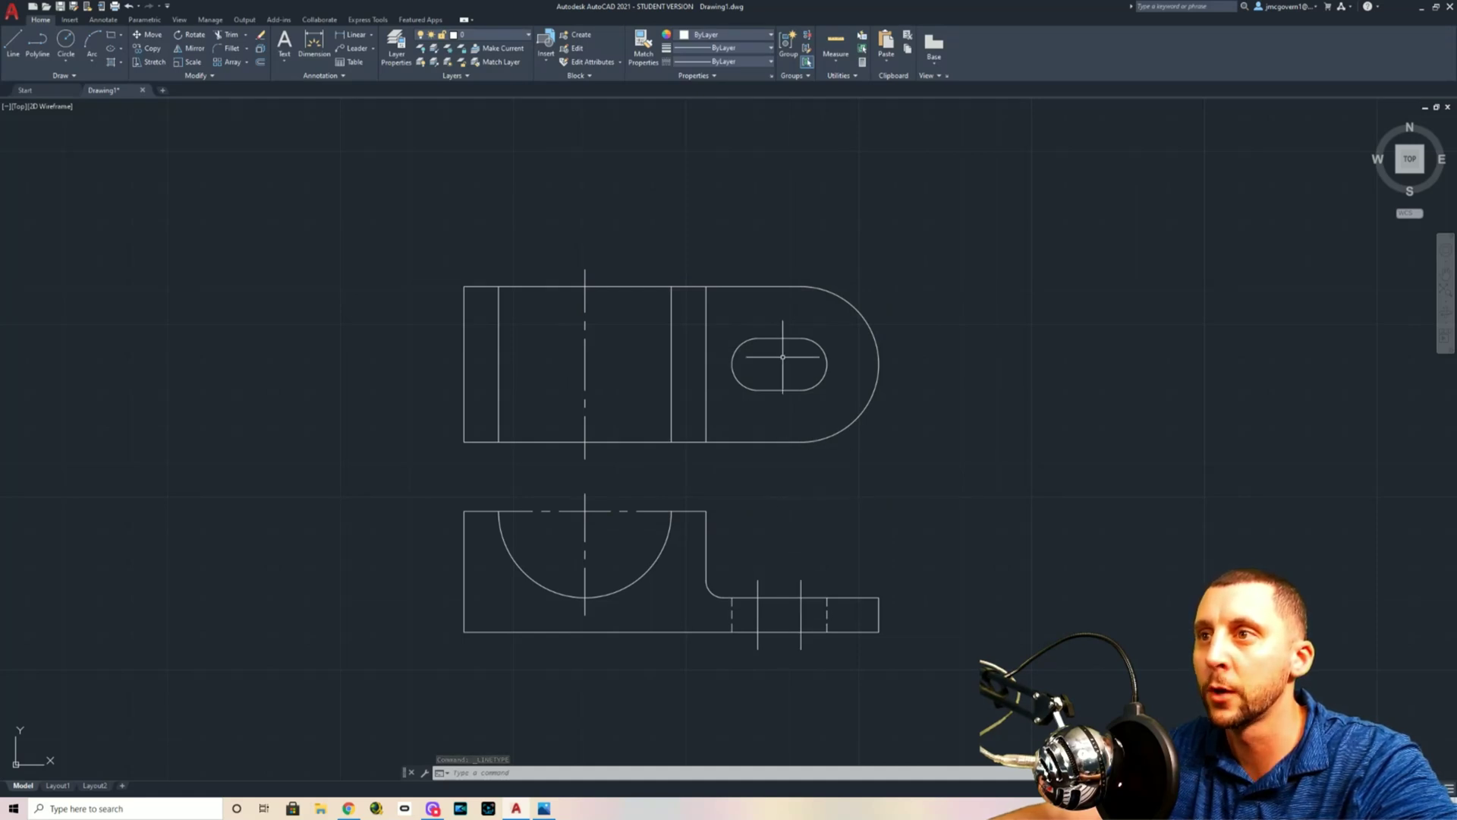
# Draw a horizontal line across the top view's slot between the outermost points of its two end arcs
pyautogui.scroll(6, 774, 361)
pyautogui.write('l')
pyautogui.press('Return')
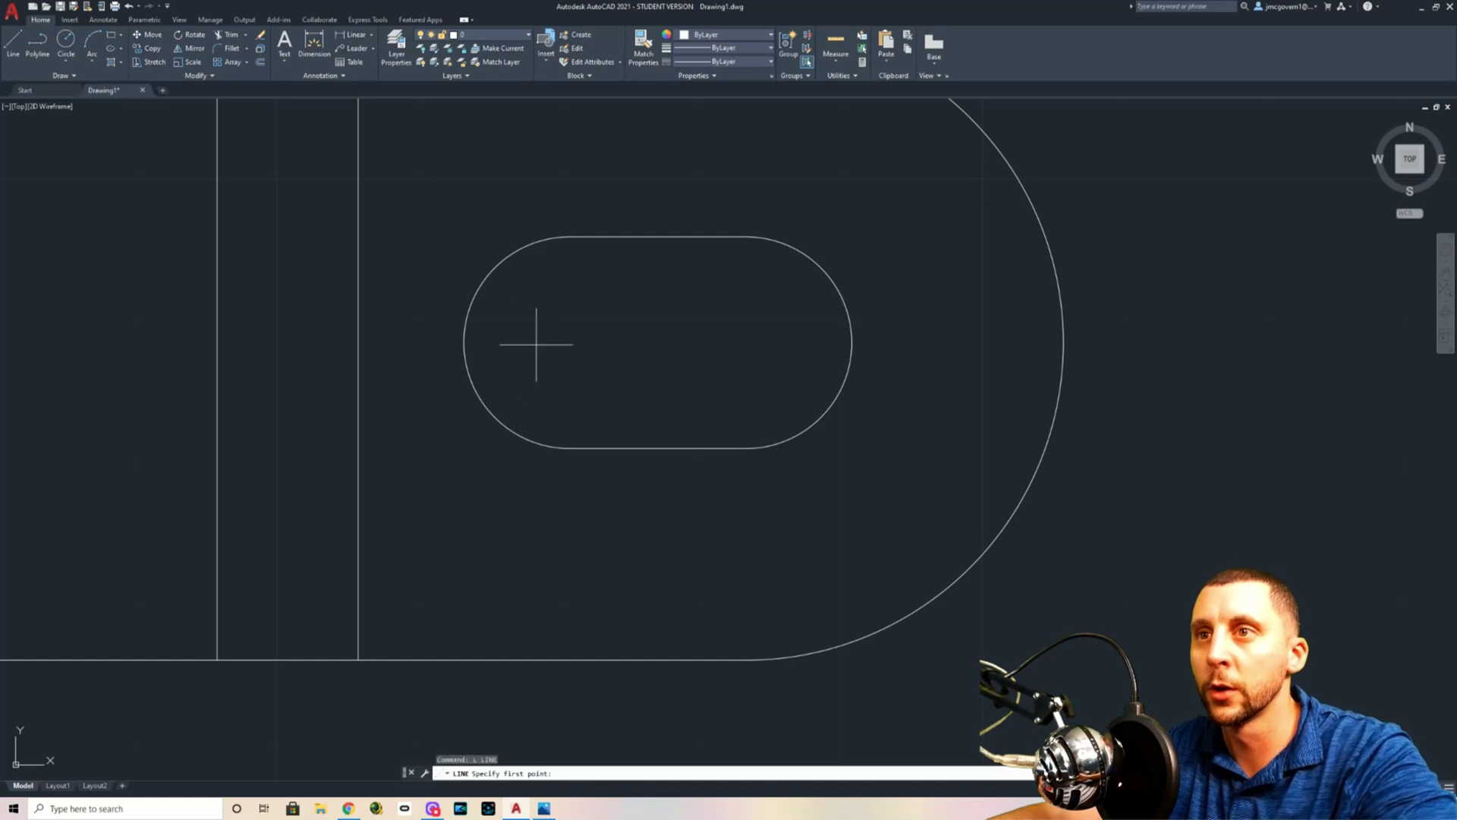
pyautogui.click(464, 342)
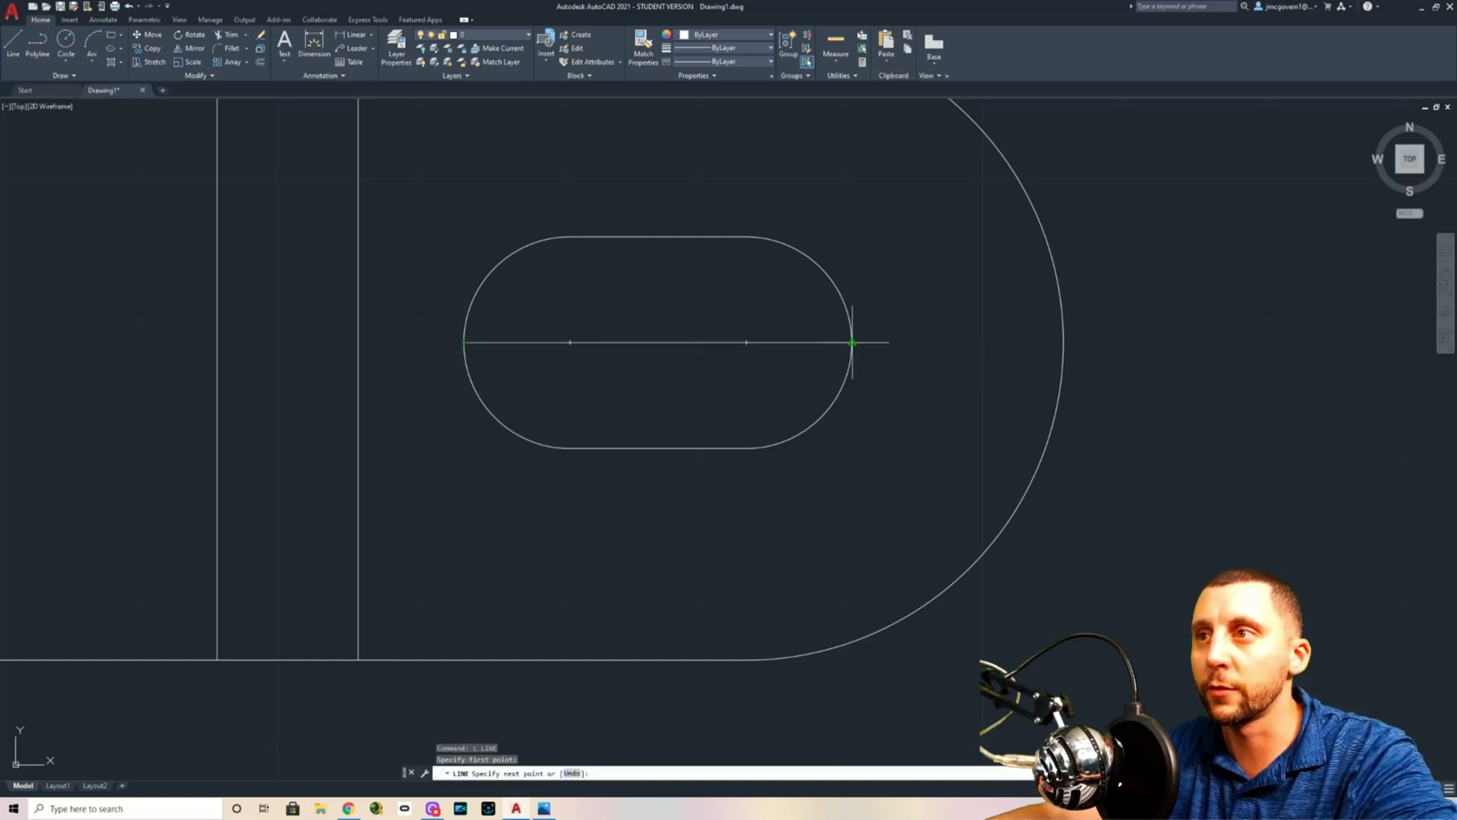
pyautogui.click(851, 342)
pyautogui.press('Escape')
# Stretch both ends of the slot's horizontal centerline outward by 1/4
pyautogui.click(797, 334)
pyautogui.click(852, 384)
pyautogui.press('Delete')
pyautogui.click(831, 342)
pyautogui.click(852, 343)
pyautogui.write('1/4')
pyautogui.press('Return')
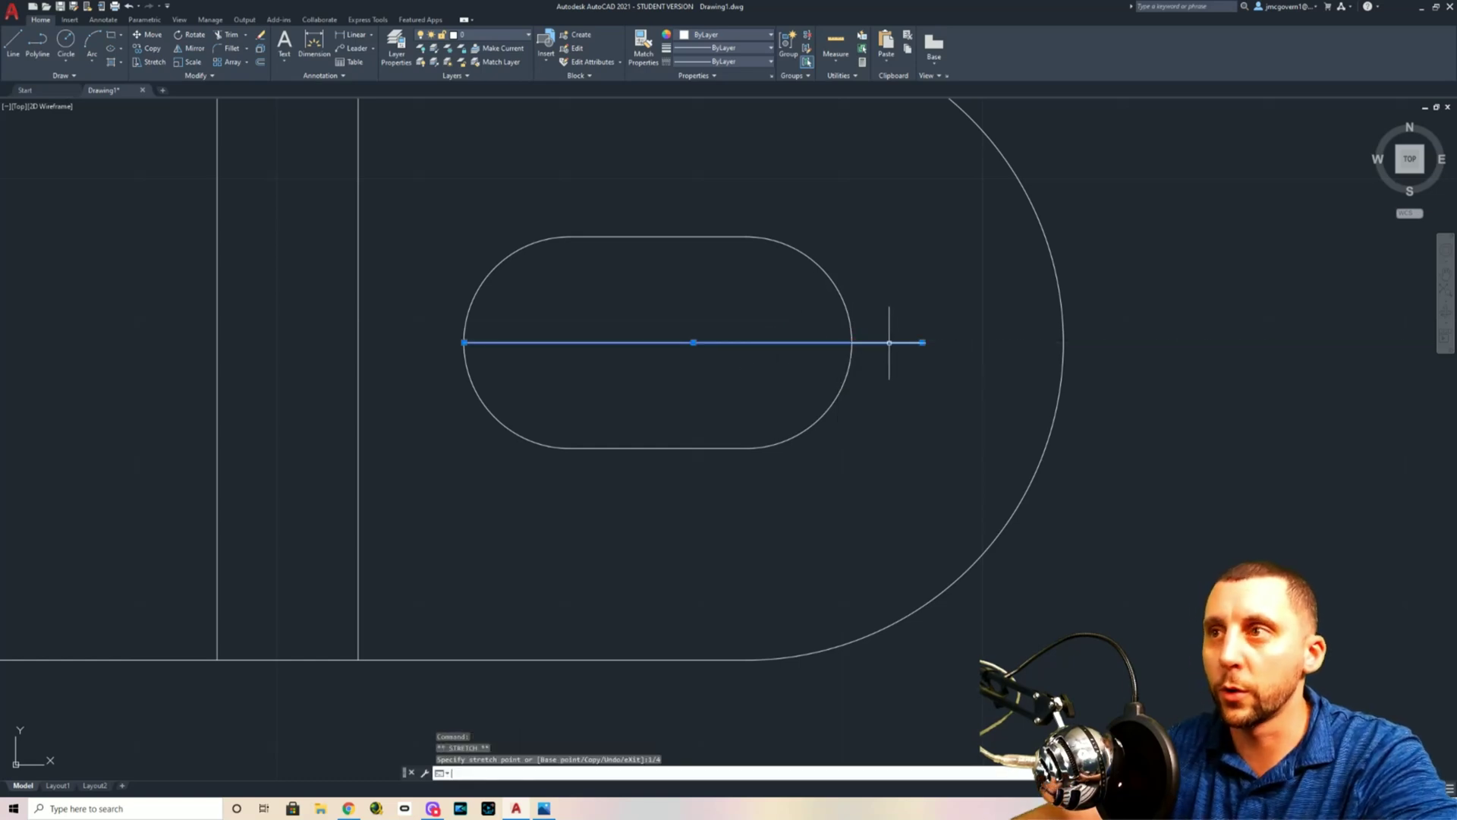
pyautogui.click(464, 342)
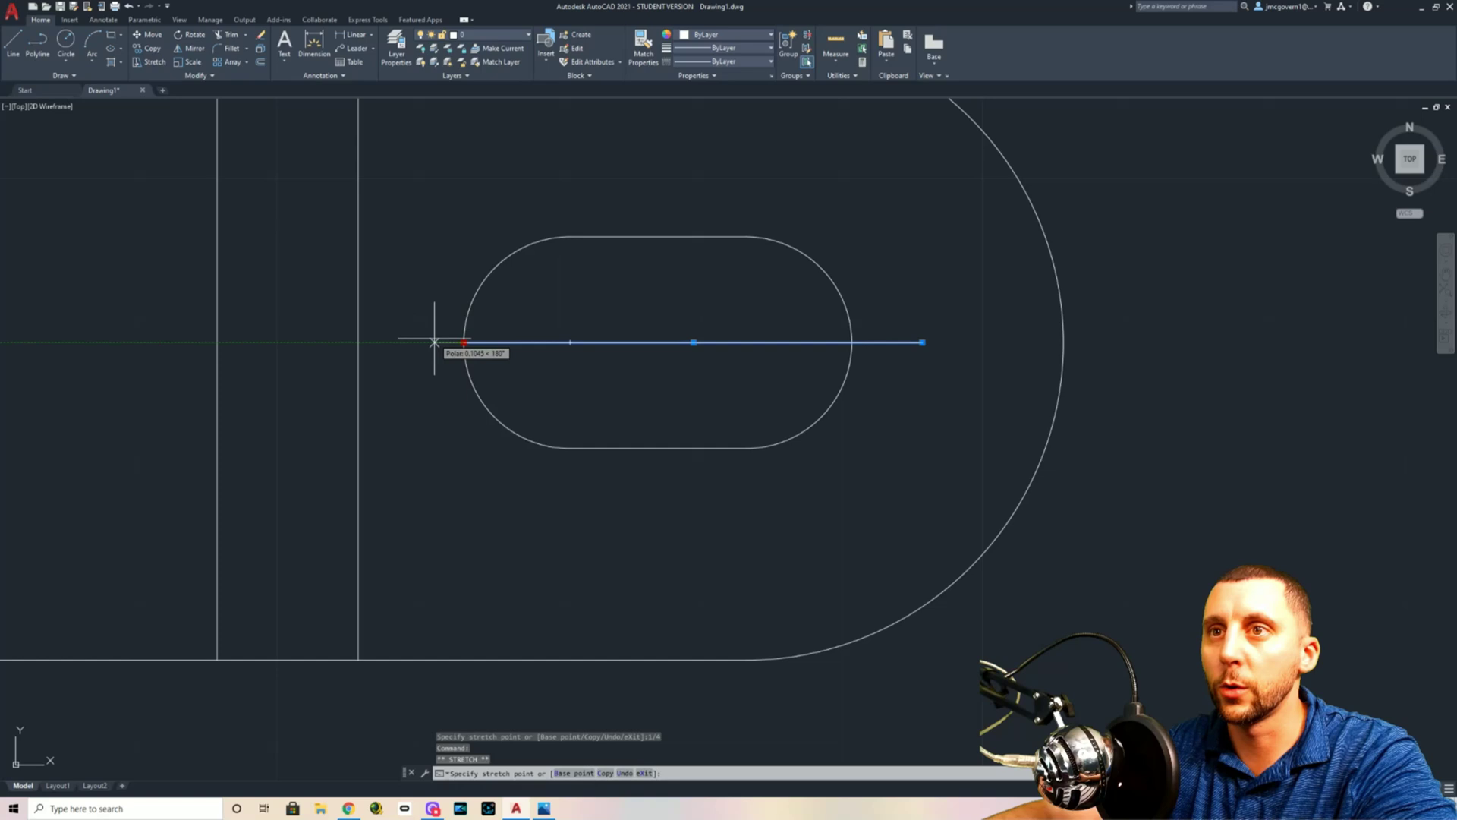
pyautogui.write('1/4')
pyautogui.press('Return')
pyautogui.press('Escape')
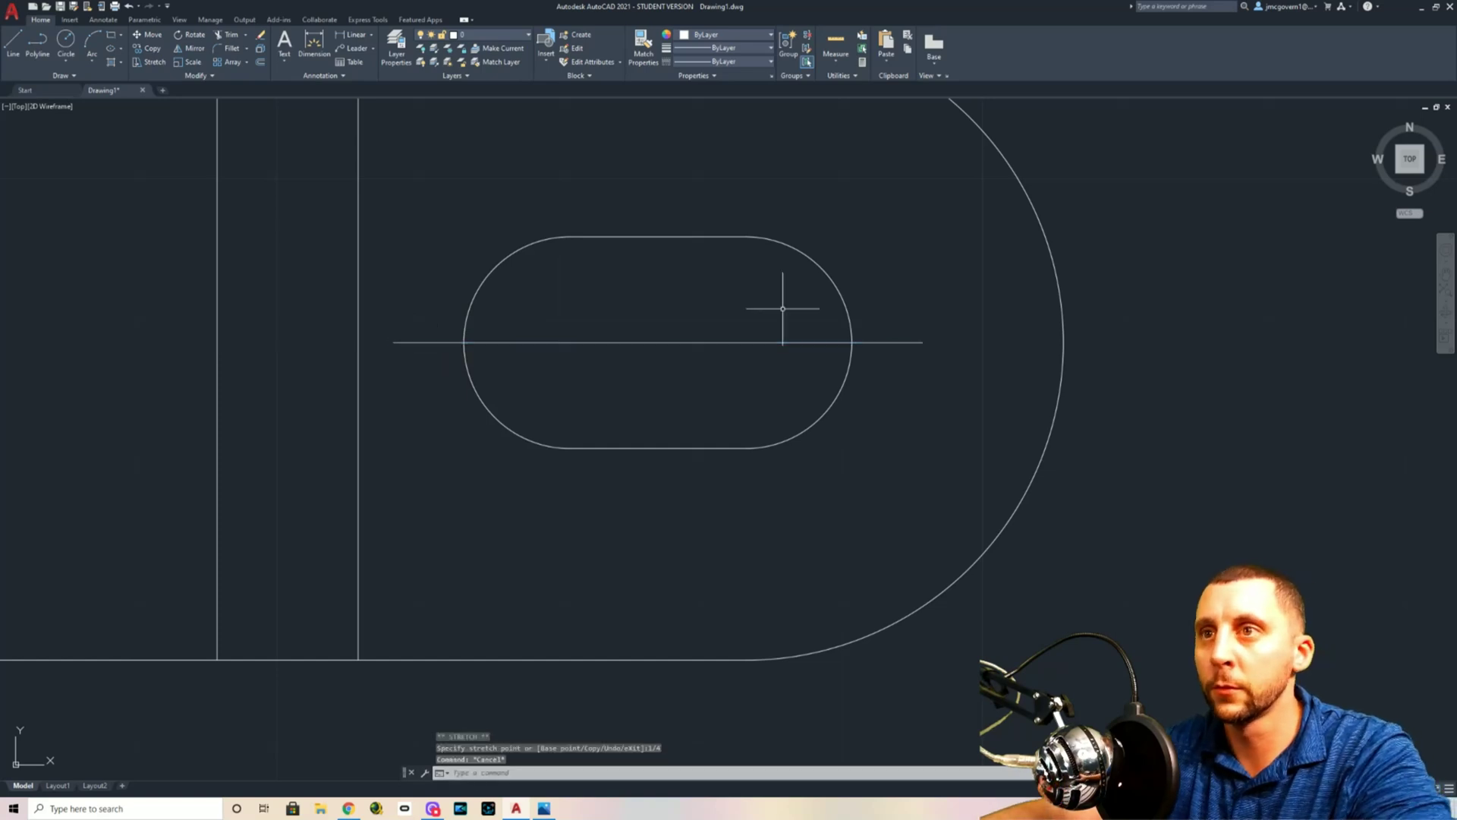
# Draw two vertical lines across the top view's slot, each joining the upper and lower ends of an end arc
pyautogui.write('l')
pyautogui.press('Return')
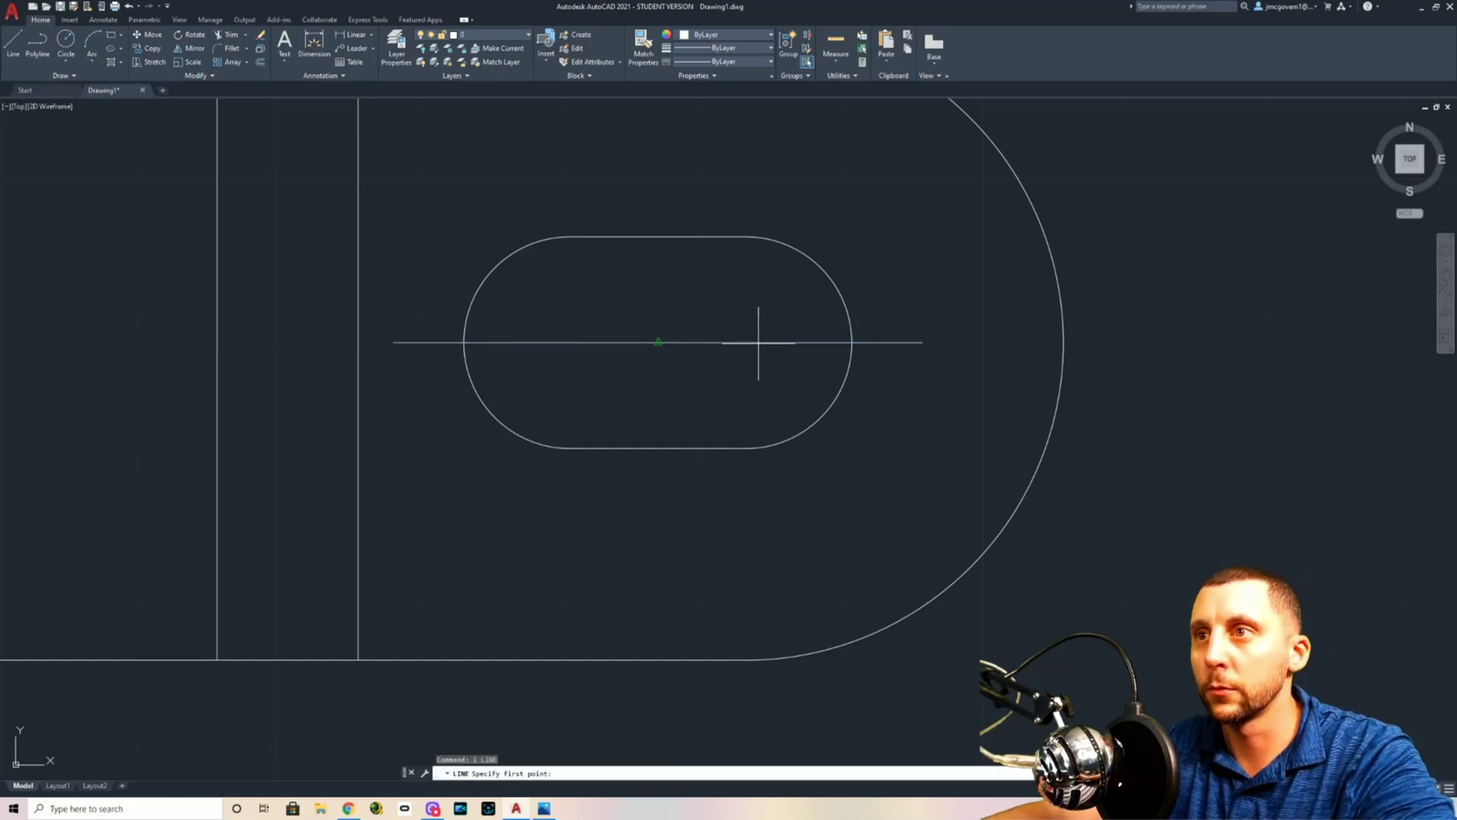
pyautogui.click(746, 236)
pyautogui.click(747, 448)
pyautogui.press('Return')
pyautogui.press('Return')
pyautogui.click(569, 237)
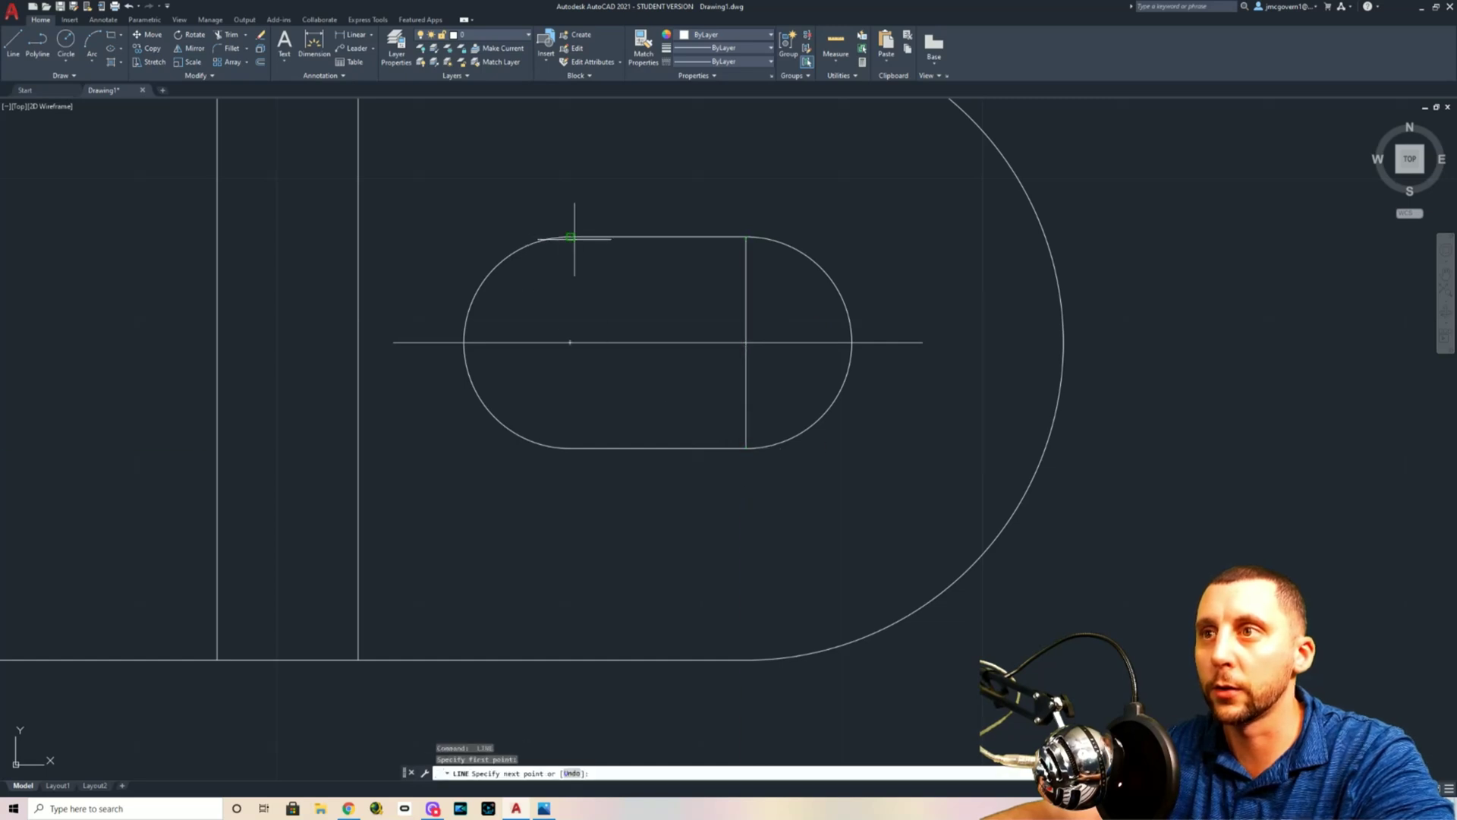
pyautogui.click(570, 448)
pyautogui.press('Escape')
# Stretch the slot's left vertical centerline 1/4 beyond the slot at both ends
pyautogui.click(590, 397)
pyautogui.click(561, 433)
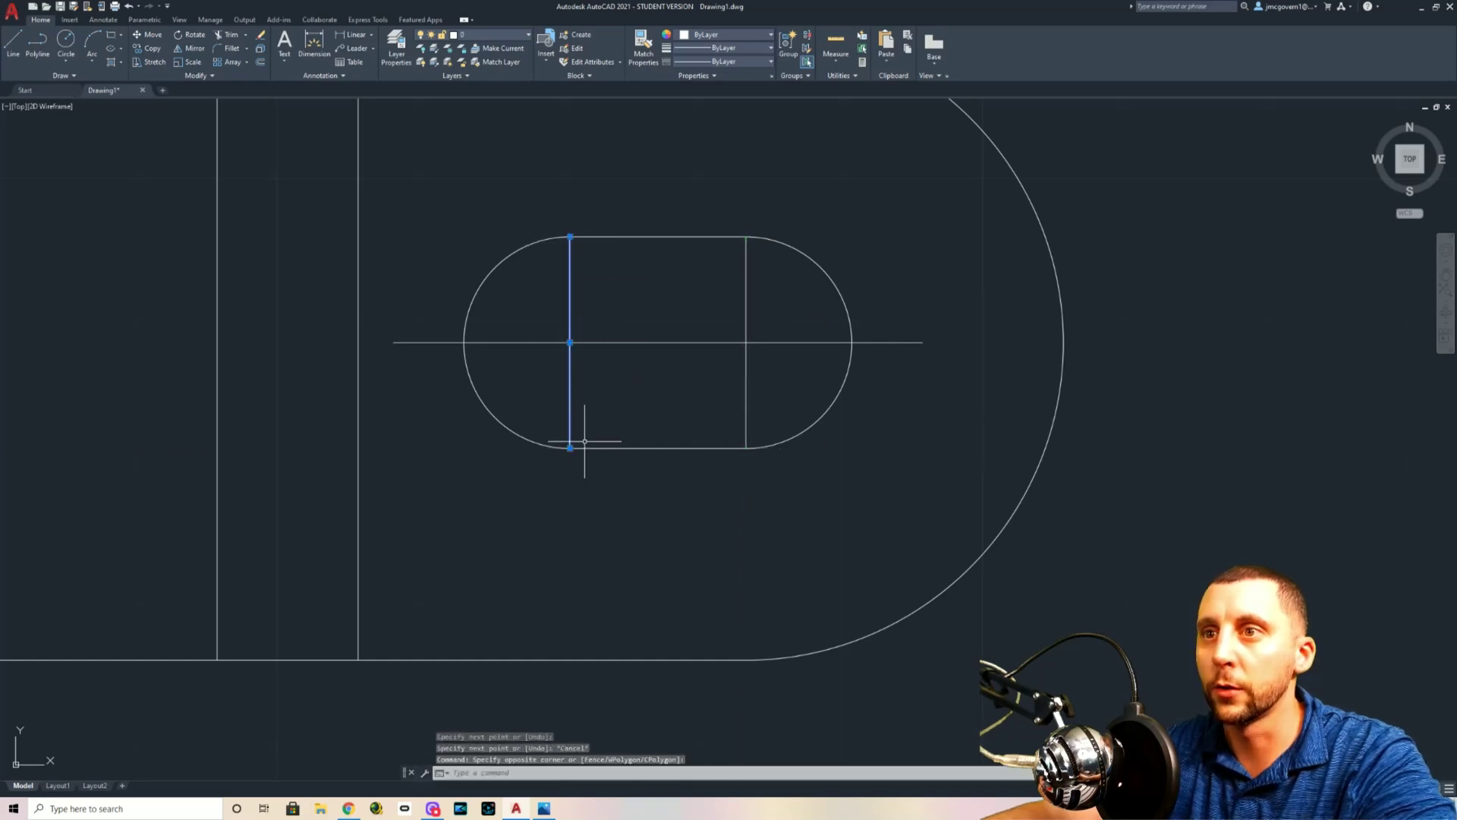
pyautogui.click(570, 448)
pyautogui.write('1/4')
pyautogui.press('Return')
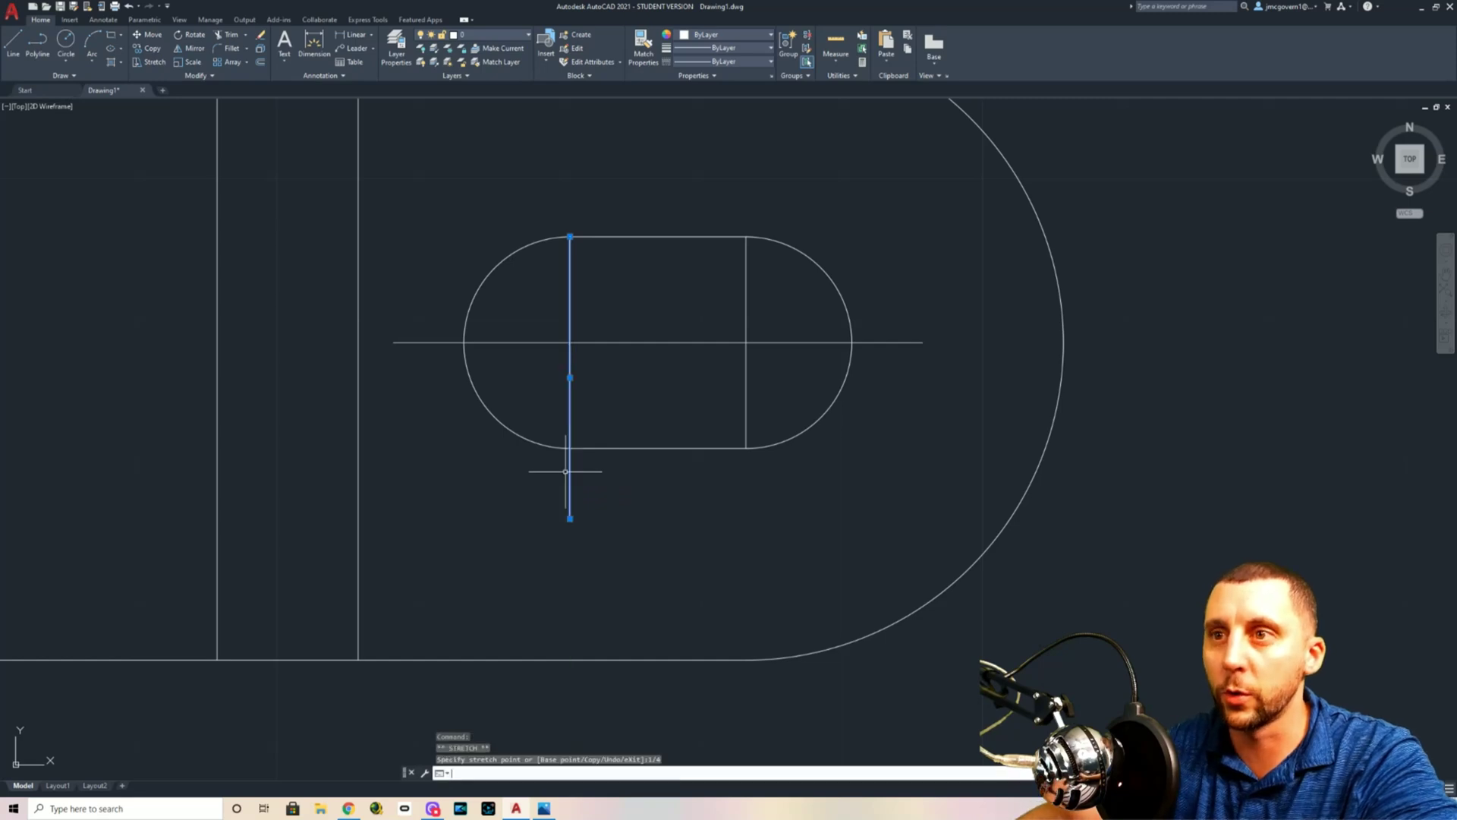
pyautogui.click(570, 235)
pyautogui.write('1/4')
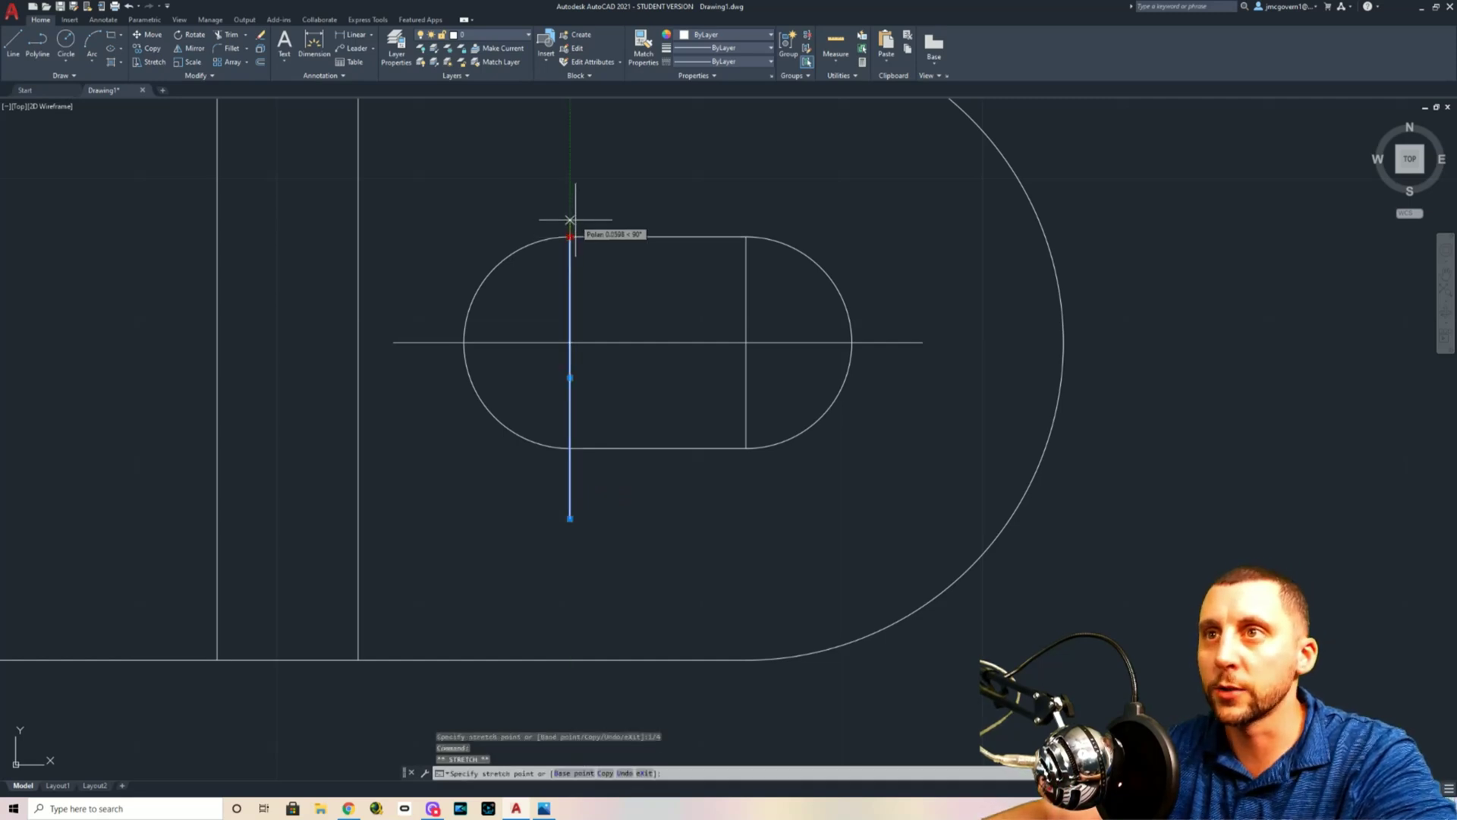
pyautogui.press('Return')
# Stretch the slot's right vertical centerline 1/4 beyond the slot at both ends
pyautogui.click(767, 254)
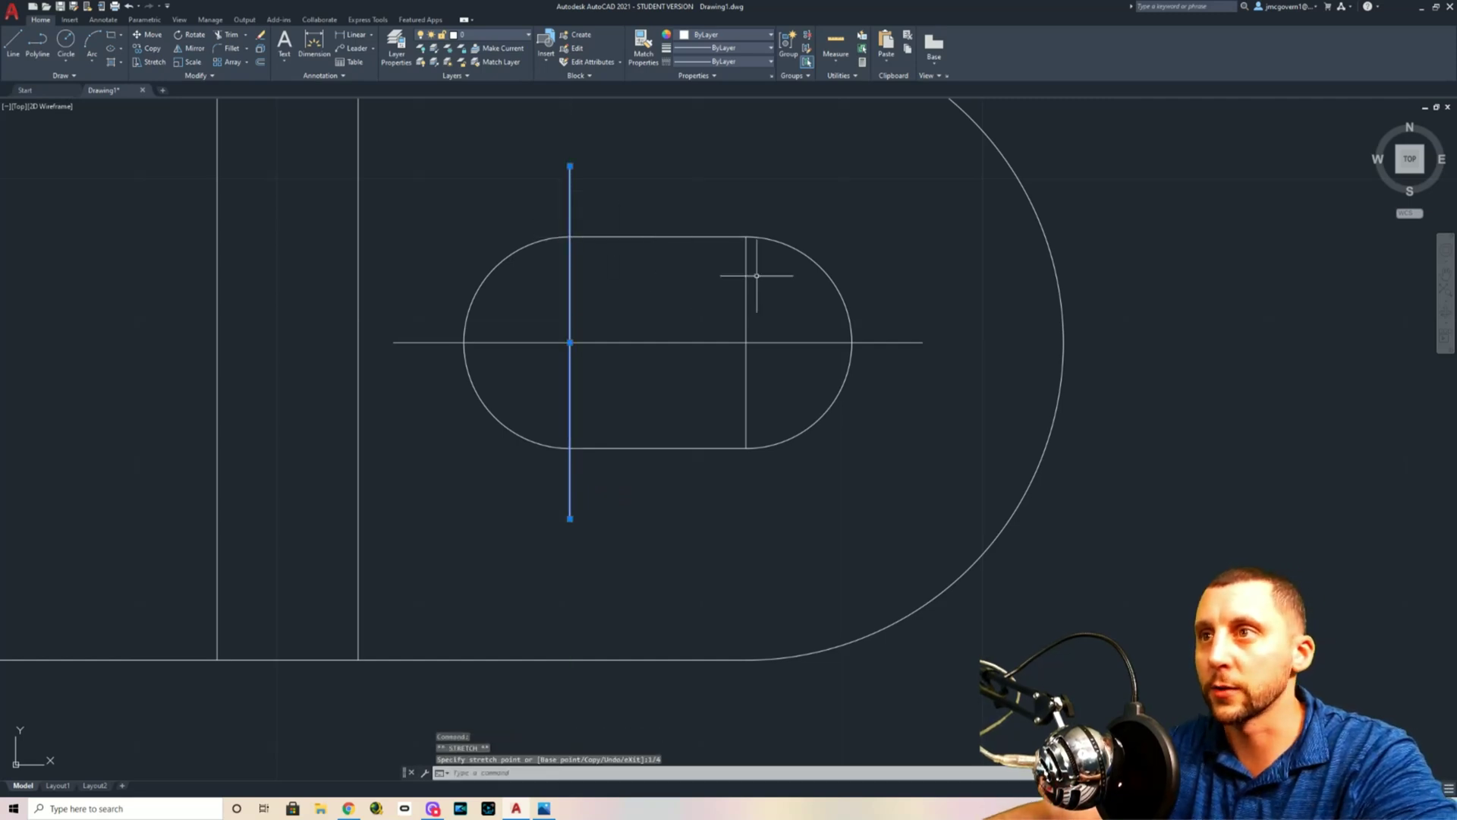
pyautogui.click(736, 277)
pyautogui.click(746, 236)
pyautogui.write('1/4')
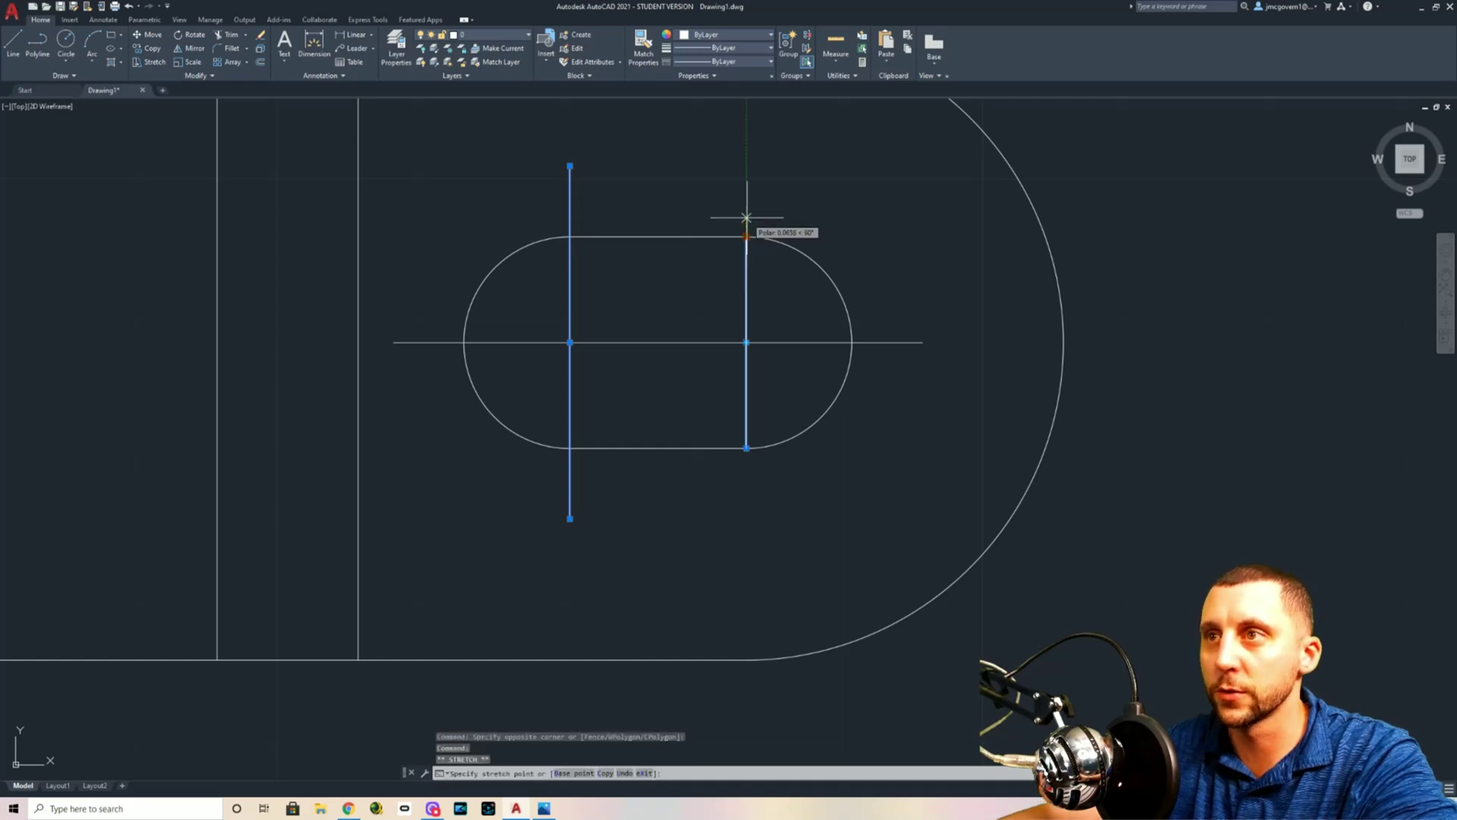
pyautogui.press('Return')
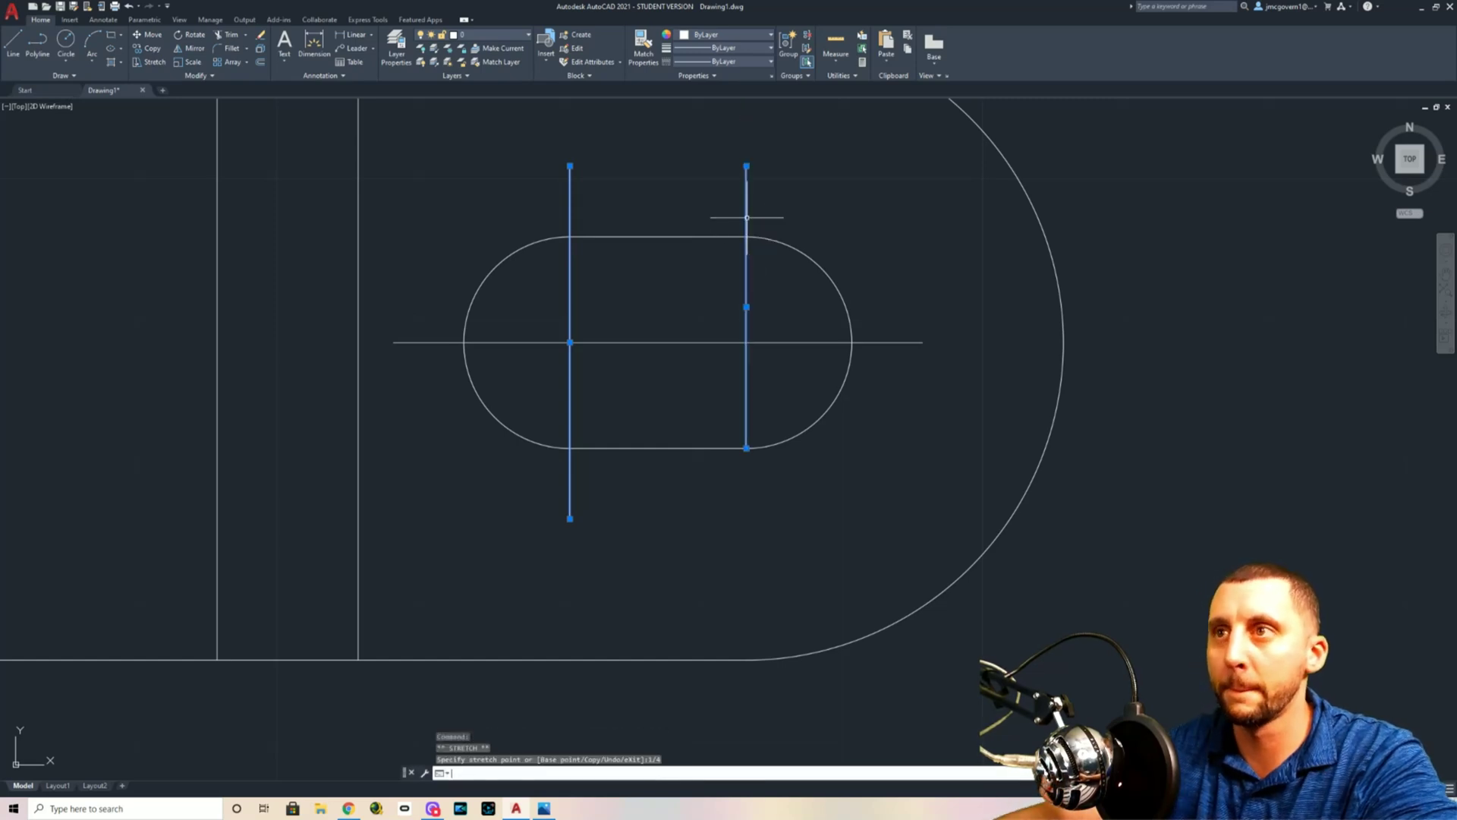
pyautogui.click(746, 448)
pyautogui.write('1/4')
pyautogui.press('Return')
pyautogui.press('Escape')
pyautogui.scroll(-2, 748, 463)
pyautogui.scroll(-2, 750, 464)
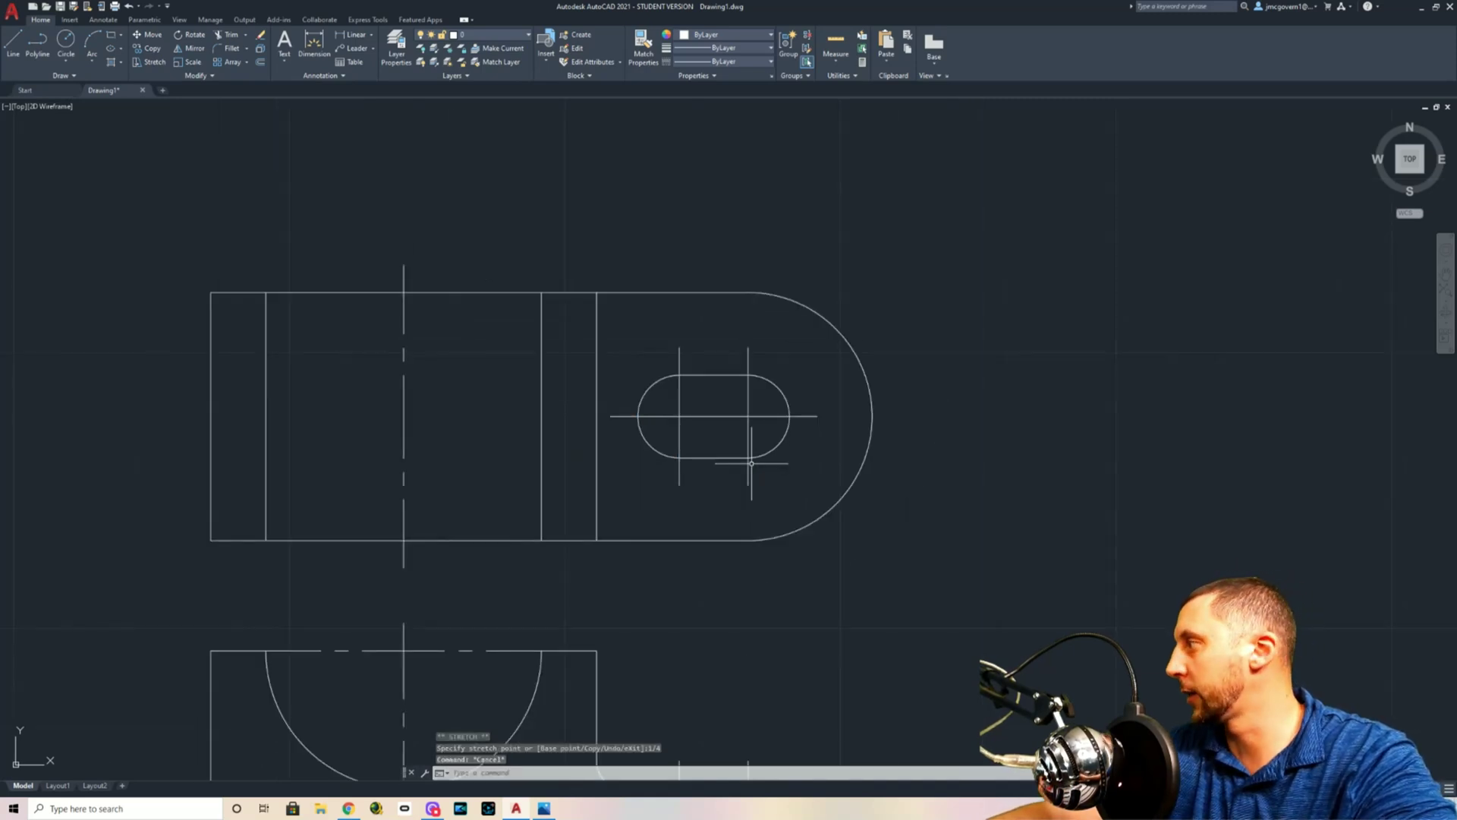
pyautogui.scroll(-5, 752, 463)
pyautogui.scroll(5, 667, 432)
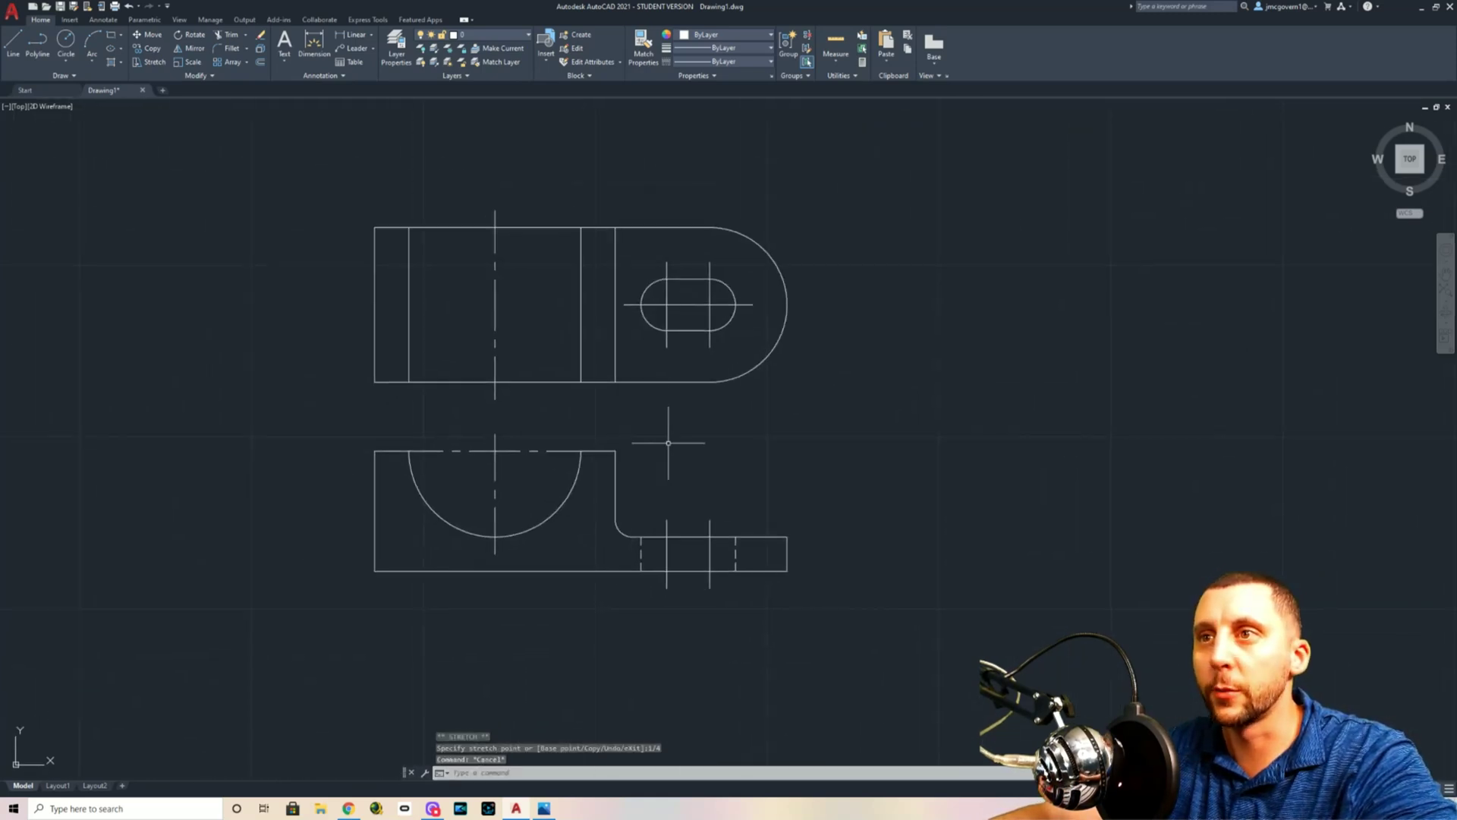
pyautogui.click(714, 298)
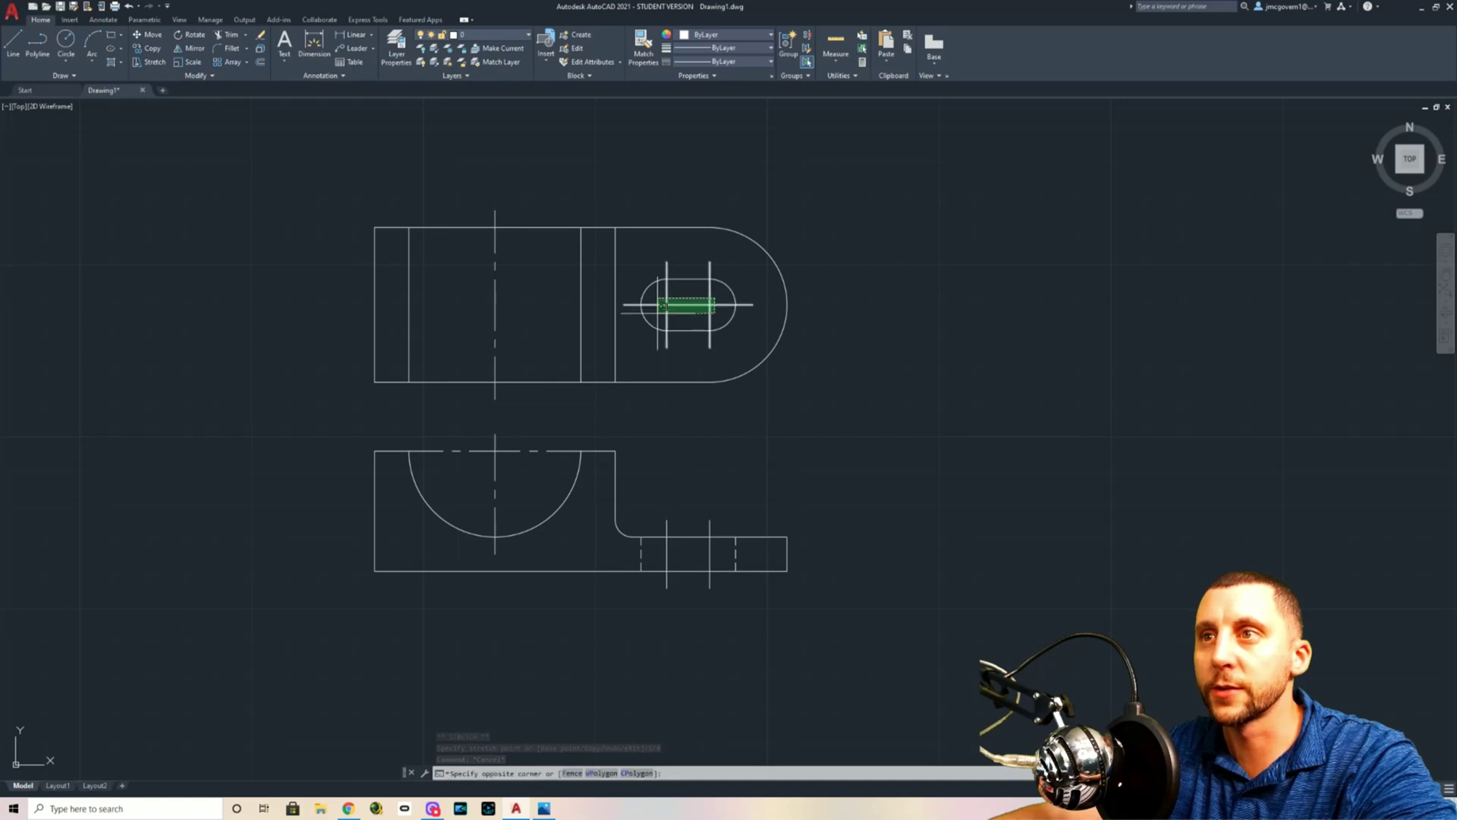
pyautogui.click(659, 311)
pyautogui.press('Escape')
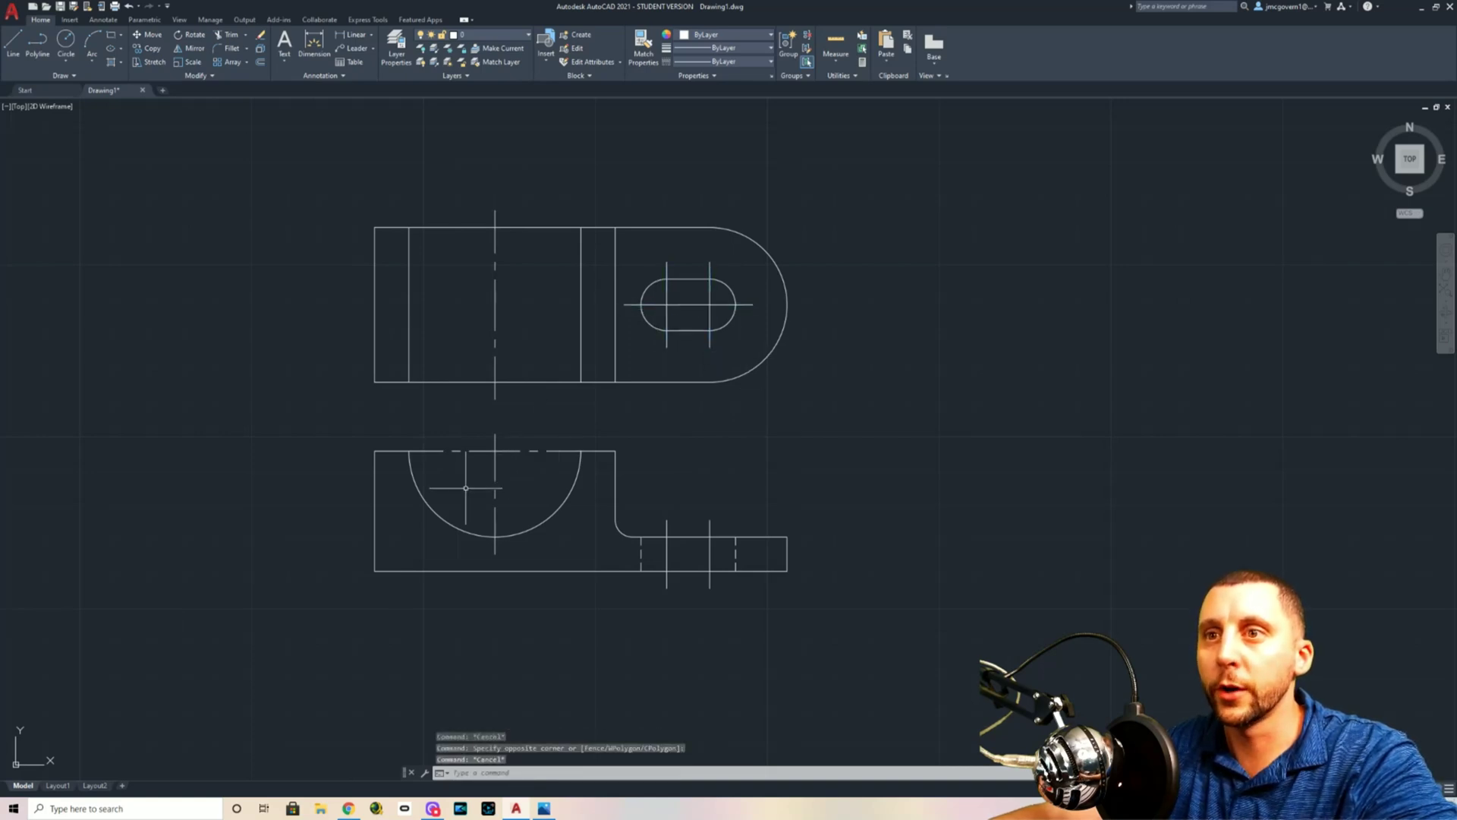
pyautogui.moveTo(549, 500); pyautogui.dragTo(560, 481, button='middle')
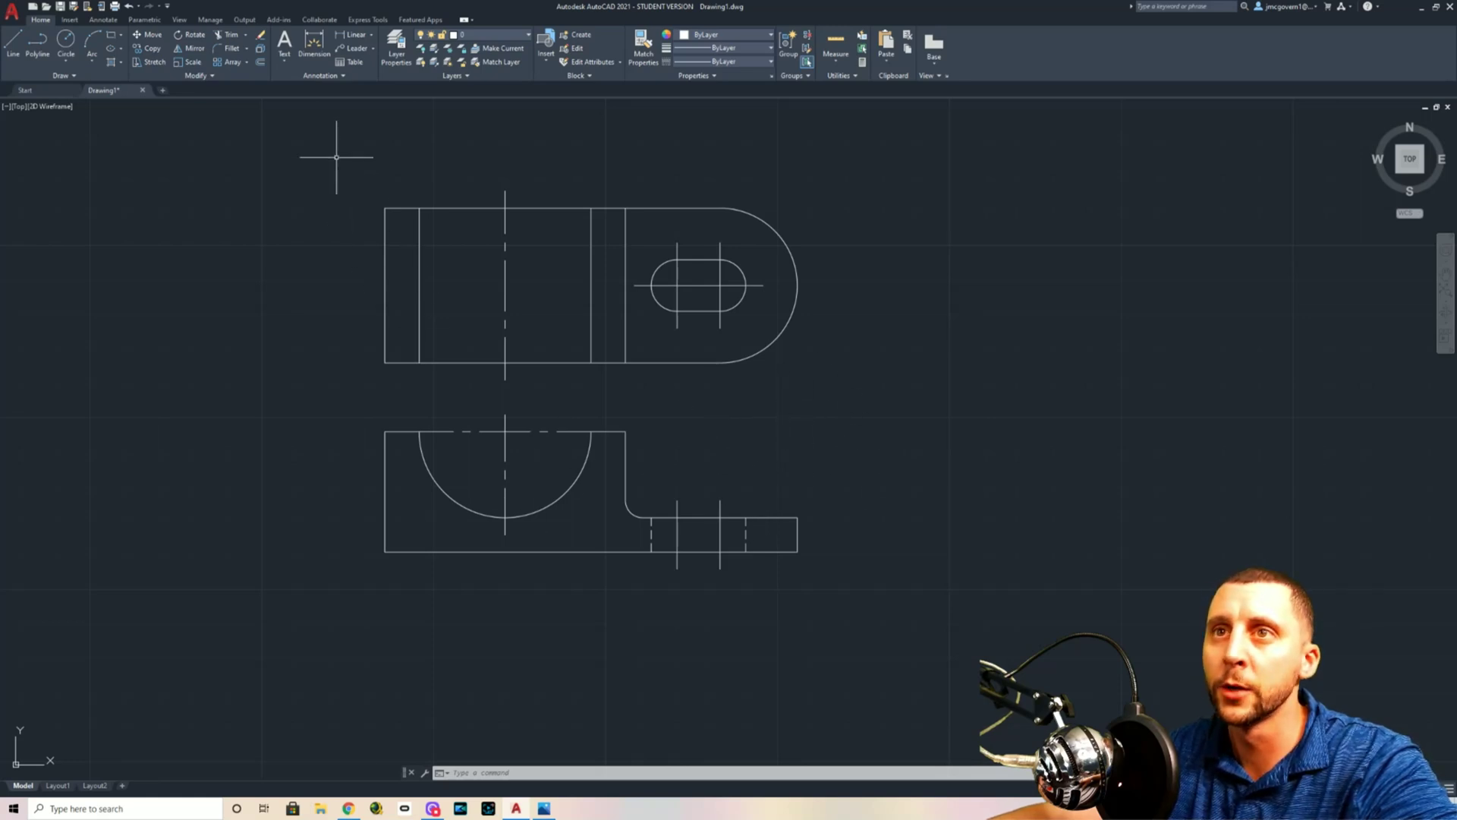
# Copy the complete side view, including its centerlines and hidden lines, to the clipboard
pyautogui.click(354, 400)
pyautogui.click(838, 594)
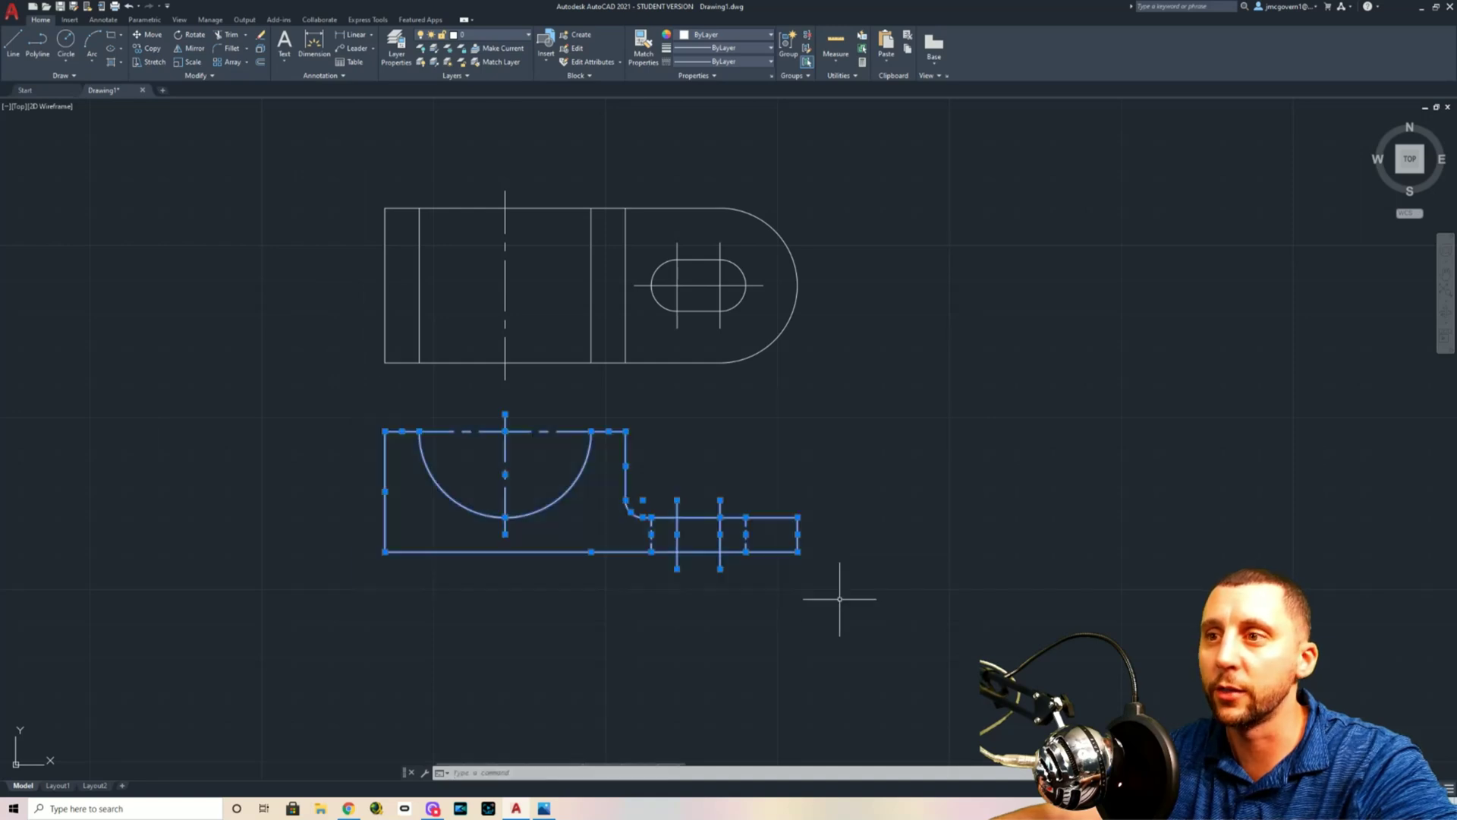
pyautogui.hotkey('ctrl', 'c')
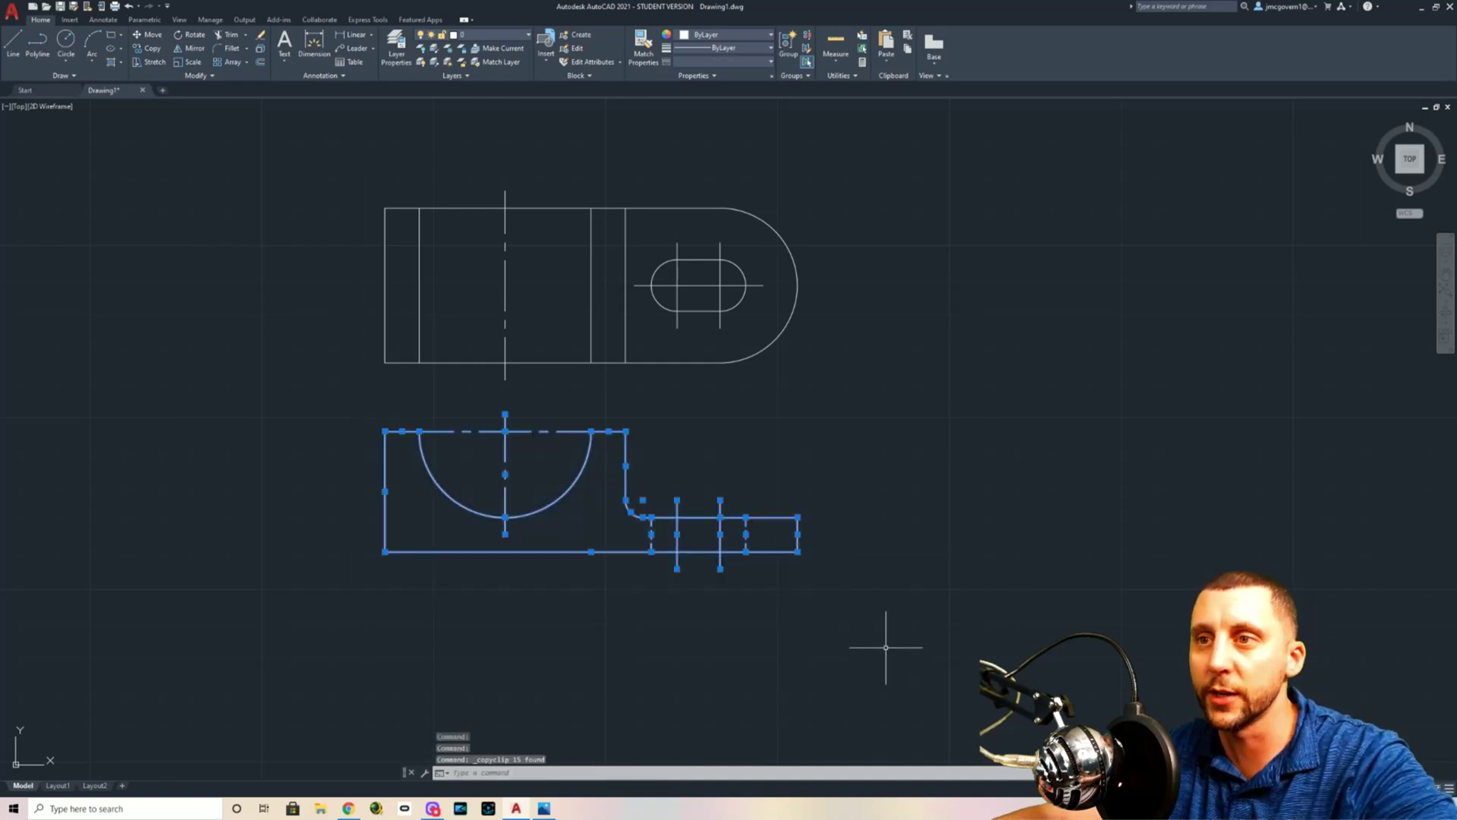
pyautogui.click(303, 154)
pyautogui.moveTo(348, 182)
pyautogui.mouseDown()
pyautogui.moveTo(928, 635)
pyautogui.moveTo(403, 287)
pyautogui.mouseUp()
pyautogui.click(320, 165)
pyautogui.click(855, 608)
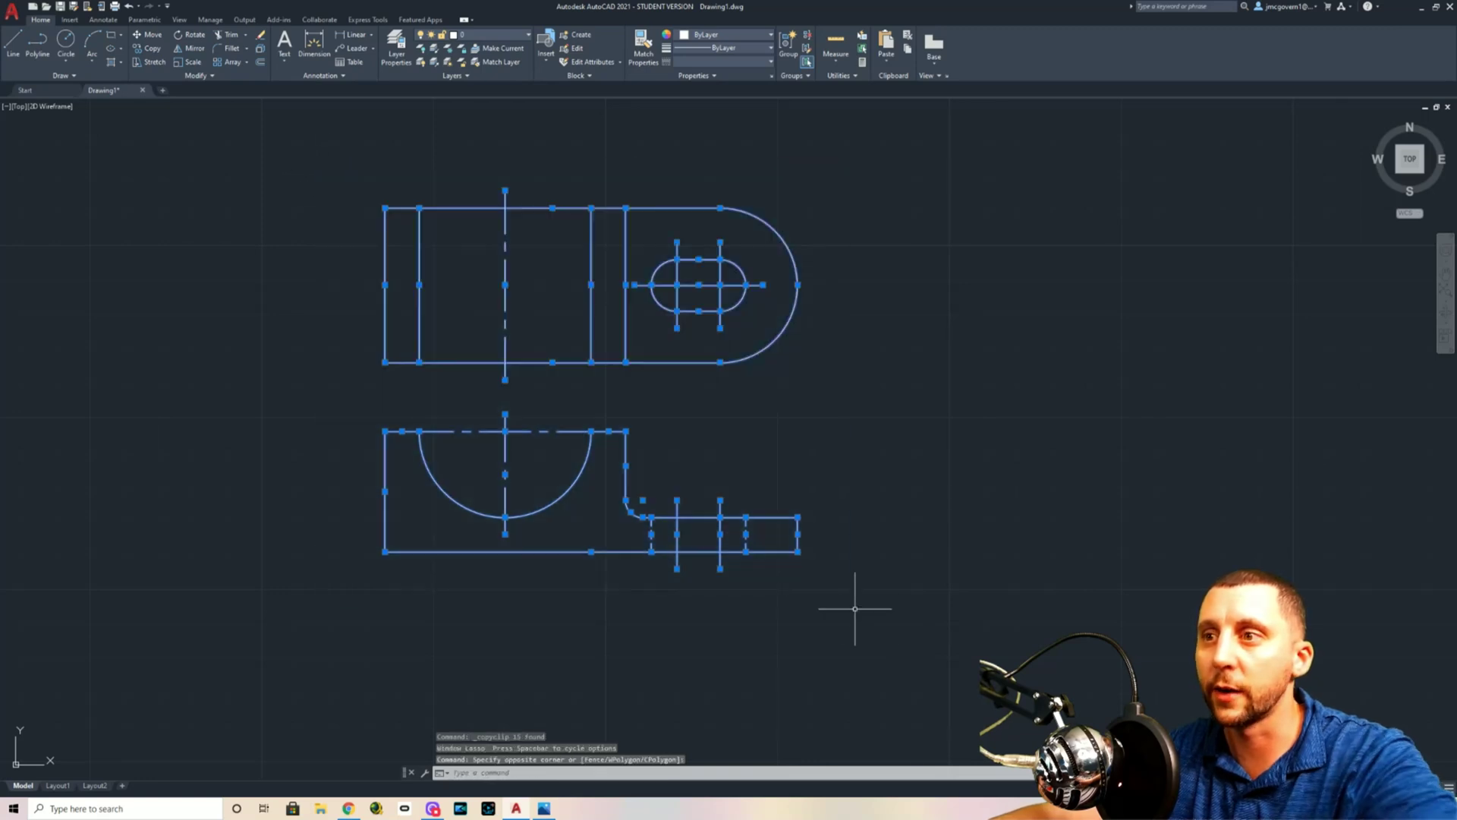
pyautogui.press('Escape')
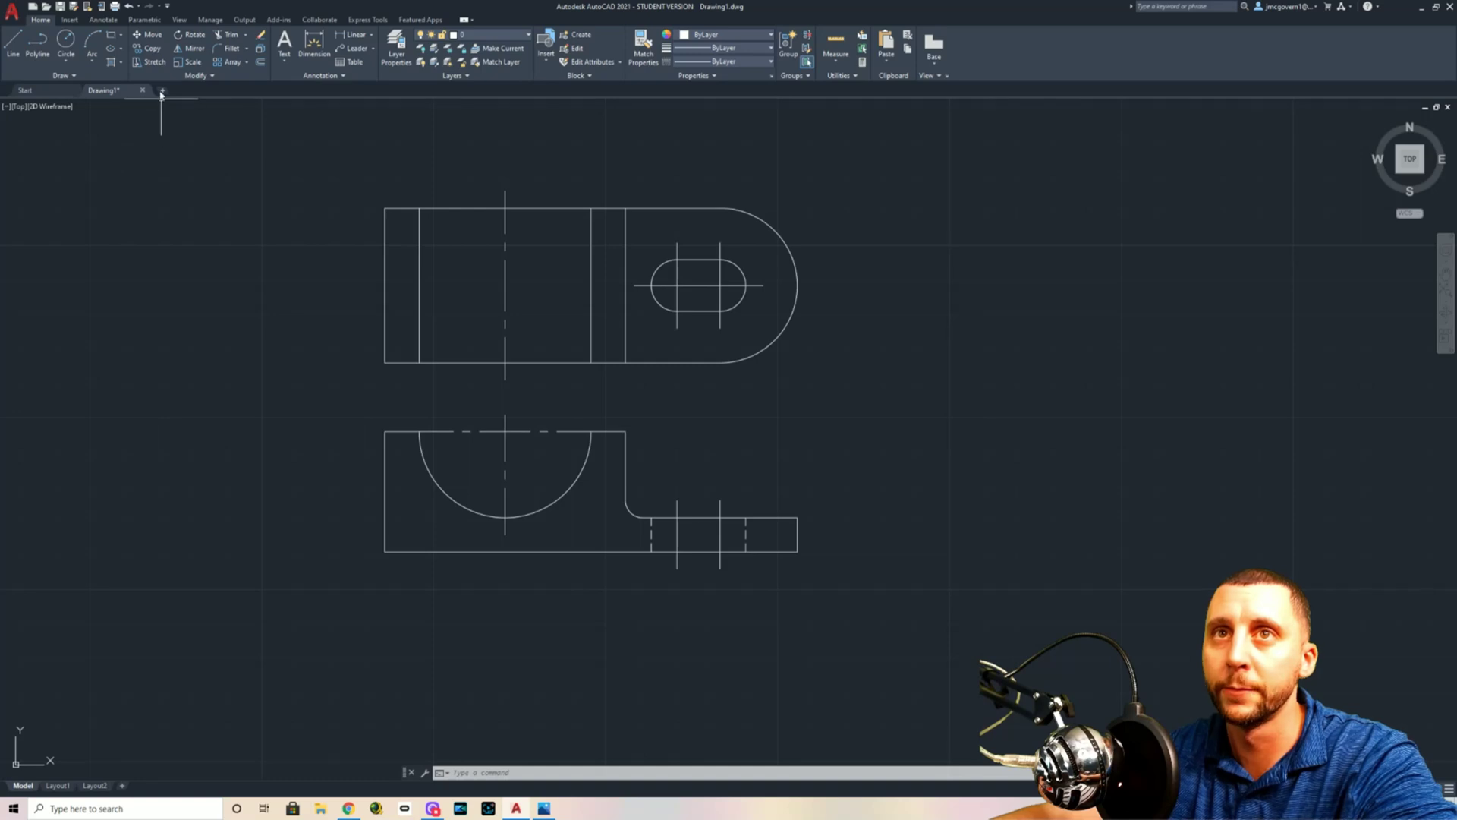
# Erase both the top view and the side view from the drawing
pyautogui.click(319, 164)
pyautogui.click(849, 592)
pyautogui.press('Delete')
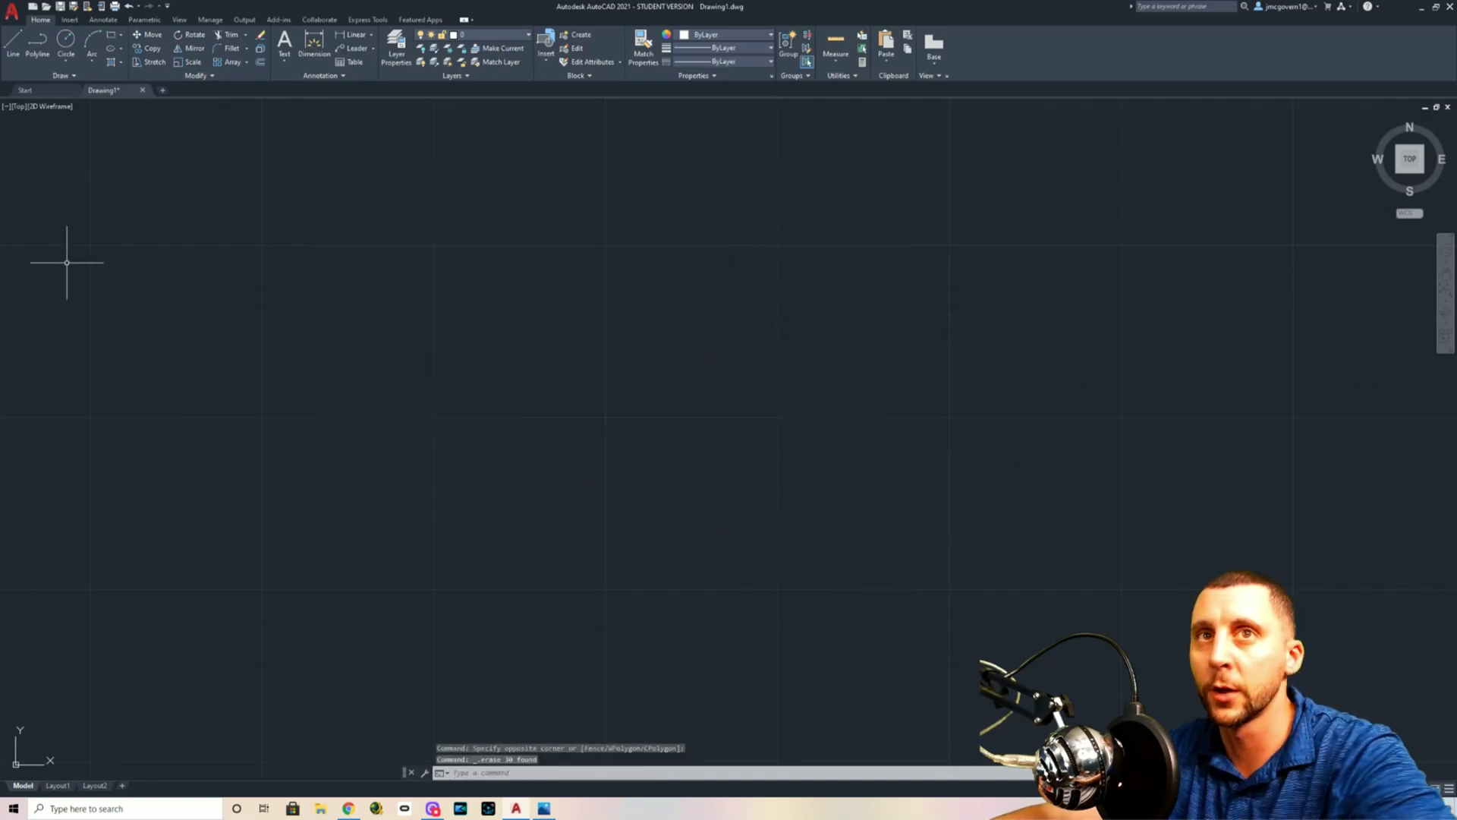
# Change to the Front view and paste the copied side view near the horizontal axis
pyautogui.click(15, 107)
pyautogui.click(38, 184)
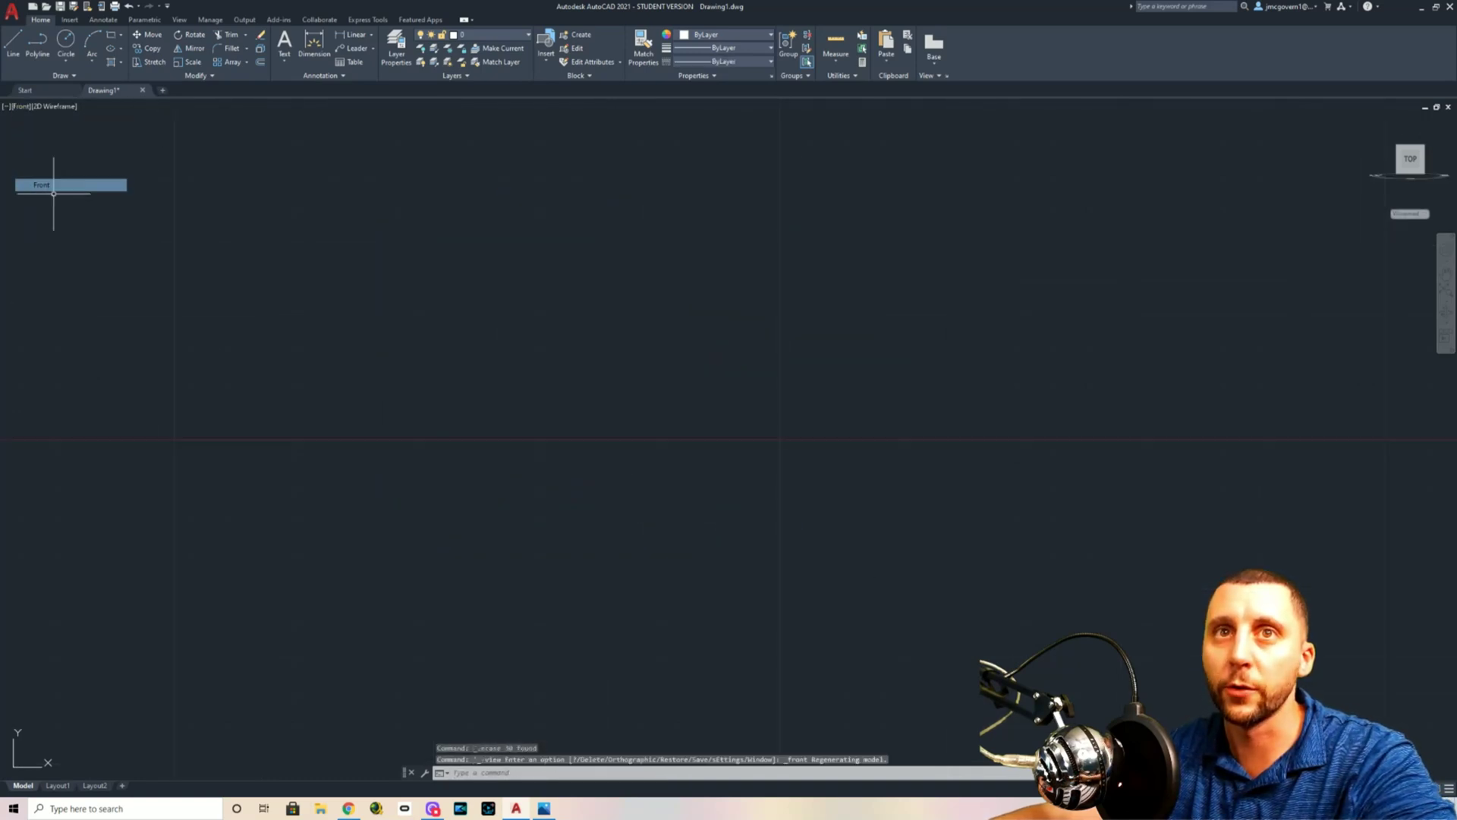
pyautogui.hotkey('ctrl', 'v')
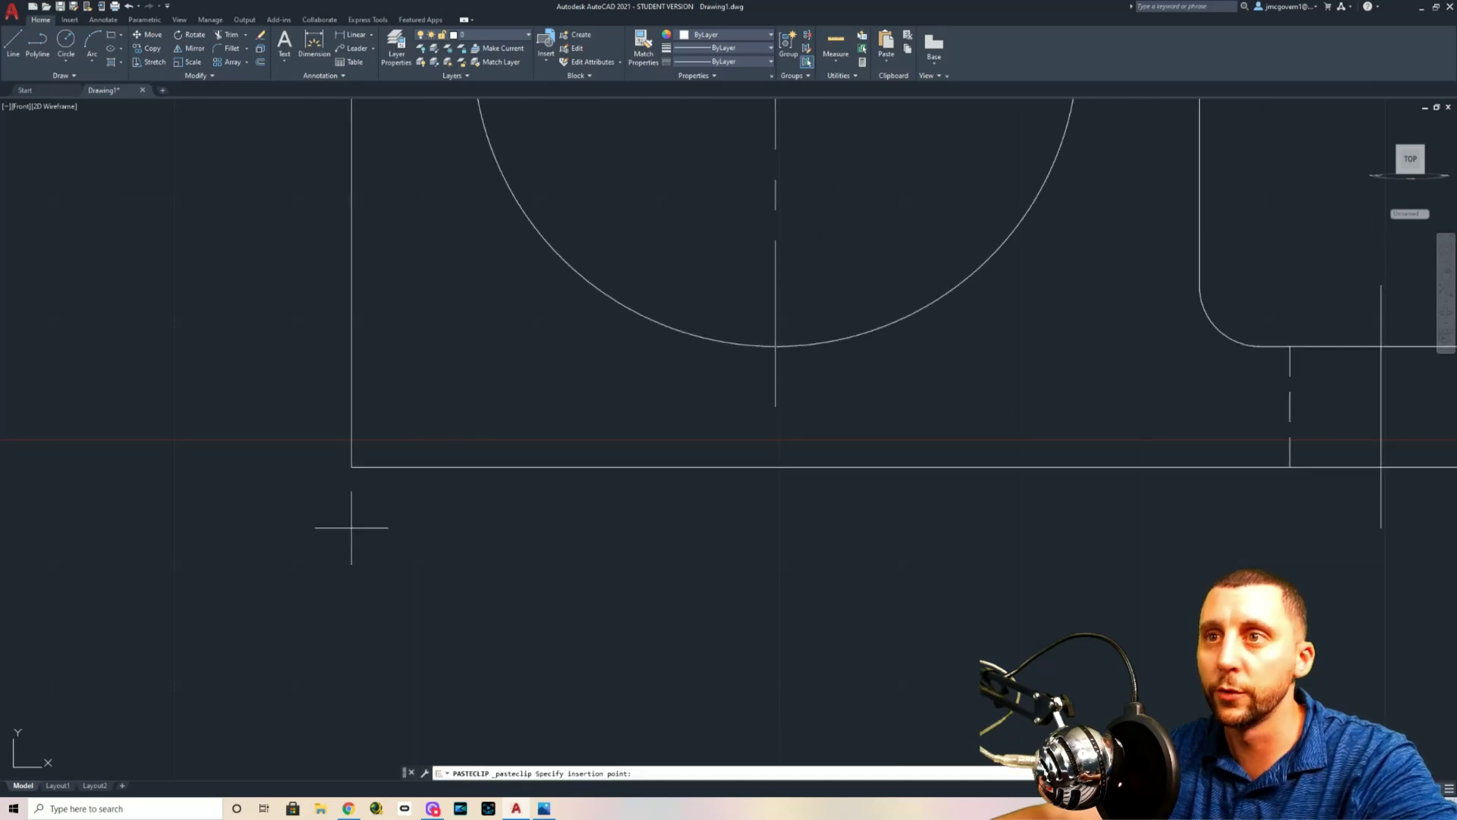
pyautogui.click(349, 520)
pyautogui.scroll(-5, 456, 510)
pyautogui.moveTo(455, 510); pyautogui.dragTo(391, 471, button='middle')
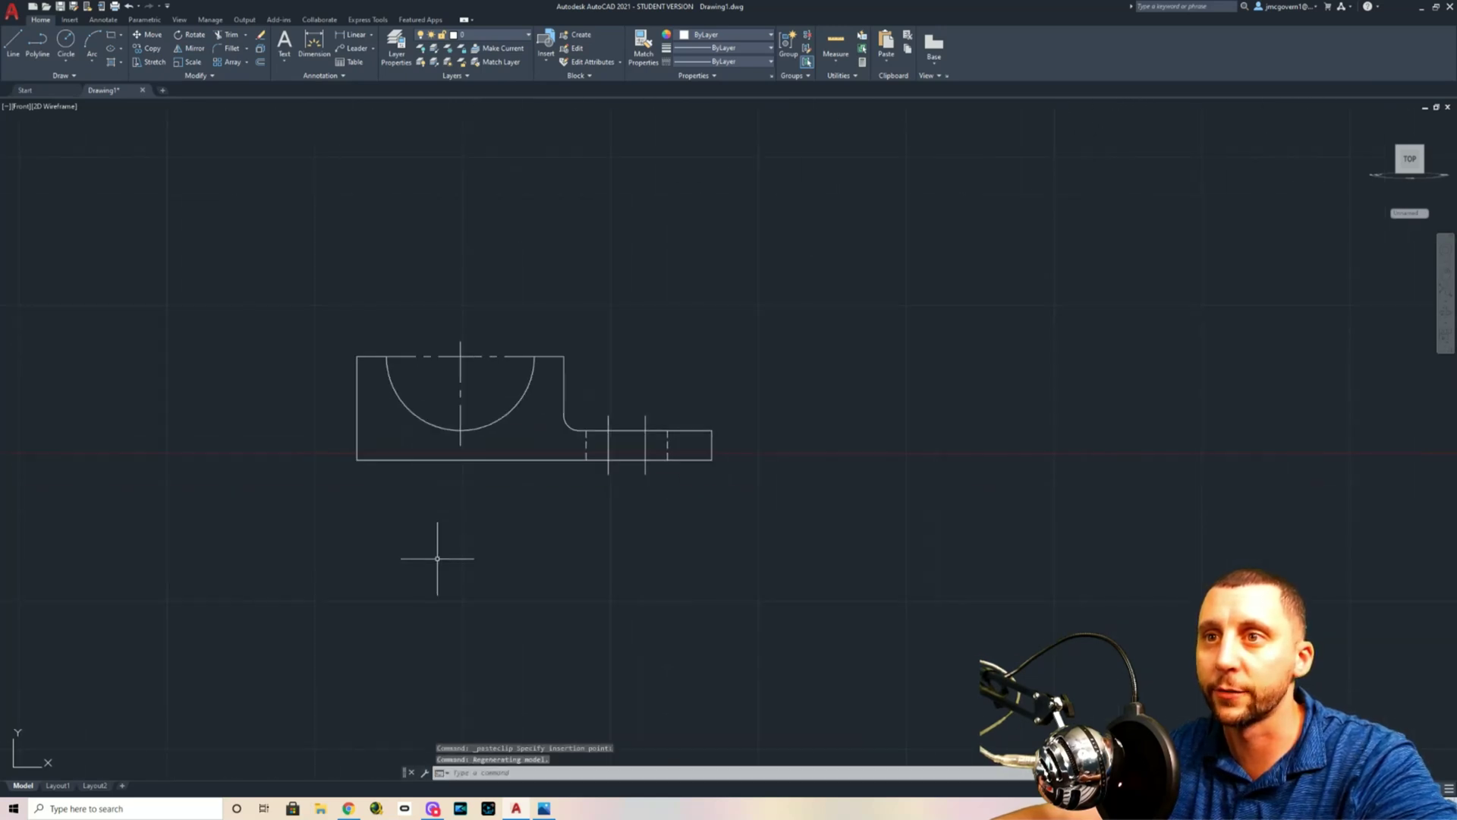
# Delete the arc's centerlines and the slot's center and hidden lines, keeping only the bracket's outline
pyautogui.click(481, 395)
pyautogui.click(420, 336)
pyautogui.press('Delete')
pyautogui.scroll(2, 597, 472)
pyautogui.click(724, 427)
pyautogui.click(571, 440)
pyautogui.press('Delete')
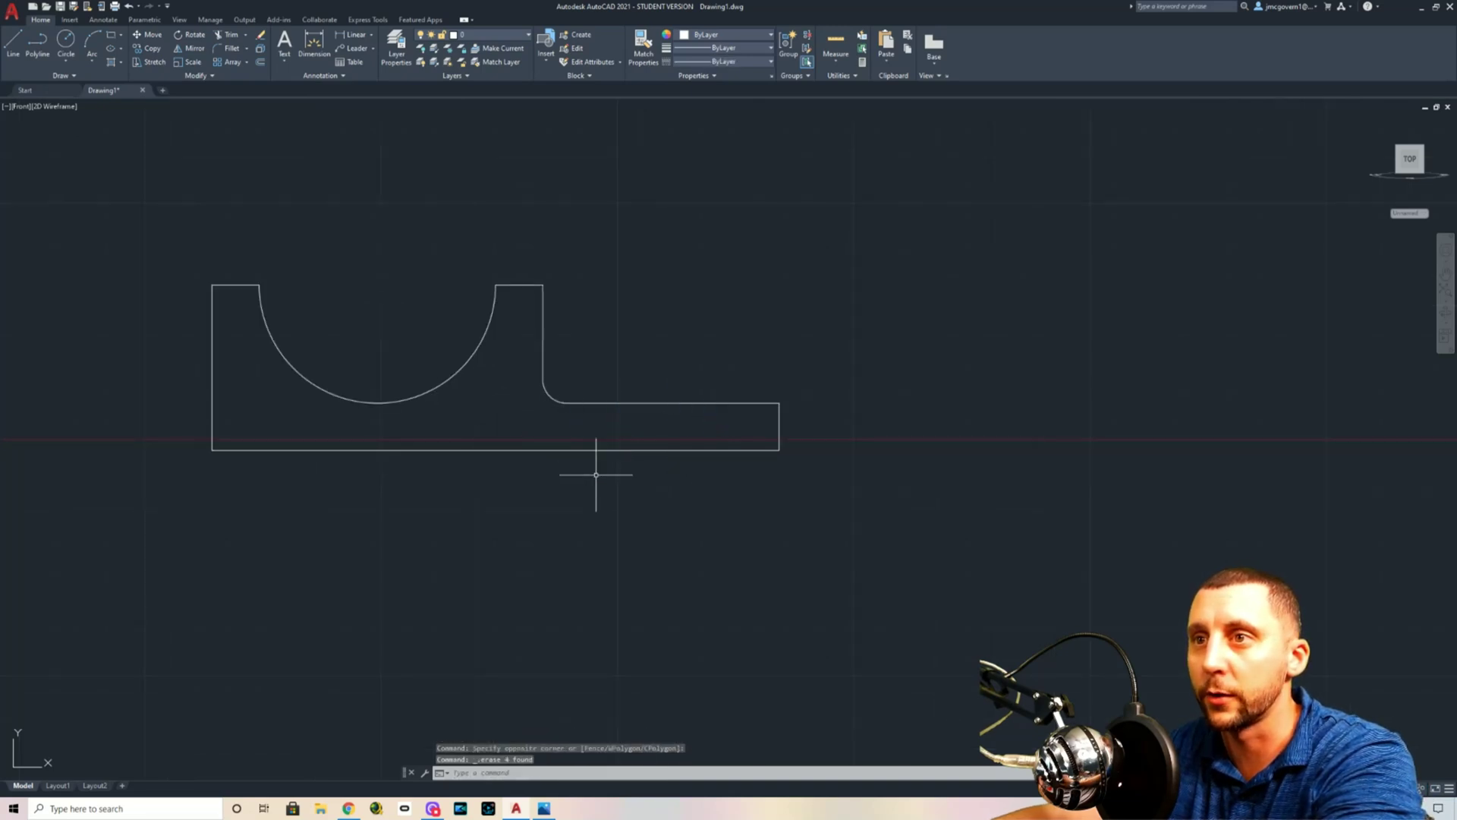
# Return to the Top view, and from there turn the model to the SE Isometric view
pyautogui.scroll(-2, 577, 470)
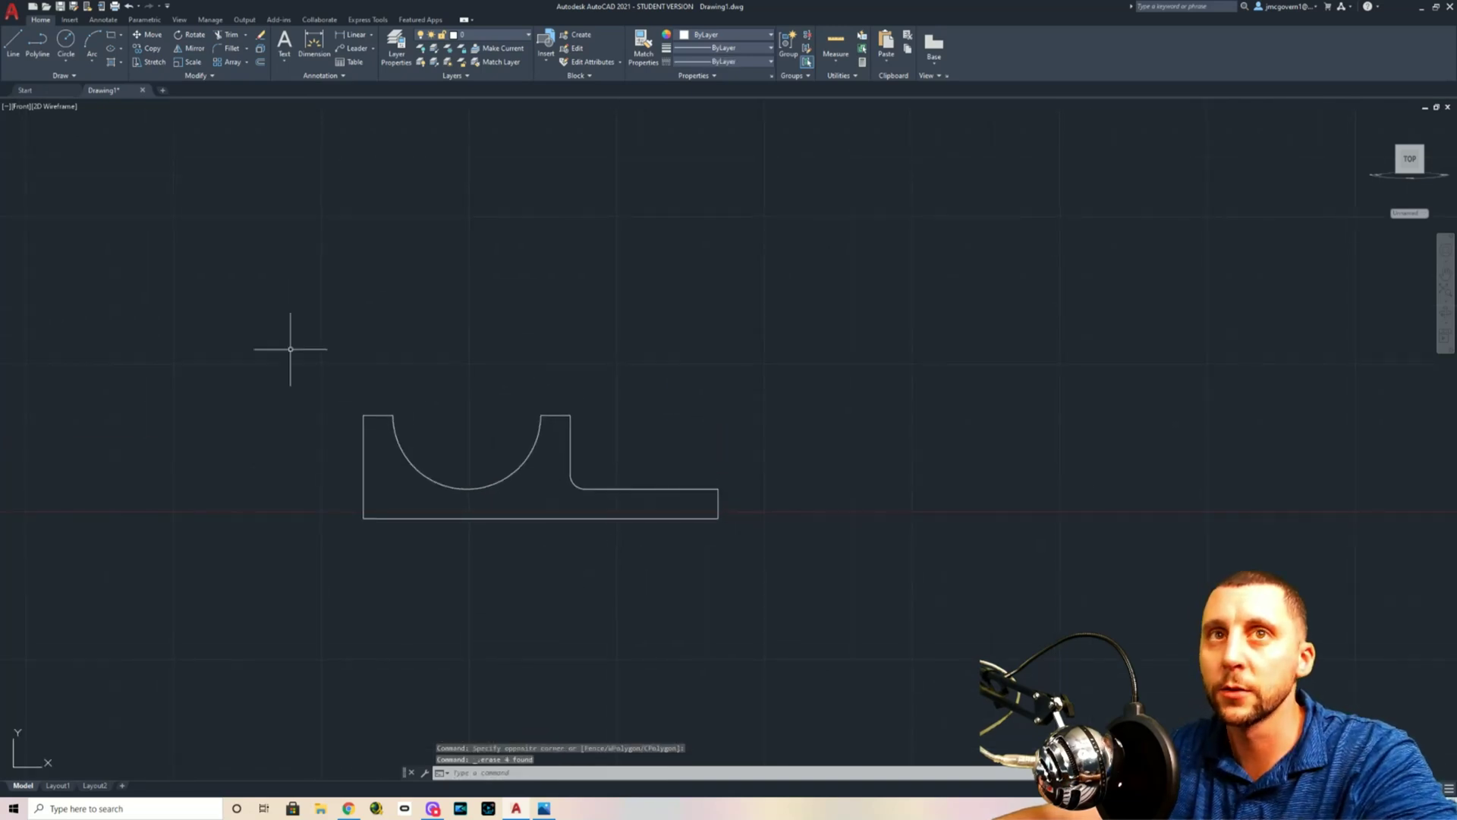
pyautogui.click(20, 106)
pyautogui.click(31, 132)
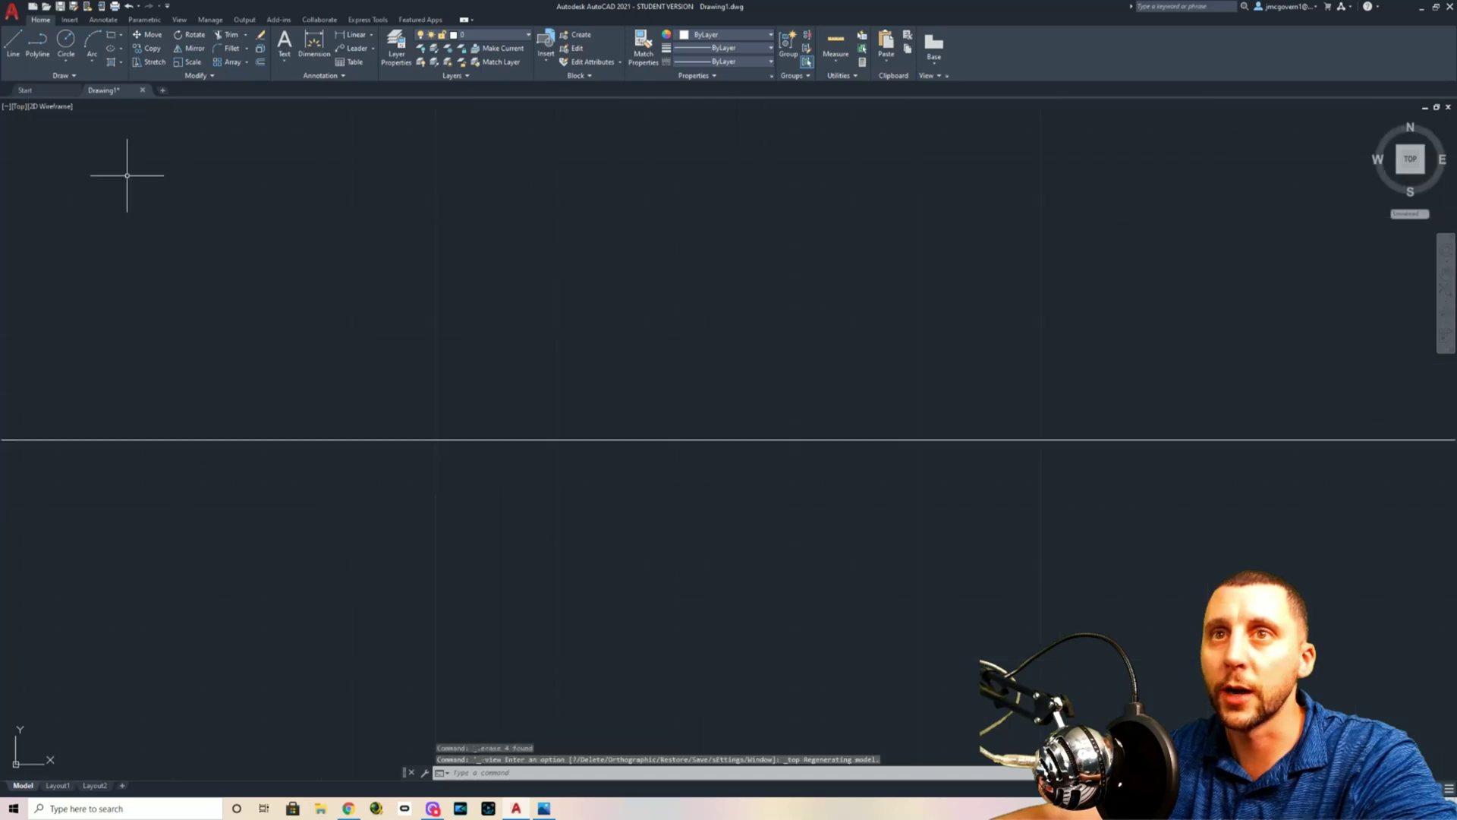
pyautogui.click(1421, 171)
pyautogui.scroll(-2, 849, 352)
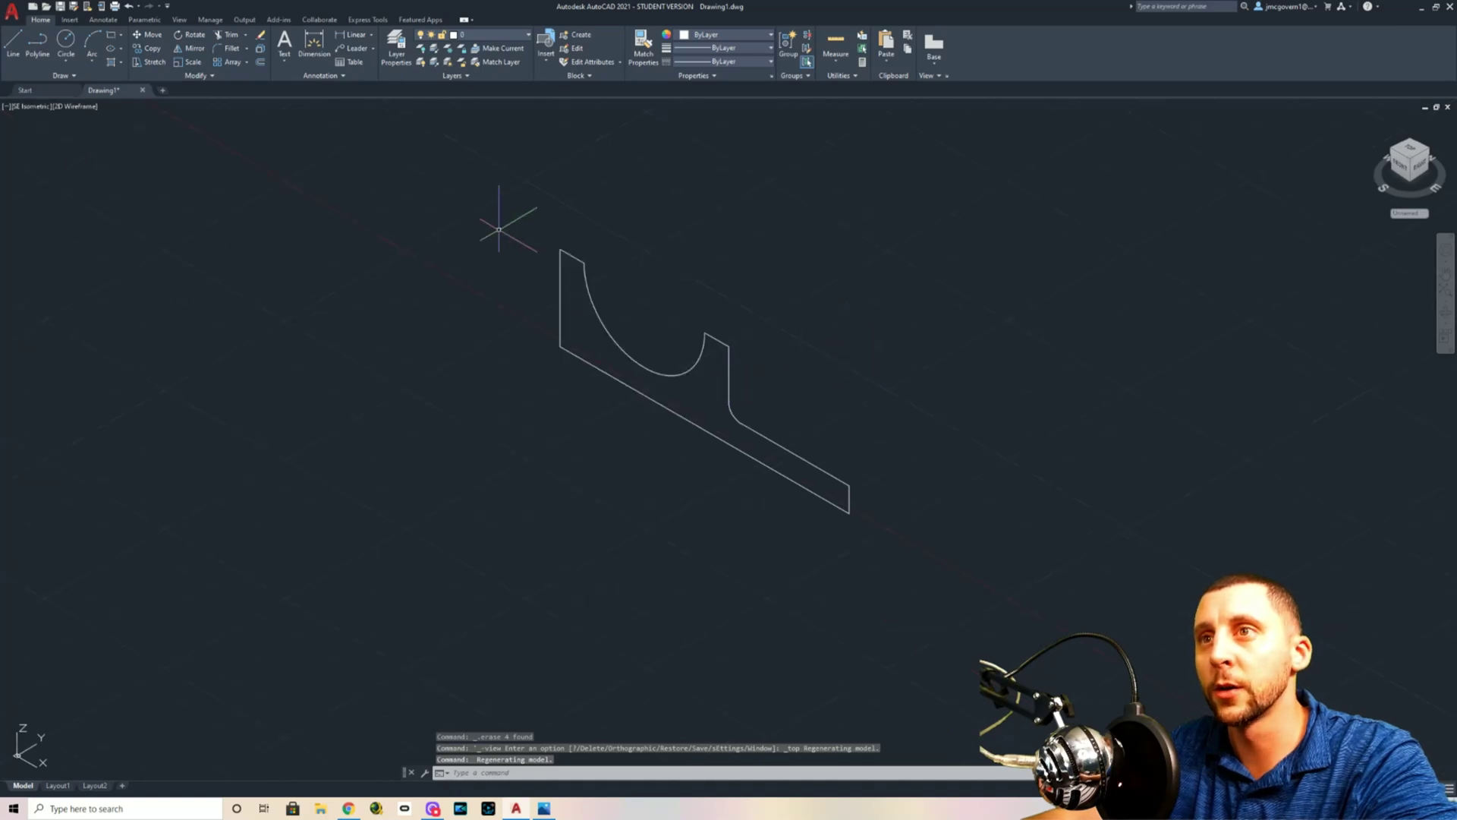
# Join all segments of the bracket's side profile into one closed outline
pyautogui.click(508, 202)
pyautogui.click(977, 590)
pyautogui.write('join')
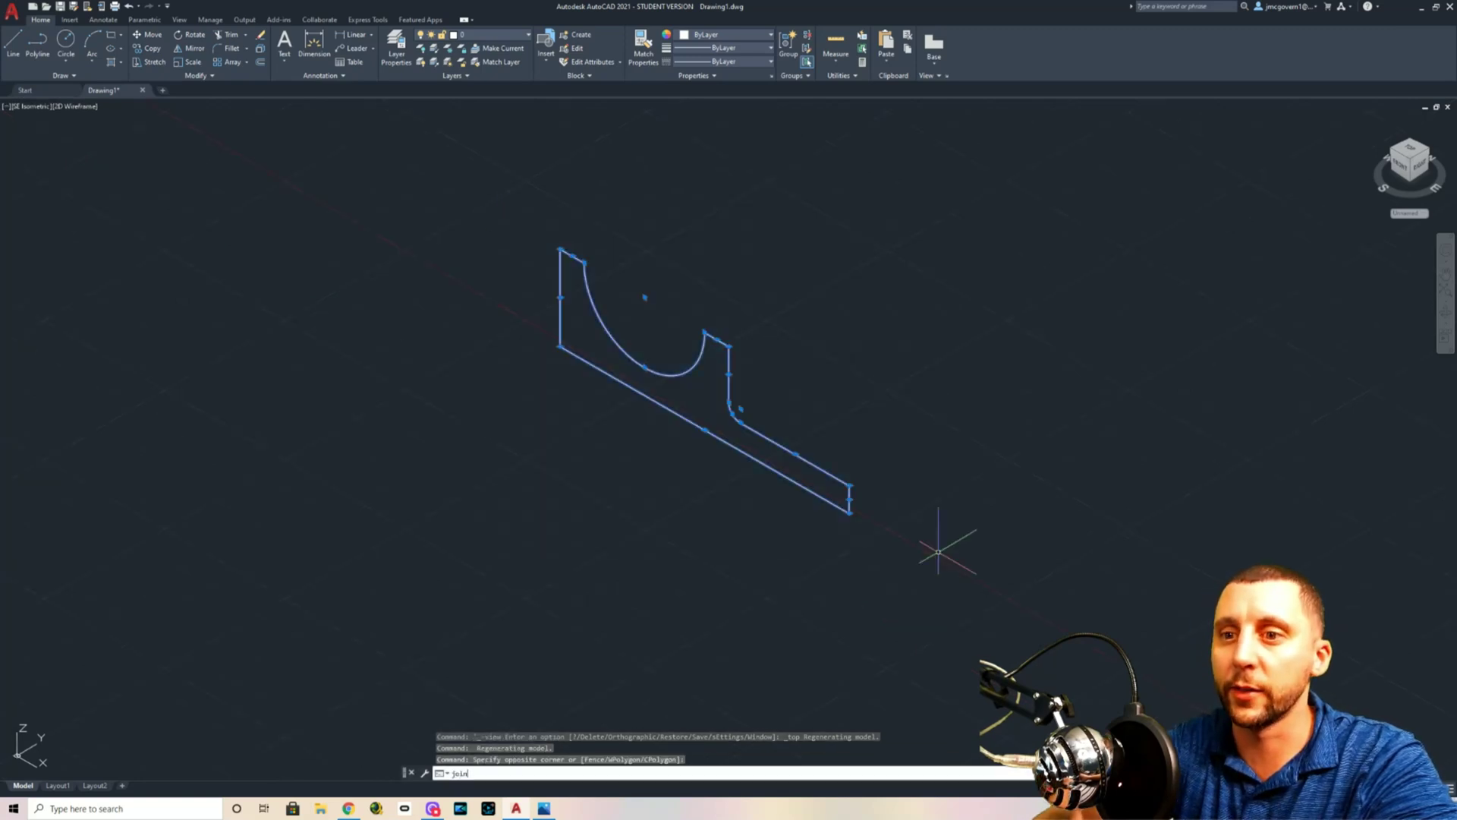
pyautogui.press('Return')
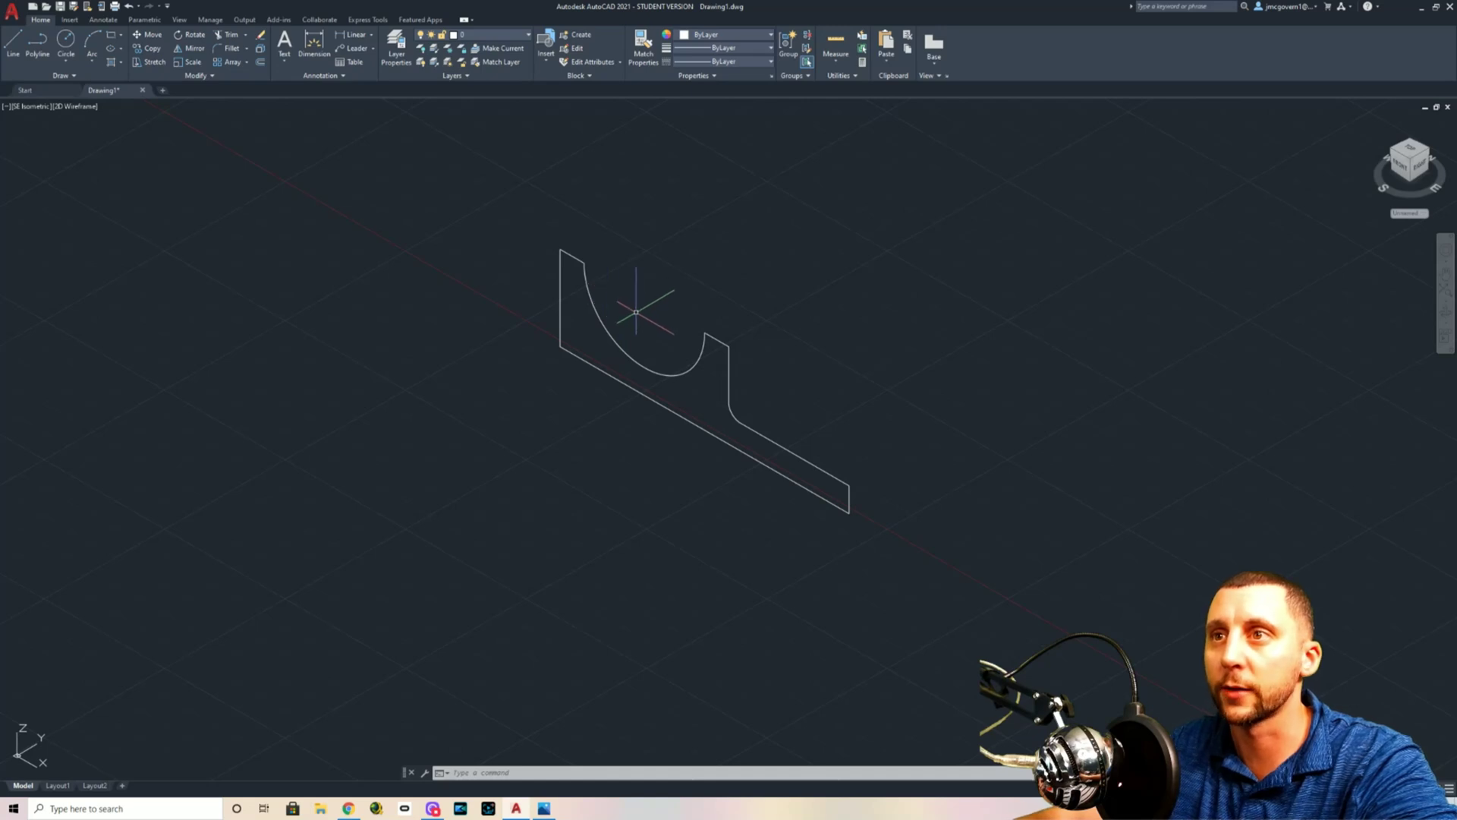
# Switch the workspace from Drafting & Annotation to 3D Basics
pyautogui.moveTo(644, 309)
pyautogui.keyDown('shift'); pyautogui.mouseDown(button='middle')
pyautogui.moveTo(652, 343)
pyautogui.moveTo(557, 351)
pyautogui.mouseUp(button='middle'); pyautogui.keyUp('shift')
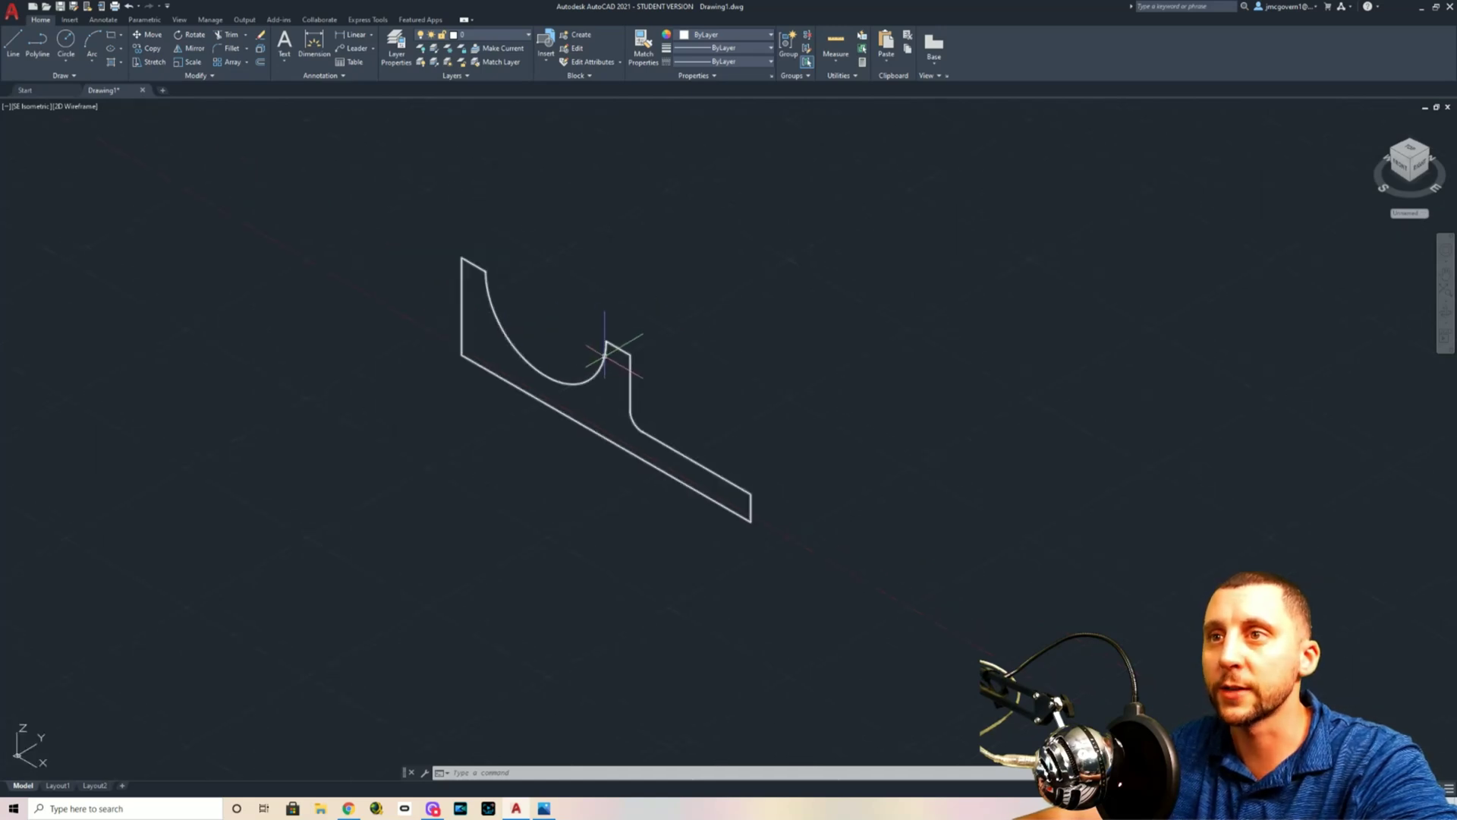
pyautogui.click(1448, 788)
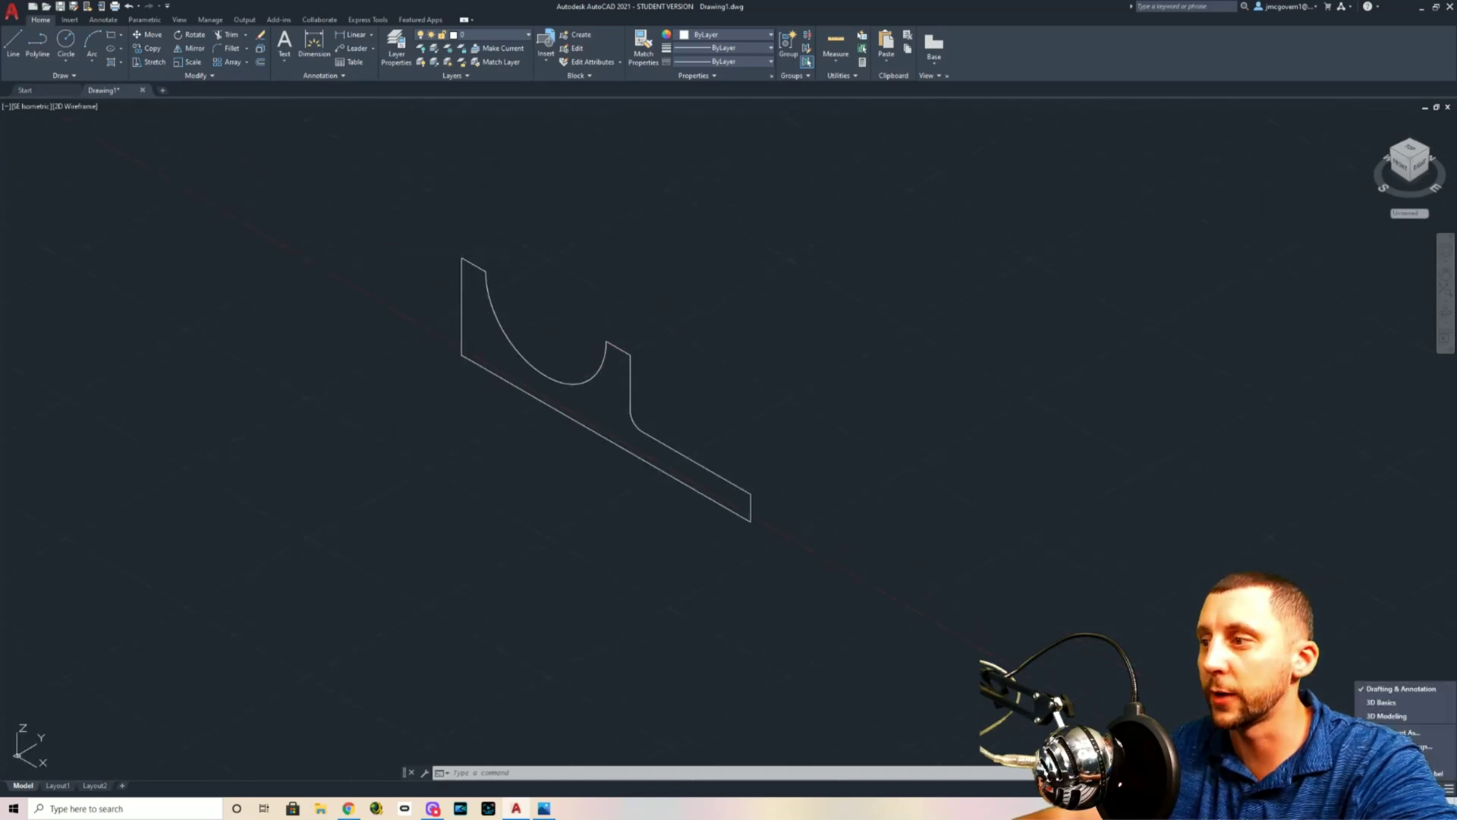
pyautogui.click(1383, 703)
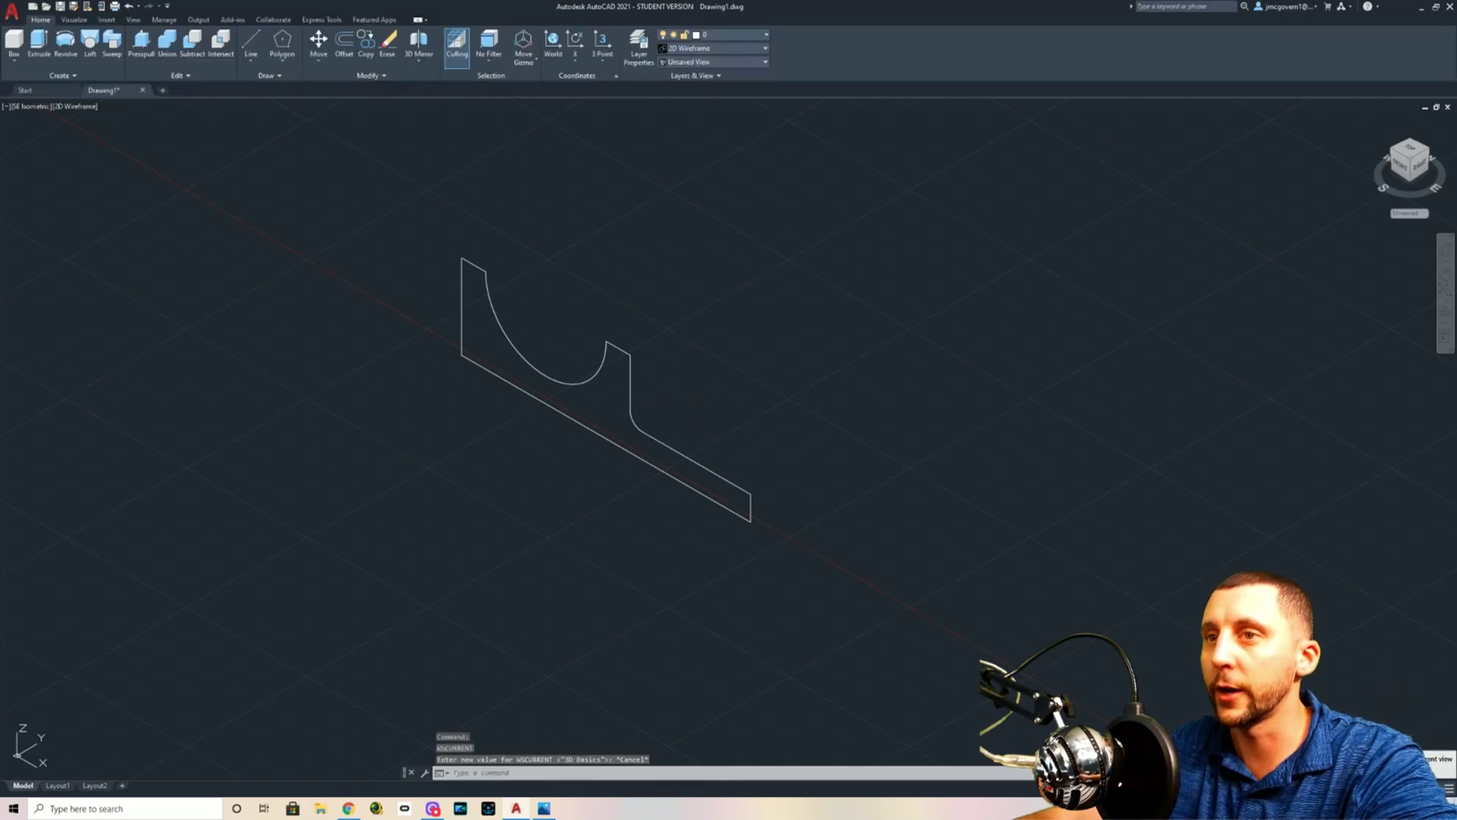
# Extrude the bracket's closed side profile to a height of 2.75
pyautogui.click(603, 363)
pyautogui.click(39, 42)
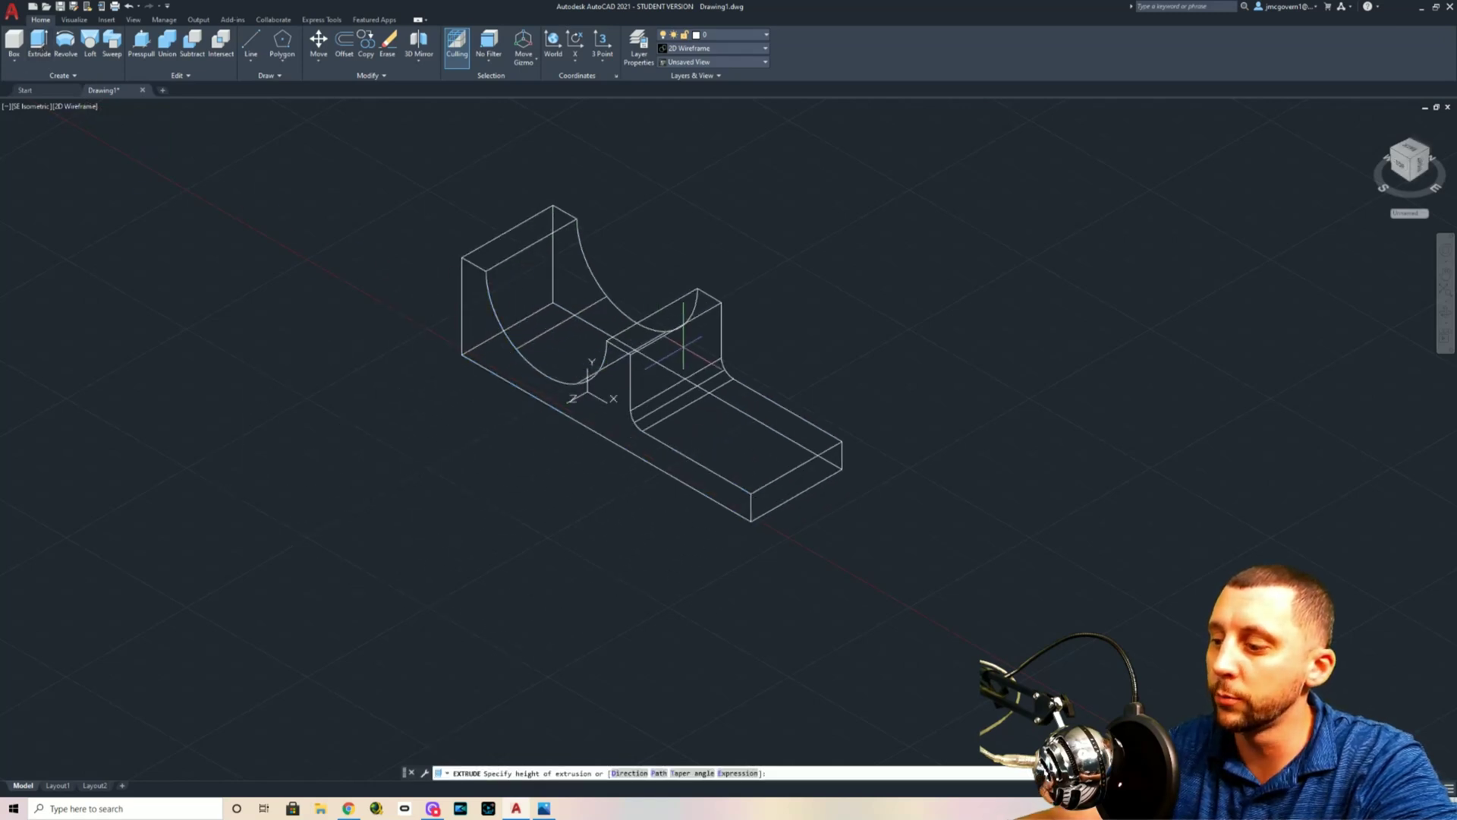
pyautogui.write('2.75')
pyautogui.press('Return')
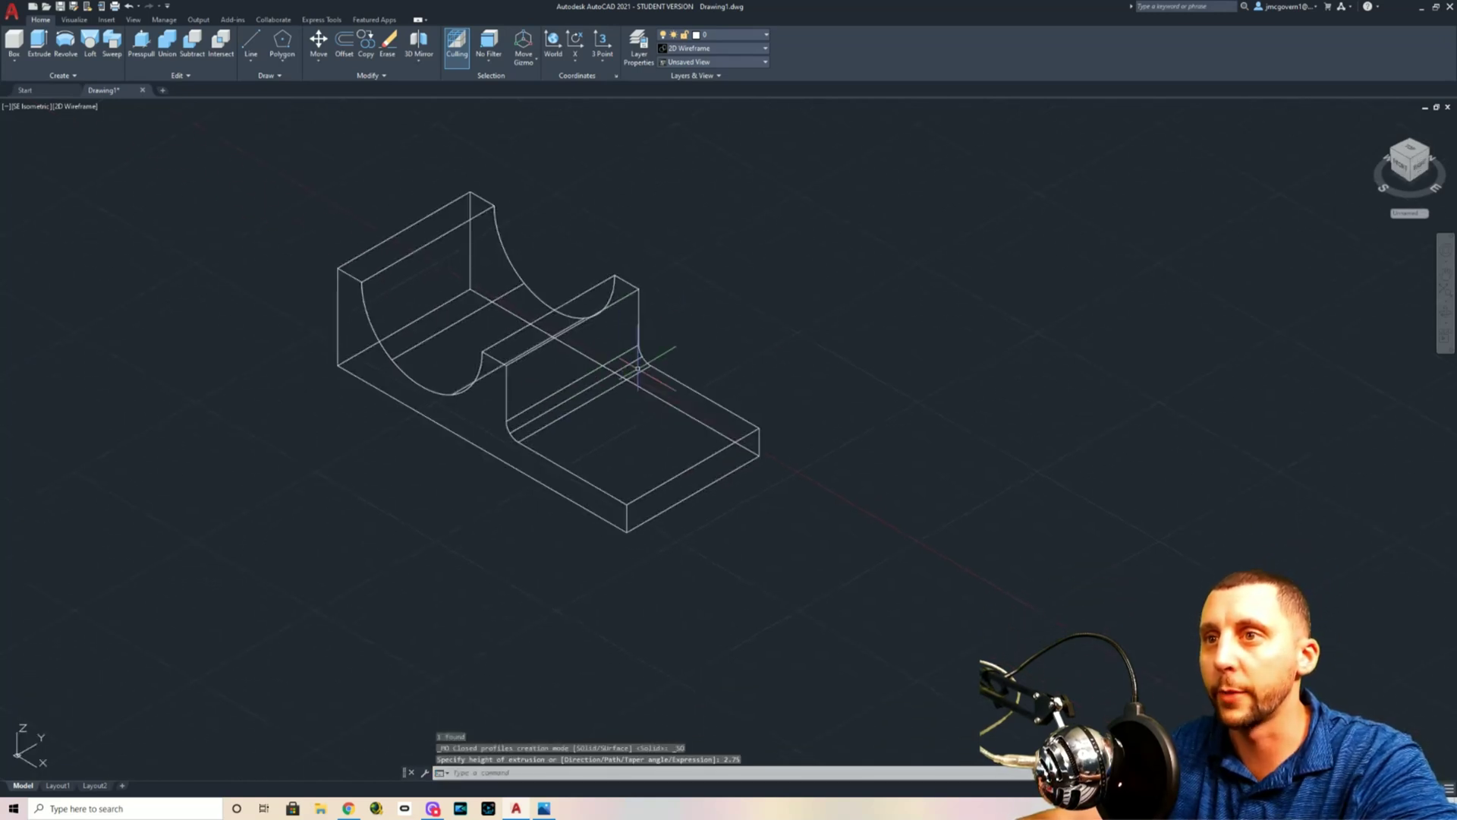
# Check the bracket's width in the reference drawing, and undo the 2.75 extrusion of the side profile
pyautogui.hotkey('alt', 'Tab')
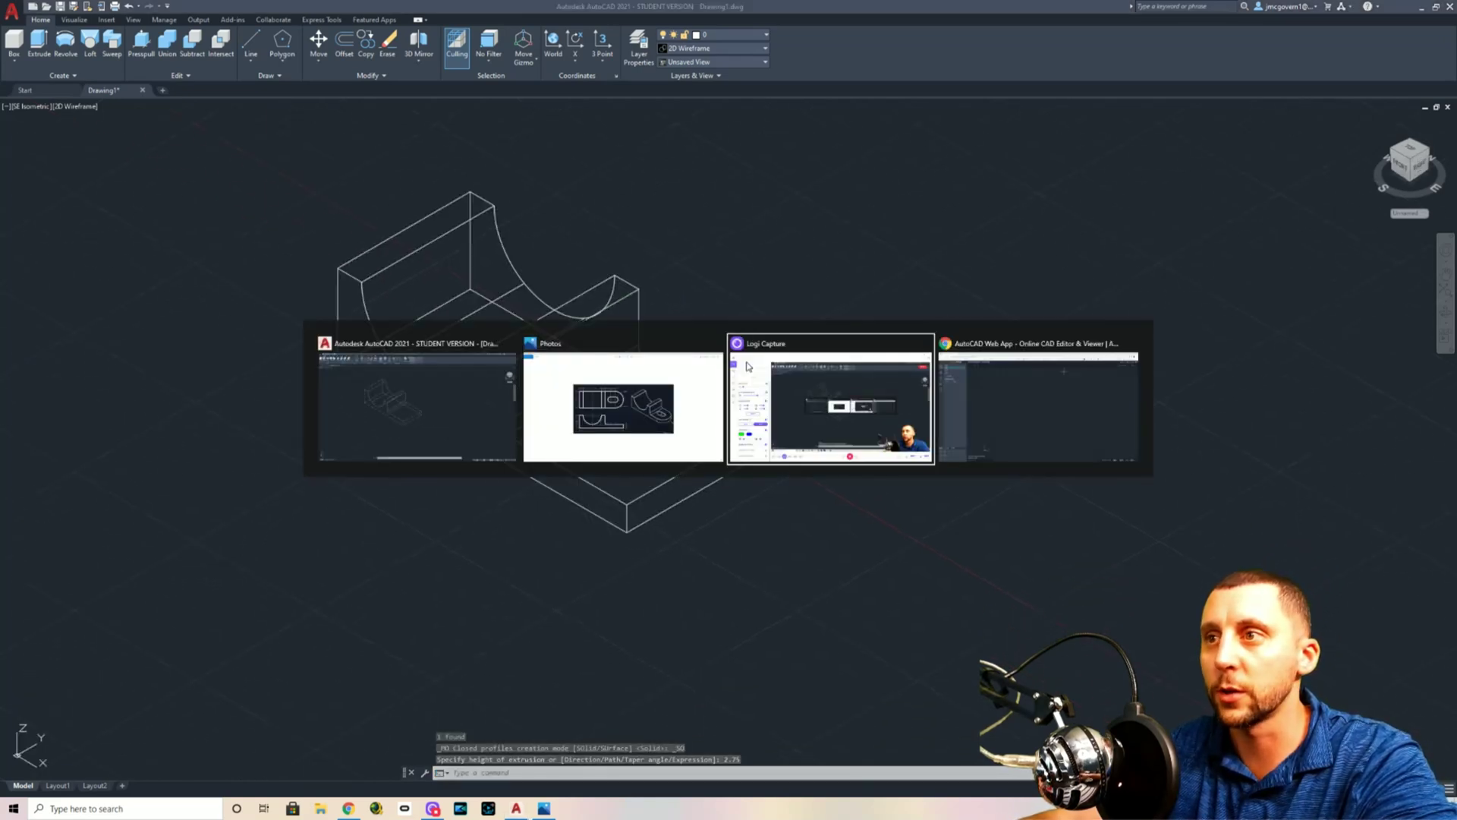
pyautogui.click(622, 402)
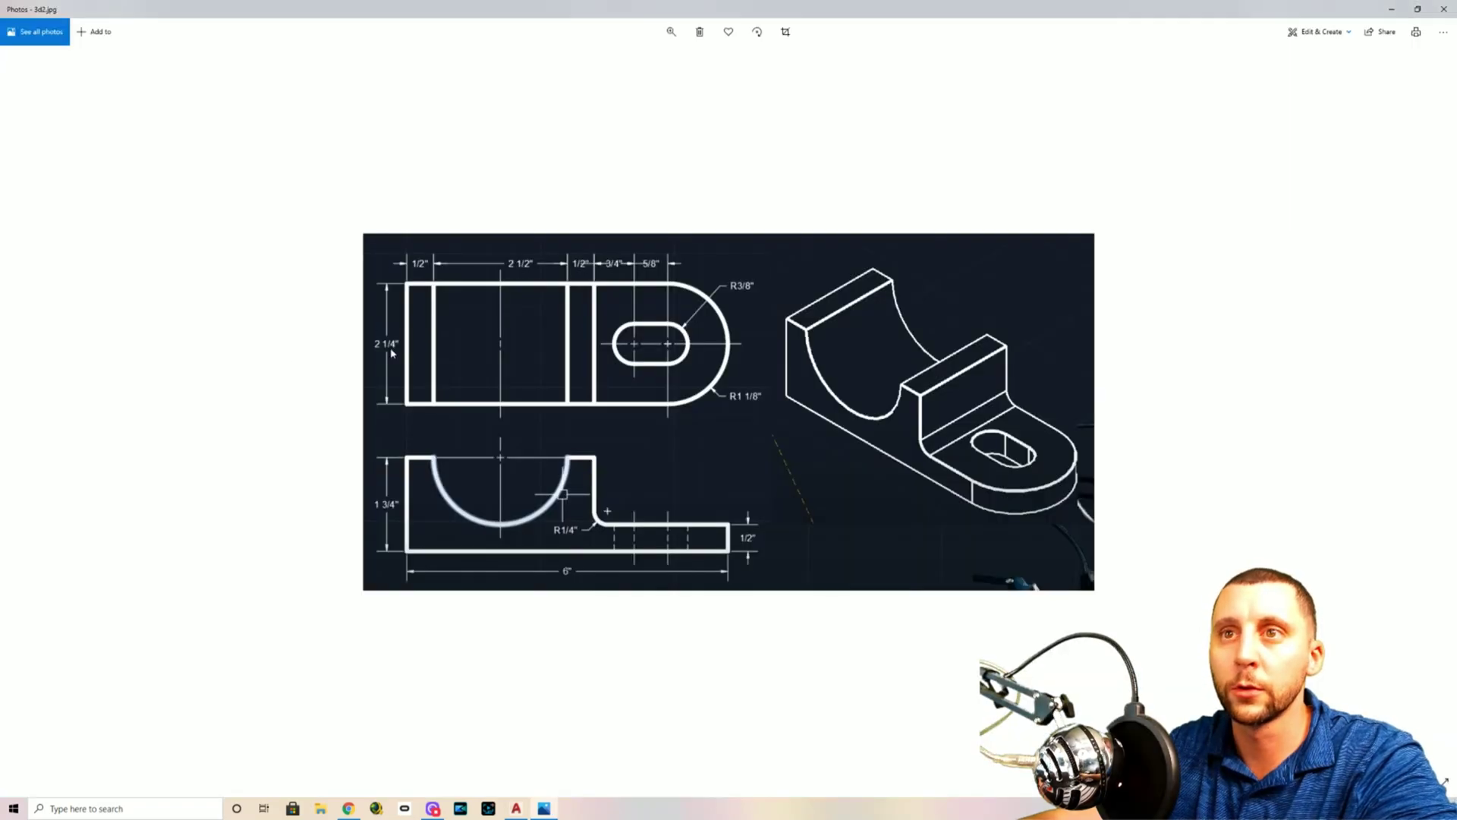
pyautogui.hotkey('alt', 'Tab')
pyautogui.click(605, 345)
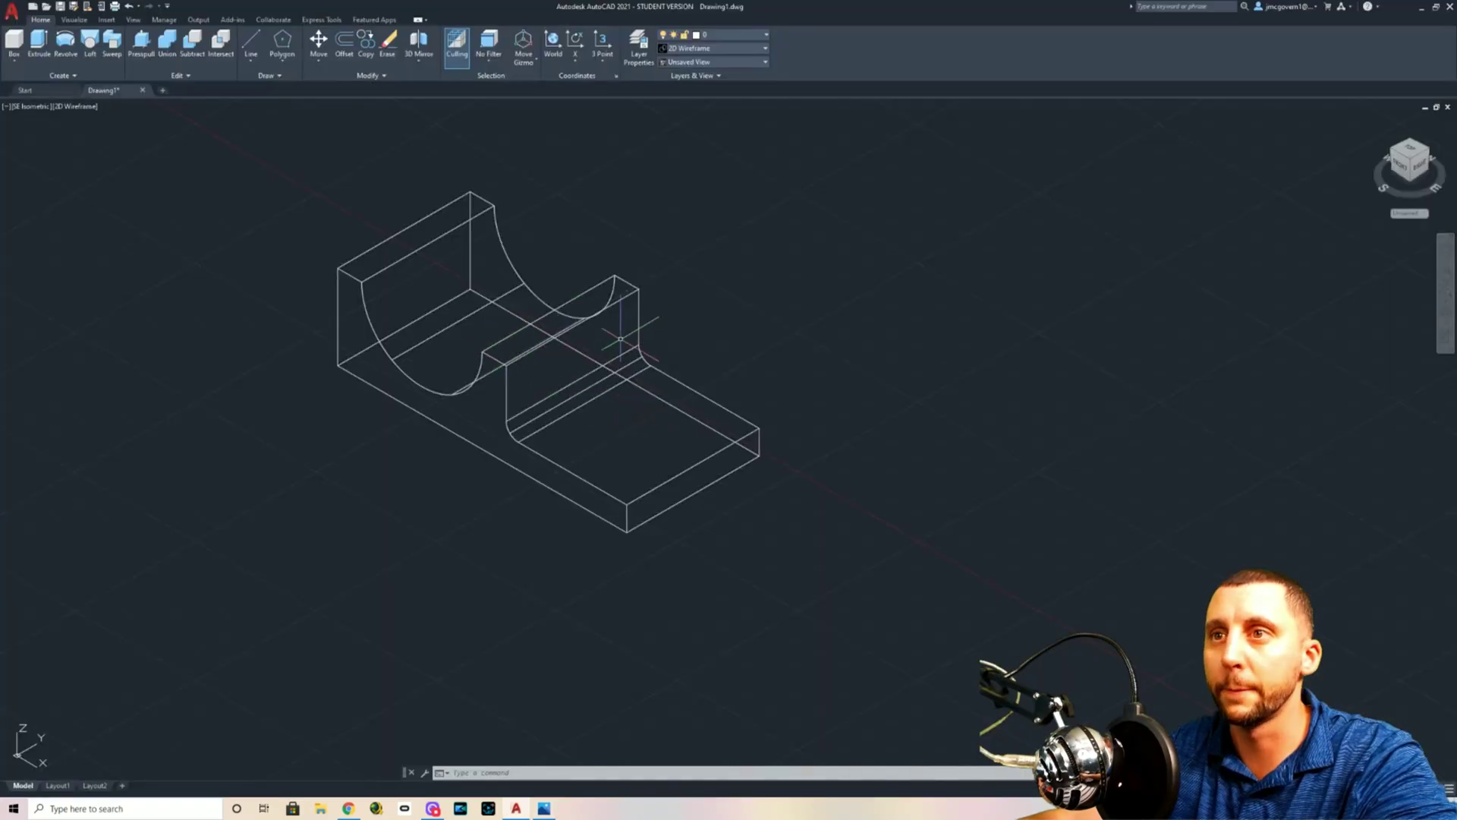
pyautogui.hotkey('ctrl', 'z')
pyautogui.hotkey('ctrl', 'z')
# Try to join the whole side profile of the bracket again
pyautogui.click(654, 351)
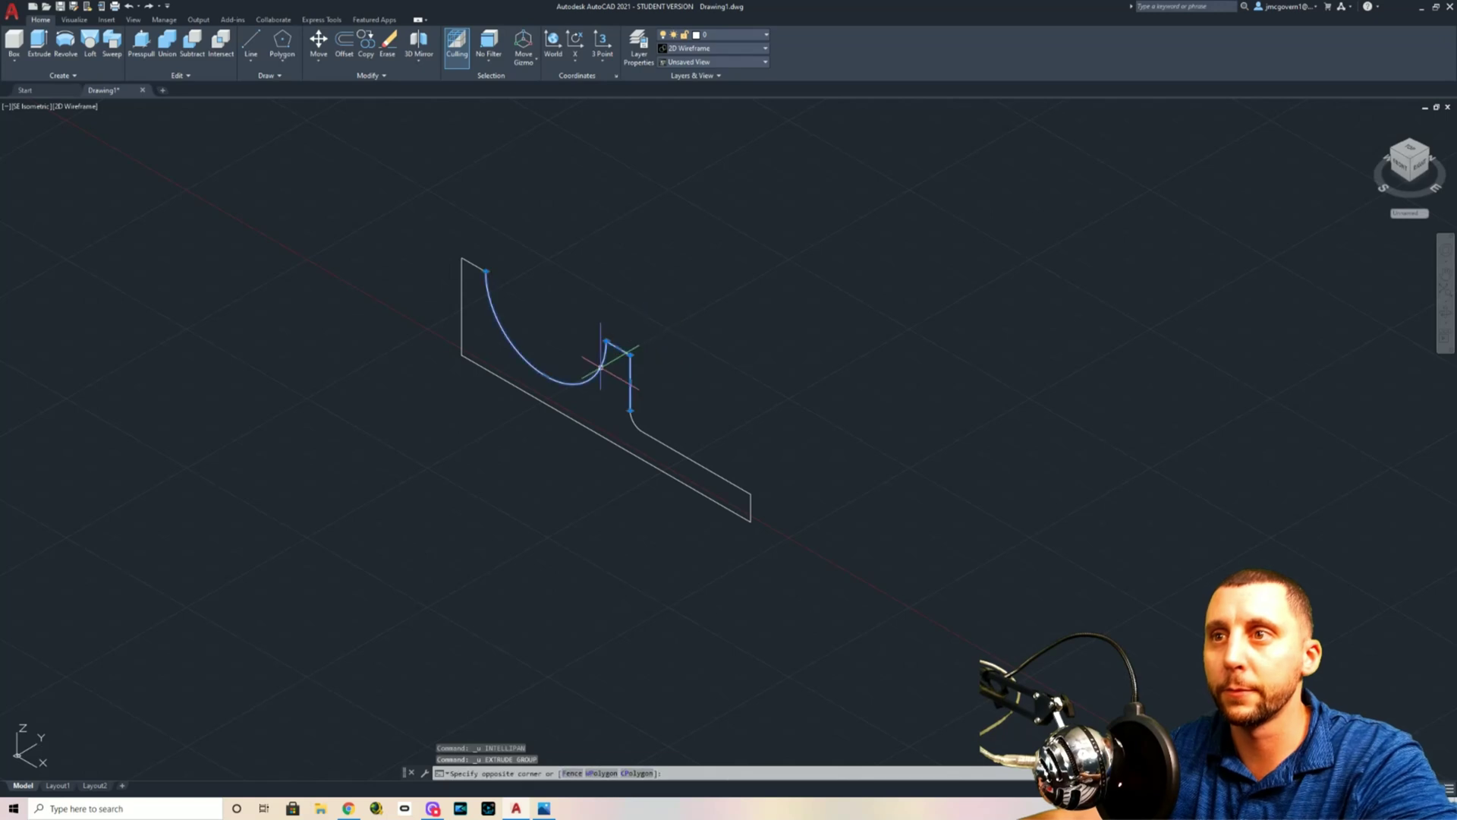
pyautogui.click(605, 359)
pyautogui.press('Escape')
pyautogui.click(417, 219)
pyautogui.click(830, 553)
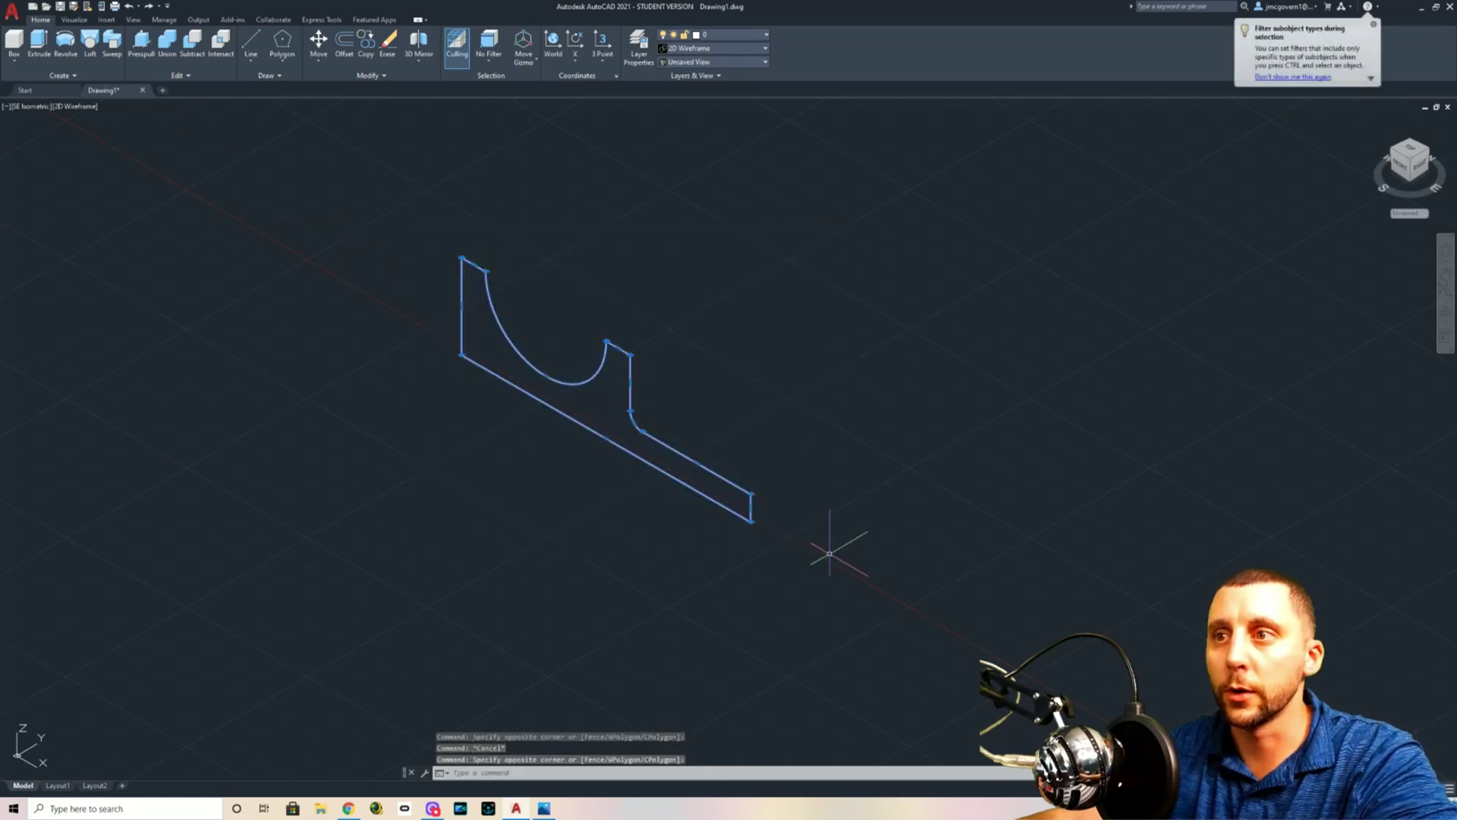
pyautogui.write('join')
pyautogui.press('Return')
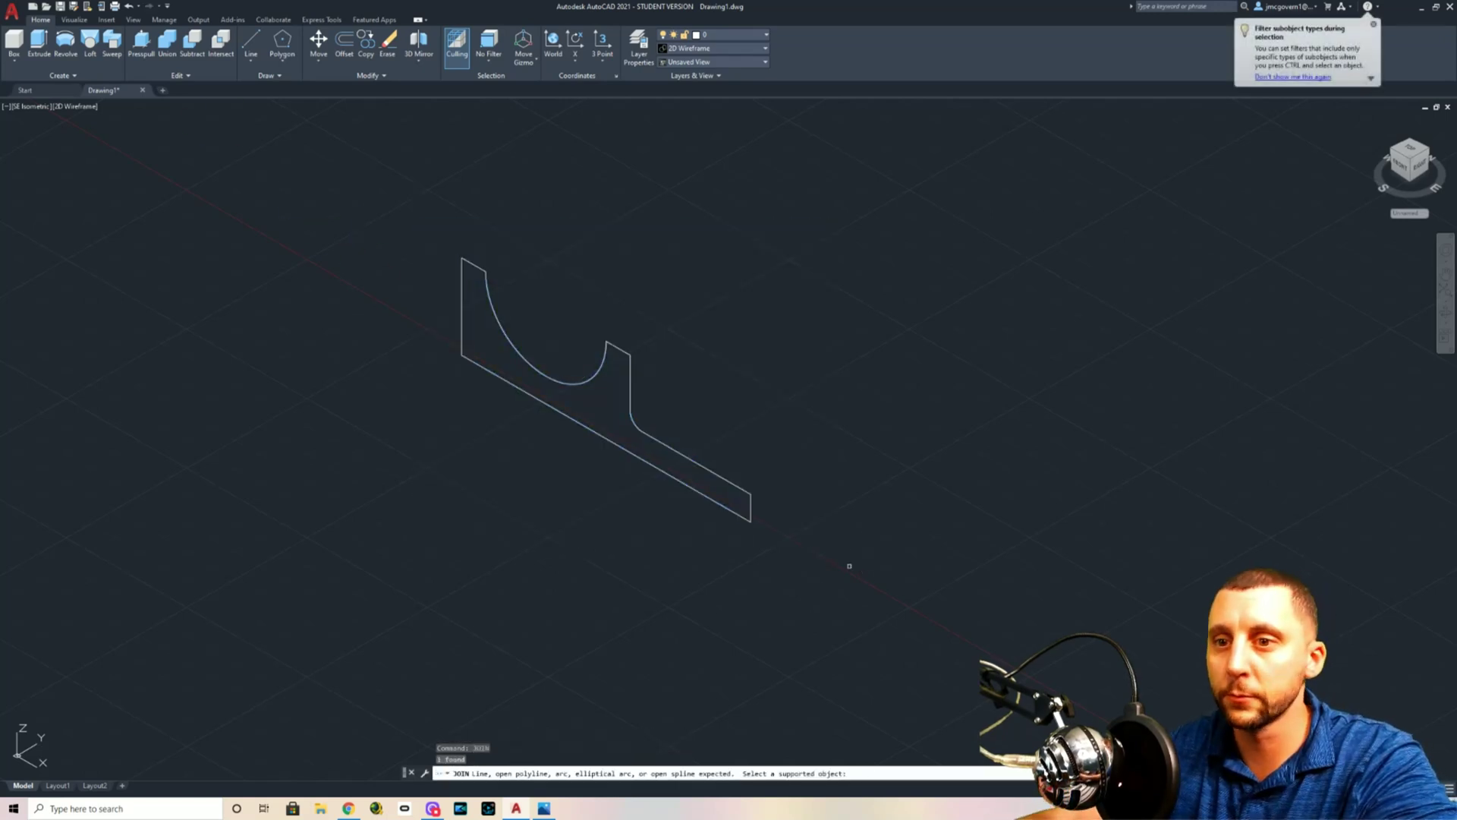
pyautogui.press('Escape')
pyautogui.click(711, 472)
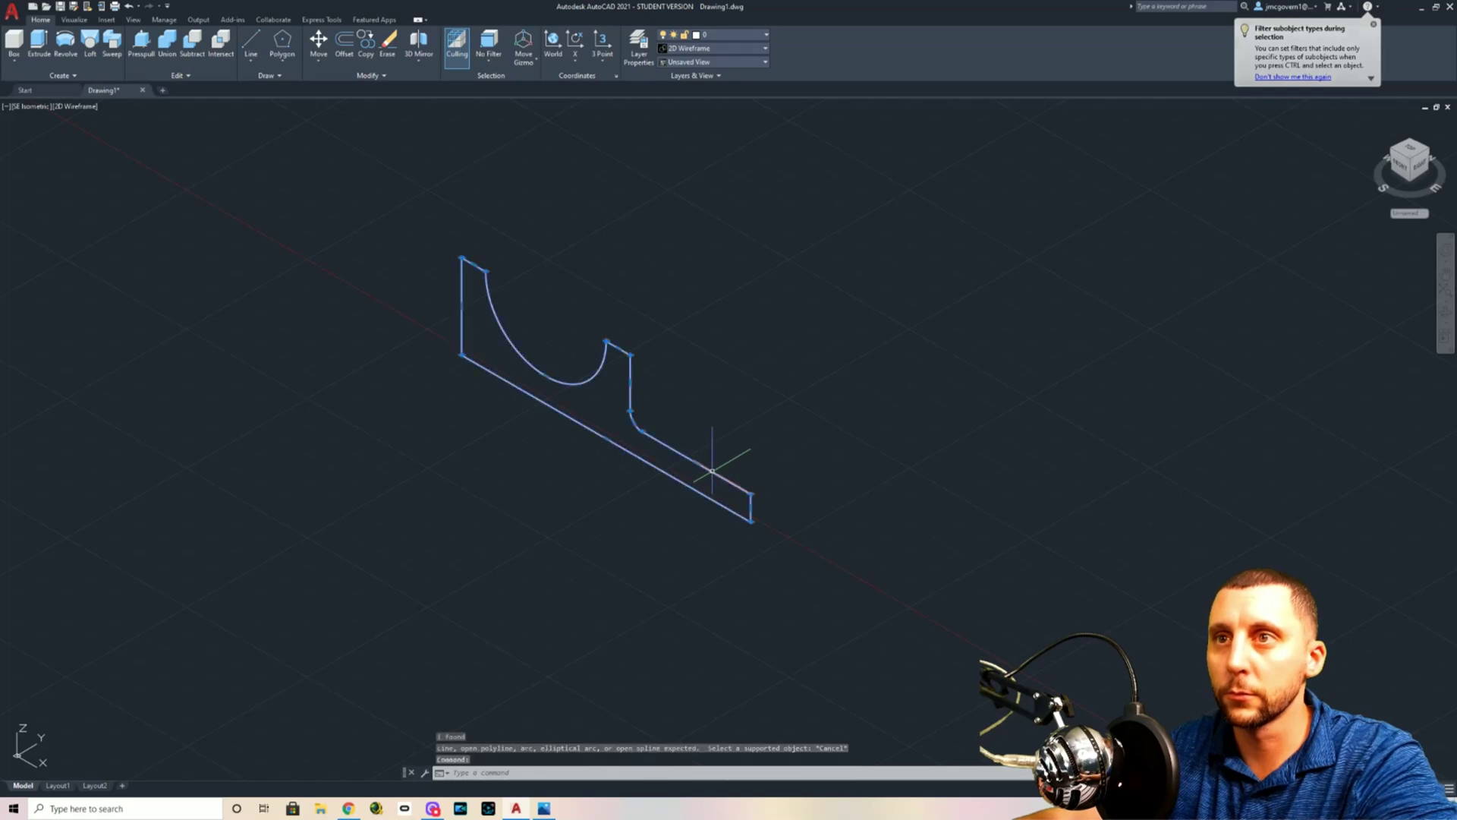
pyautogui.press('Escape')
# Extrude the bracket's side profile to a height of 2.25
pyautogui.click(527, 358)
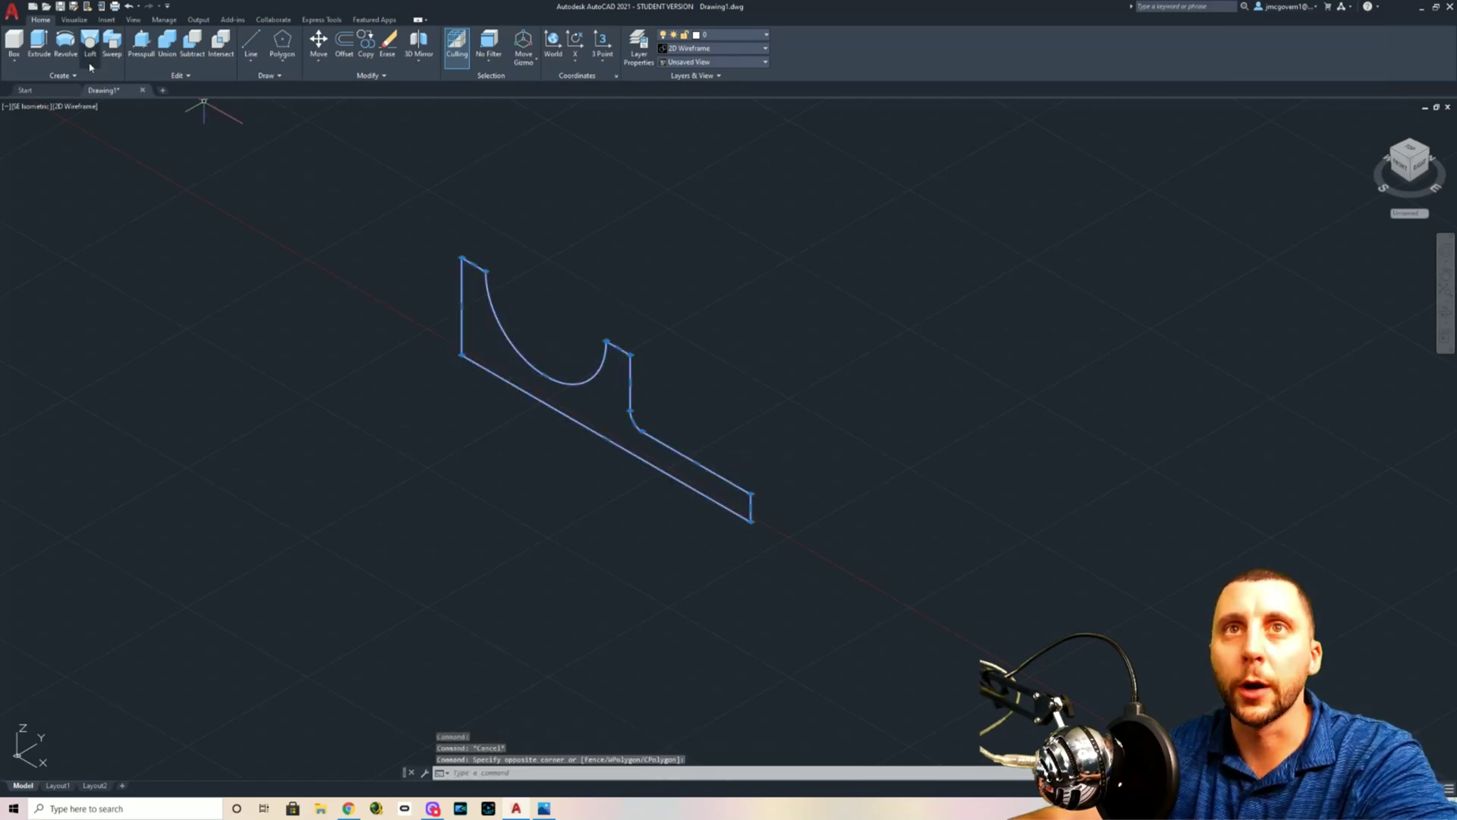
pyautogui.click(38, 44)
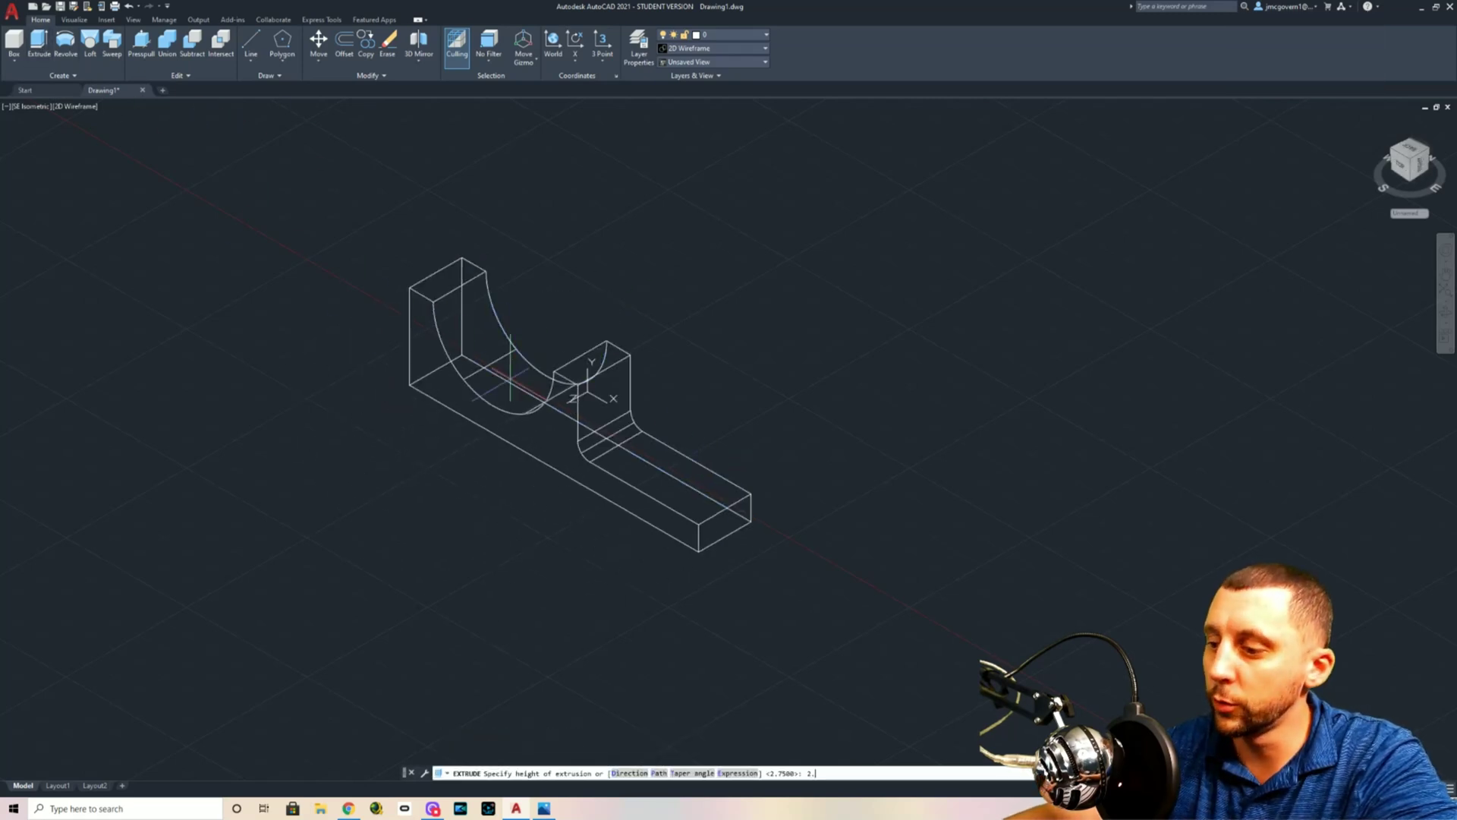
pyautogui.write('2.25')
pyautogui.press('Return')
pyautogui.press('Escape')
pyautogui.scroll(5, 659, 430)
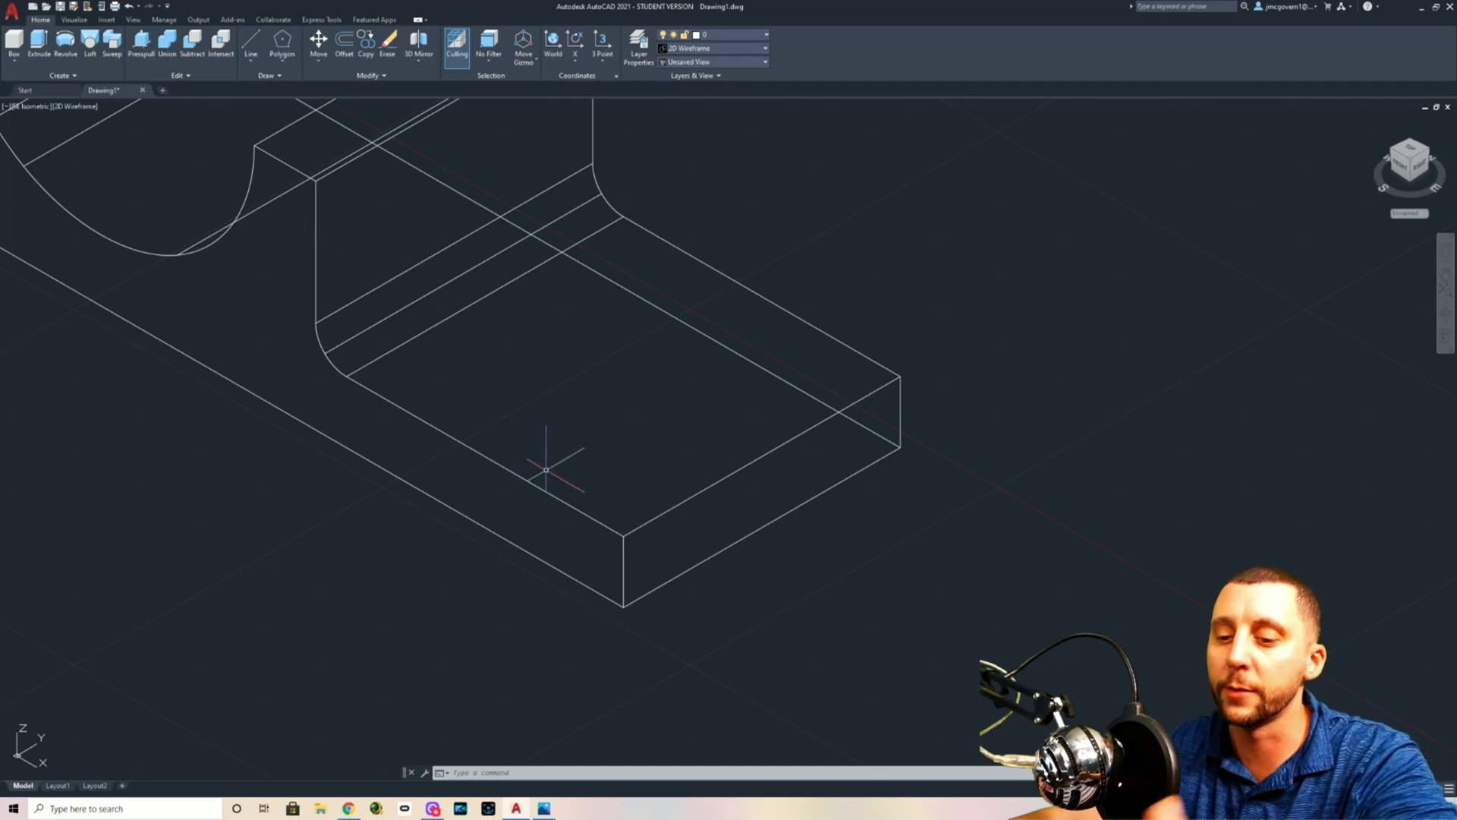
pyautogui.write('filleted')
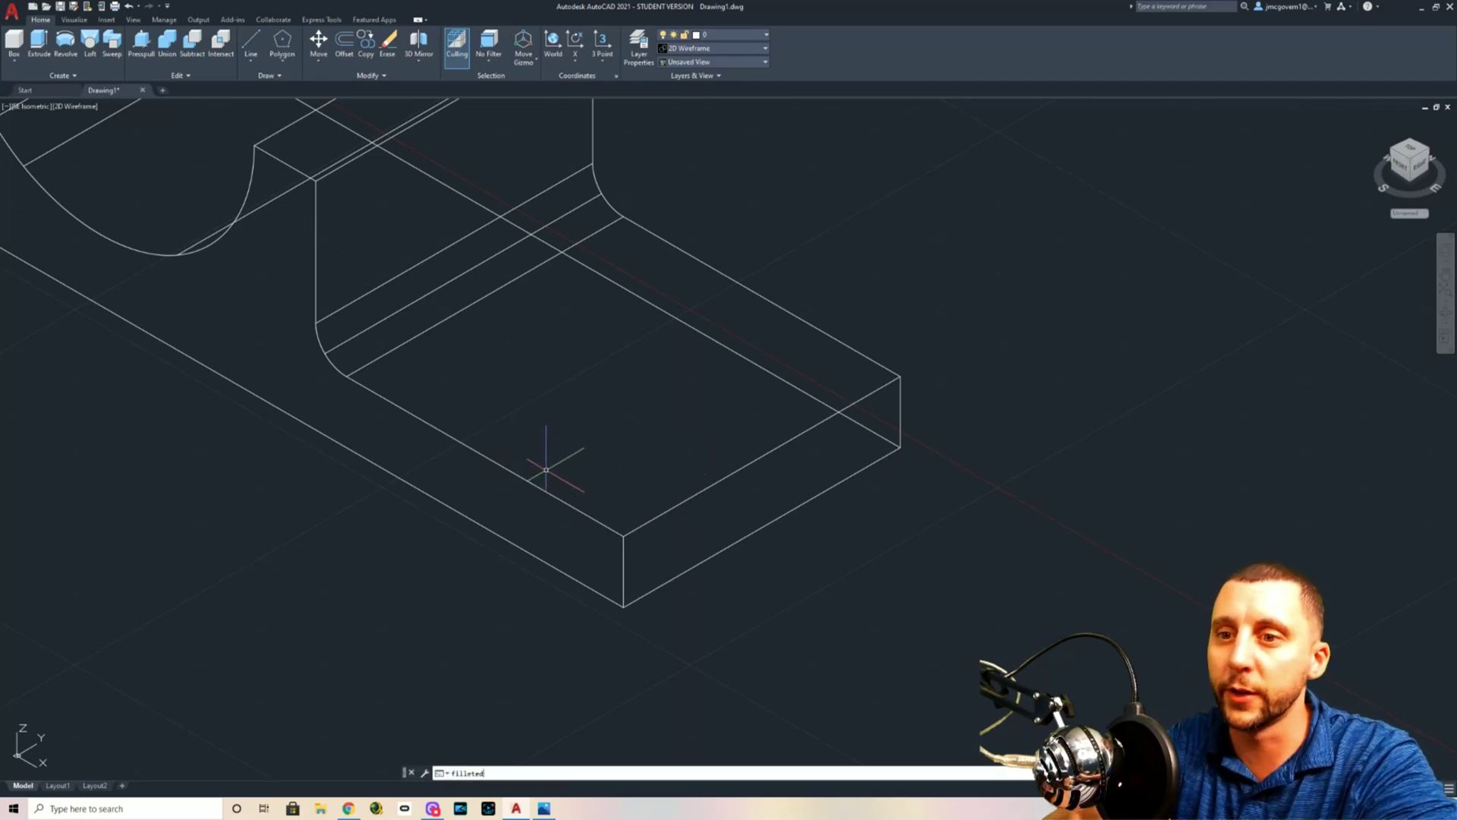
pyautogui.press('Return')
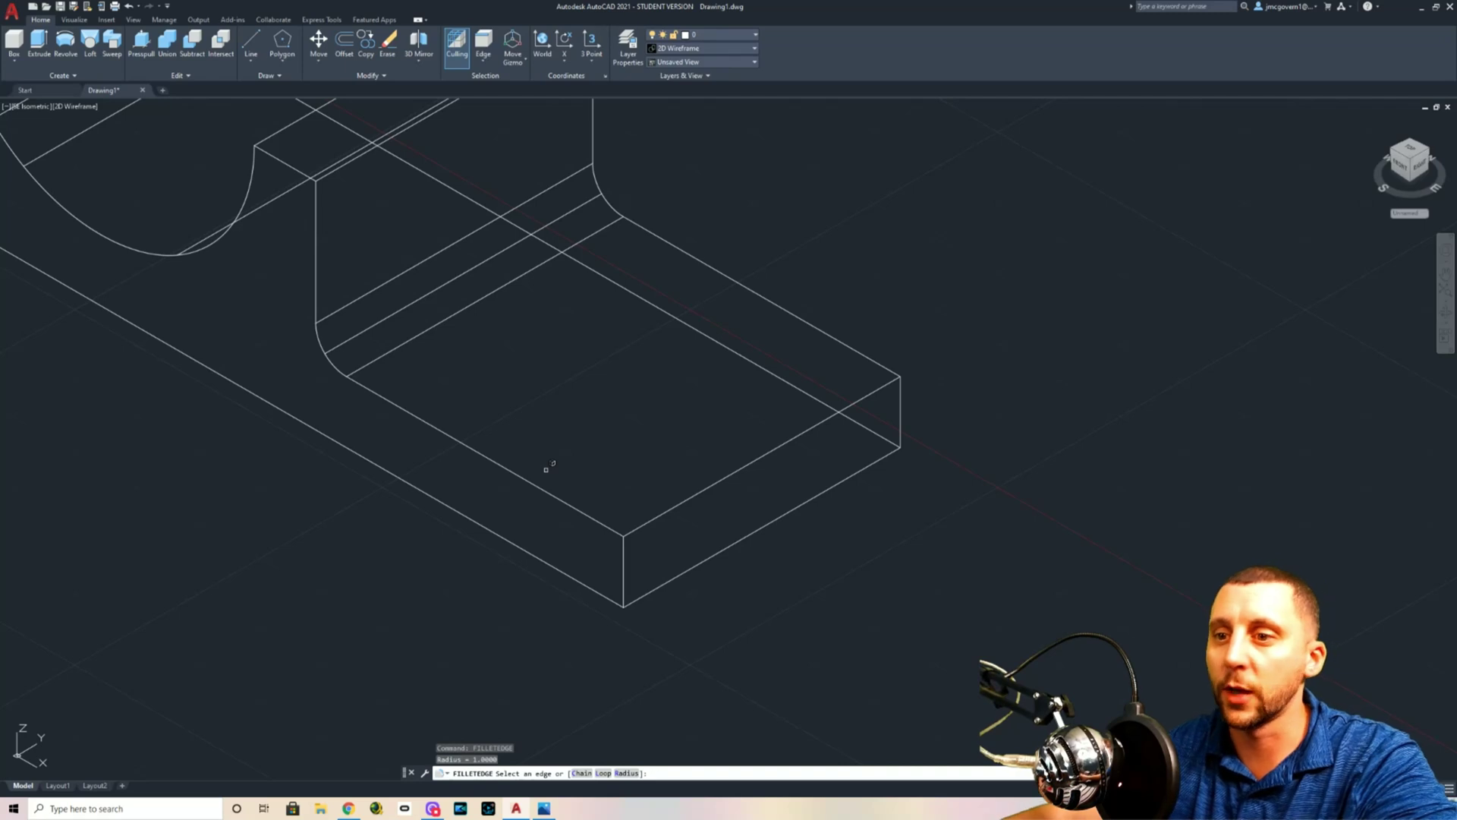
pyautogui.click(634, 774)
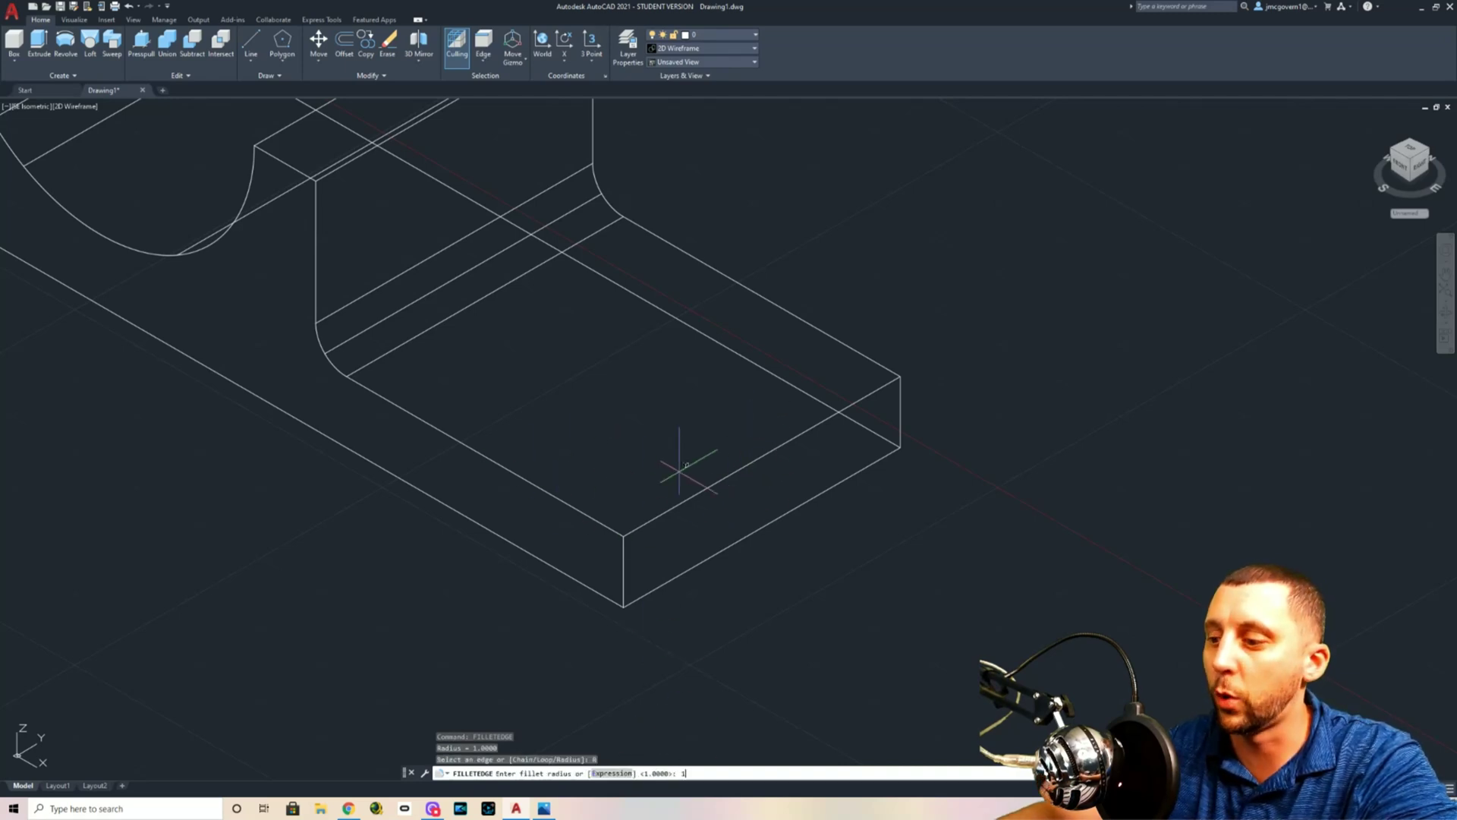
pyautogui.press('Return')
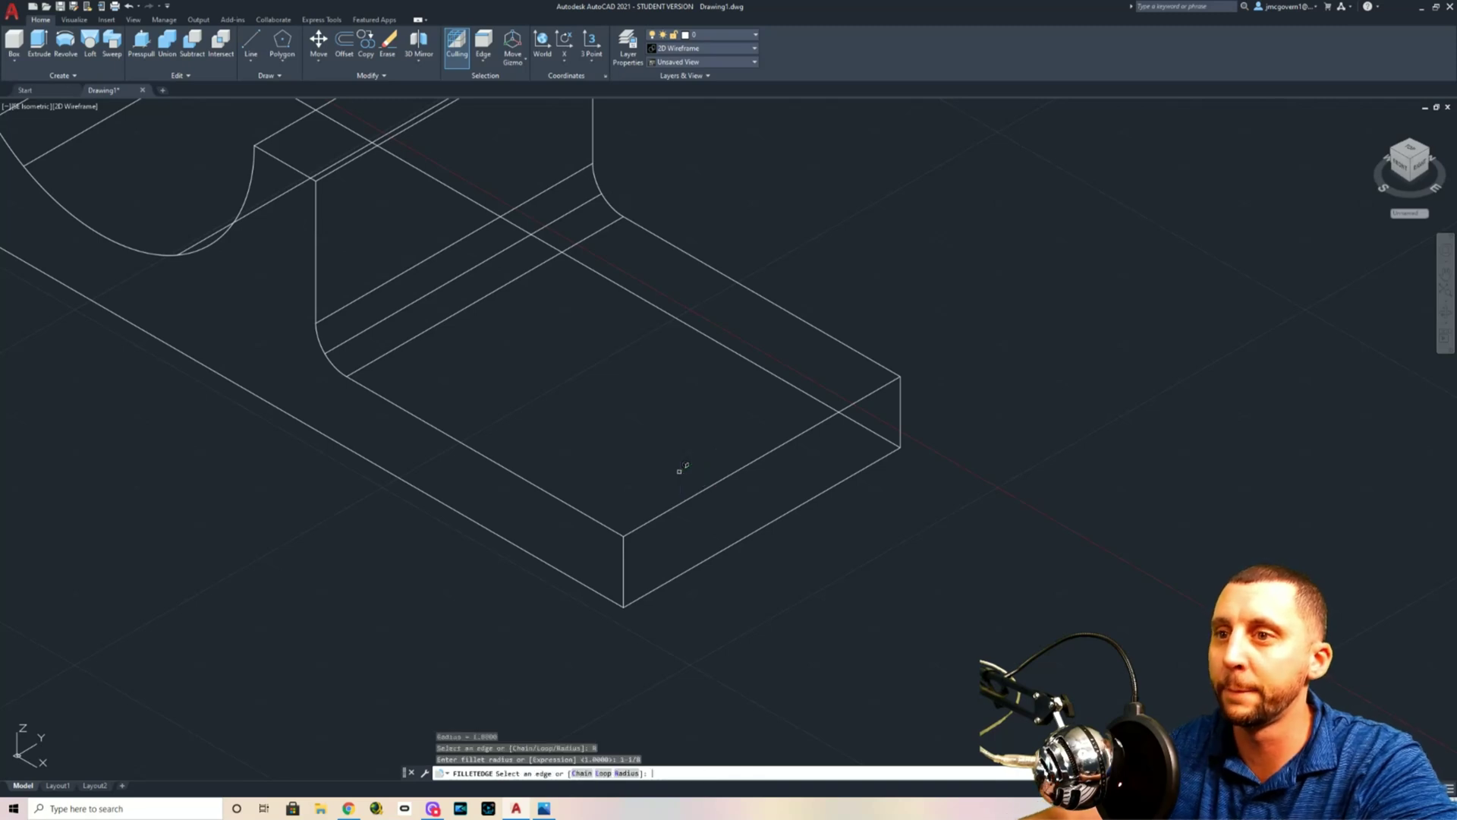
pyautogui.click(650, 521)
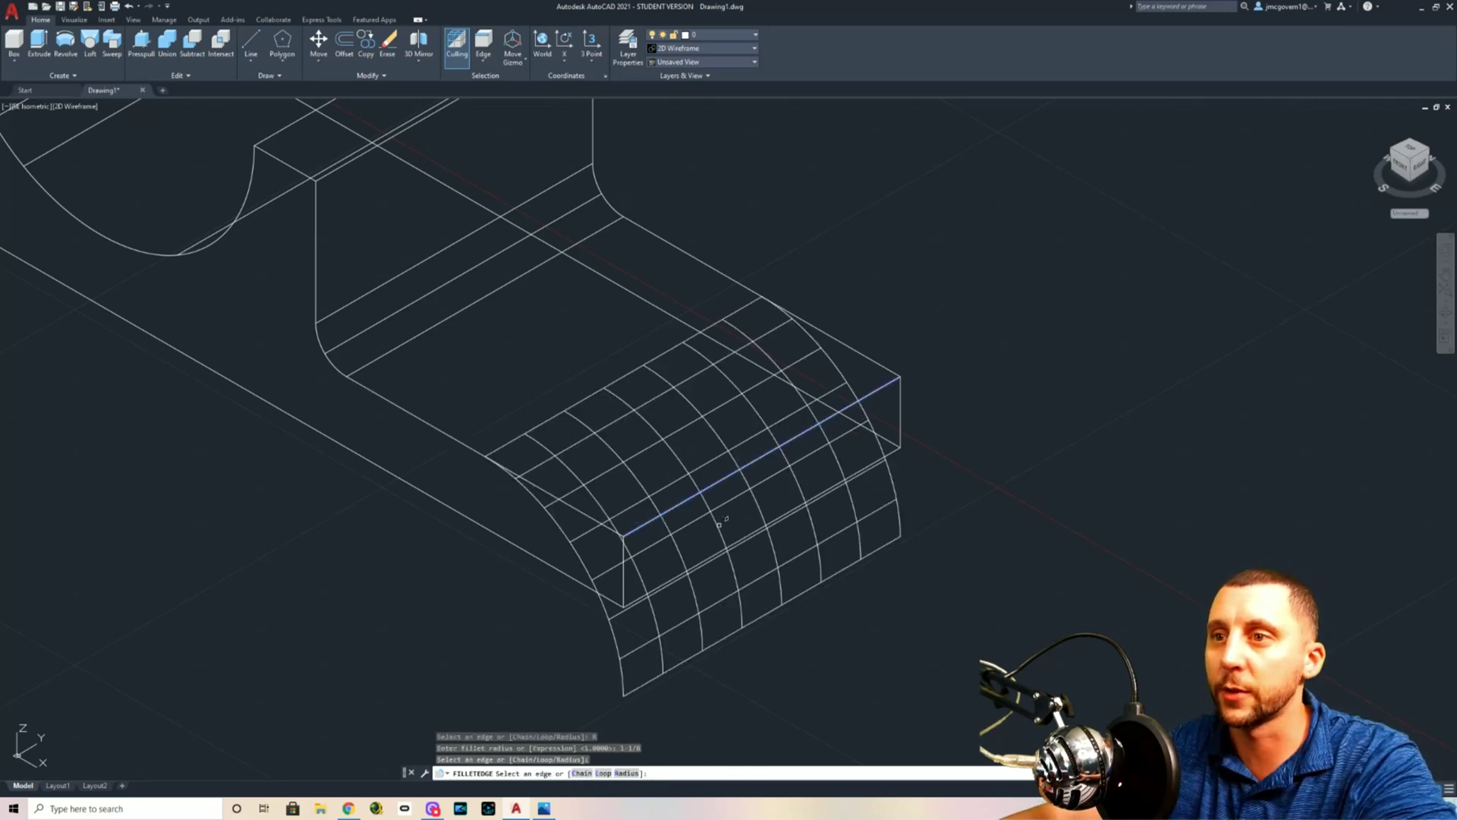
pyautogui.press('Escape')
# Round the two vertical corner edges at the free end of the base with a 1-1/8 edge fillet
pyautogui.press('Return')
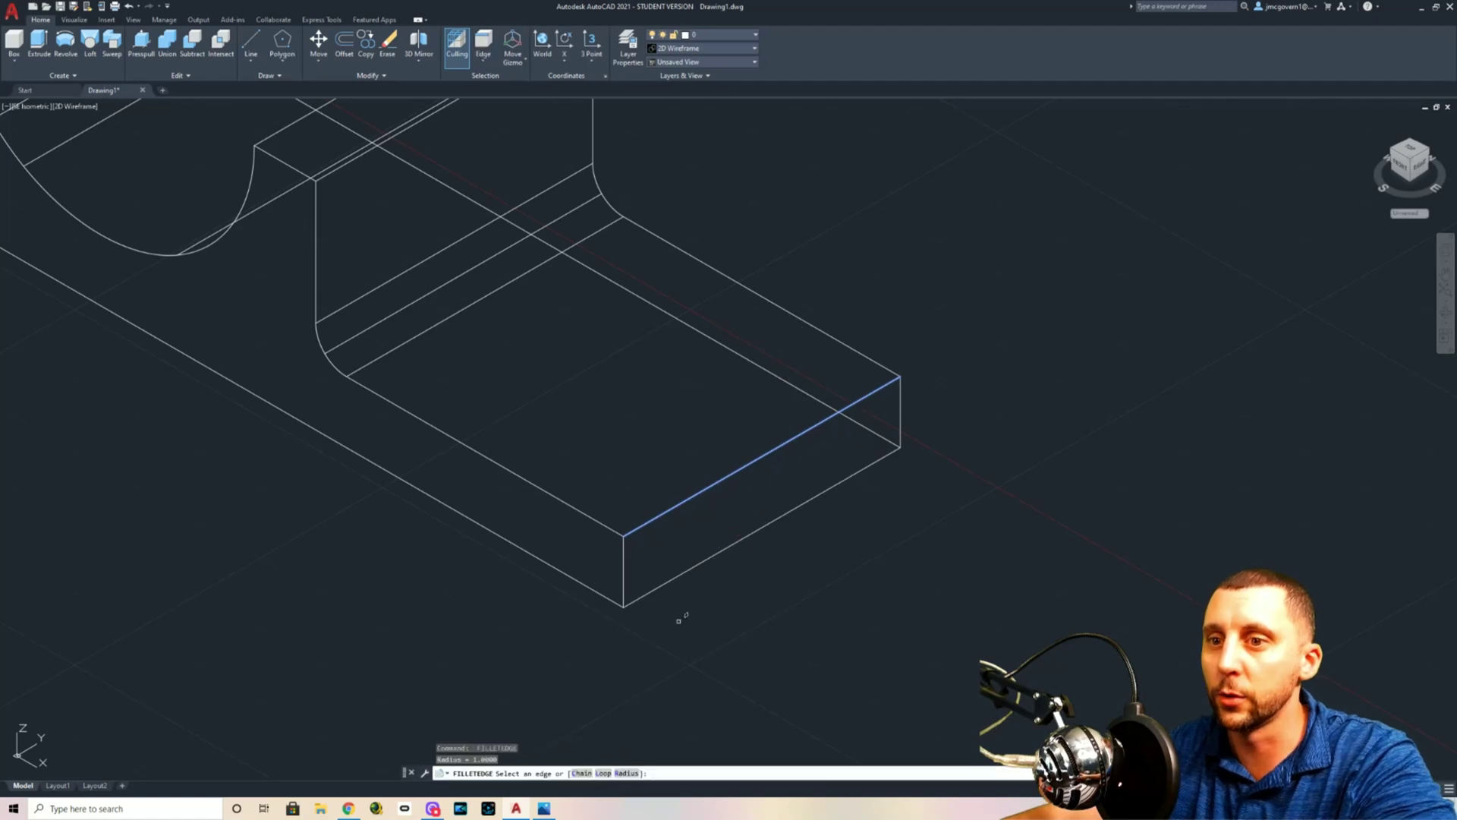
pyautogui.click(626, 773)
pyautogui.write('1-1/8')
pyautogui.press('Return')
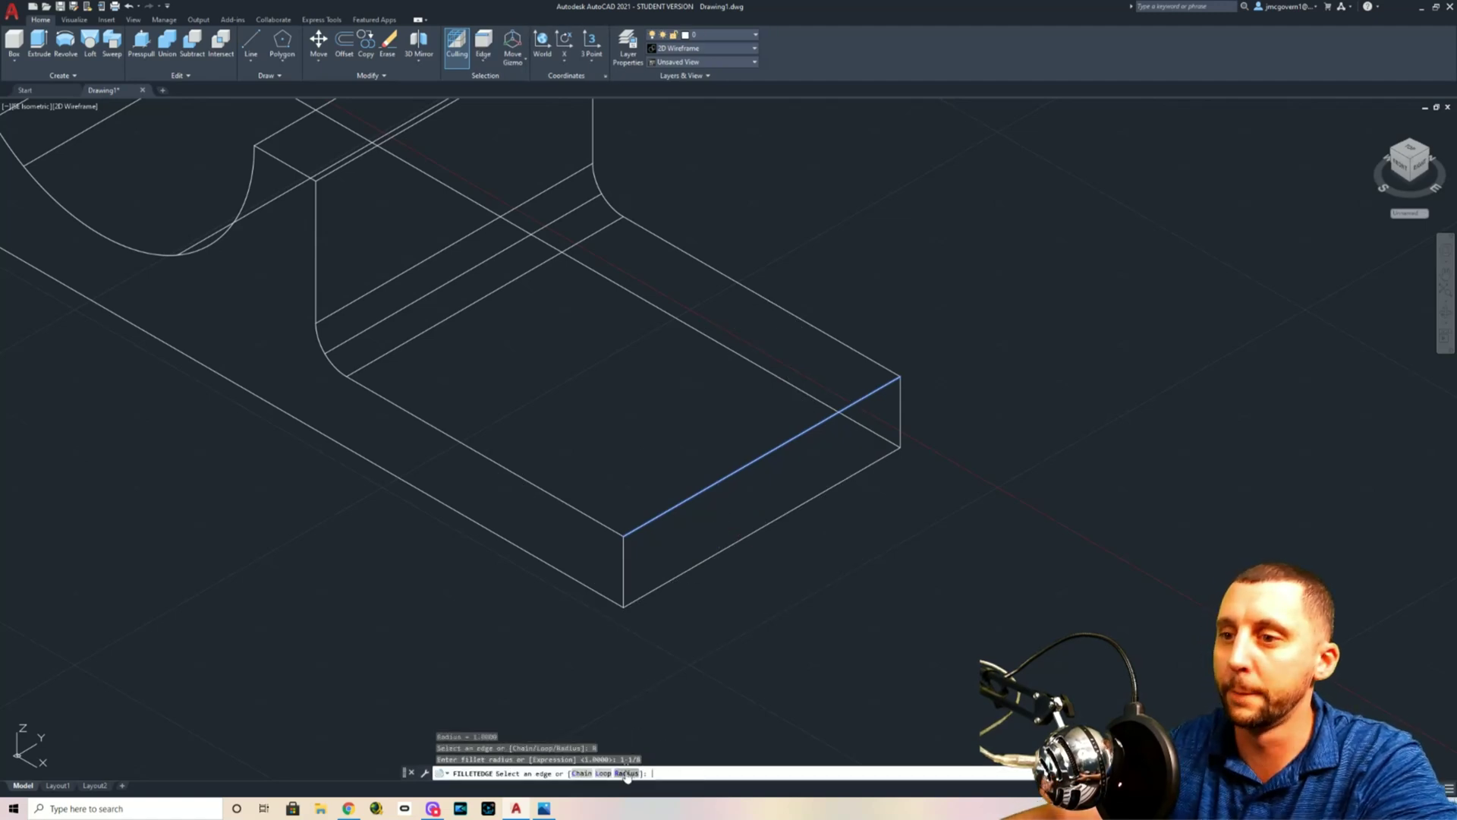
pyautogui.click(625, 565)
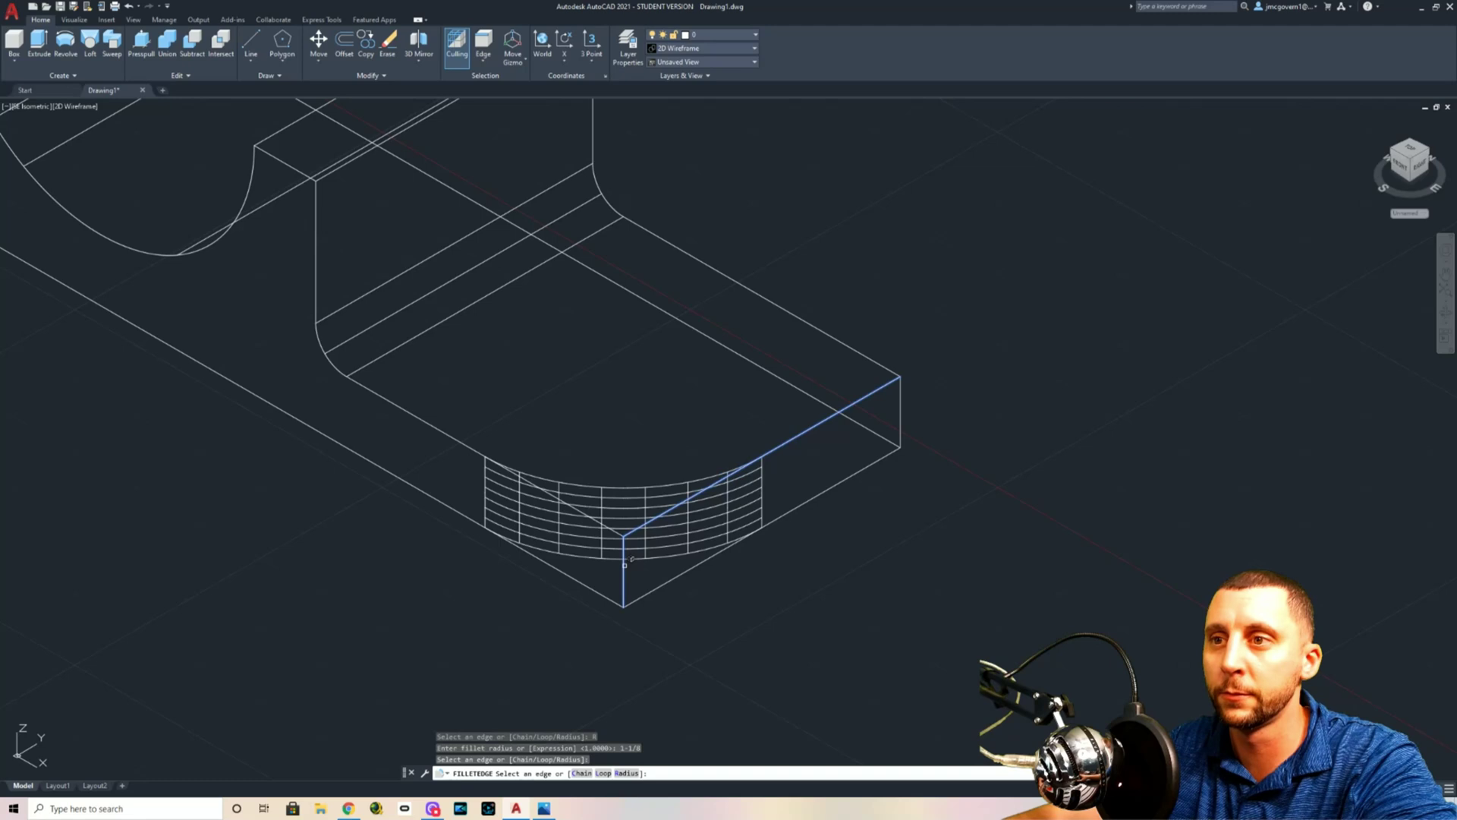
pyautogui.click(902, 410)
pyautogui.press('Return')
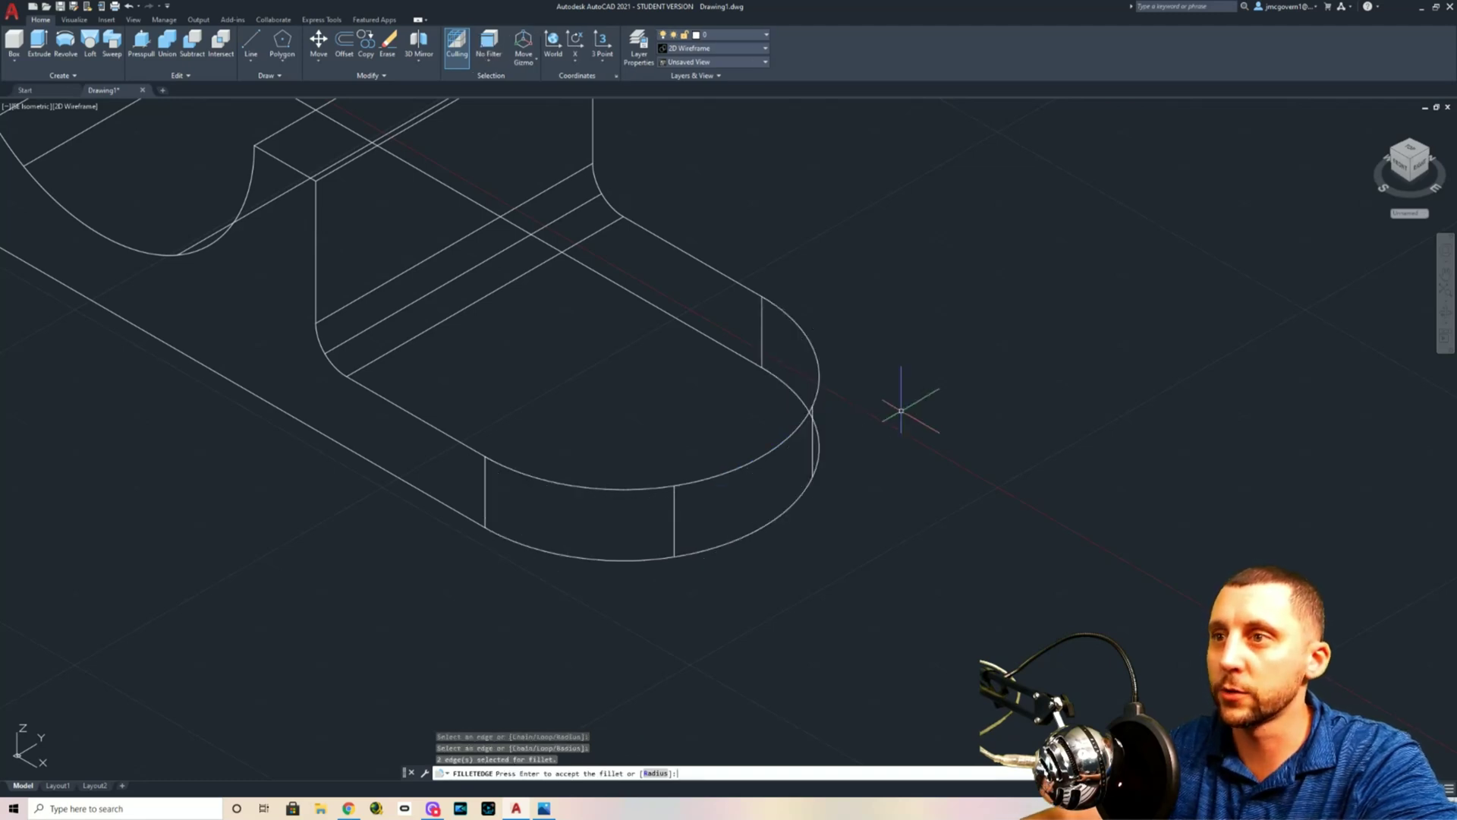
pyautogui.press('Return')
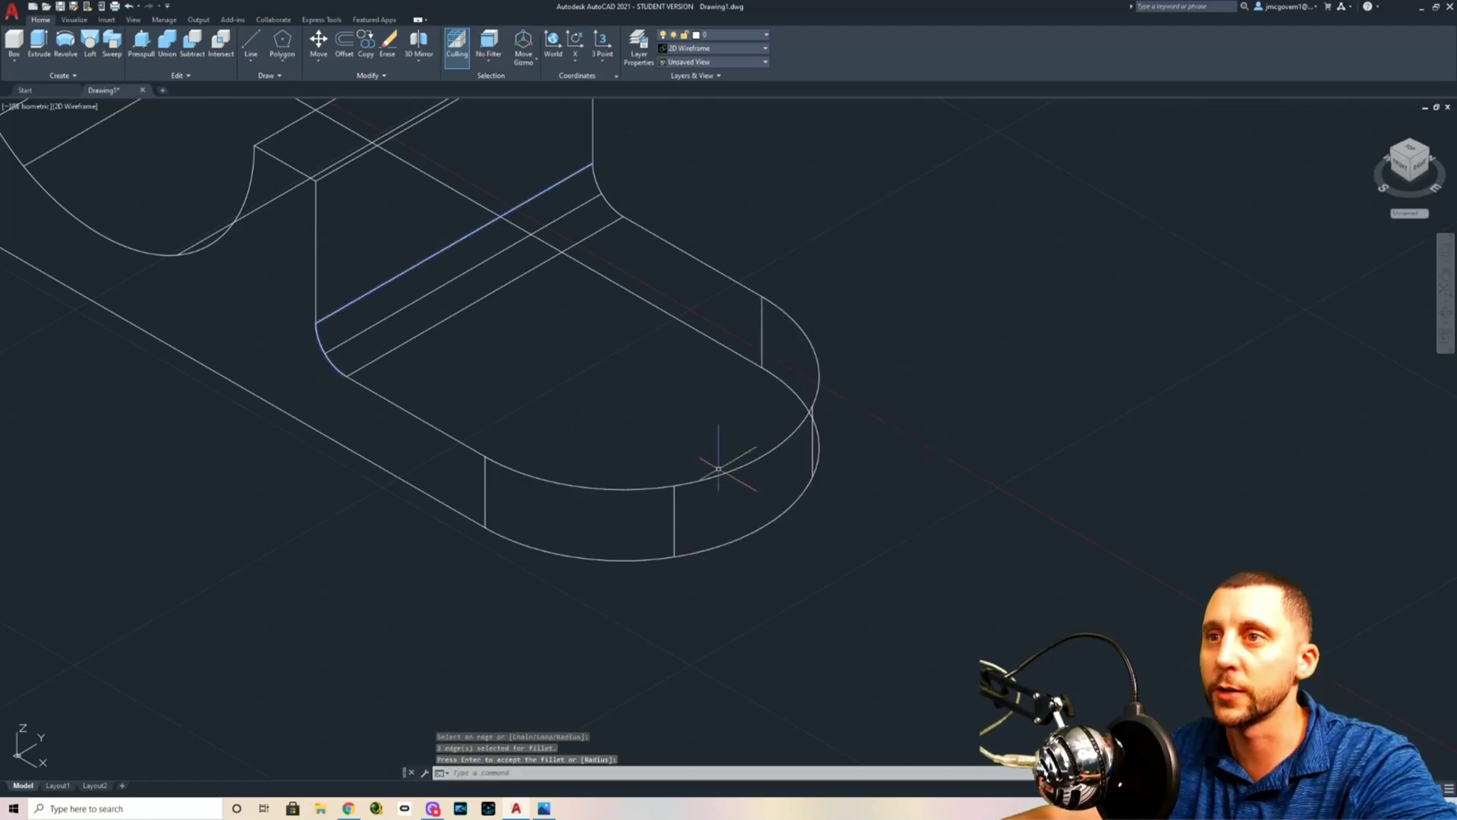
# Check the slot in the reference drawing and draw a line across the base's top face between the ends of the rounded edge
pyautogui.scroll(-4, 812, 364)
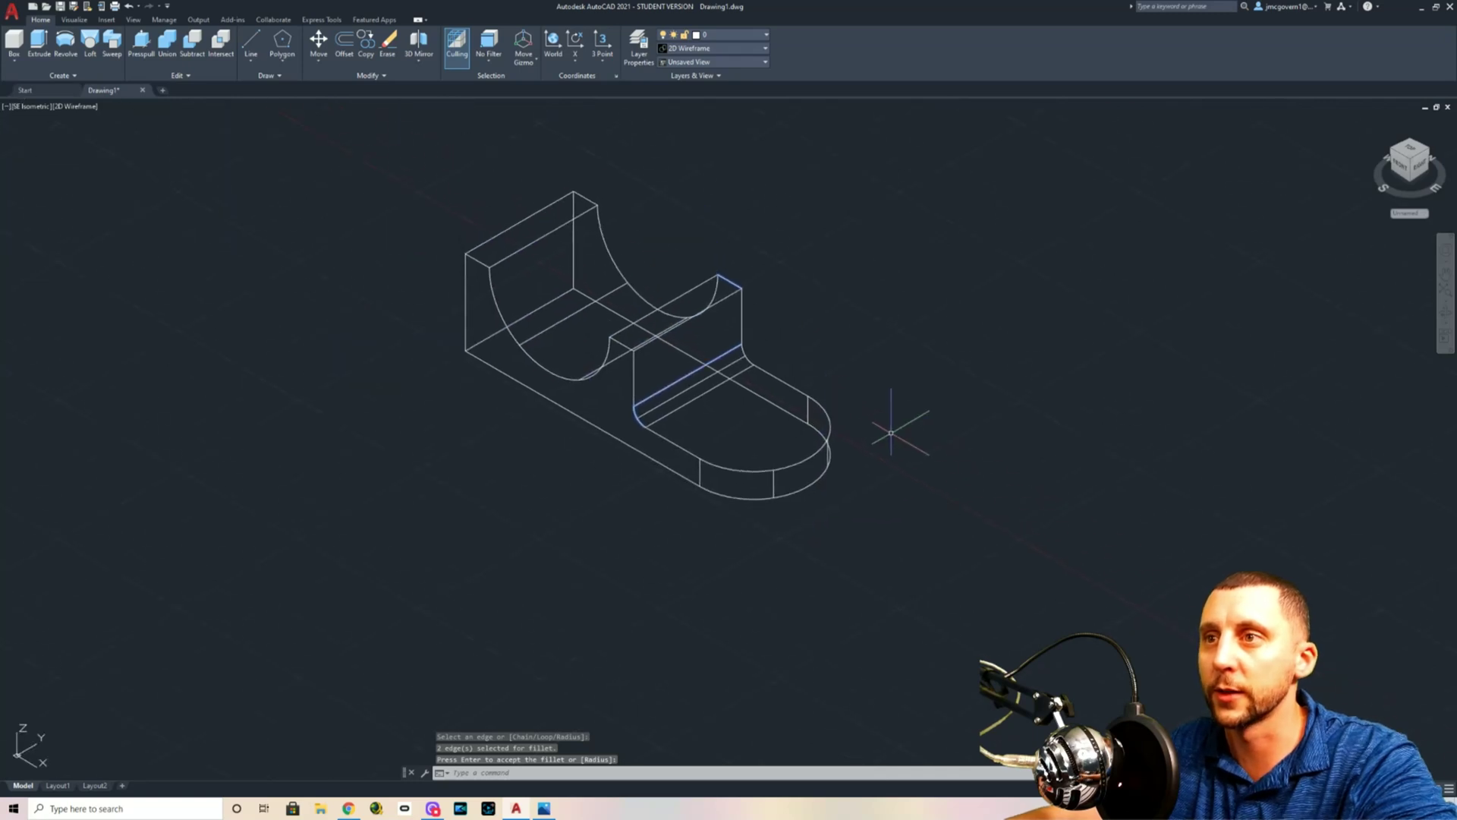
pyautogui.hotkey('alt', 'Tab')
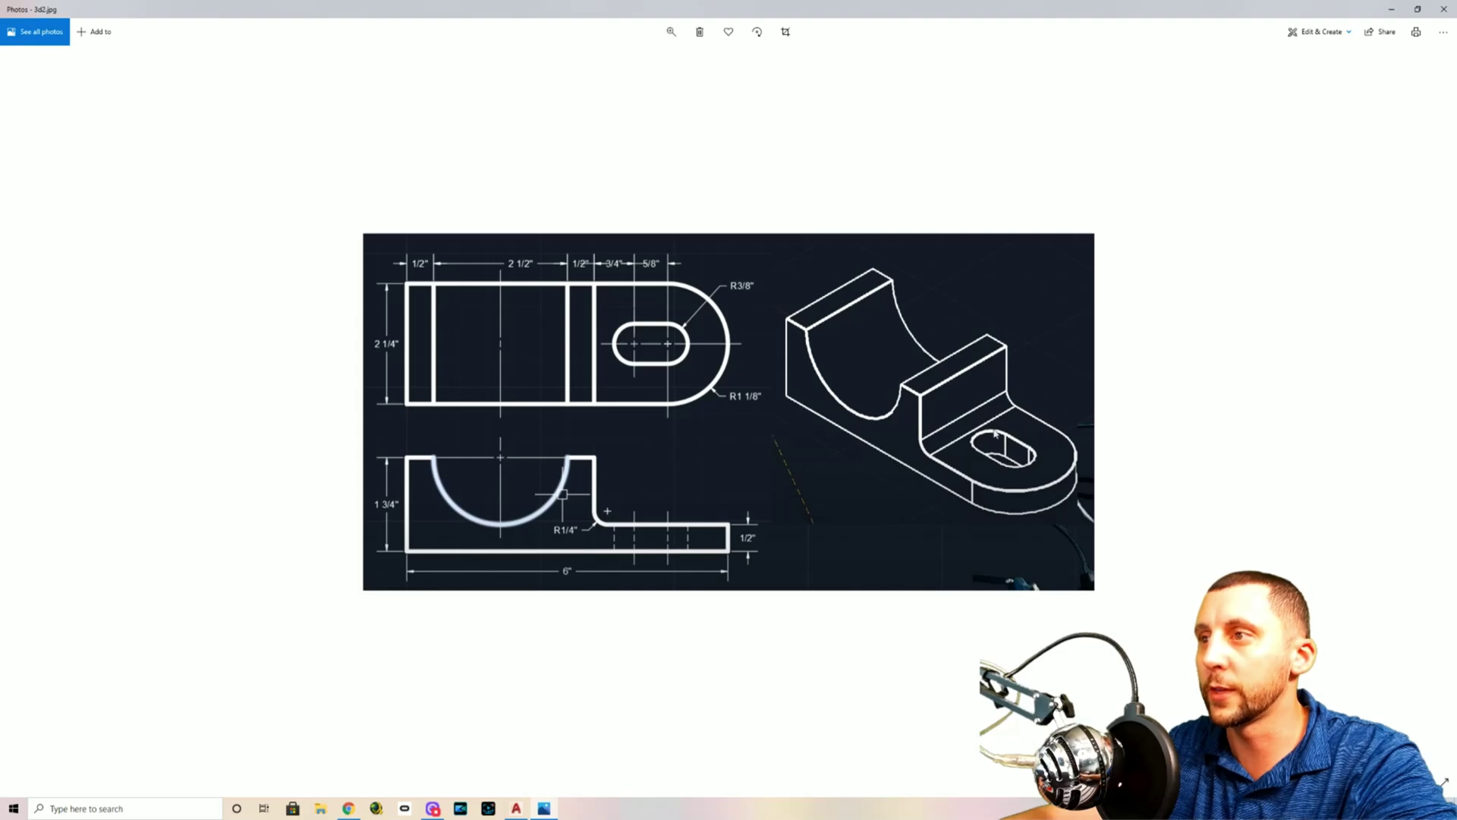
pyautogui.hotkey('alt', 'Tab')
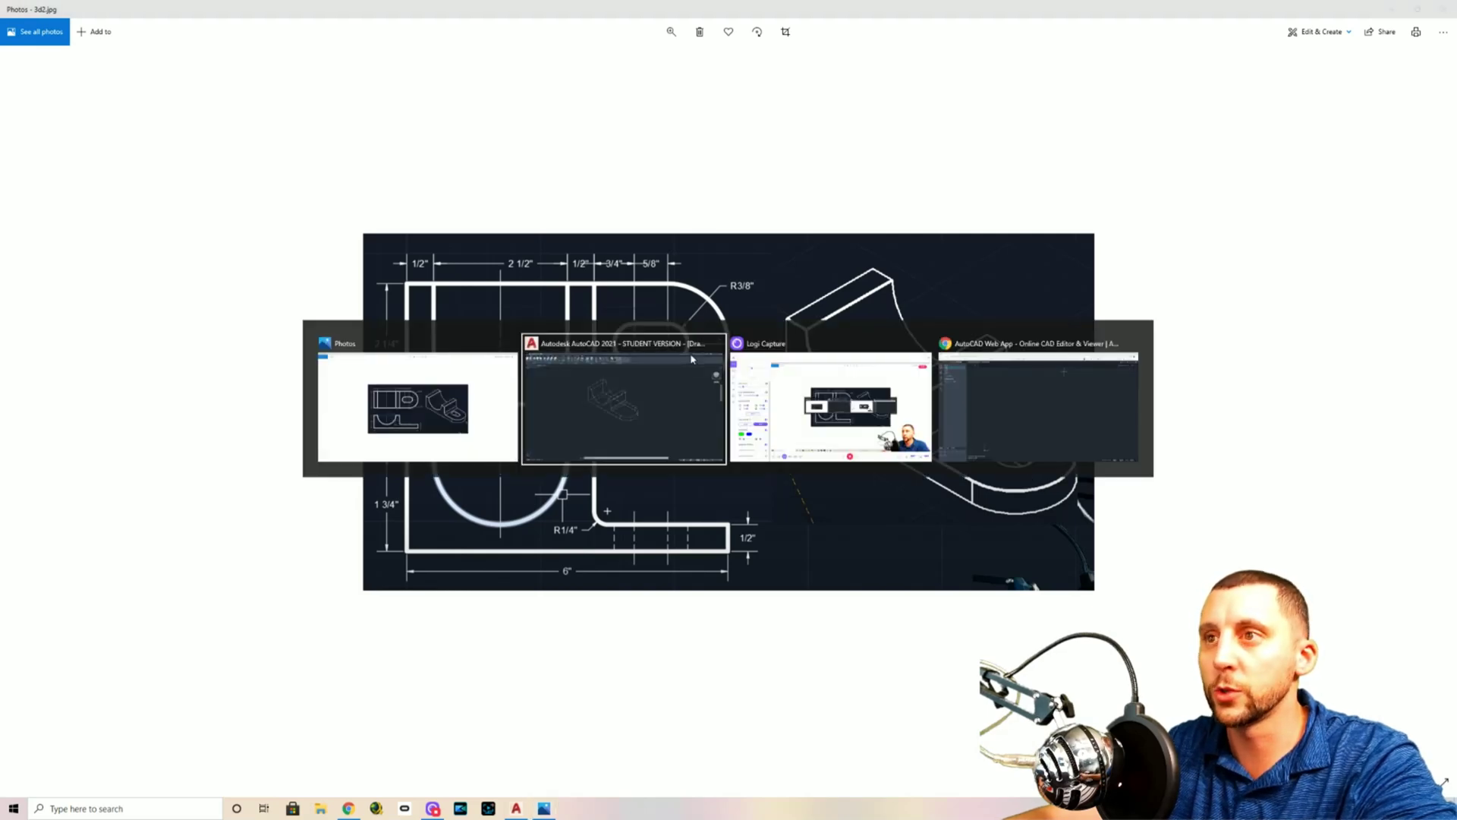
pyautogui.press('Tab')
pyautogui.press('Tab')
pyautogui.press('Tab')
pyautogui.press('Tab')
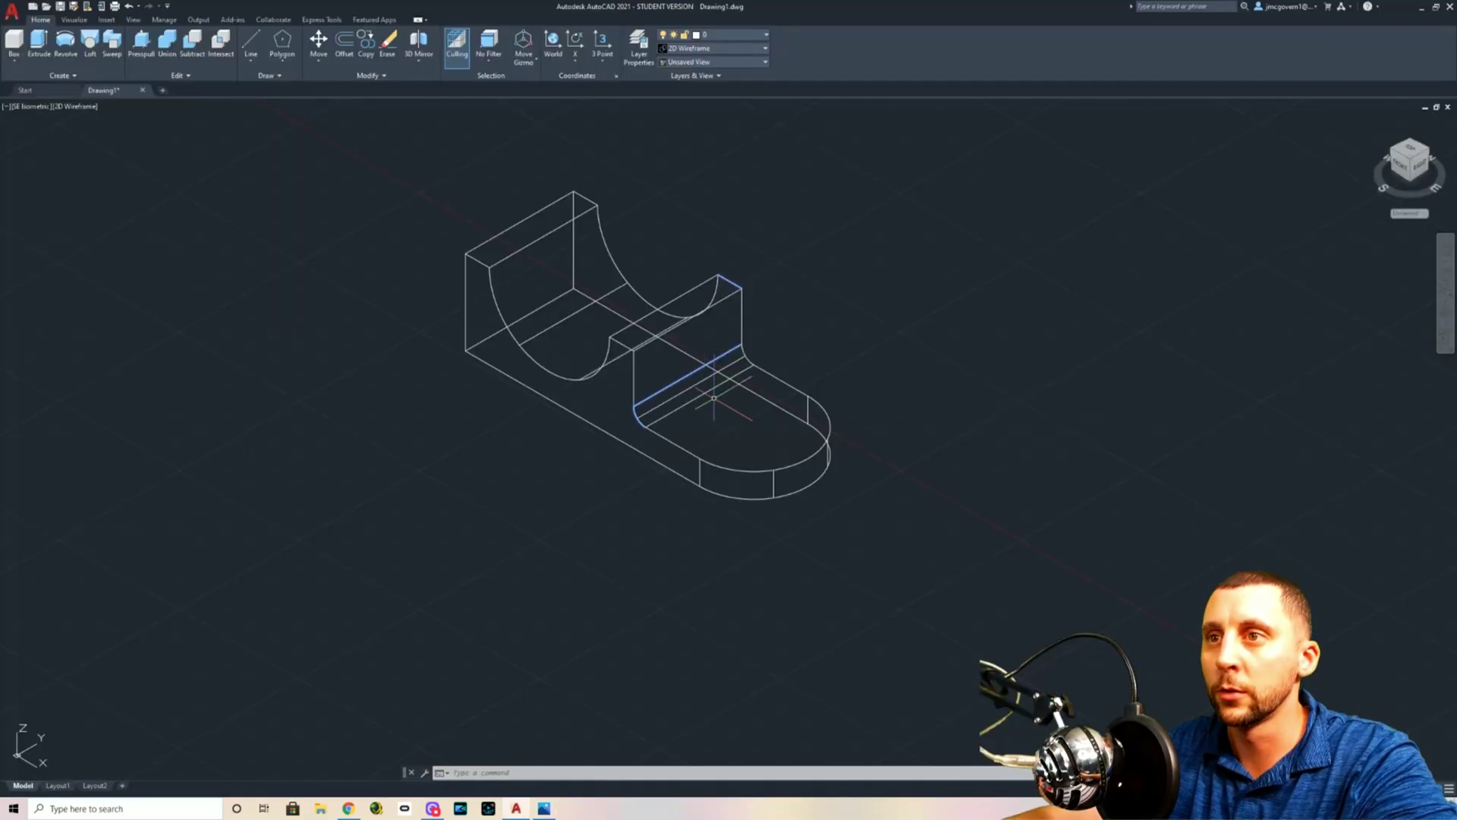
pyautogui.scroll(5, 720, 455)
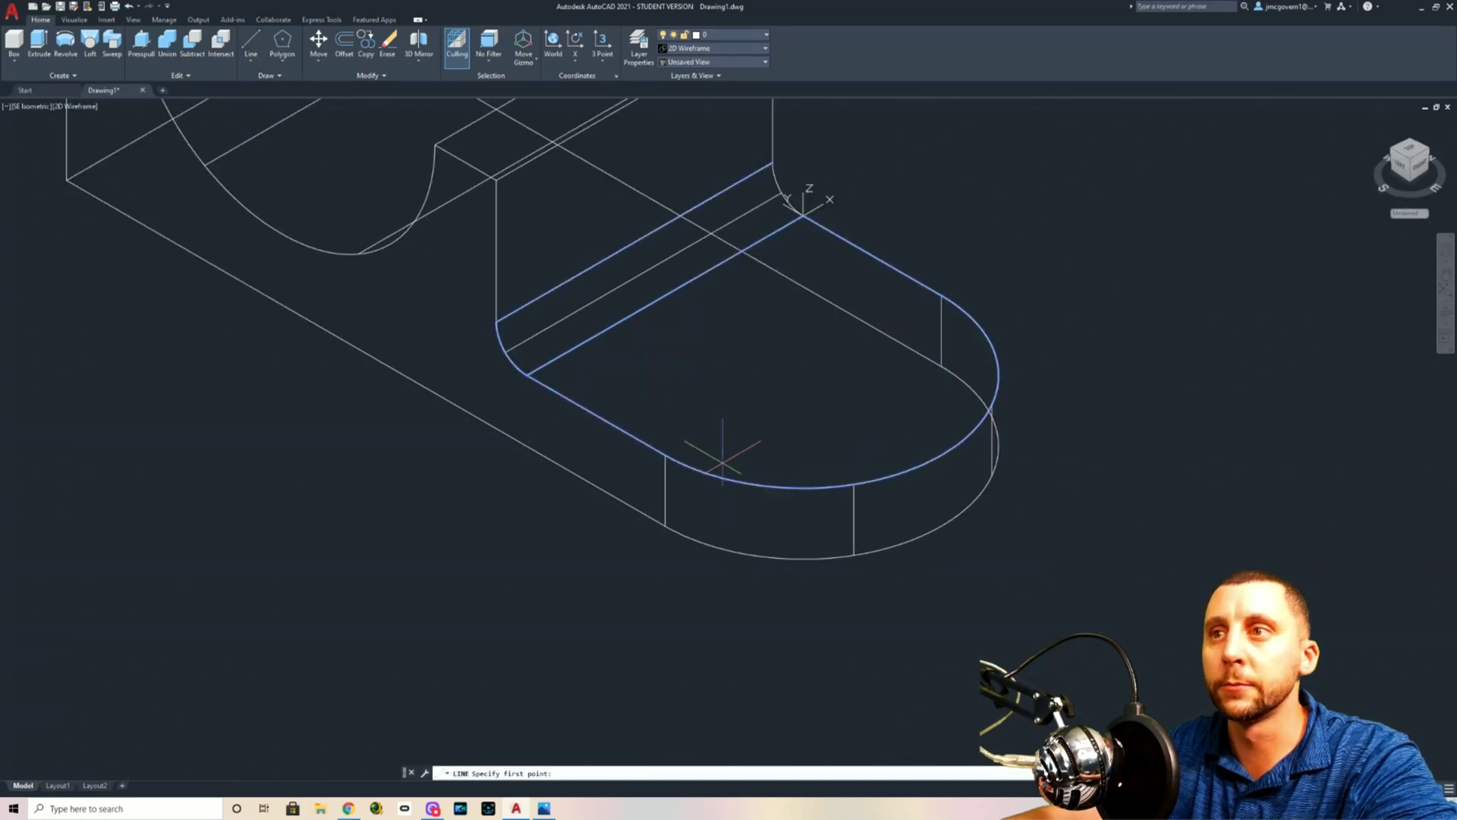
pyautogui.click(665, 454)
pyautogui.click(941, 298)
pyautogui.press('Escape')
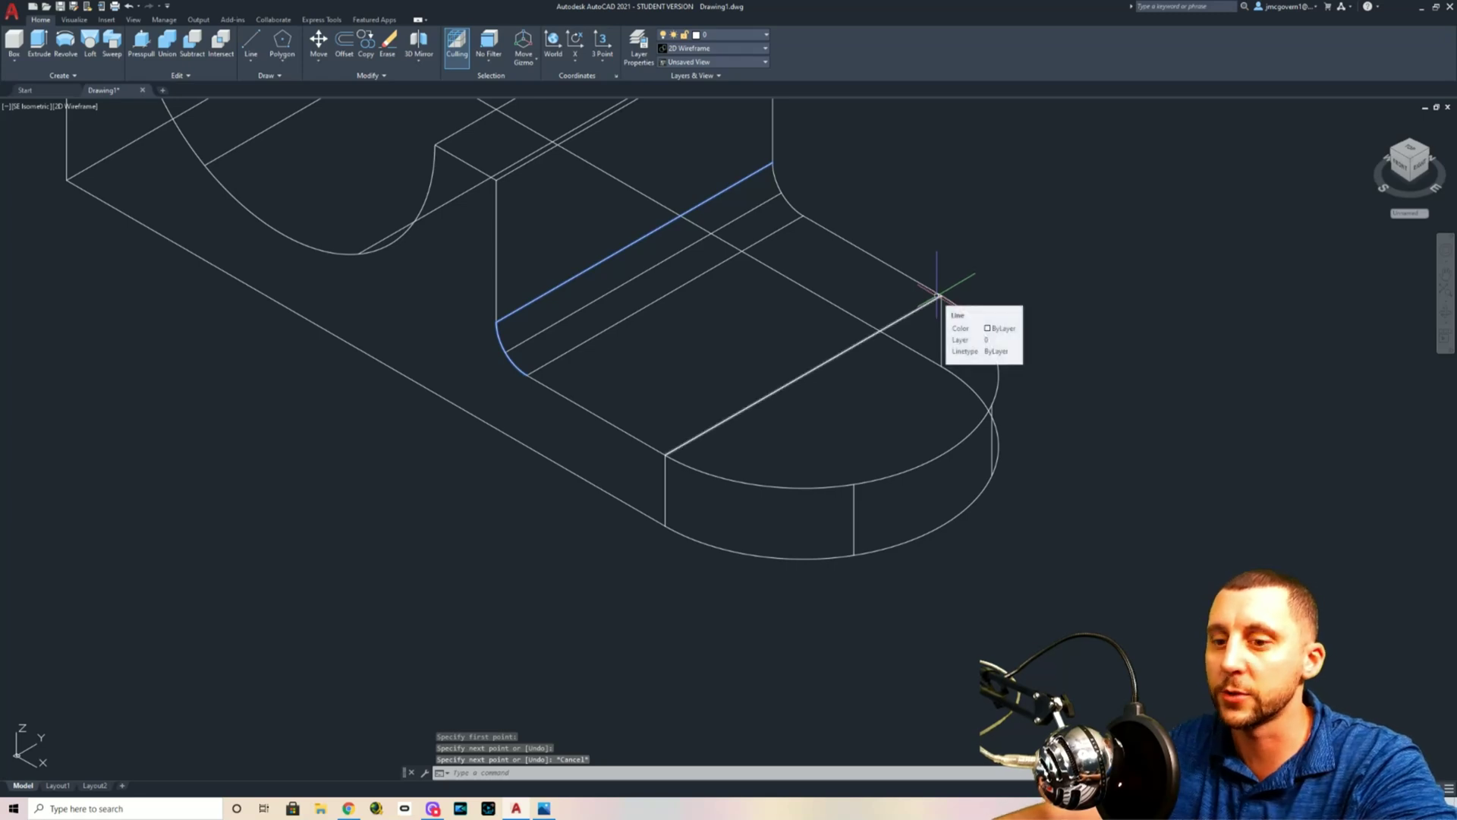
pyautogui.click(36, 110)
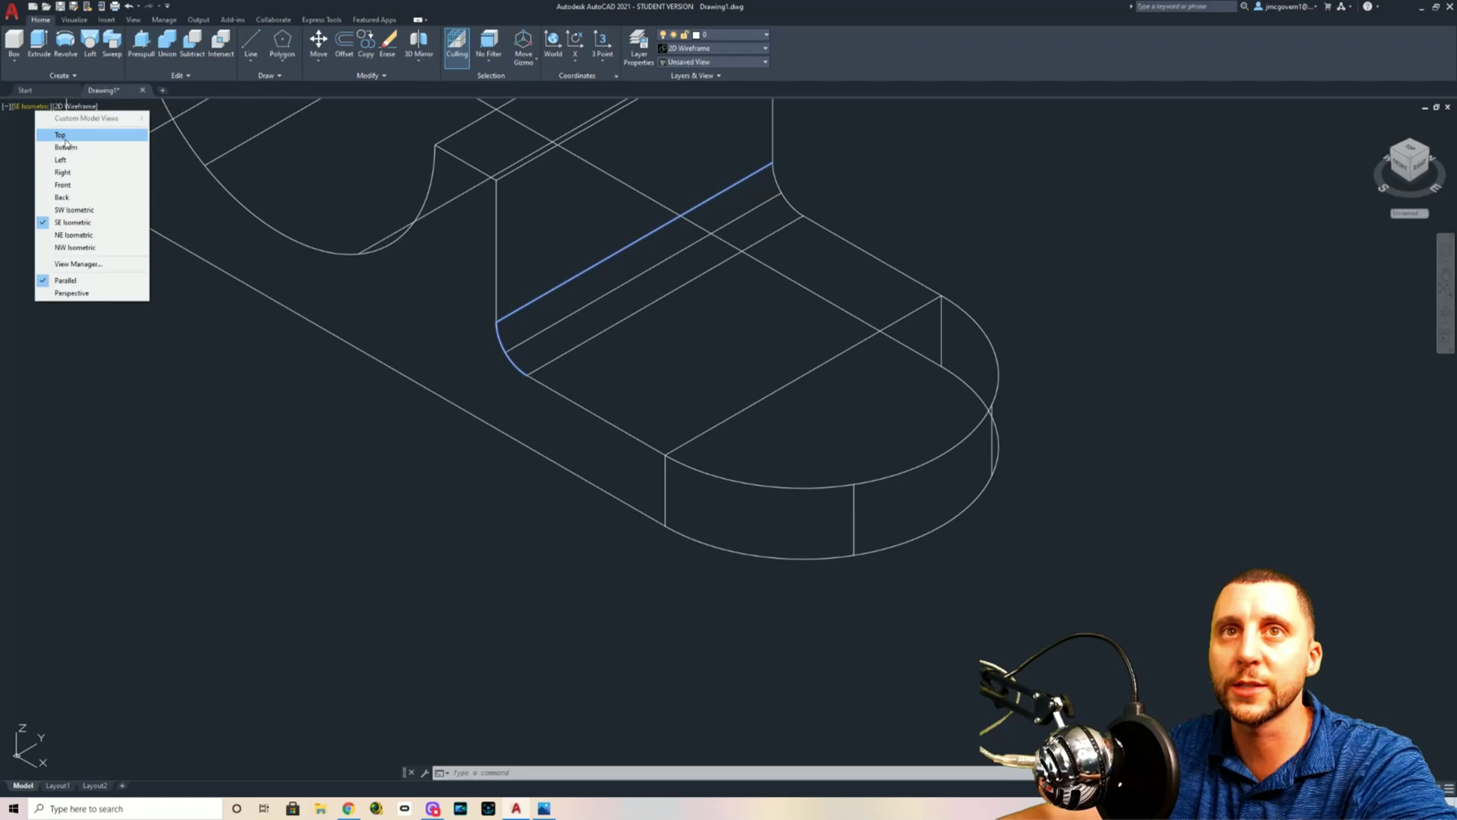
pyautogui.click(44, 132)
pyautogui.click(1422, 171)
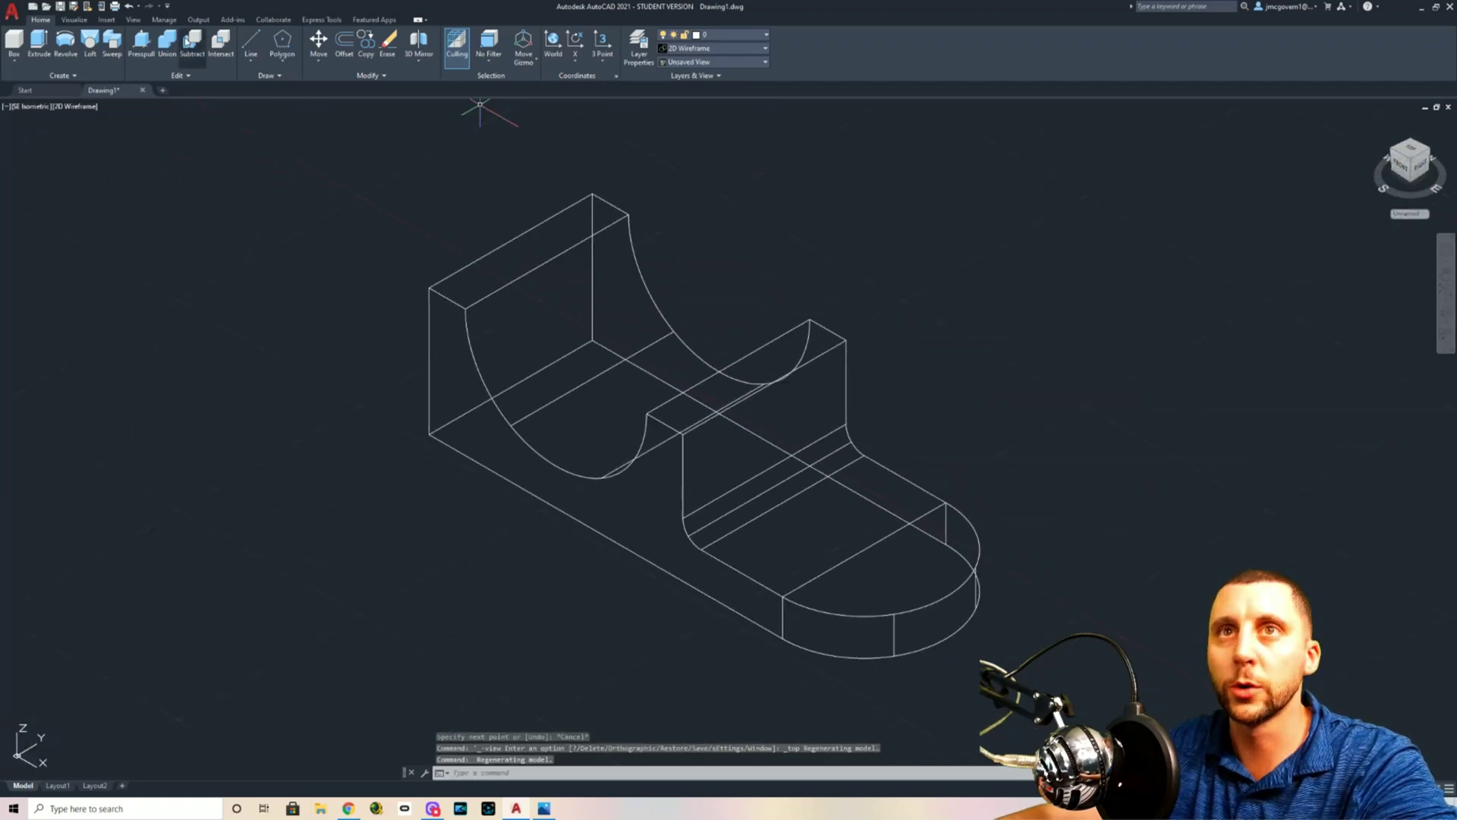
# Check the slot's center spacing in the reference drawing and offset the line across the base 5/8 toward the upright
pyautogui.click(345, 54)
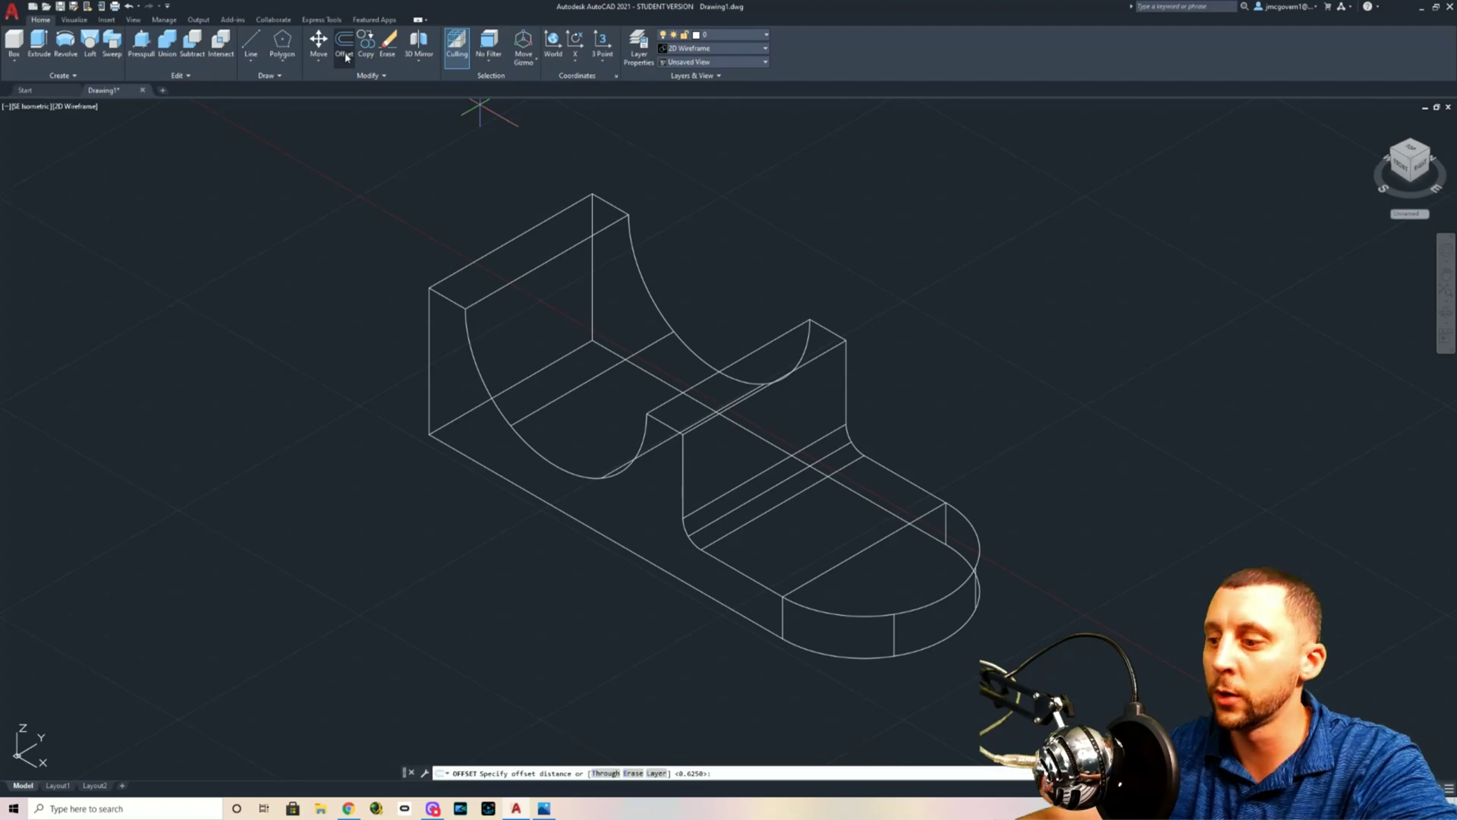
pyautogui.hotkey('alt', 'Tab')
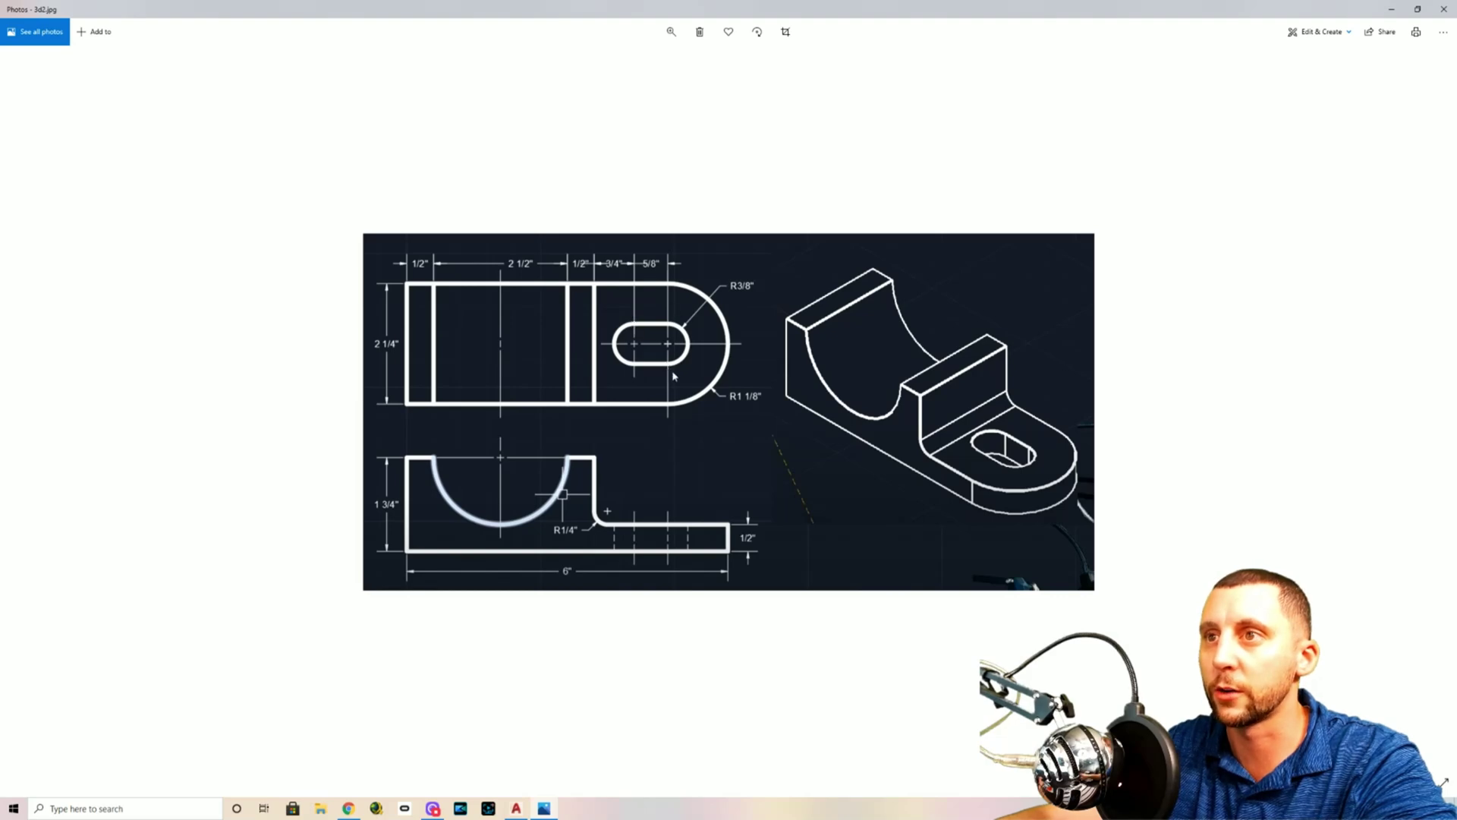
pyautogui.hotkey('alt', 'Tab')
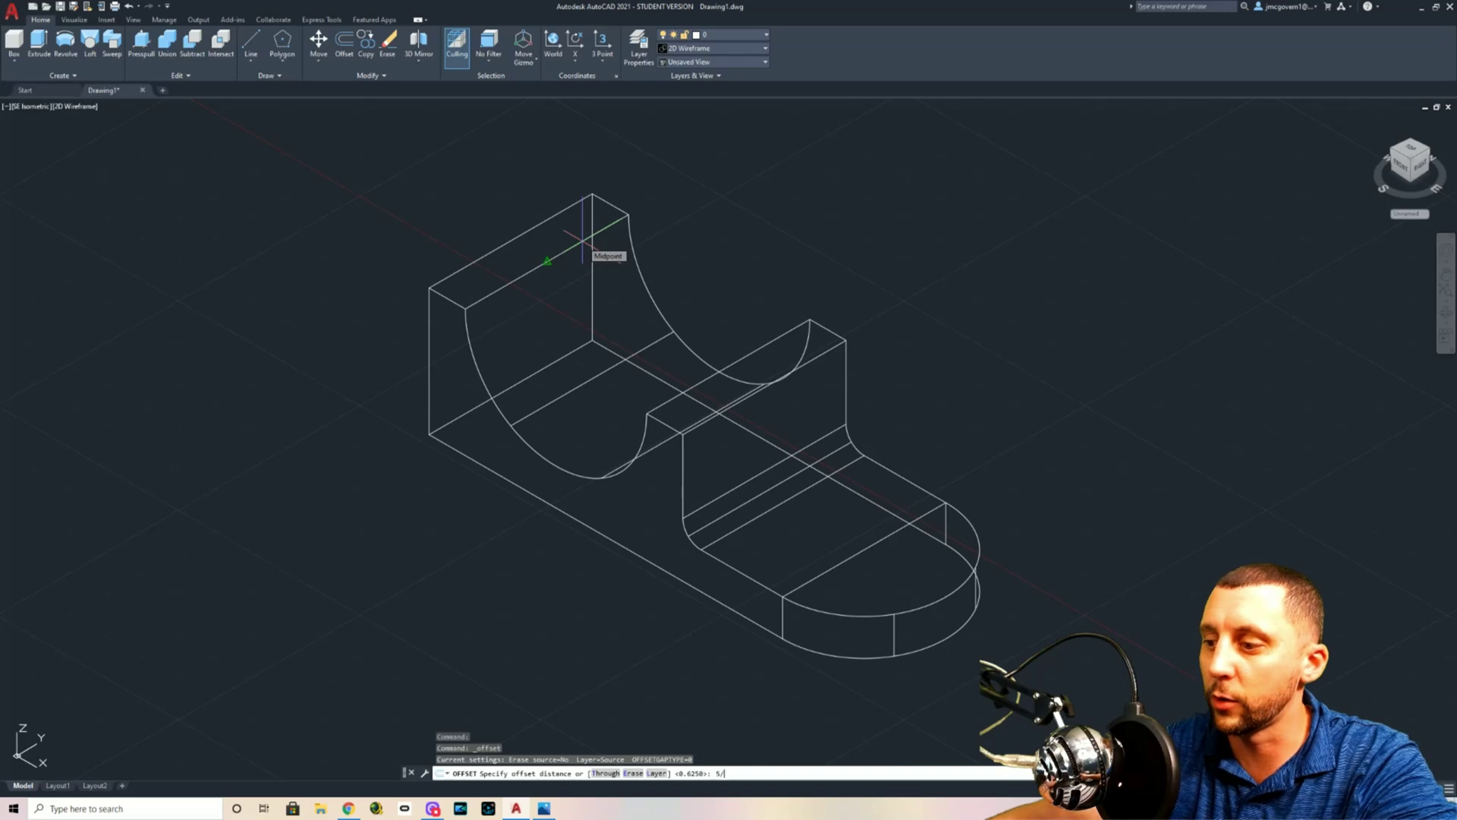
pyautogui.write('5/8')
pyautogui.press('Return')
pyautogui.click(762, 473)
pyautogui.click(859, 555)
pyautogui.click(862, 536)
pyautogui.press('Escape')
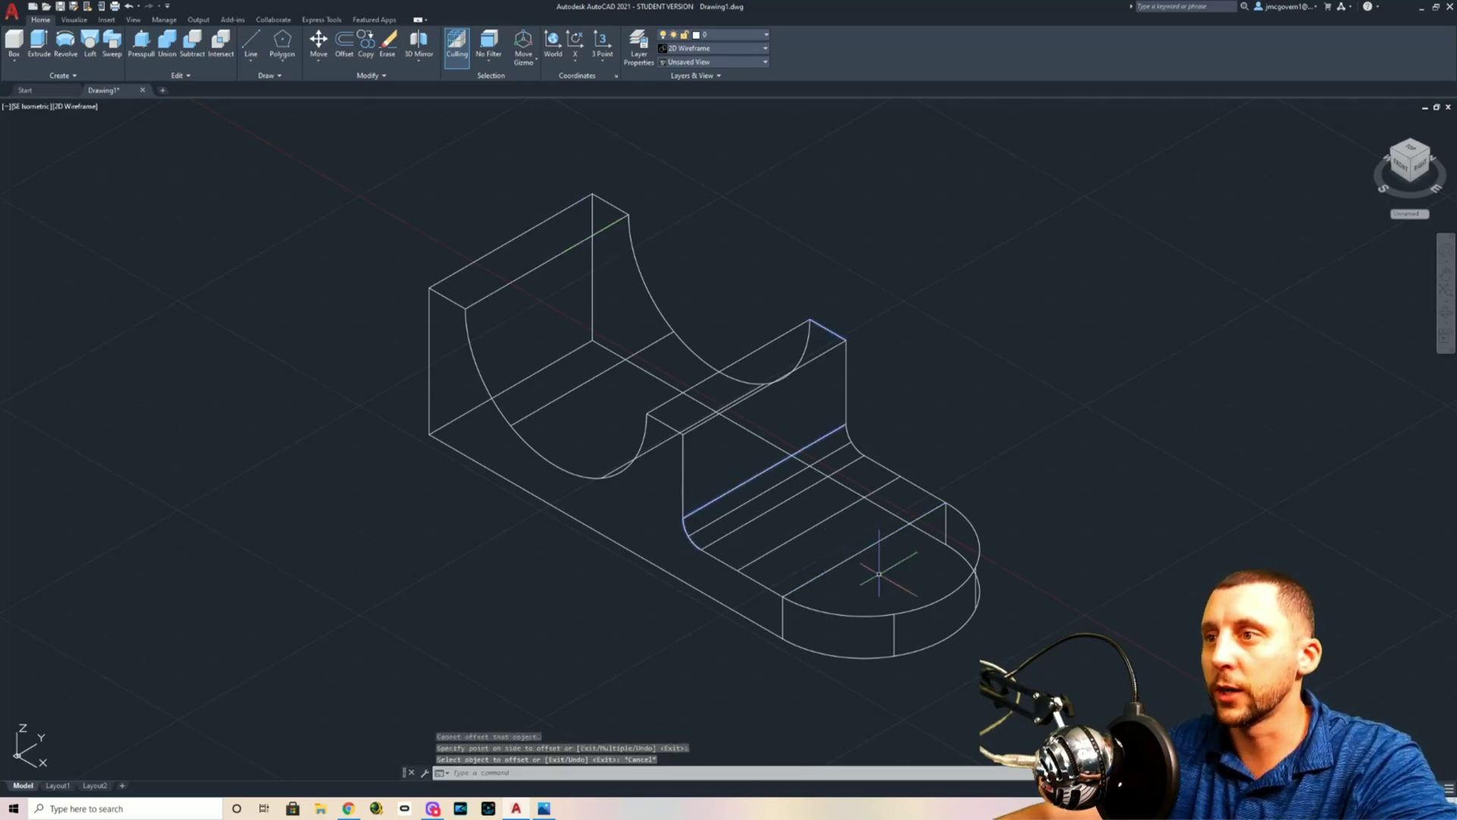
# Orbit the bracket slightly, check it in the Conceptual visual style and return to 2D Wireframe
pyautogui.click(1445, 309)
pyautogui.moveTo(1145, 481)
pyautogui.mouseDown()
pyautogui.moveTo(989, 390)
pyautogui.moveTo(1169, 415)
pyautogui.moveTo(1136, 488)
pyautogui.mouseUp()
pyautogui.press('Escape')
pyautogui.click(83, 107)
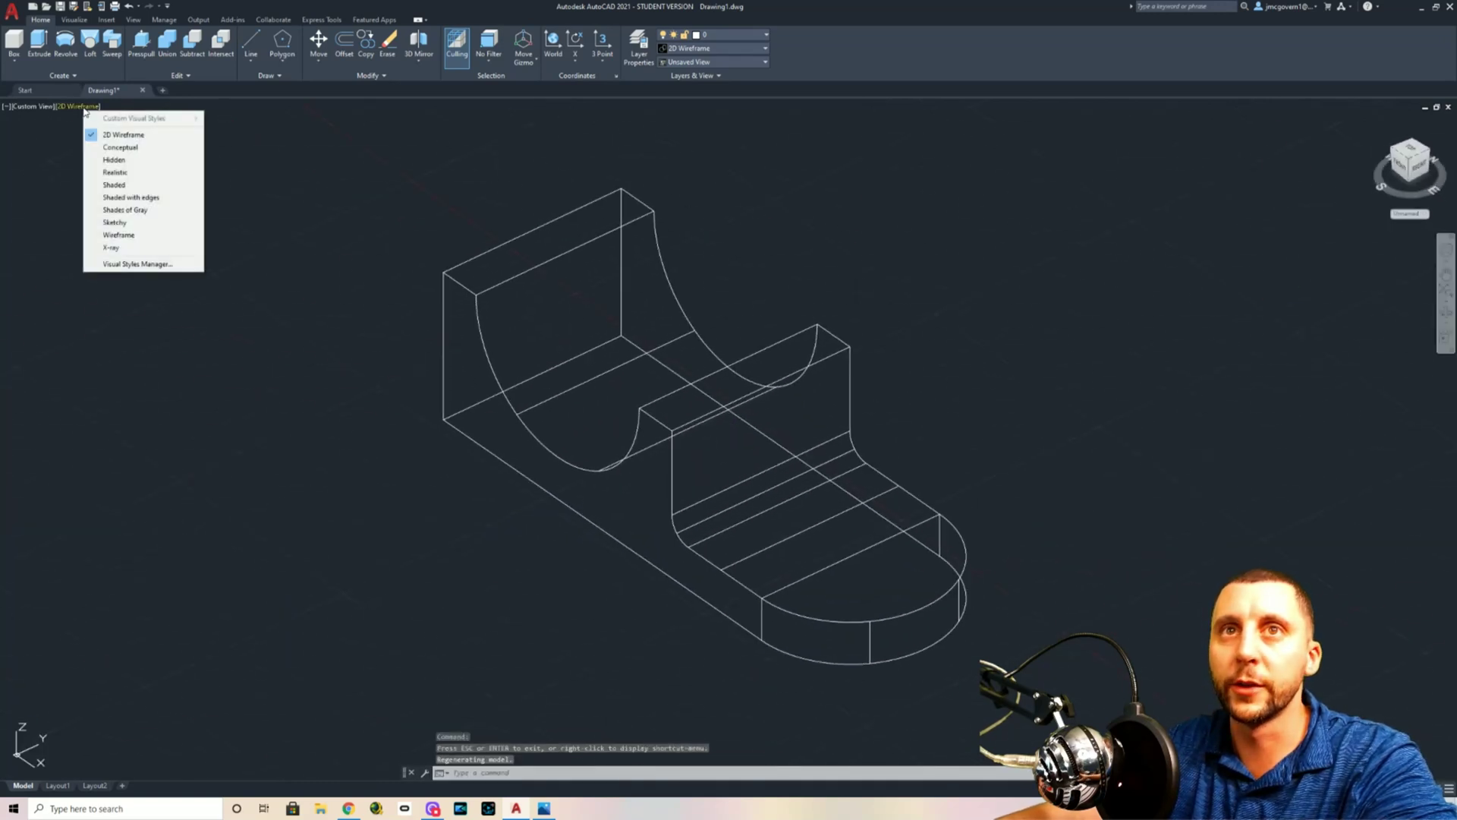
pyautogui.click(121, 148)
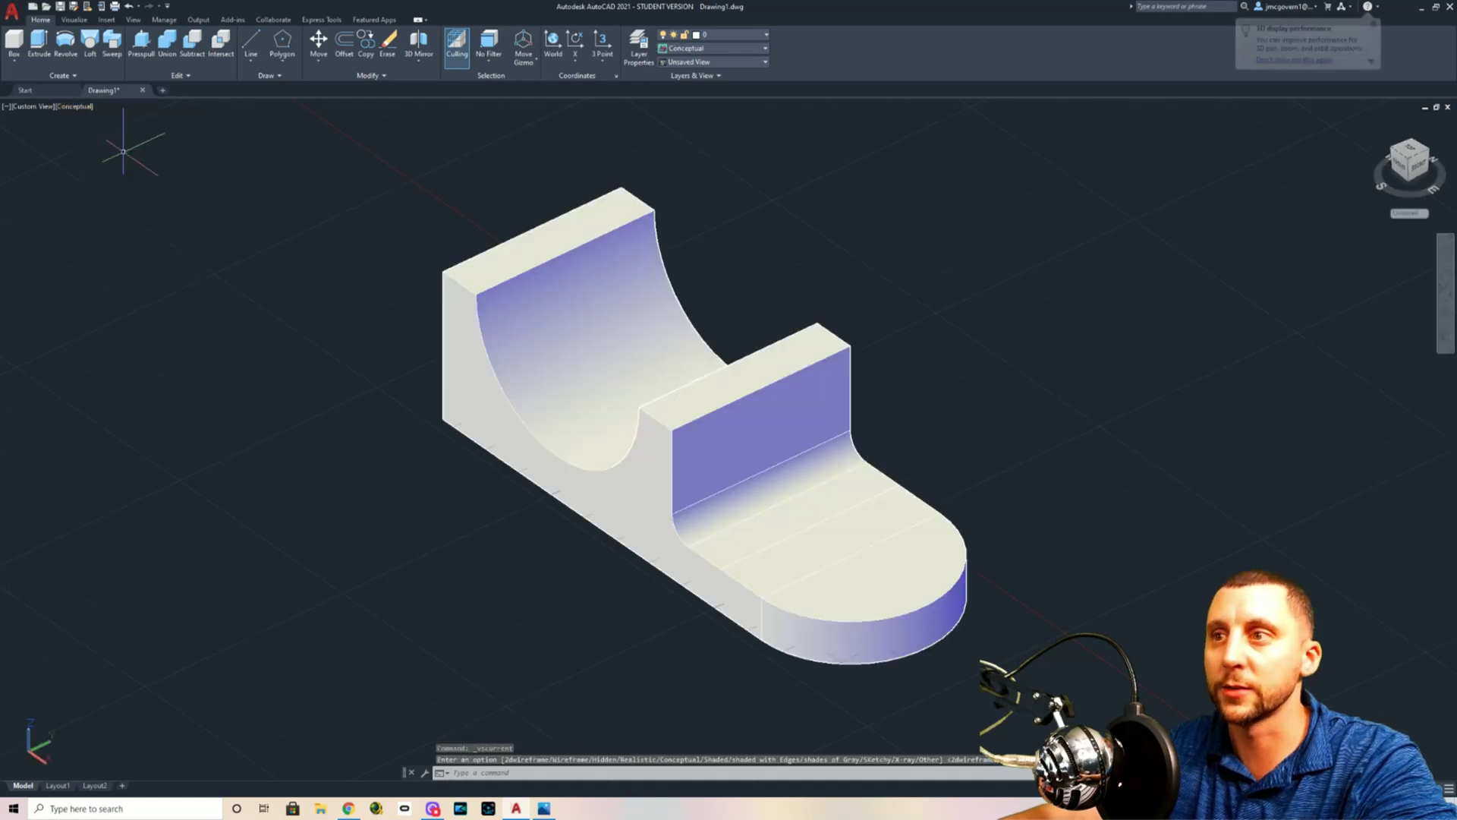
pyautogui.click(78, 108)
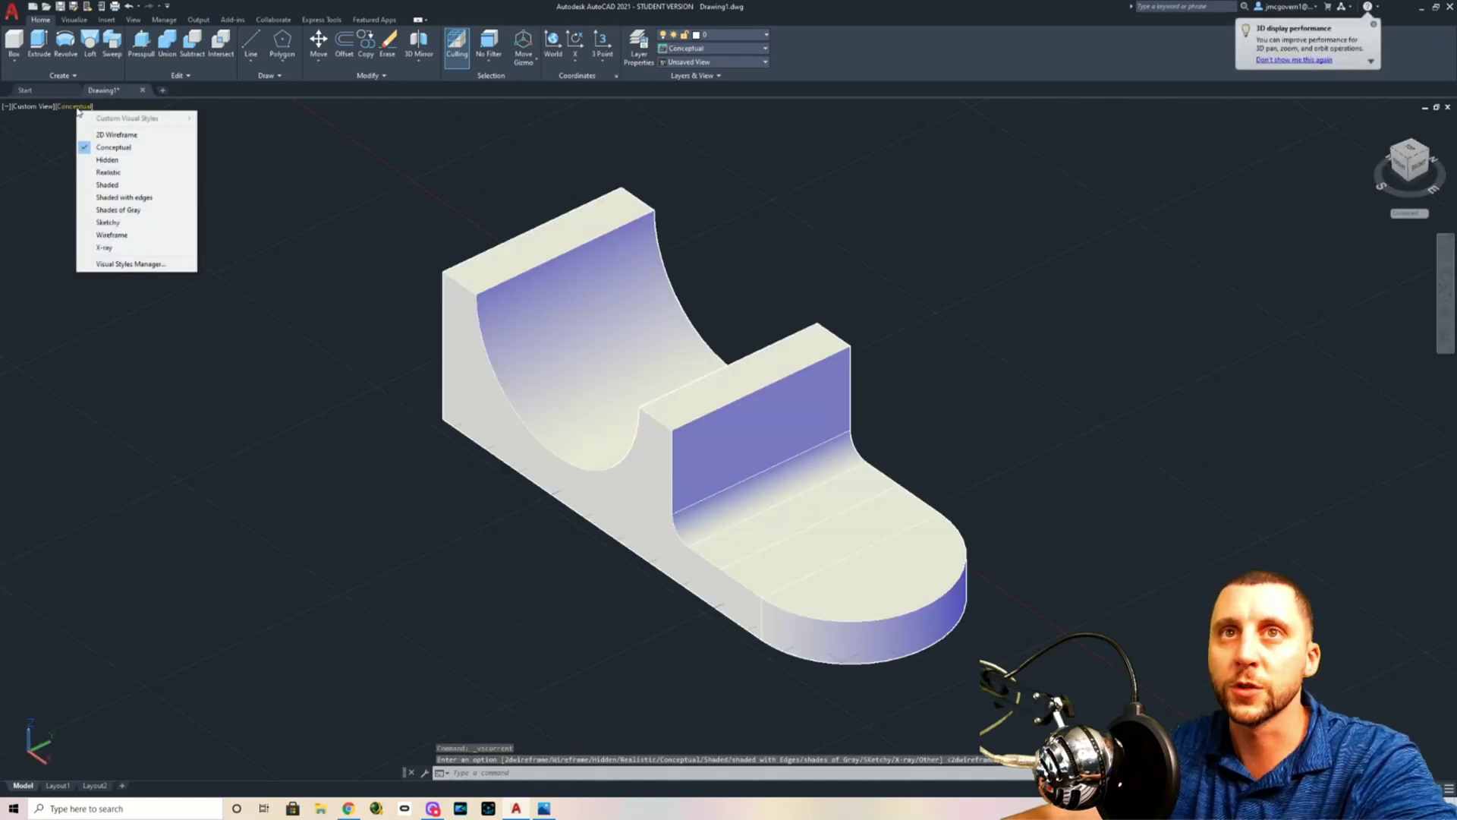
pyautogui.click(117, 135)
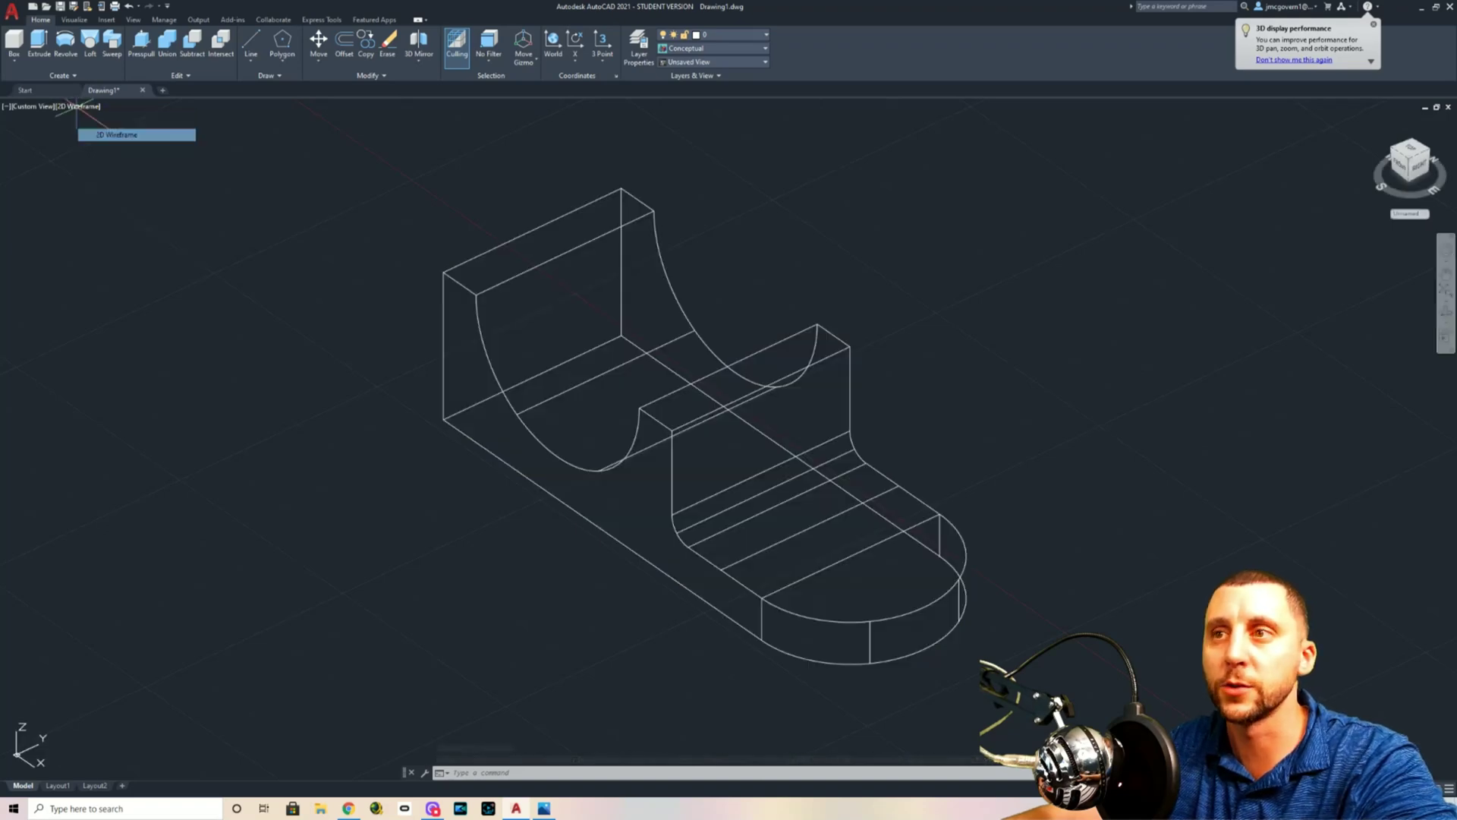
# Draw two circles of radius 3/8 centered on the midpoints of the two lines across the base's top face
pyautogui.moveTo(740, 501); pyautogui.dragTo(651, 415, button='middle')
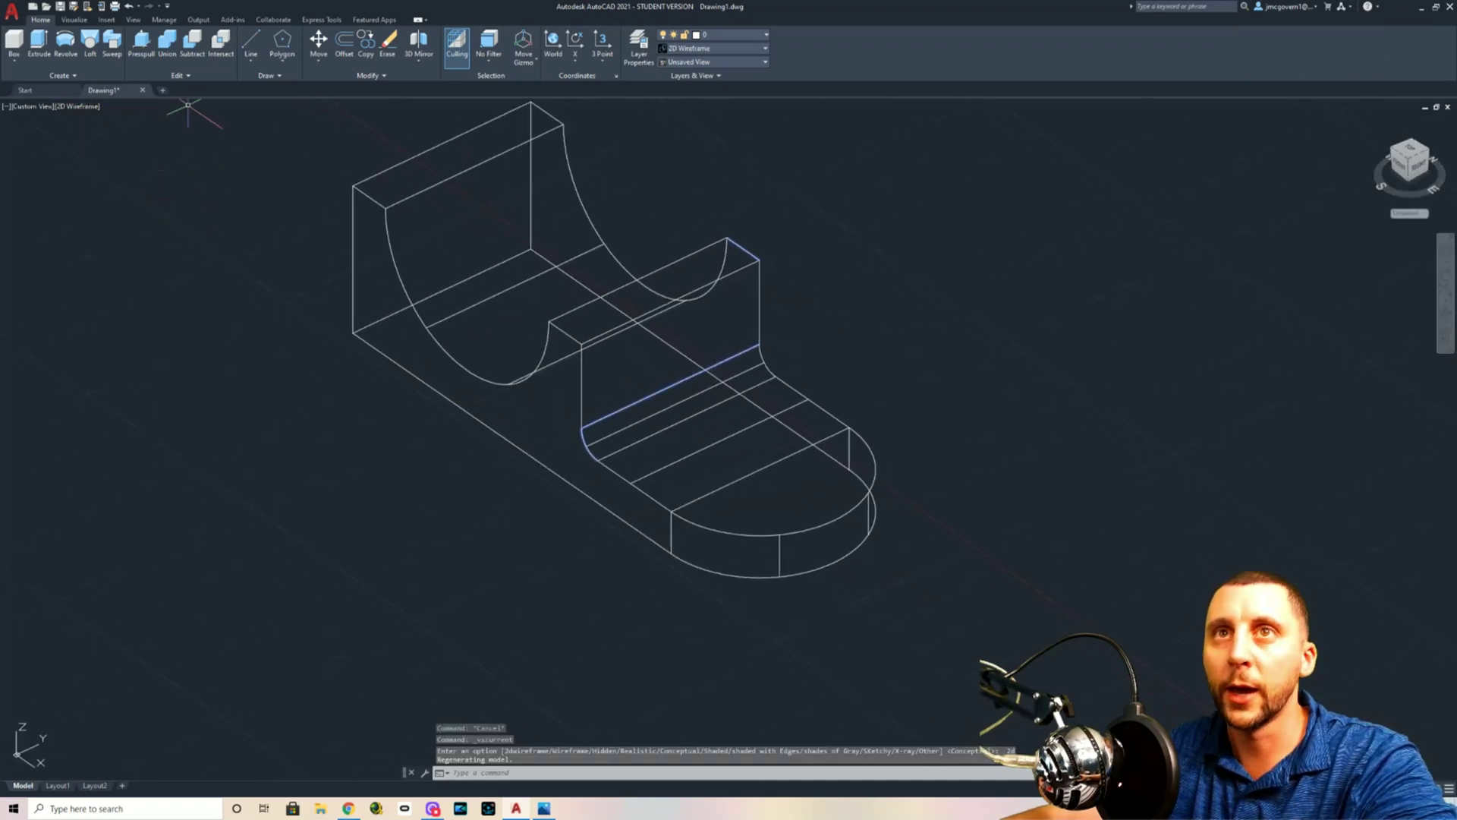
pyautogui.click(285, 65)
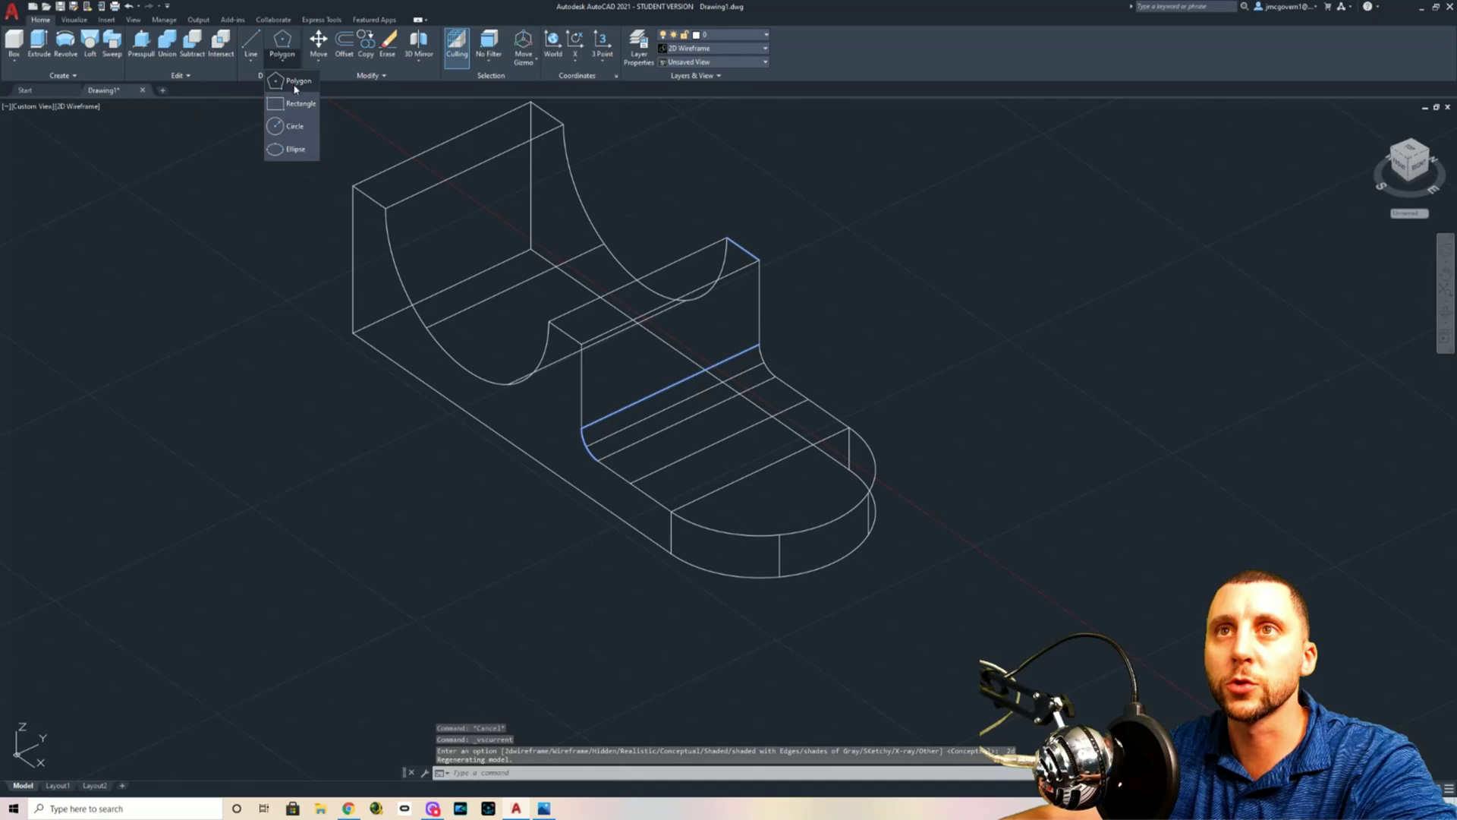
pyautogui.click(298, 127)
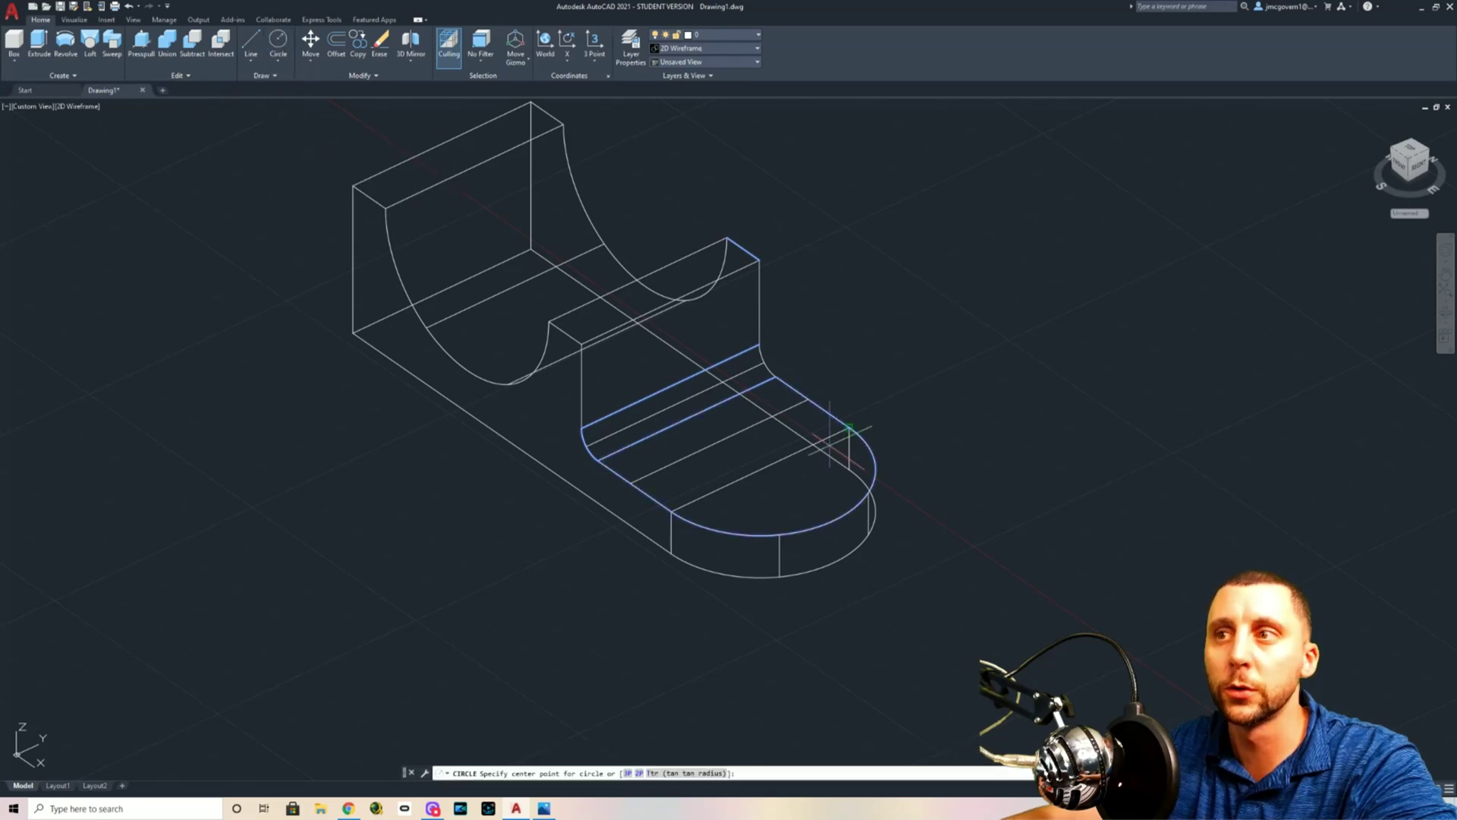
pyautogui.click(719, 441)
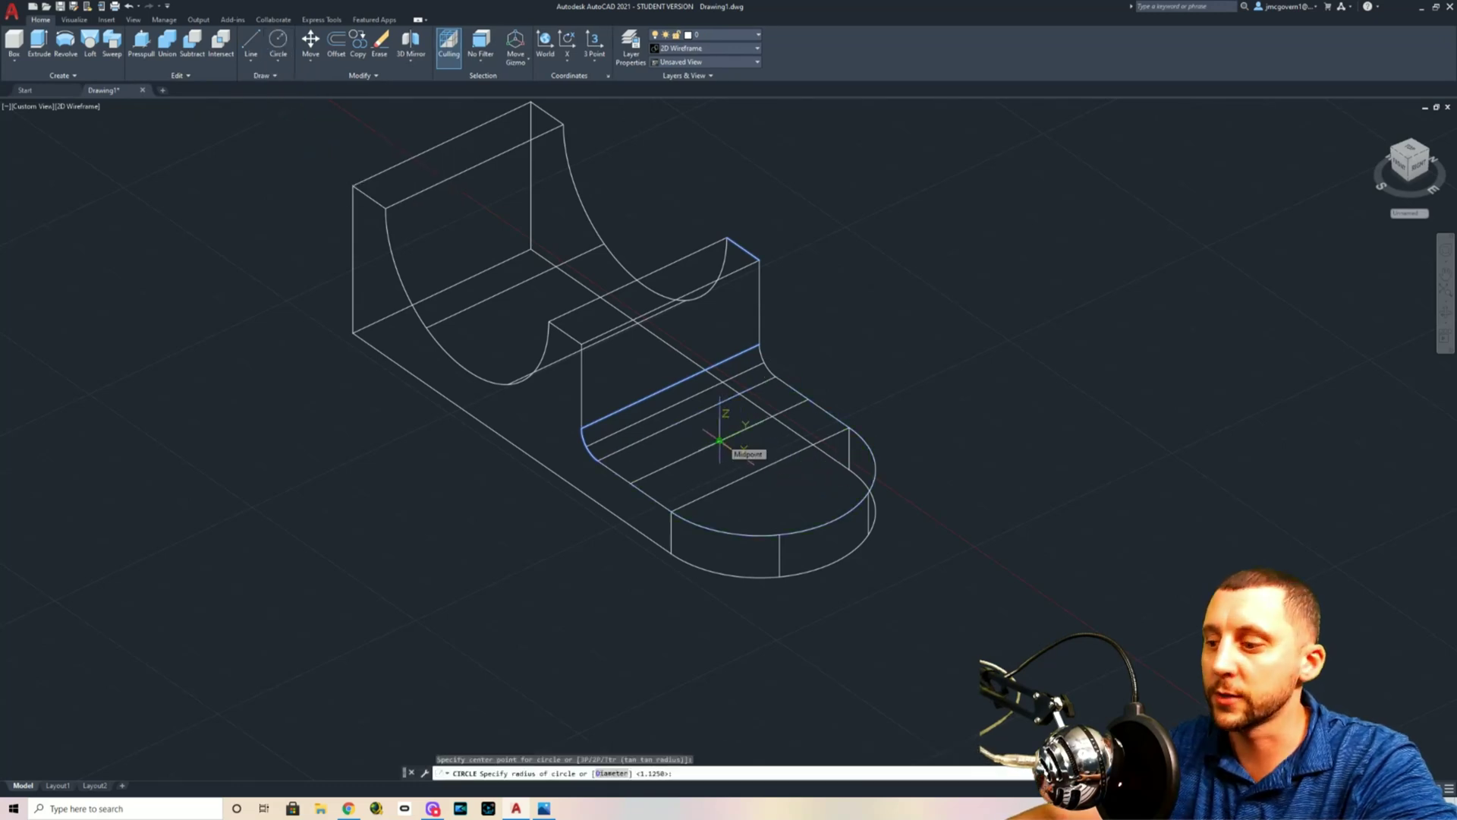
pyautogui.press('Return')
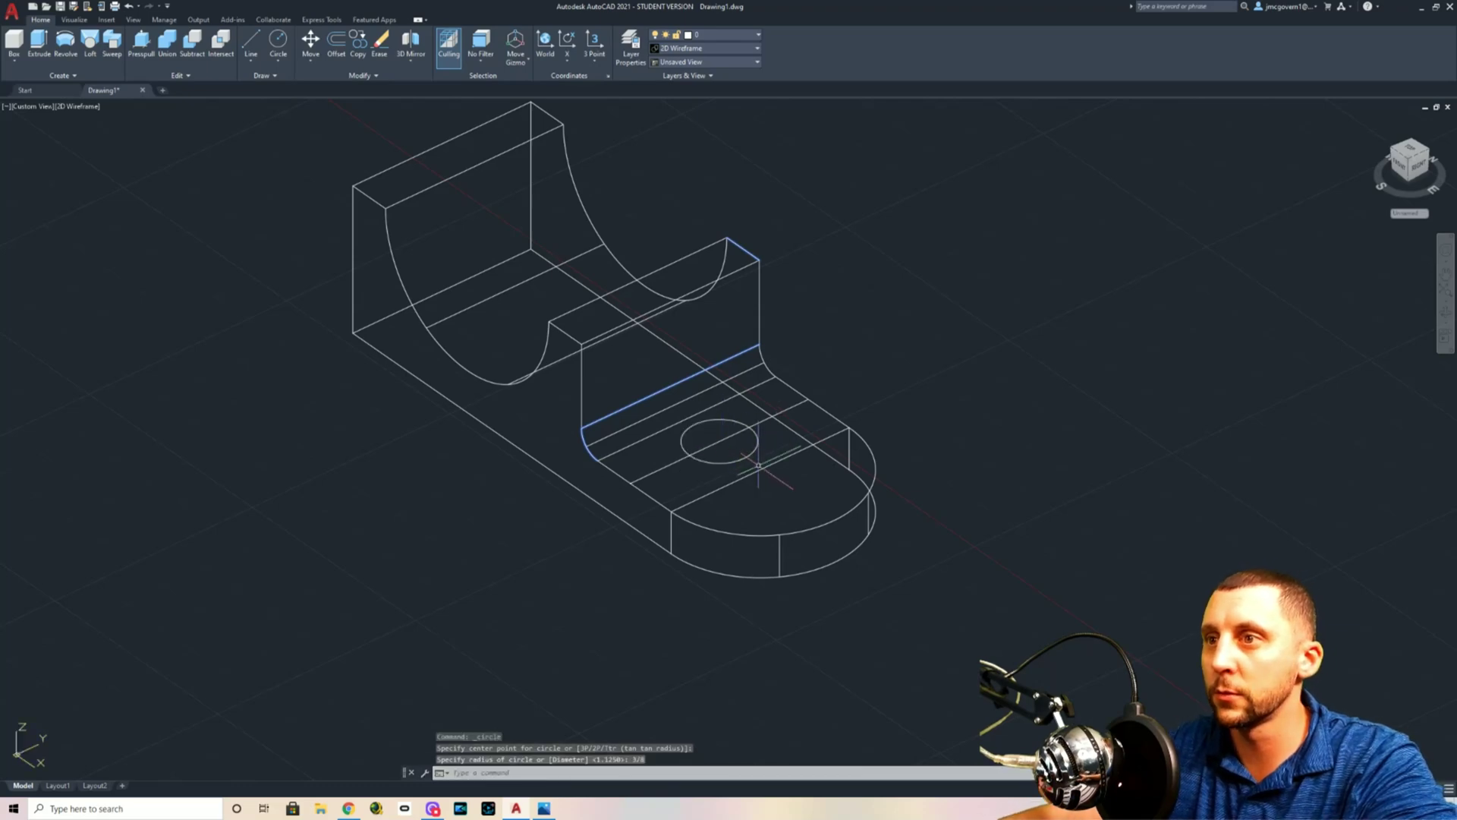
pyautogui.press('Return')
pyautogui.click(761, 470)
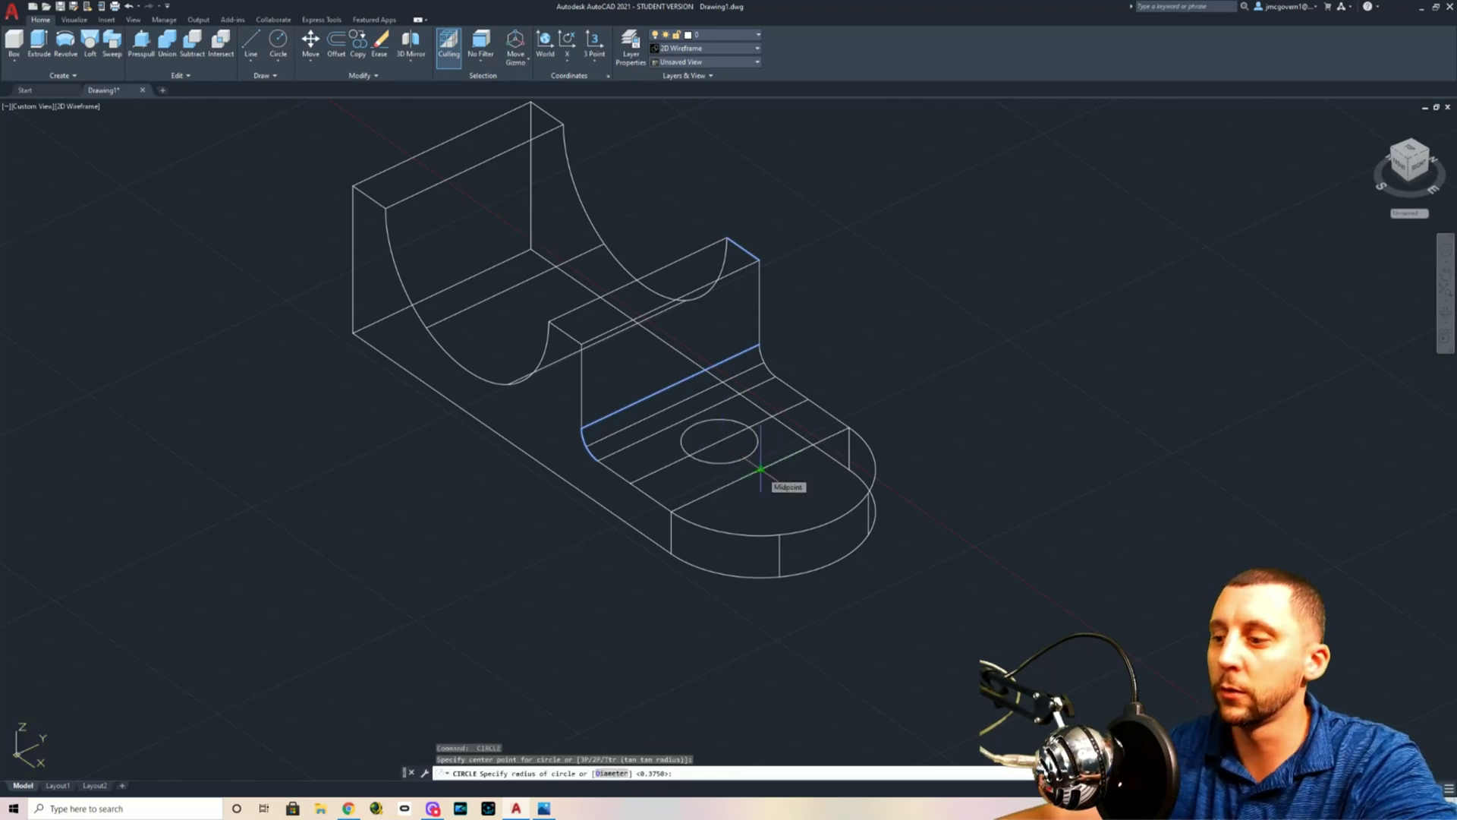
pyautogui.write('3/8')
pyautogui.press('Return')
pyautogui.press('Escape')
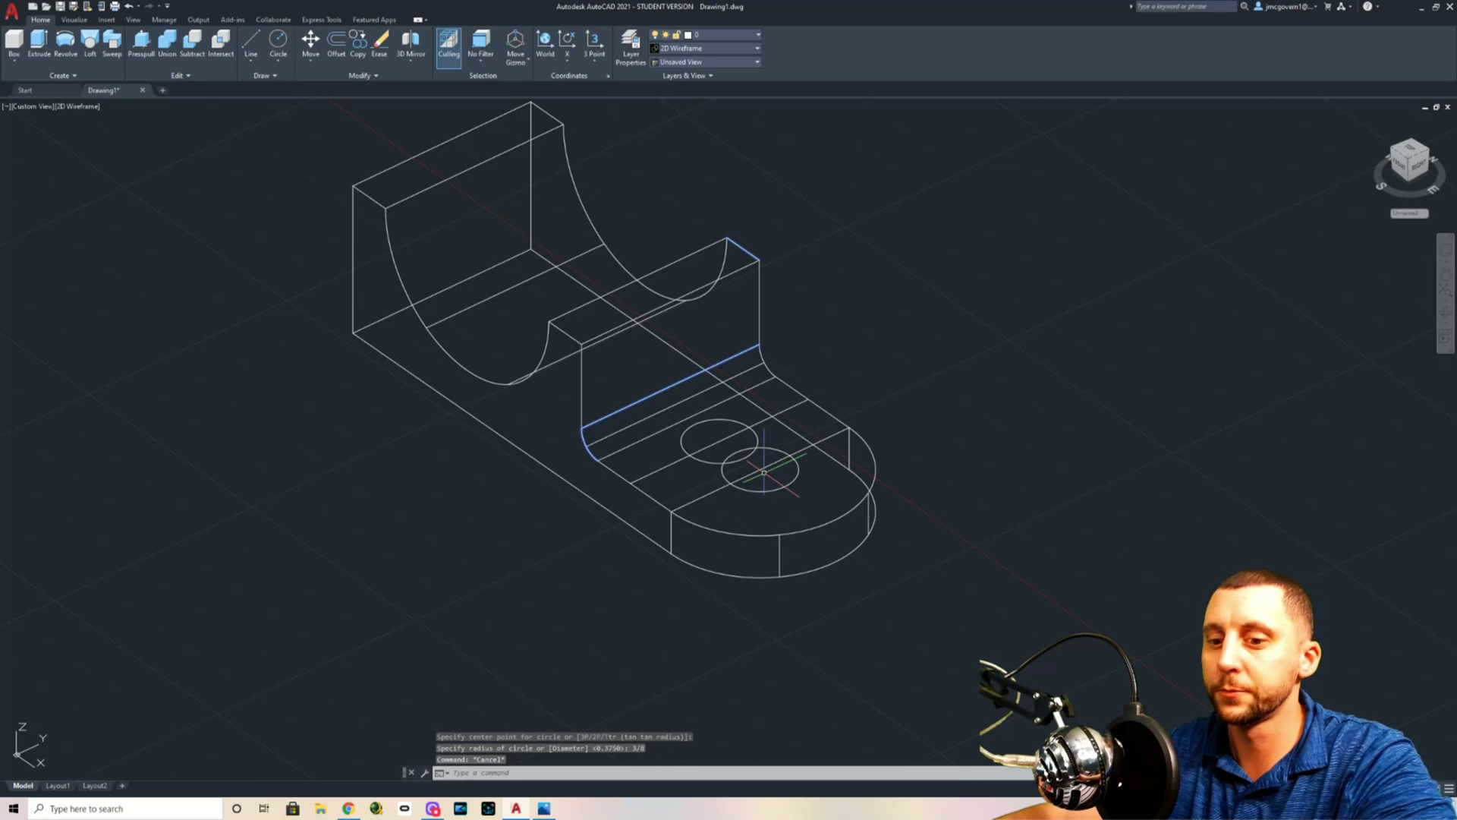
# Trim away the inner halves of both circles between the two cross lines, leaving the slot's end arcs
pyautogui.write('tr')
pyautogui.press('Return')
pyautogui.scroll(5, 760, 471)
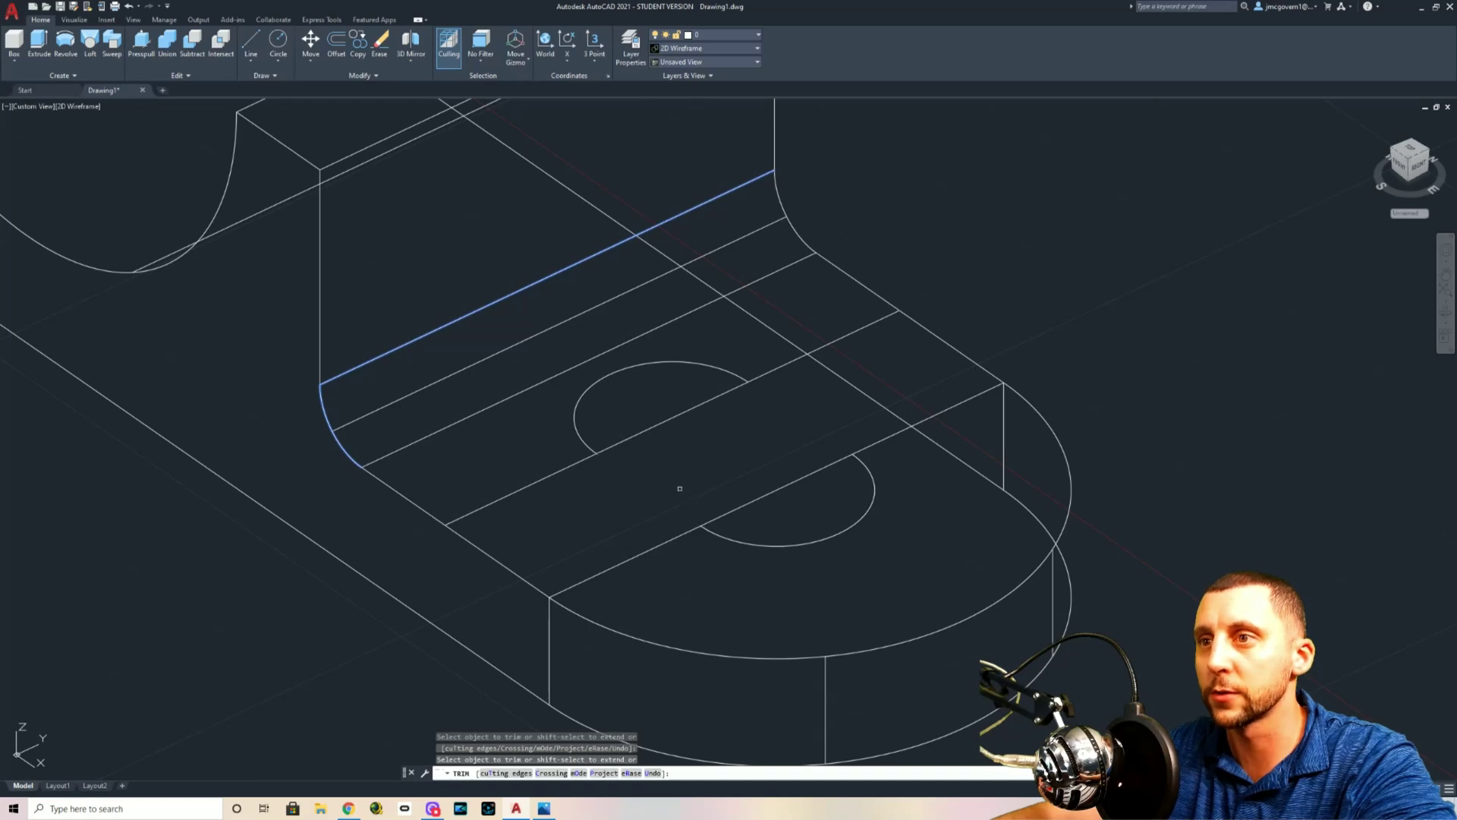
pyautogui.press('Escape')
# Draw two straight lines connecting the ends of the arcs to close the slot outline
pyautogui.write('l')
pyautogui.press('Return')
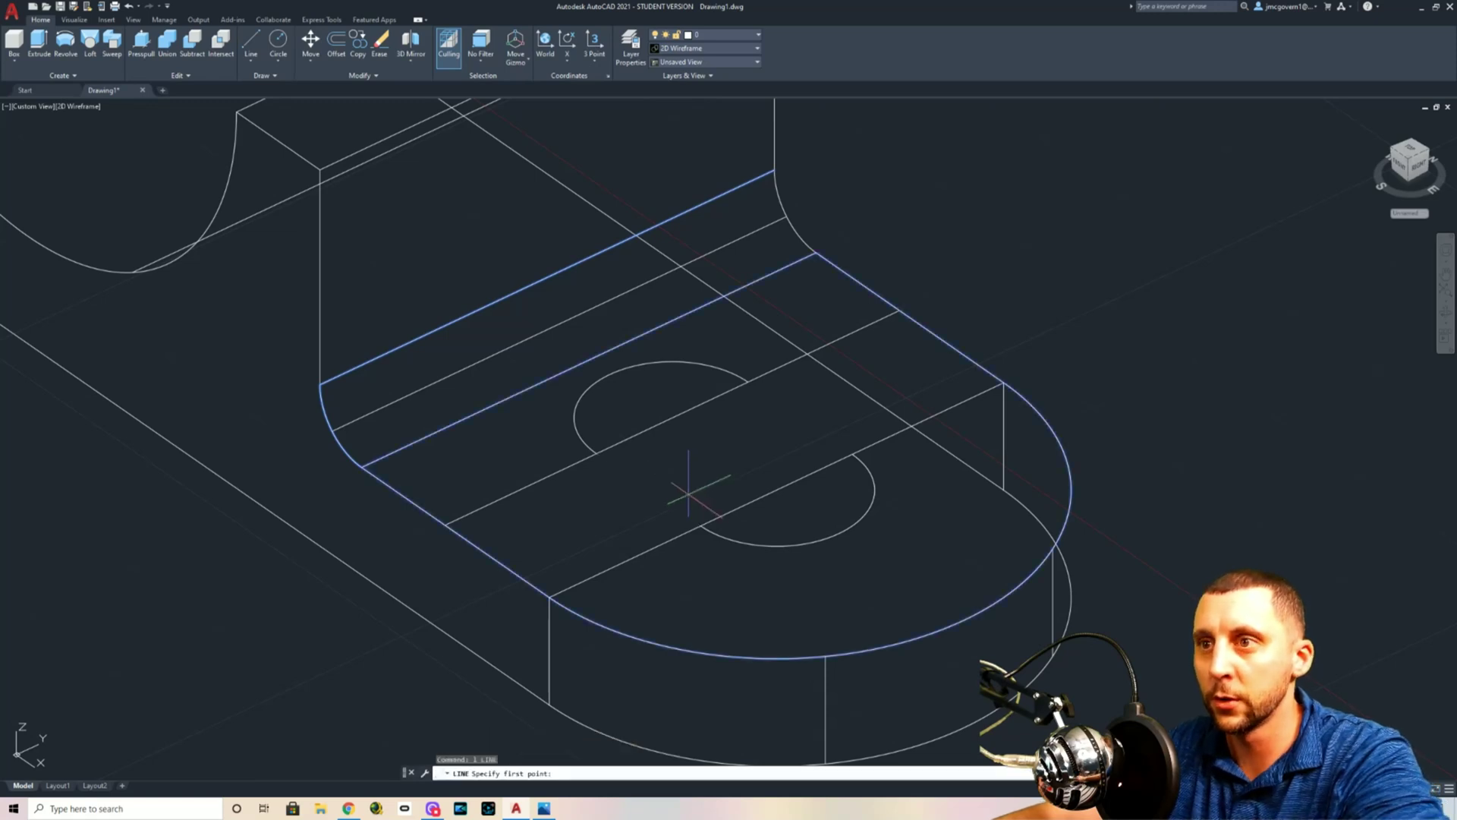
pyautogui.click(597, 453)
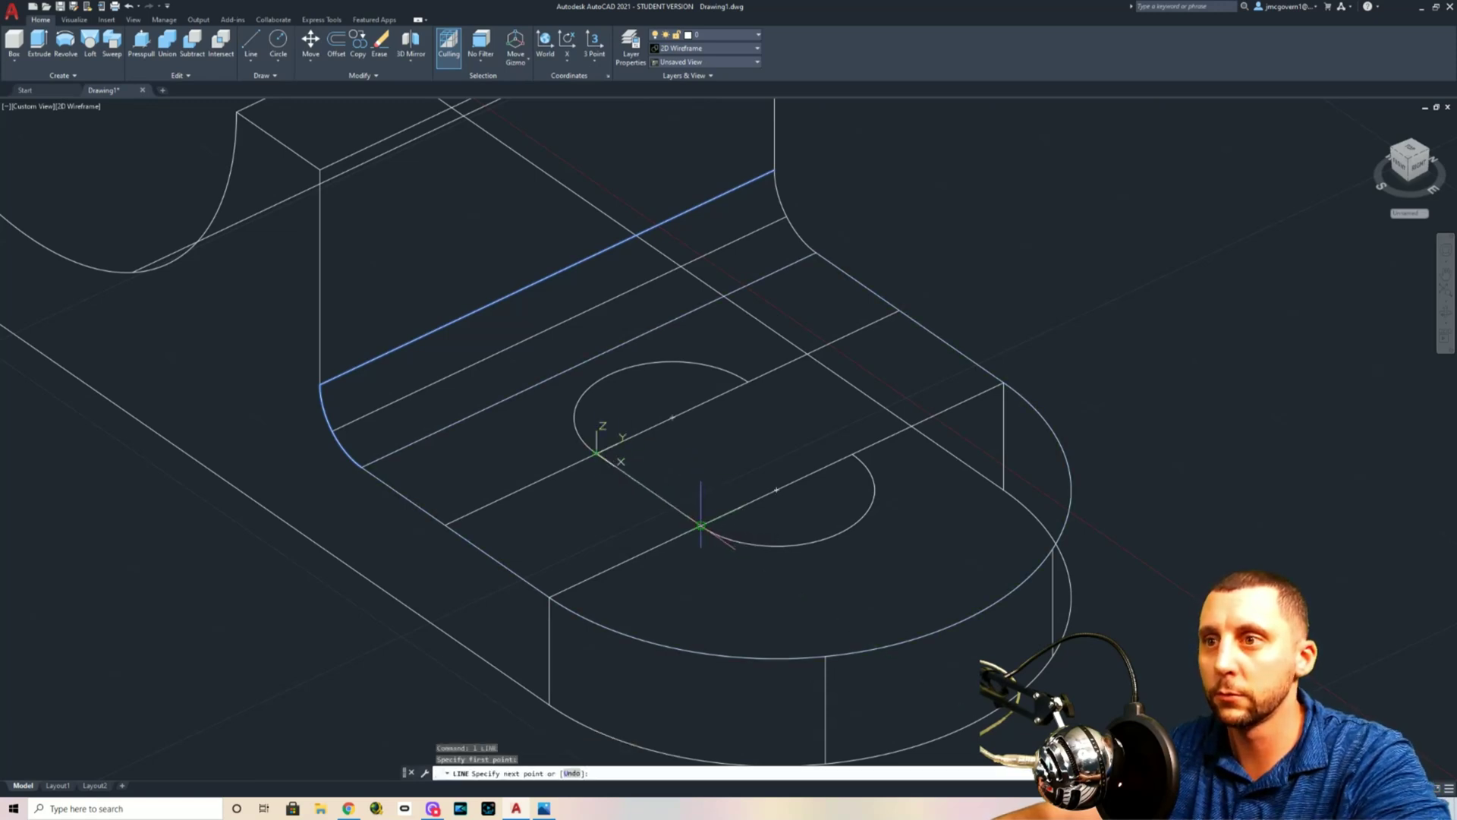
pyautogui.press('Escape')
pyautogui.press('Return')
pyautogui.click(748, 381)
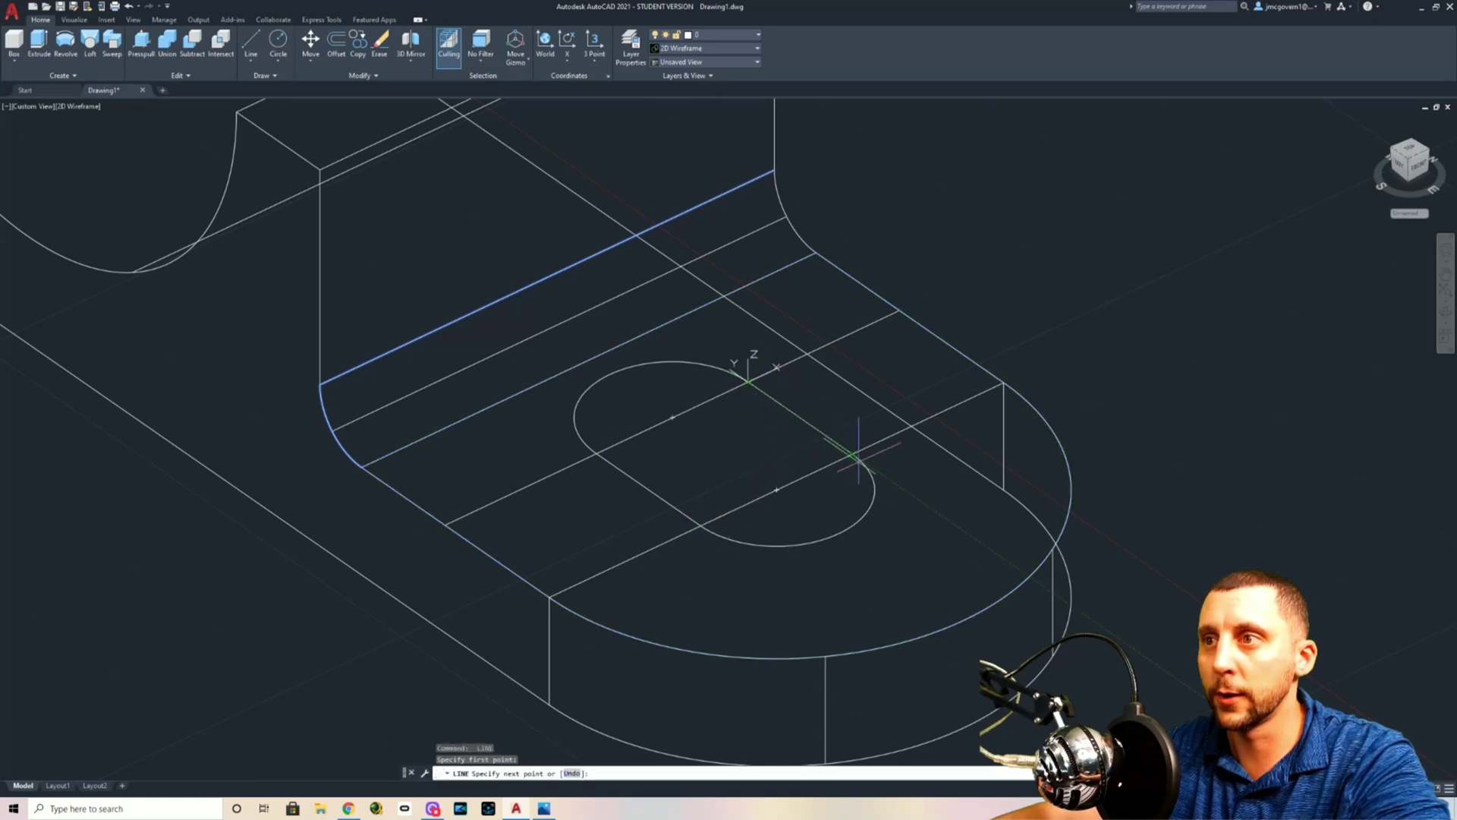
pyautogui.press('Escape')
# Delete the two construction lines running across the base through the slot's arc centers
pyautogui.moveTo(846, 481); pyautogui.dragTo(787, 465)
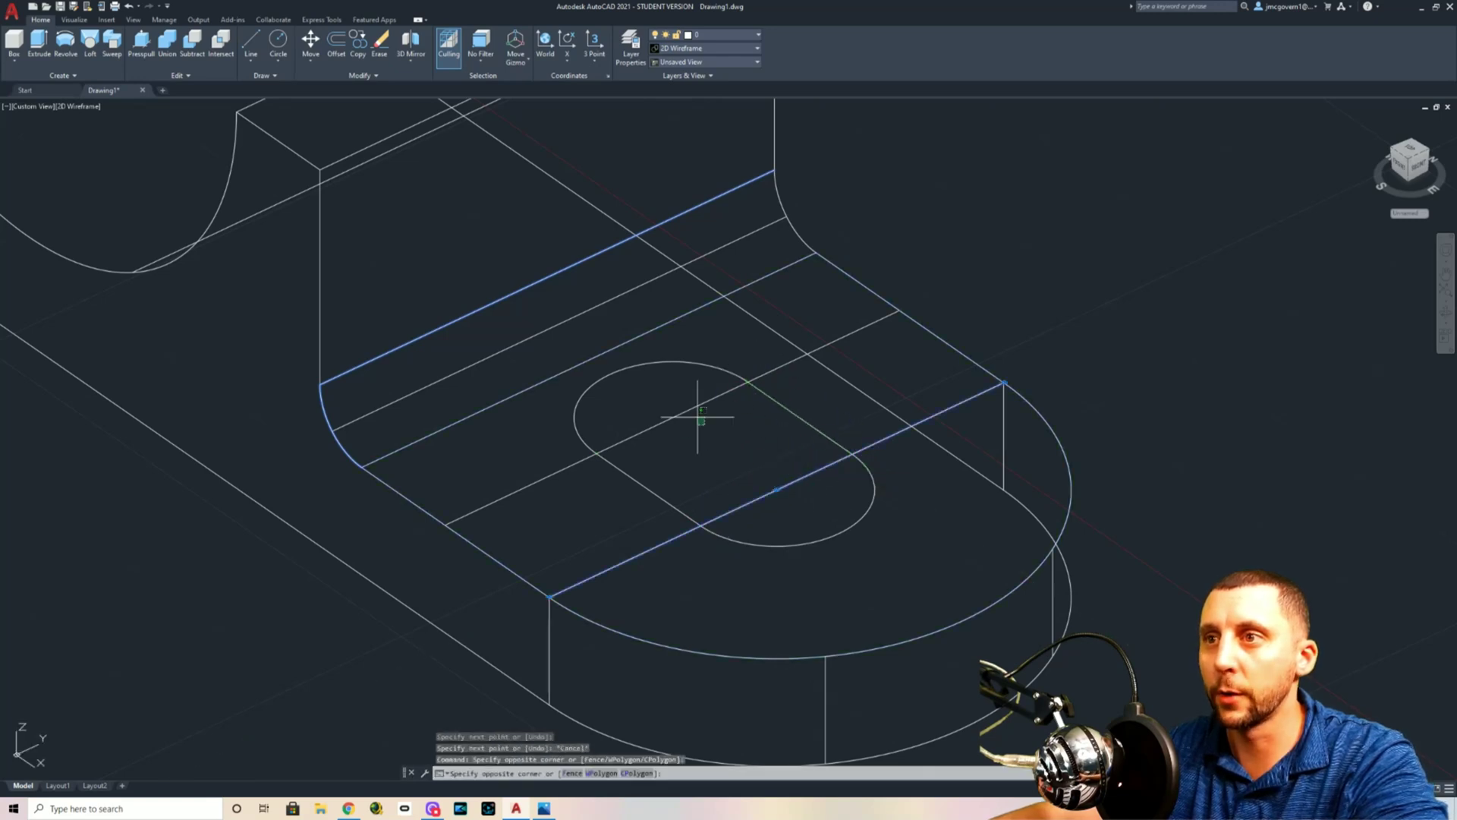
pyautogui.moveTo(699, 413); pyautogui.dragTo(798, 474)
pyautogui.press('Delete')
# Select the slot's two arcs and two lines, check the slot in the reference drawing, and join them into one polyline
pyautogui.scroll(-2, 798, 473)
pyautogui.click(835, 464)
pyautogui.click(846, 483)
pyautogui.click(714, 488)
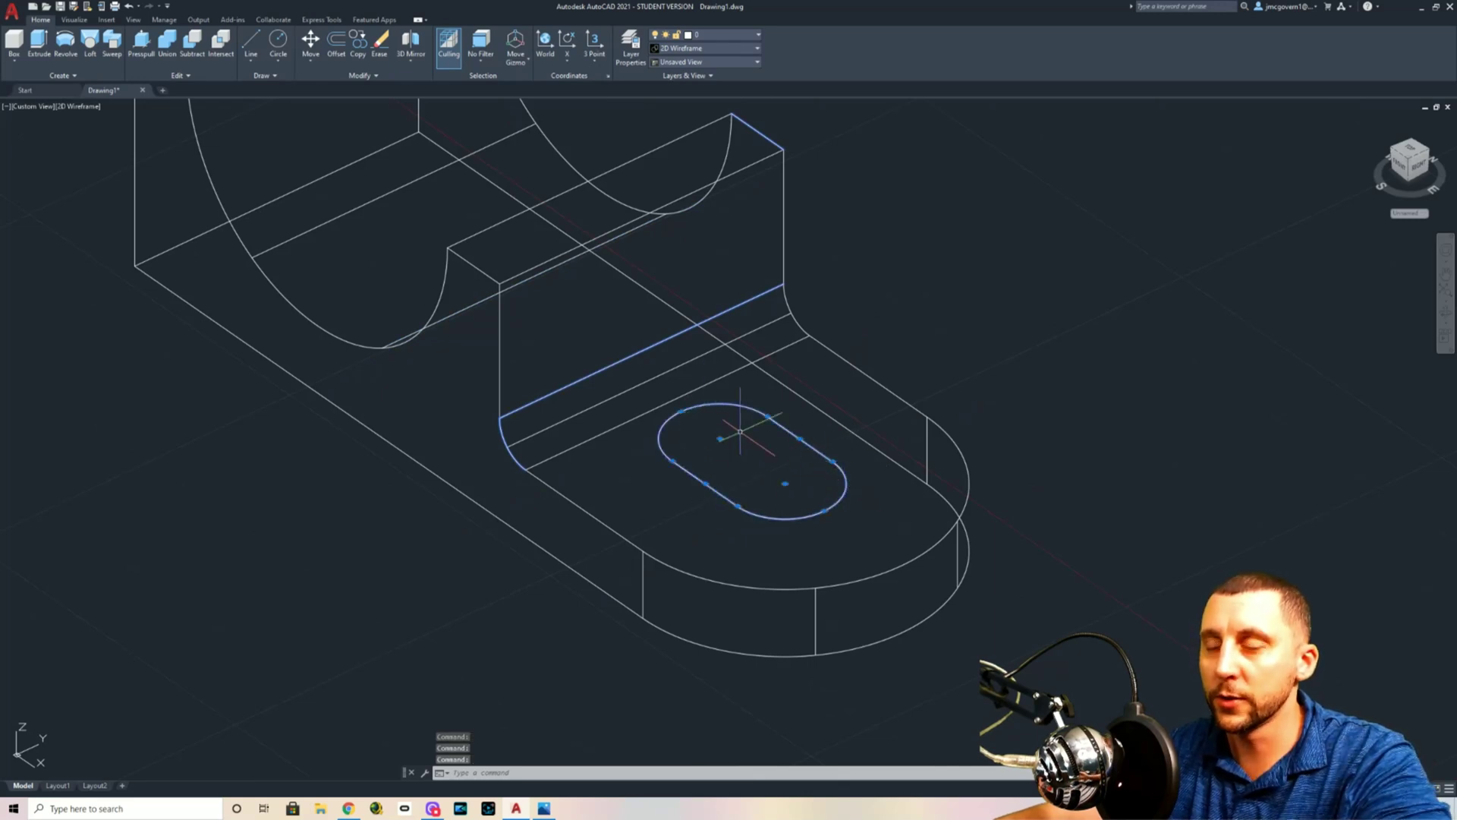
pyautogui.hotkey('alt', 'Tab')
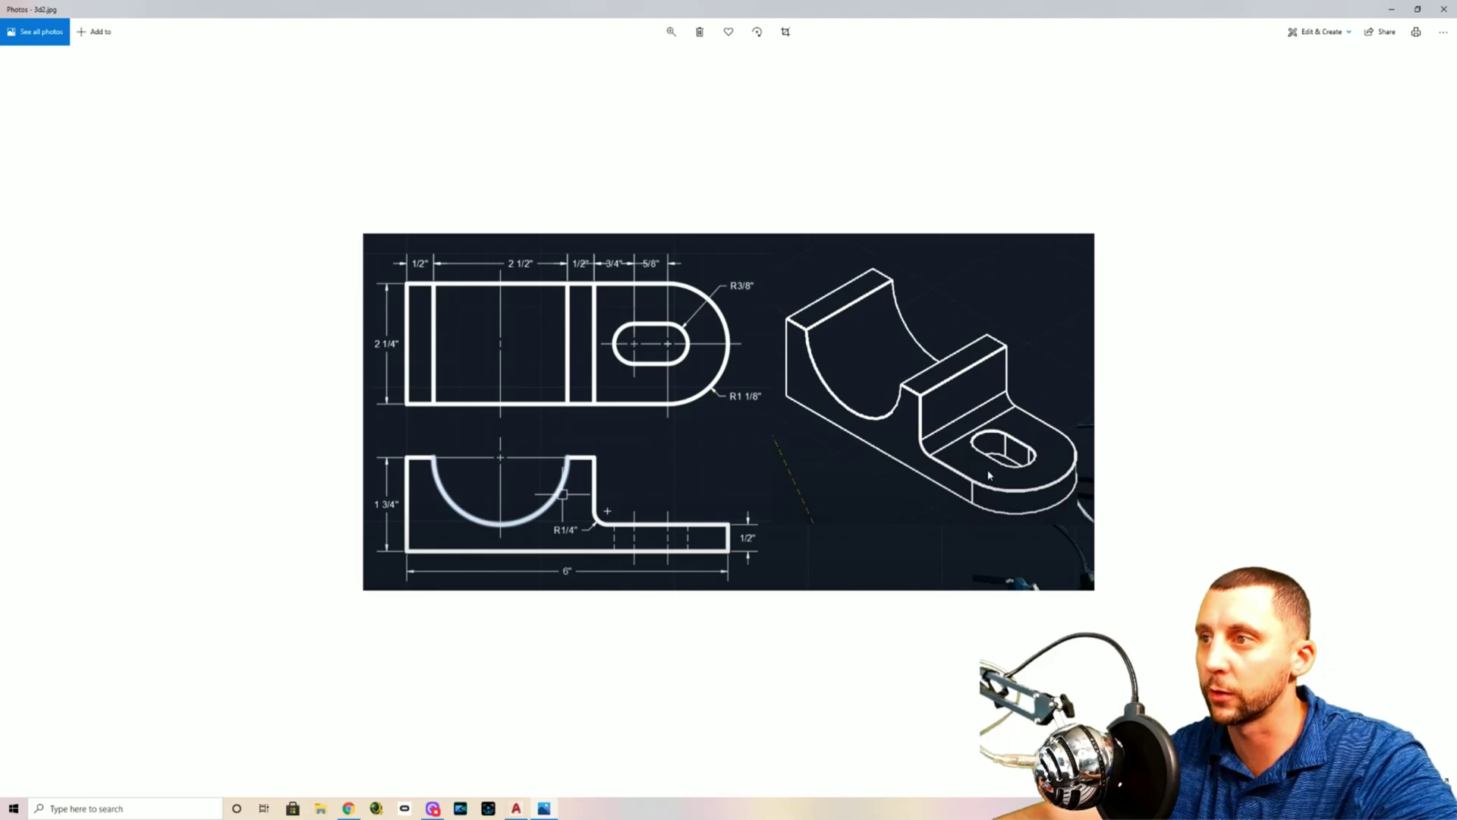
pyautogui.hotkey('alt', 'Tab')
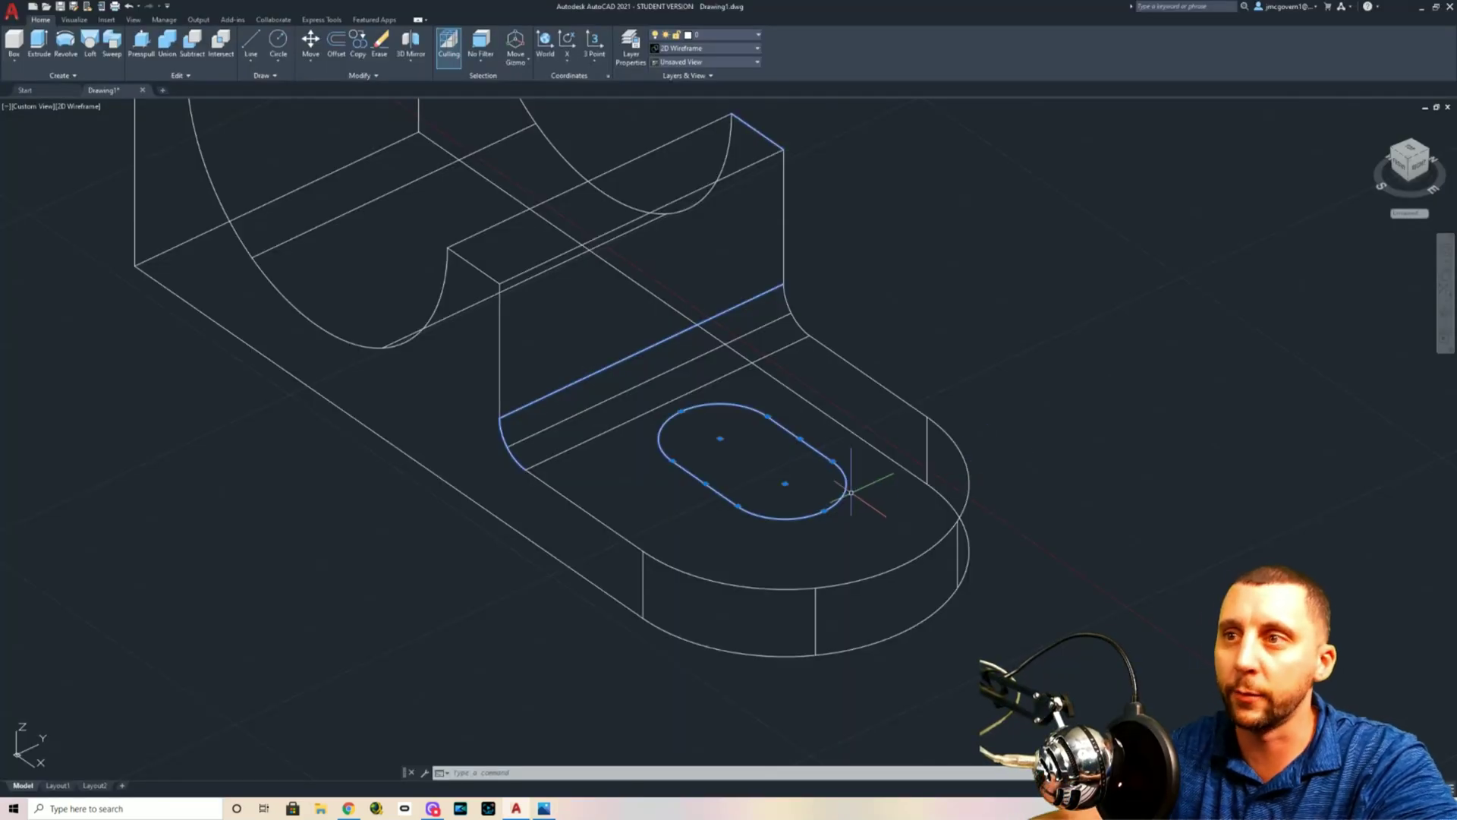
pyautogui.scroll(-2, 851, 492)
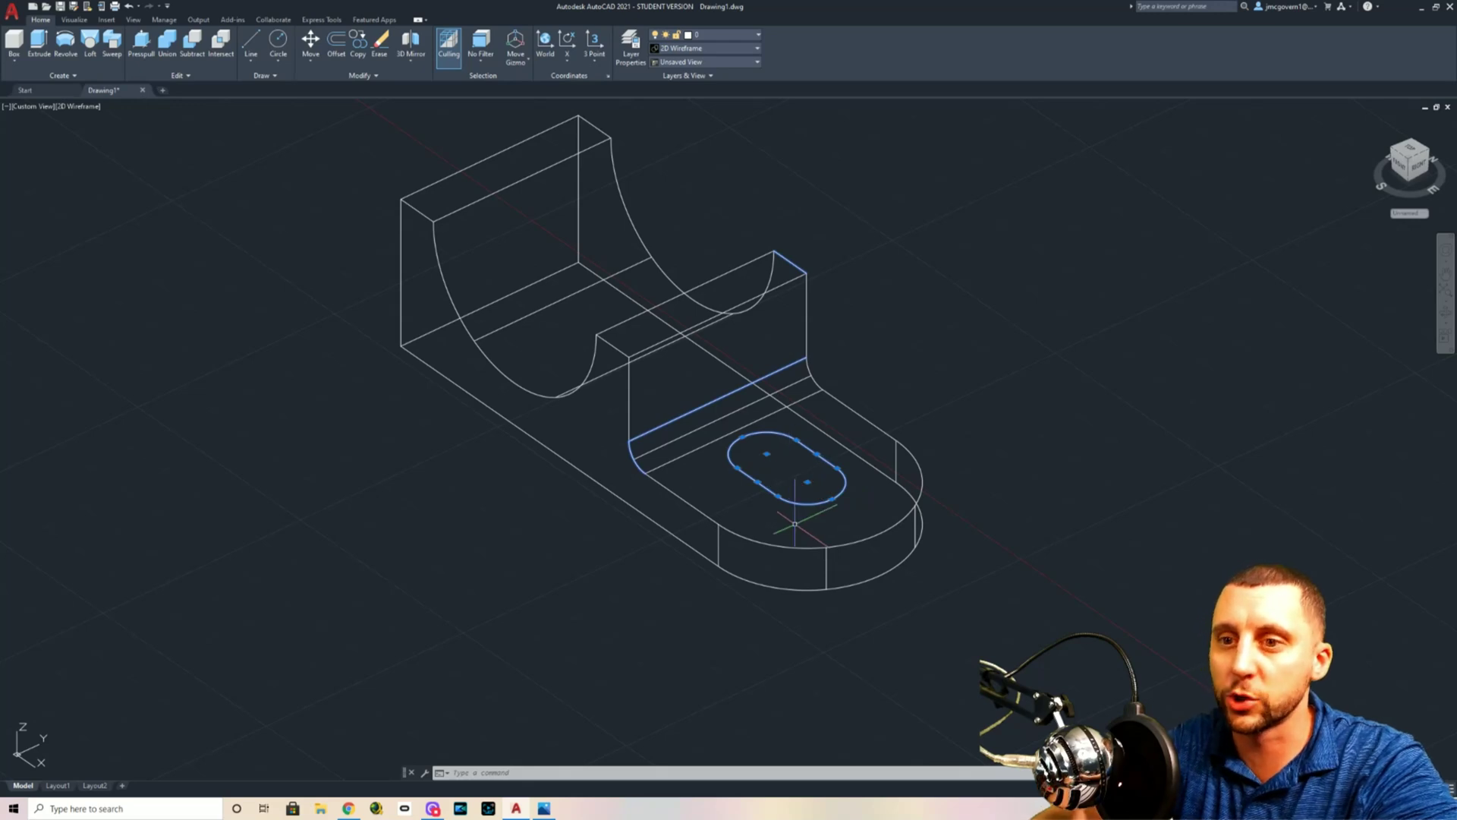
pyautogui.write('JOIN')
pyautogui.press('Return')
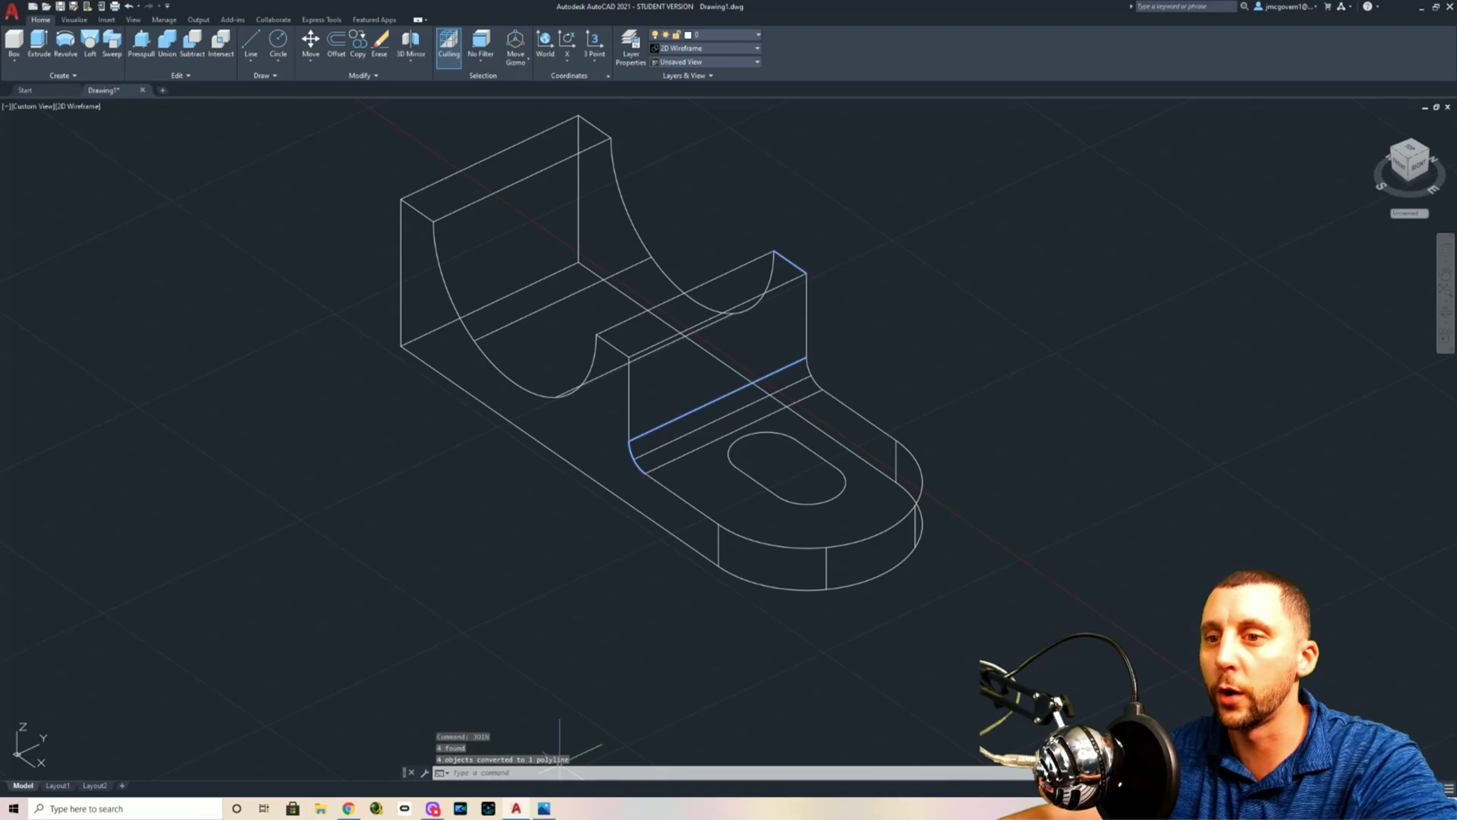
# Extrude the slot outline downward through the base with a height of -1/2
pyautogui.click(779, 495)
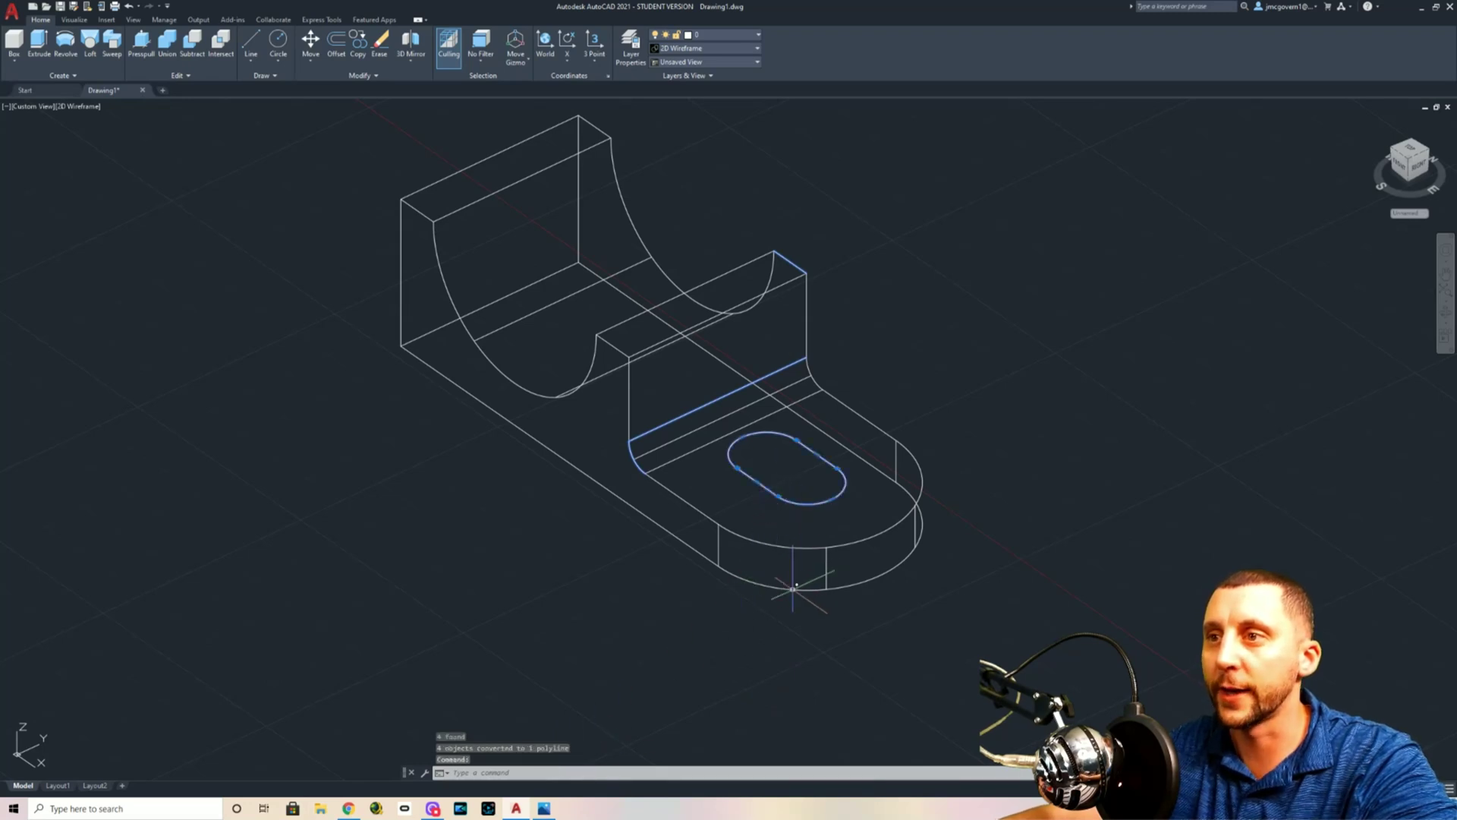
pyautogui.write('ex')
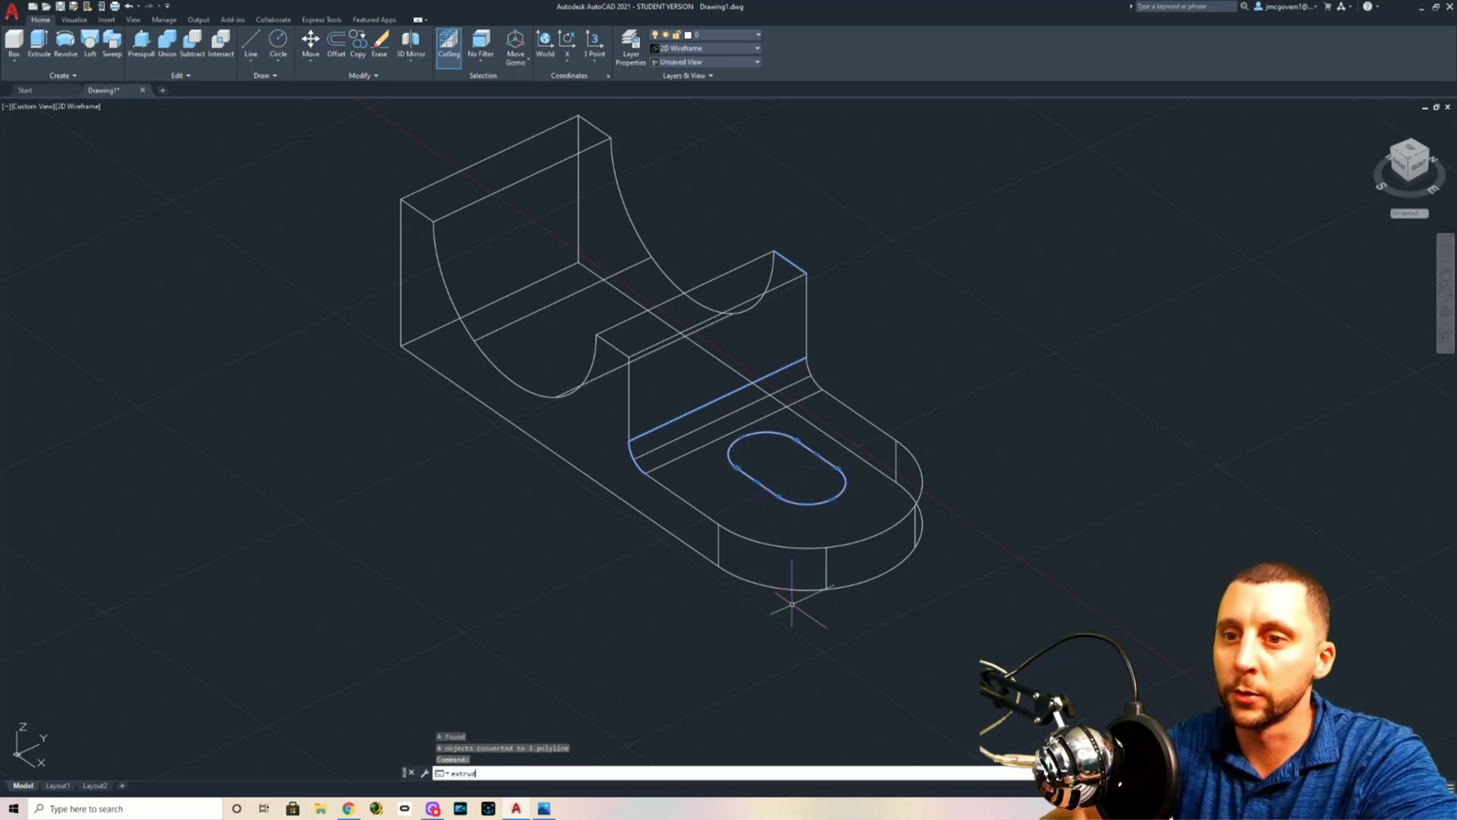
pyautogui.write('trud')
pyautogui.press('Return')
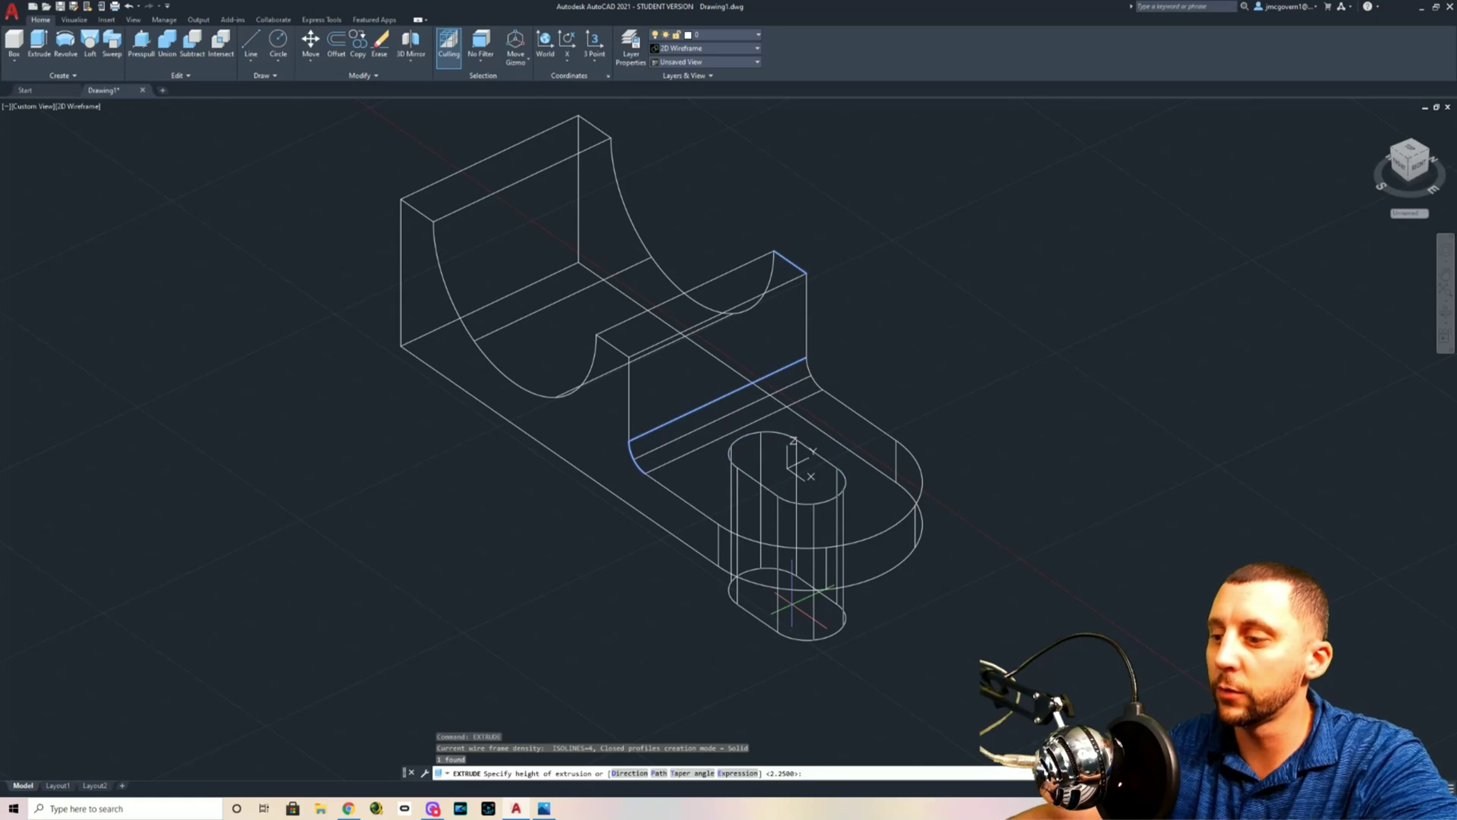
pyautogui.write('-1/2')
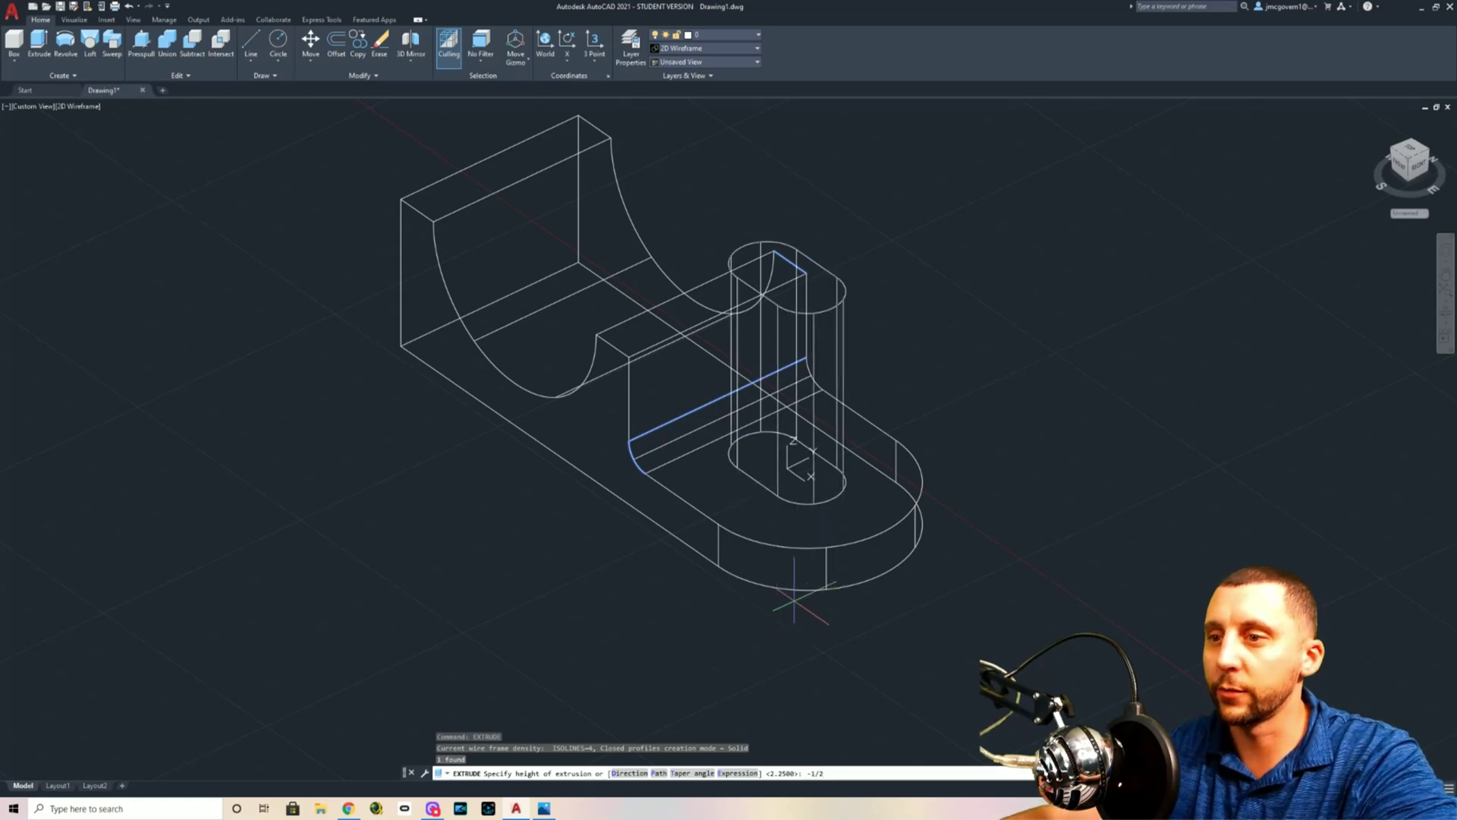
pyautogui.press('Return')
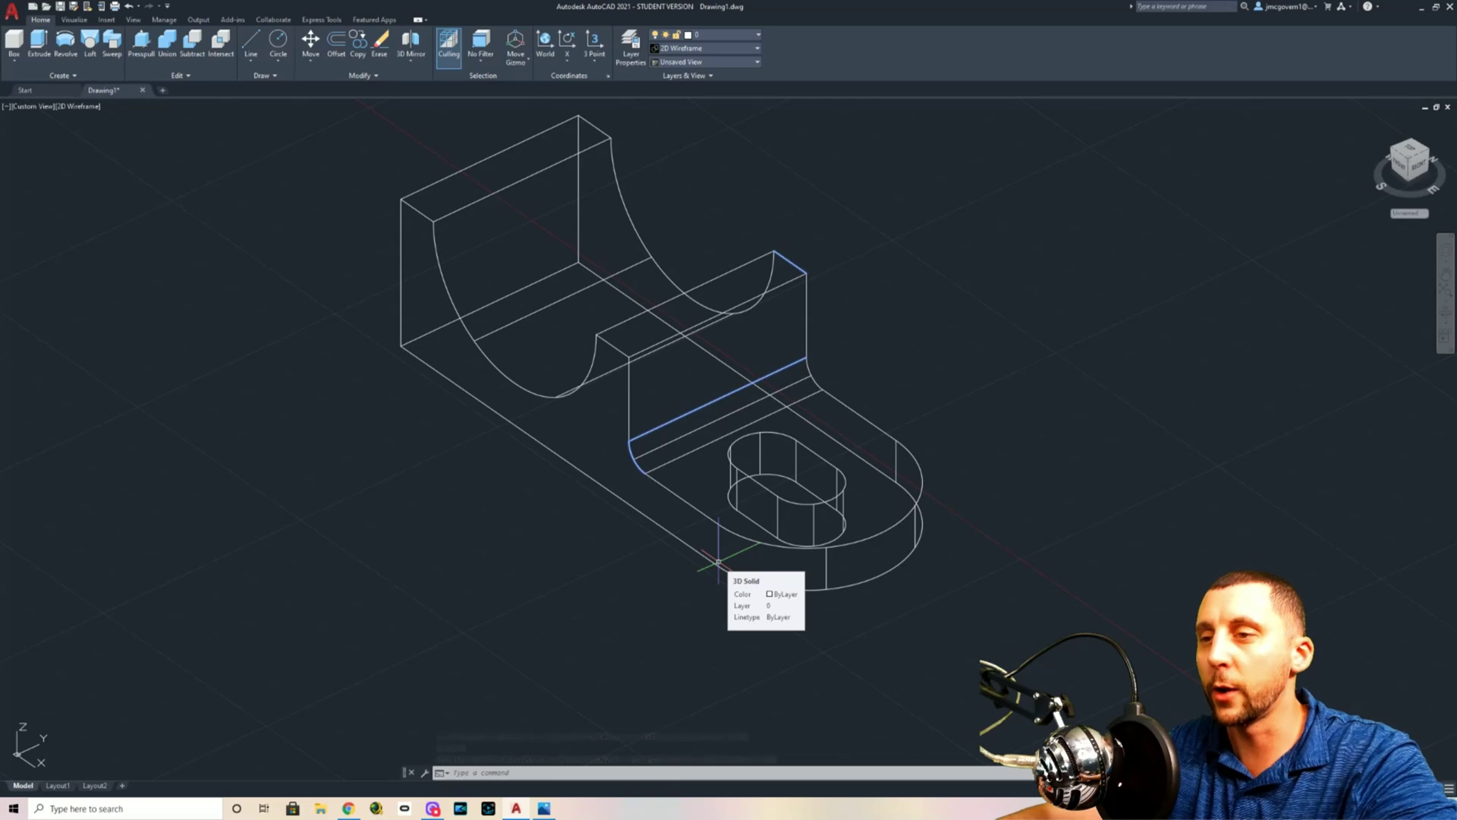
# Inspect the extruded slot in the Conceptual visual style and switch back to 2D Wireframe
pyautogui.click(91, 108)
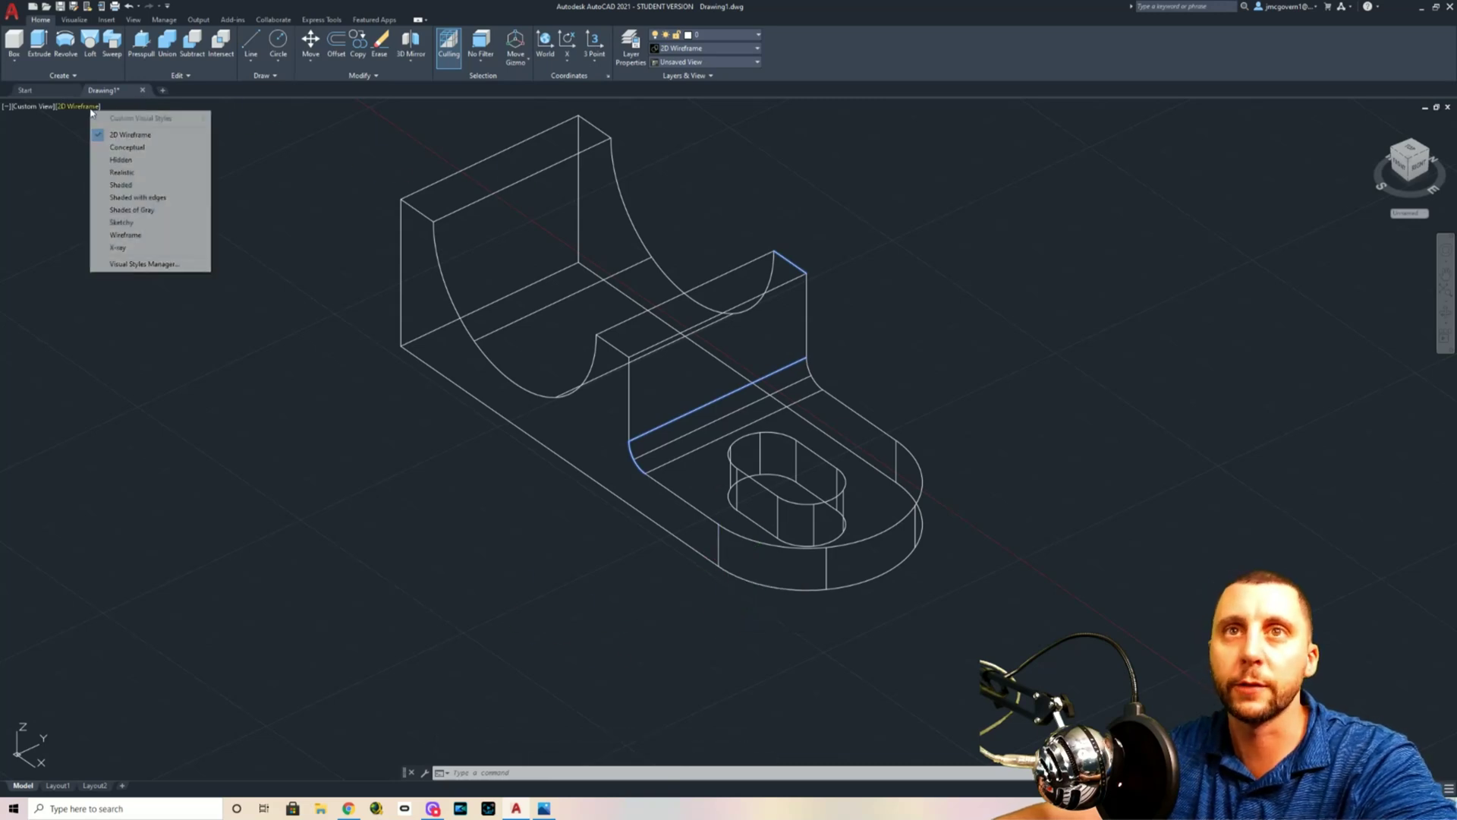
pyautogui.click(123, 149)
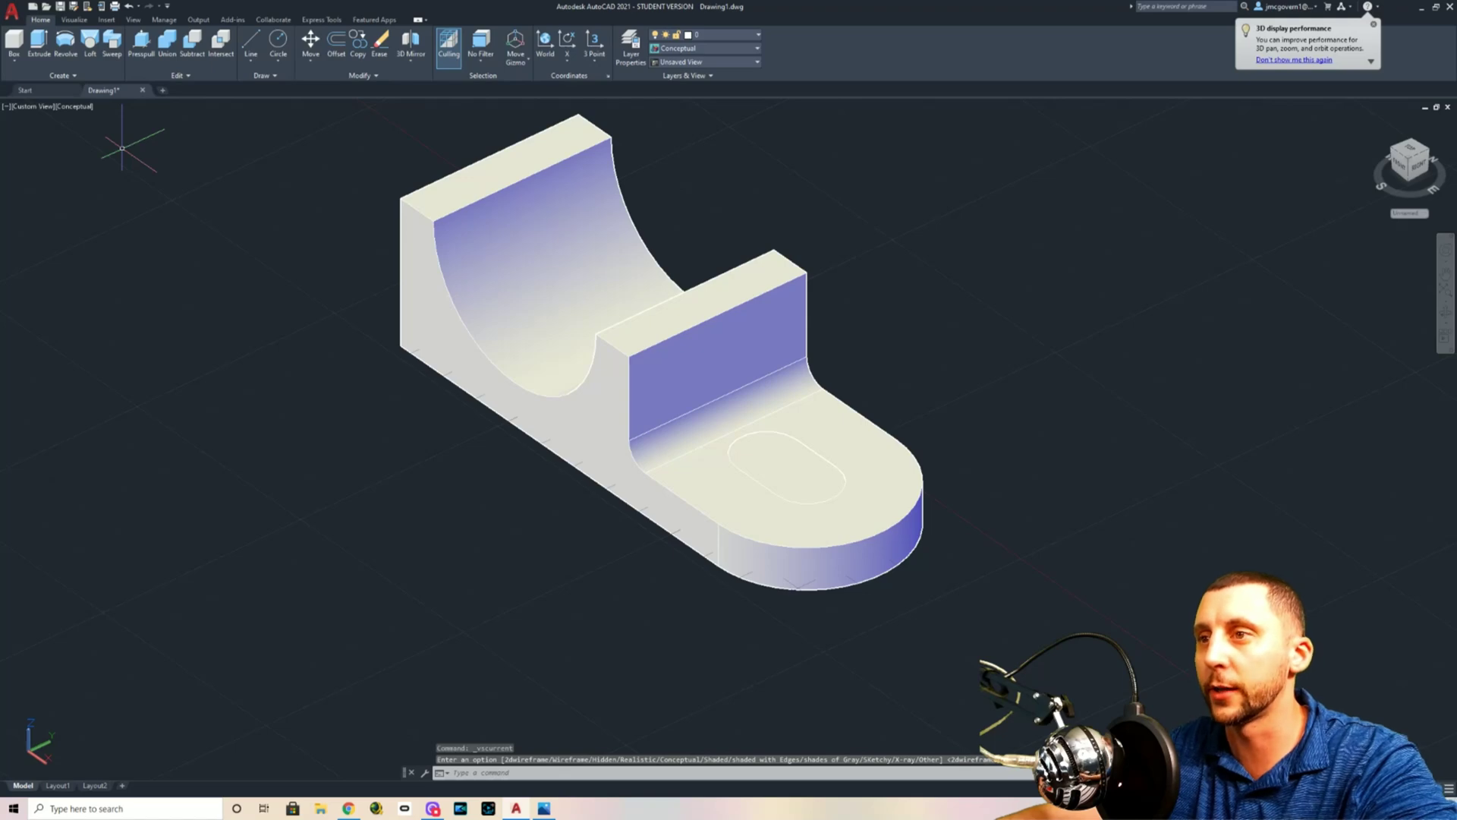
pyautogui.click(75, 106)
pyautogui.click(92, 137)
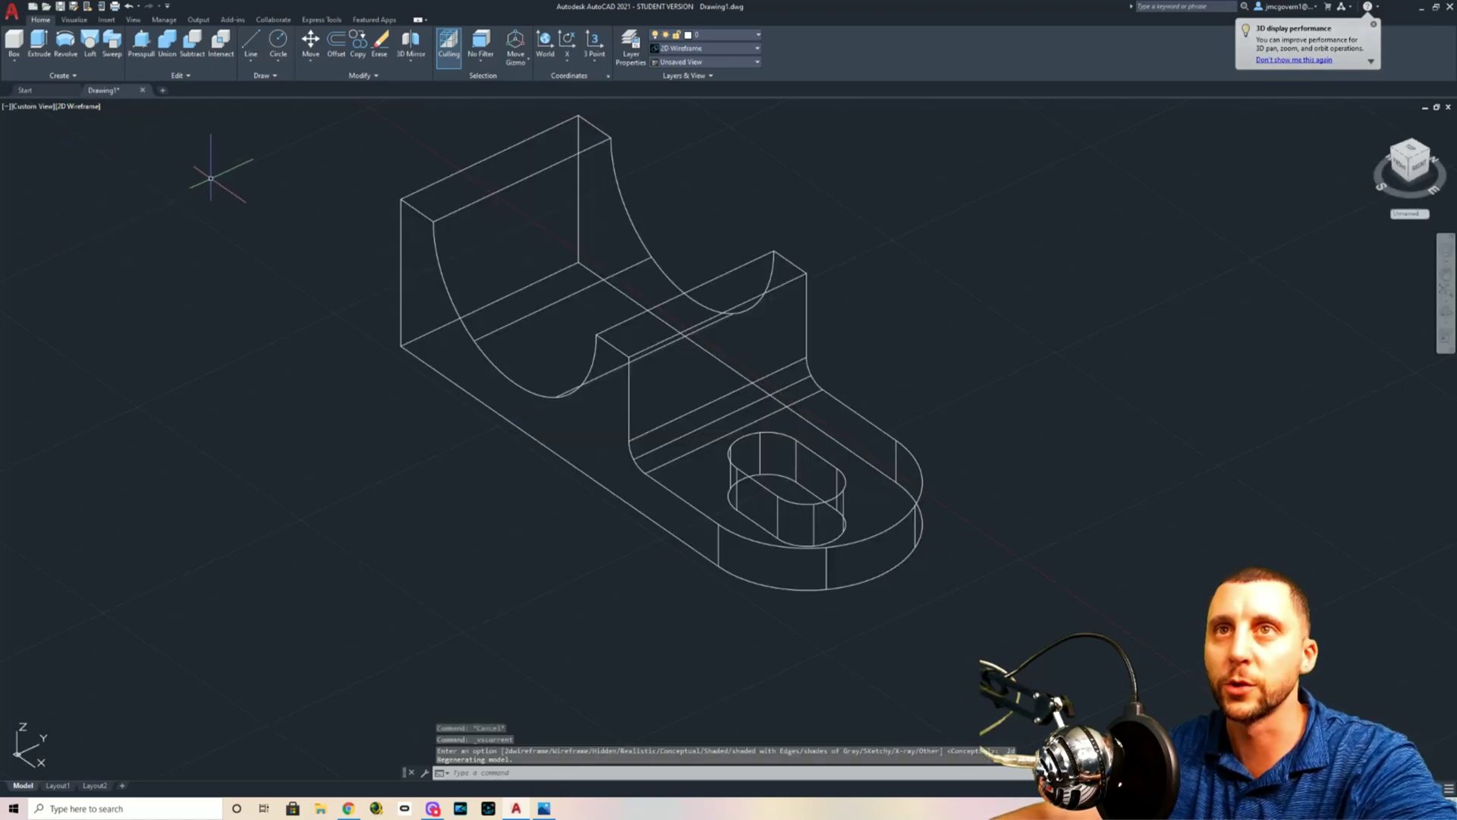
# Subtract the slot solid from the bracket and display the model in the Conceptual visual style
pyautogui.click(192, 47)
pyautogui.click(416, 341)
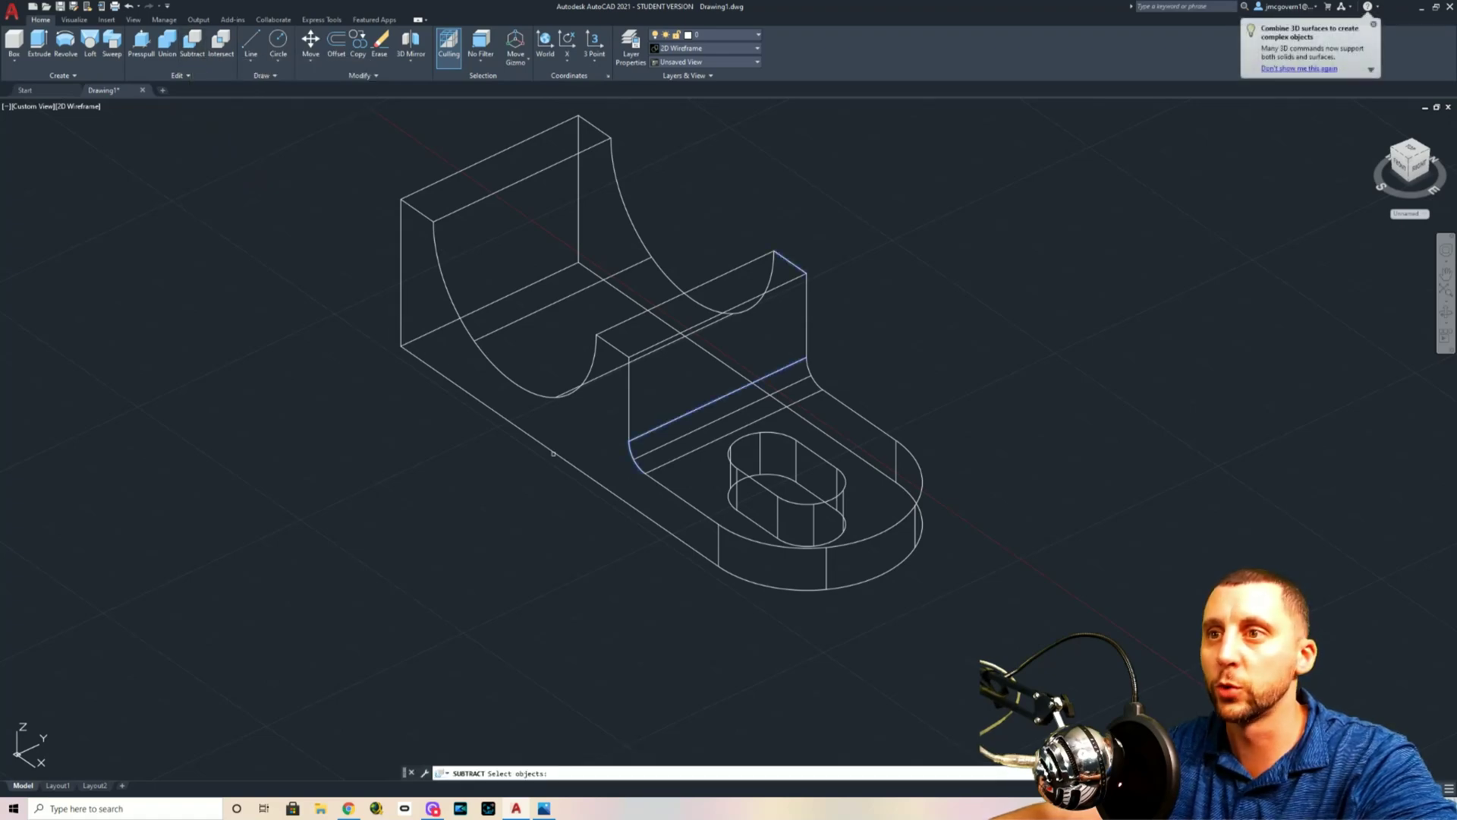
pyautogui.click(661, 484)
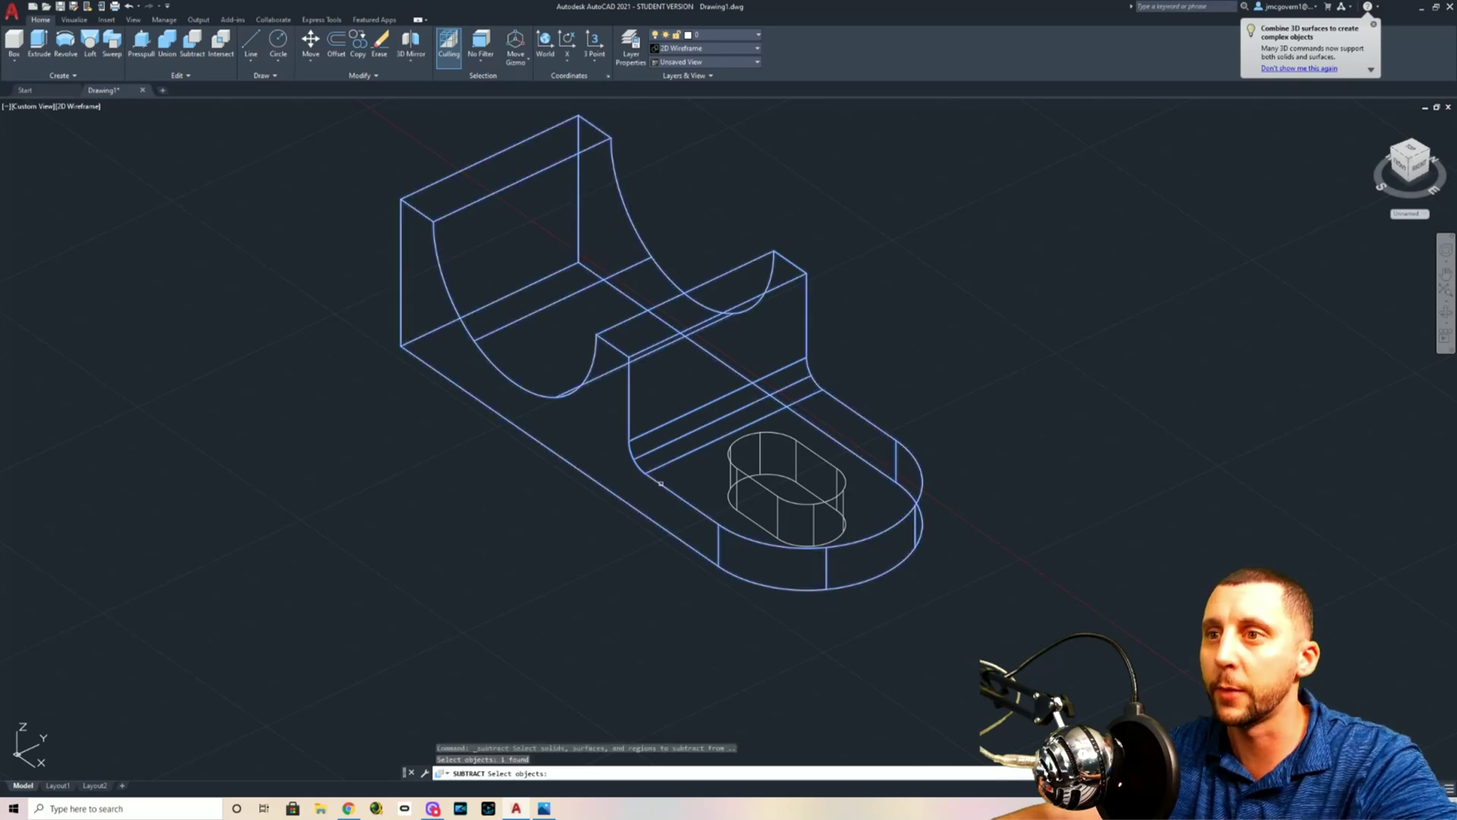
pyautogui.press('Return')
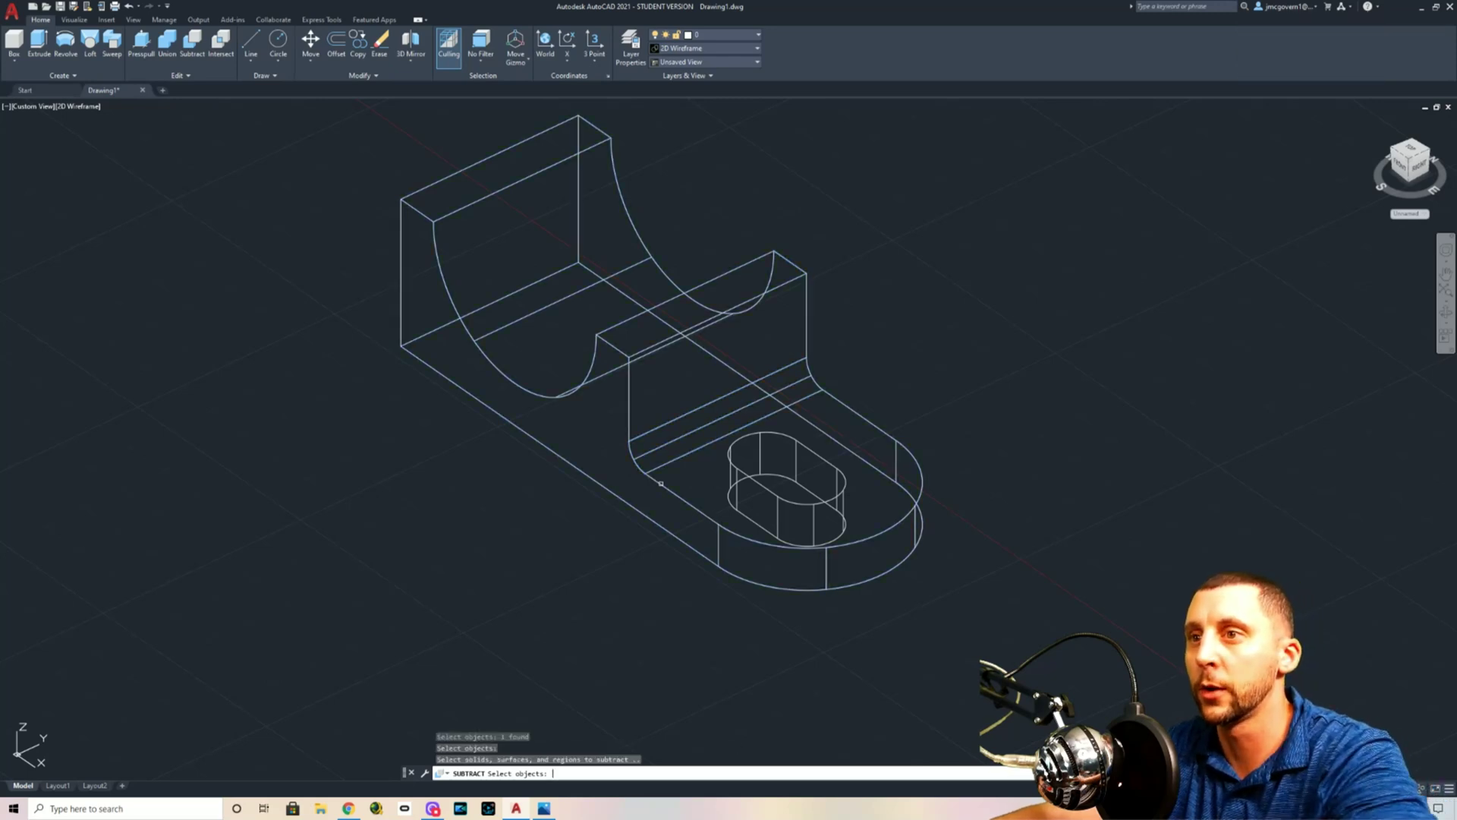
pyautogui.click(744, 475)
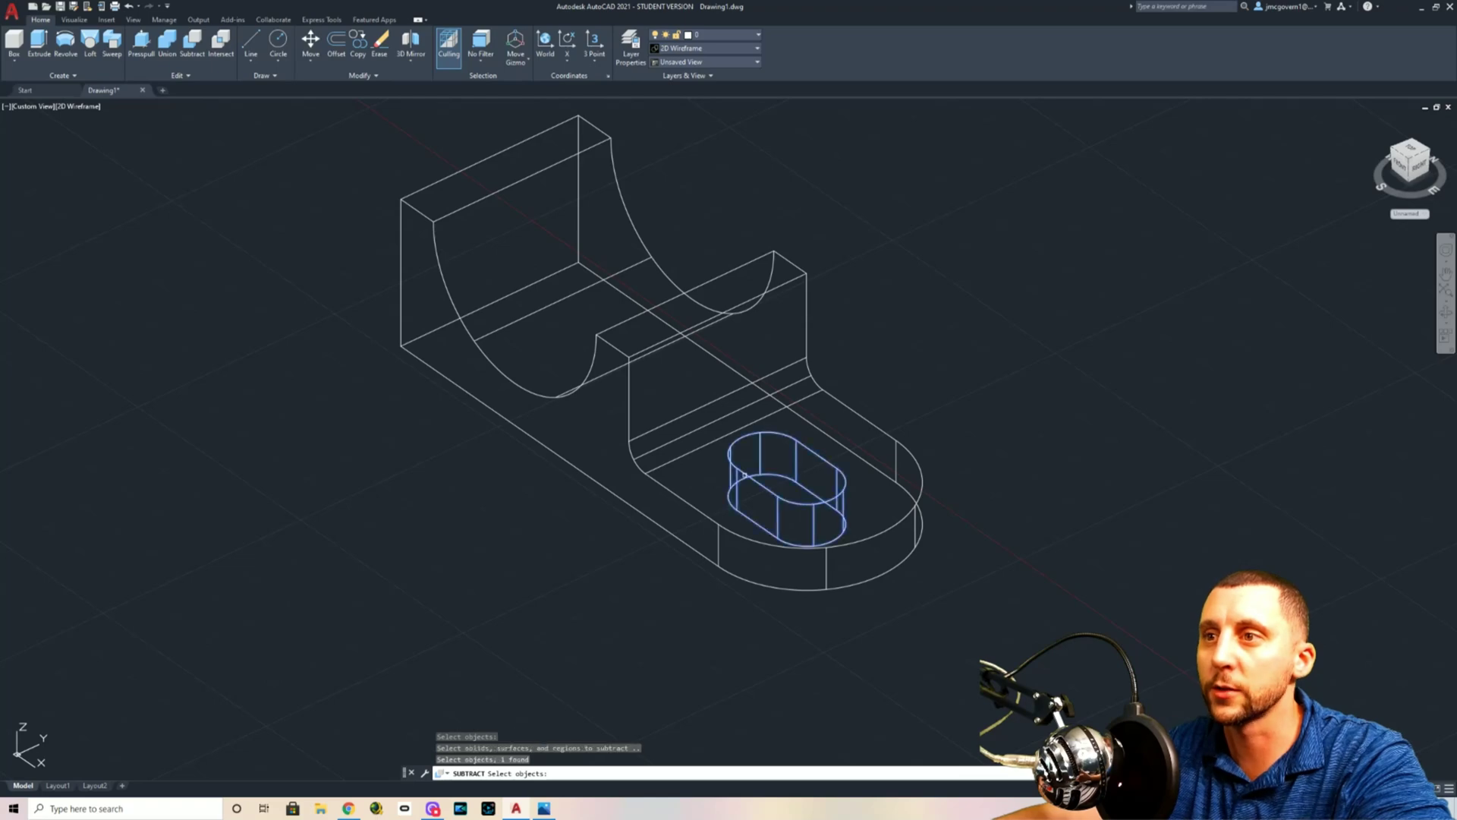
pyautogui.press('Return')
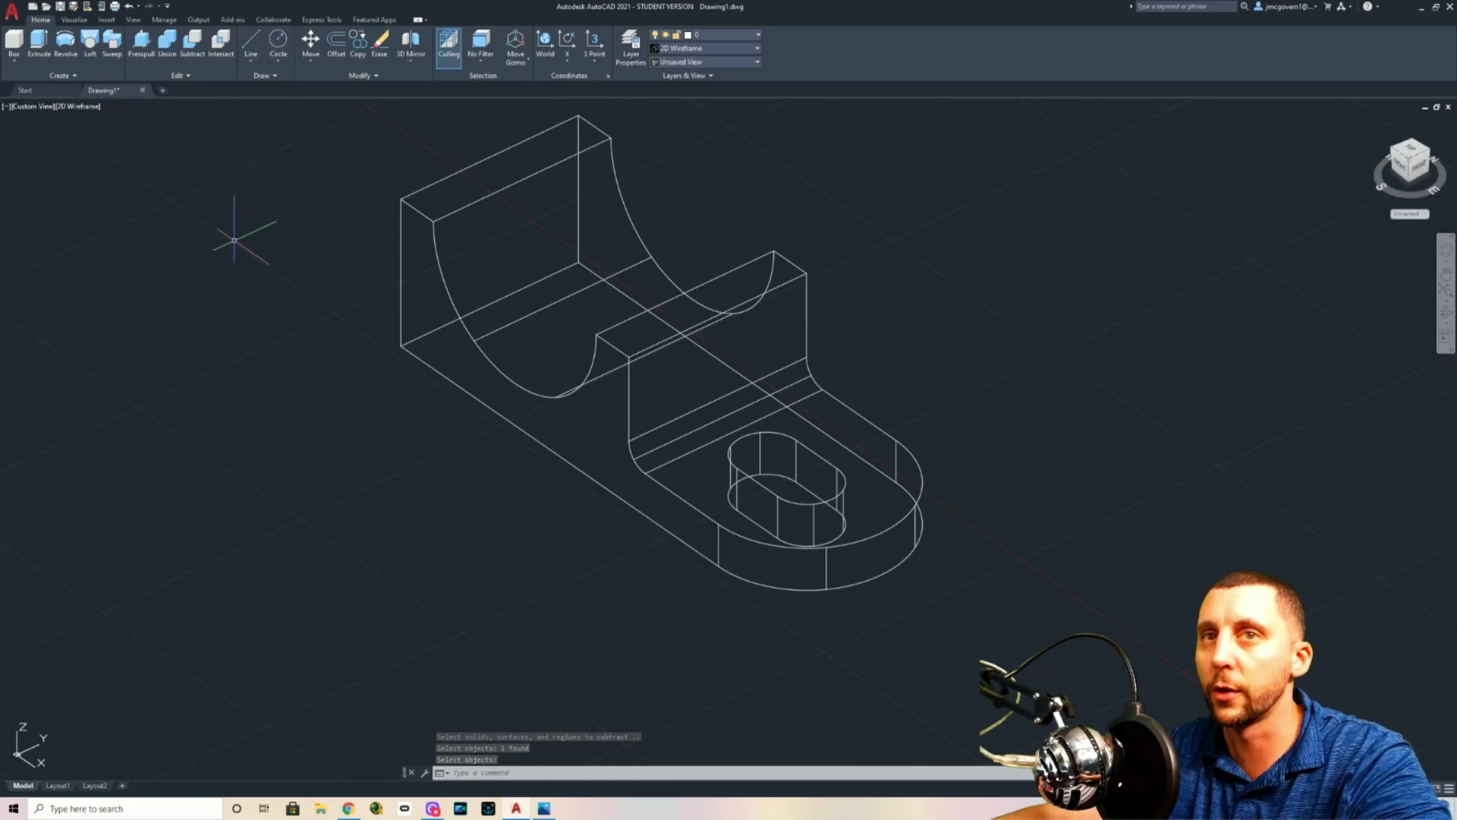
pyautogui.click(76, 107)
pyautogui.click(110, 146)
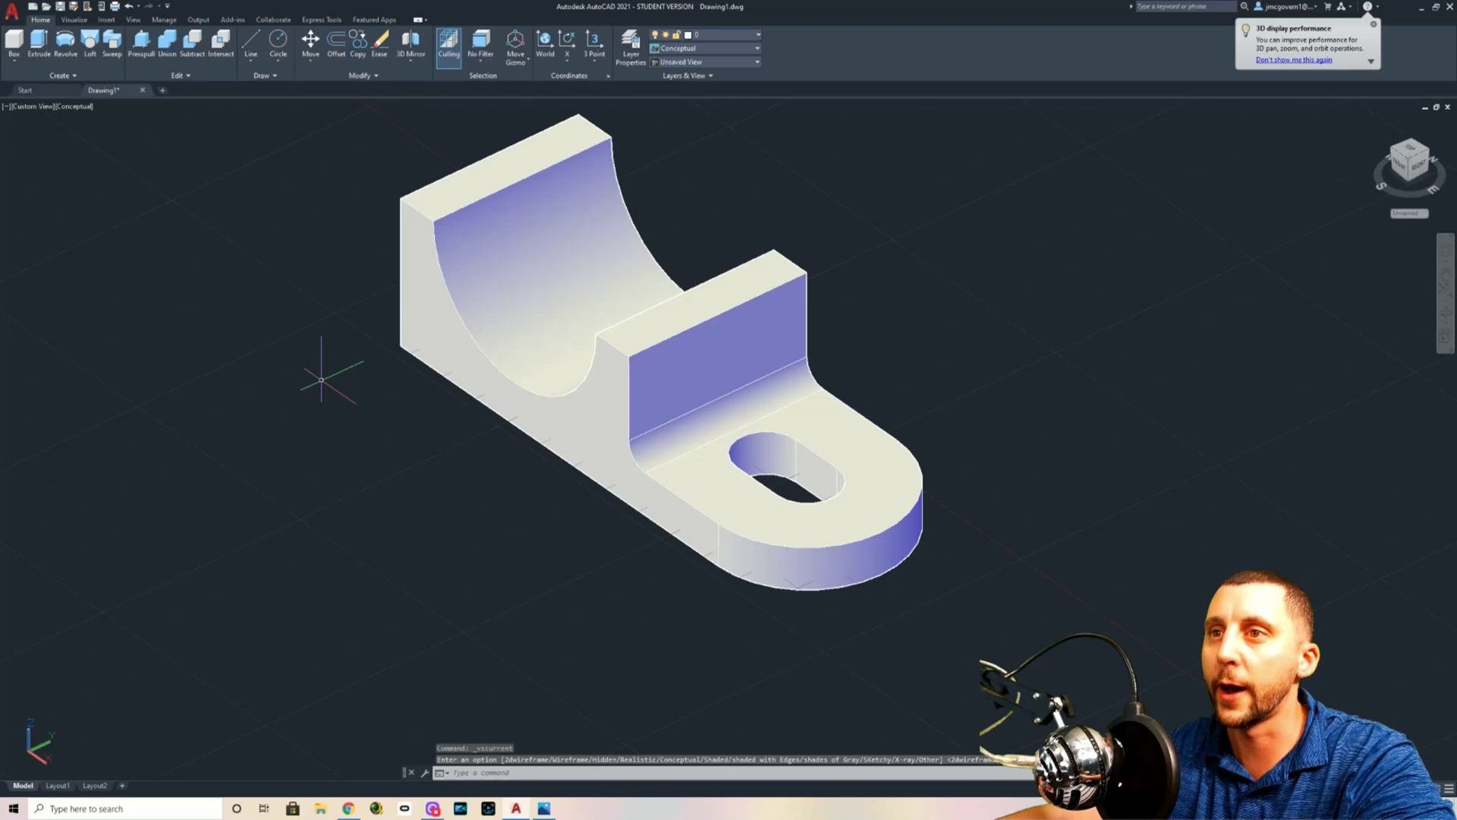
# Display the bracket model in the Hidden visual style
pyautogui.click(72, 107)
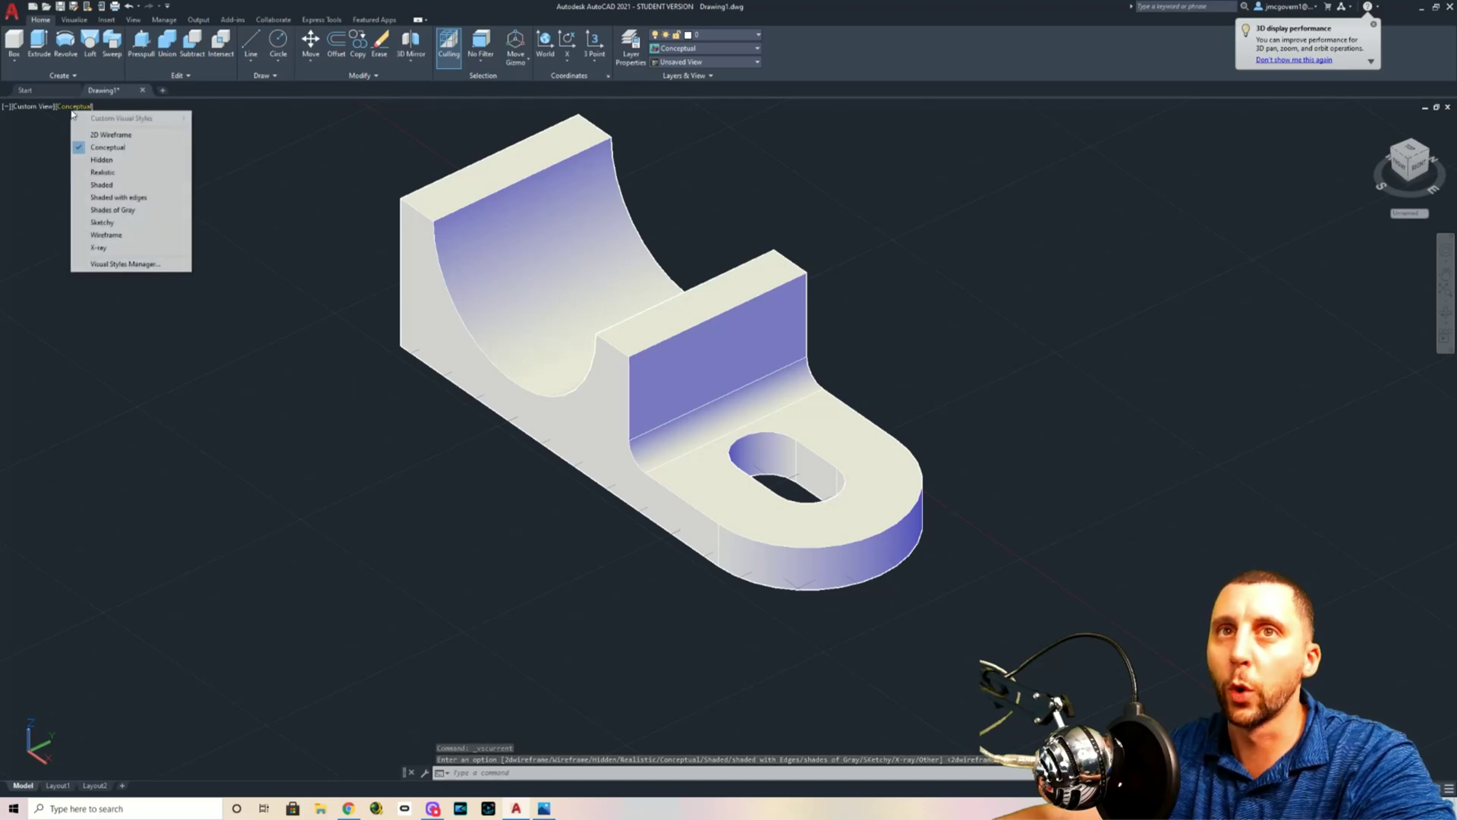
pyautogui.click(102, 160)
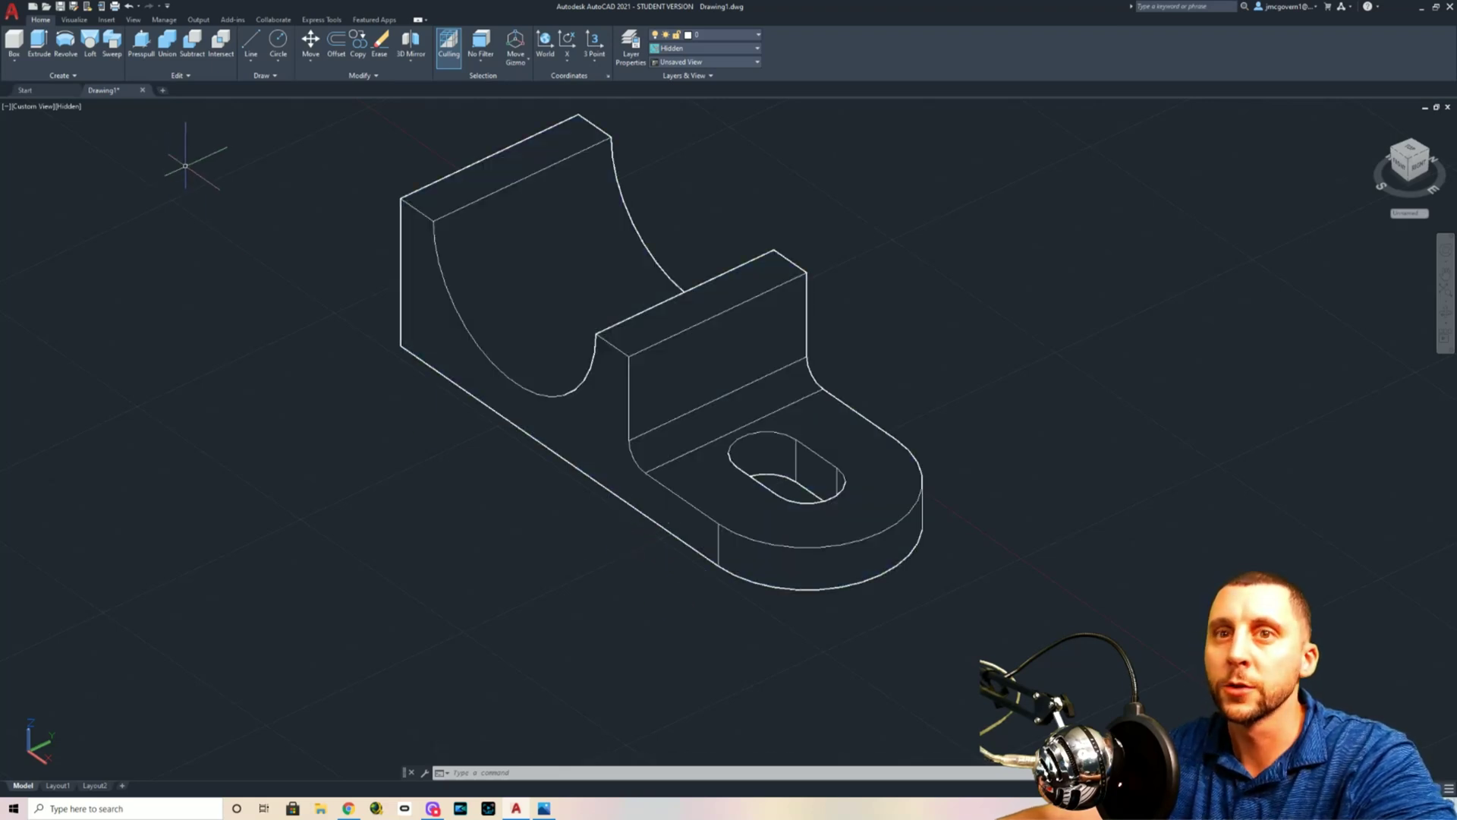
# Switch to the AutoCAD web app in the browser, try to reload the 3D2 Ortho drawing, and return to the drawing file list
pyautogui.click(350, 812)
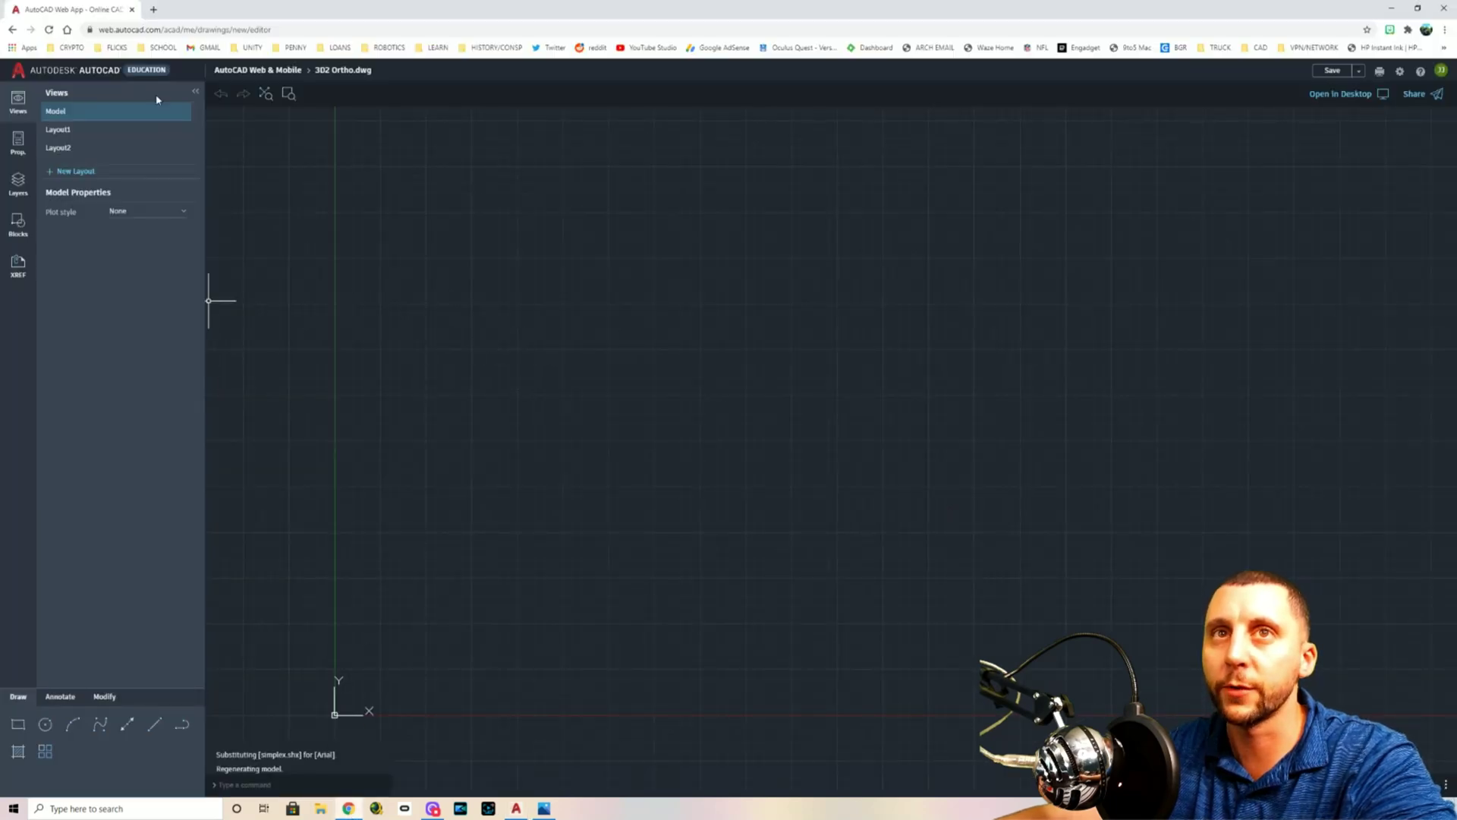
pyautogui.click(156, 724)
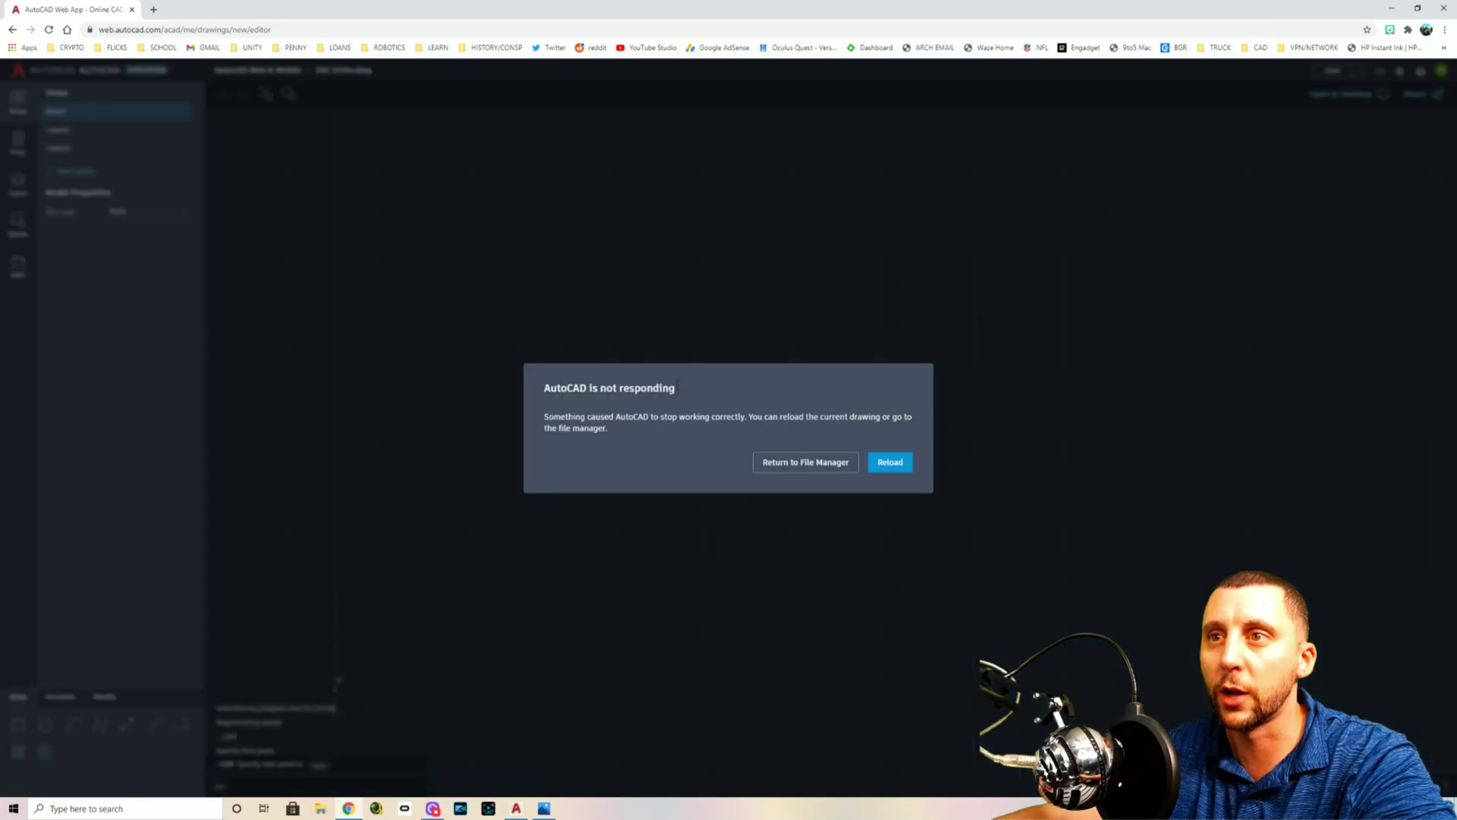
pyautogui.click(876, 466)
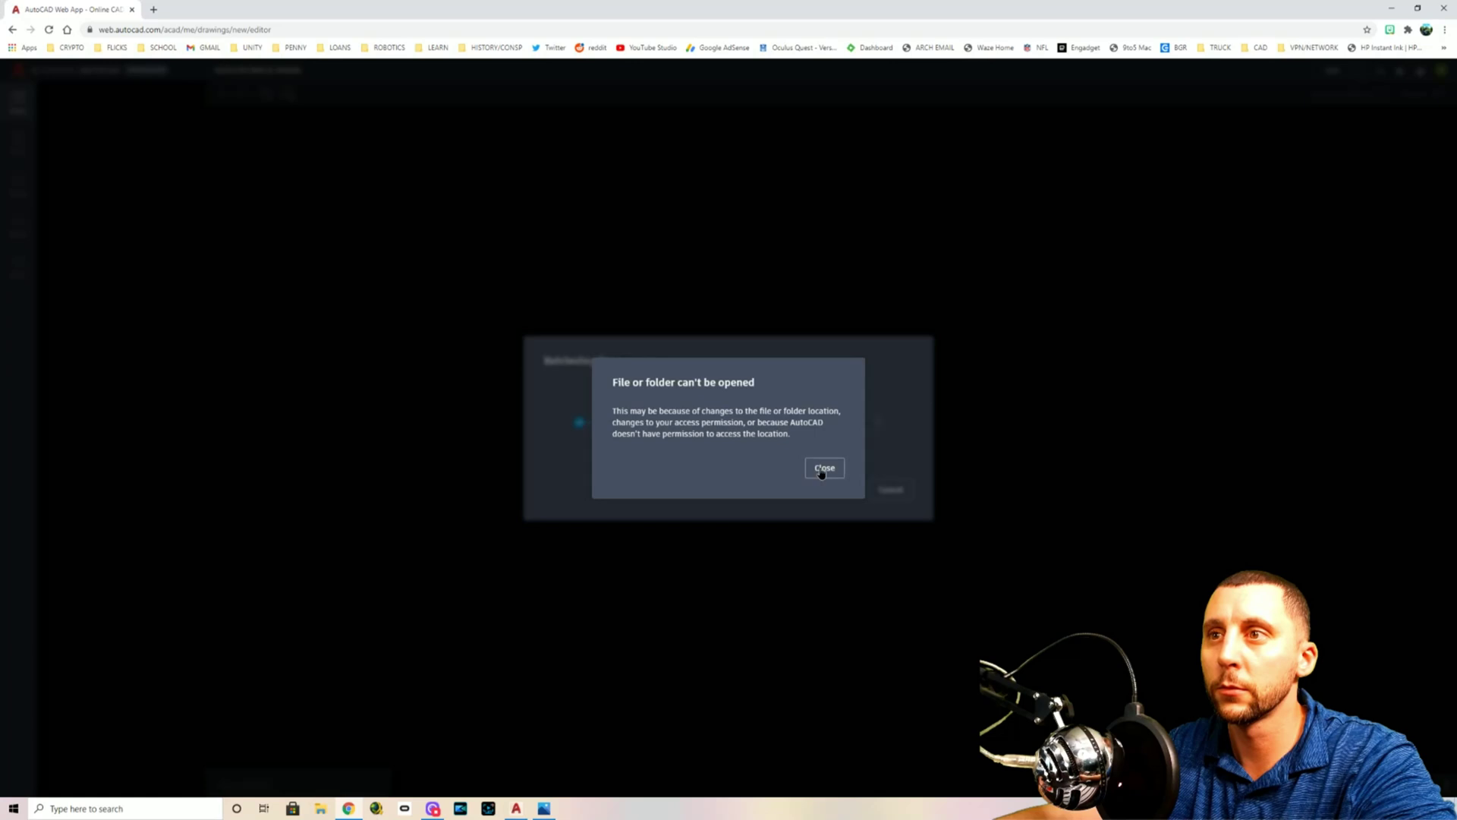
pyautogui.click(823, 469)
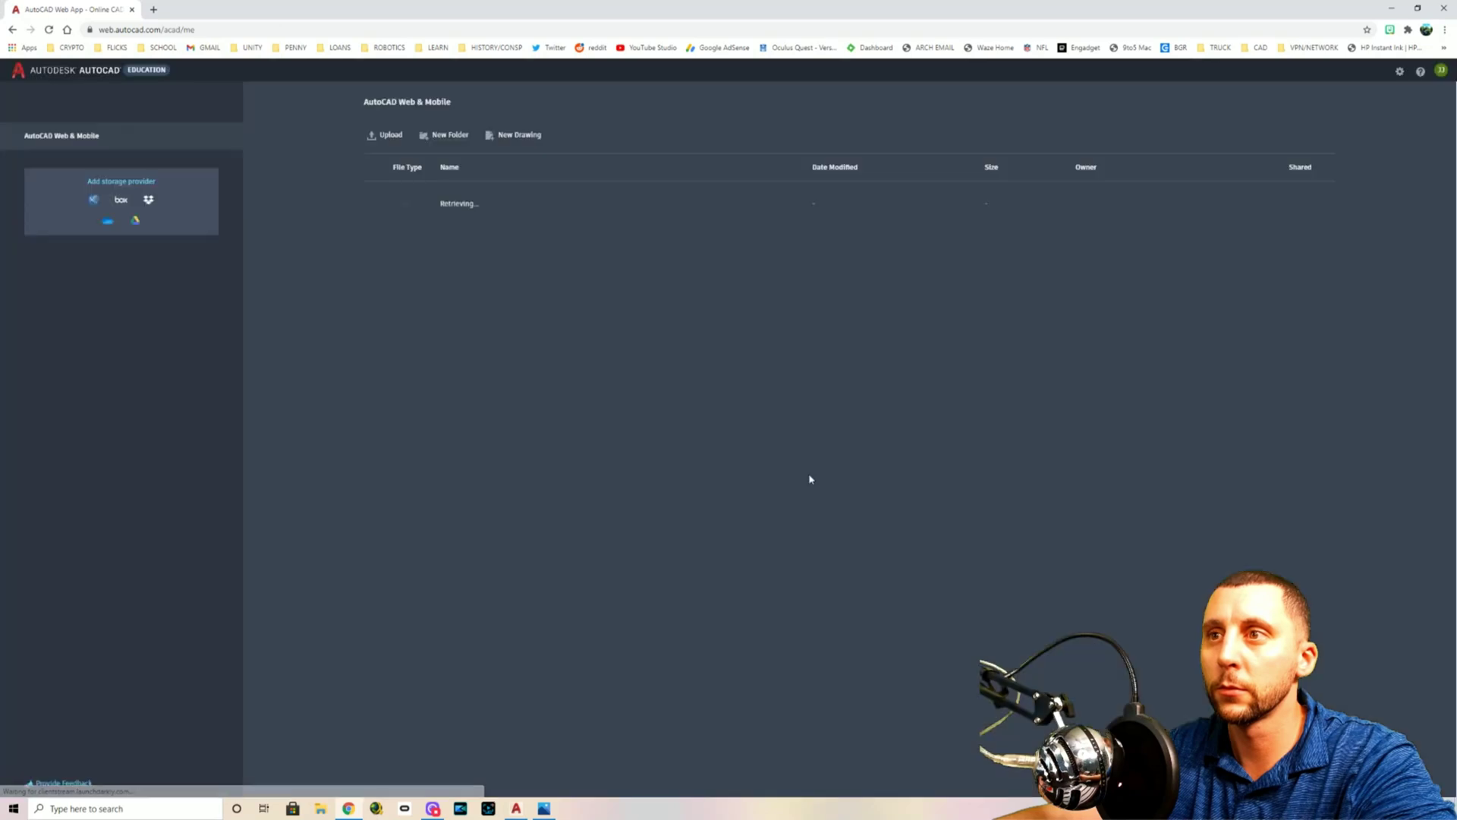
# Create and open a new metric drawing named 3d2
pyautogui.click(512, 136)
pyautogui.click(610, 408)
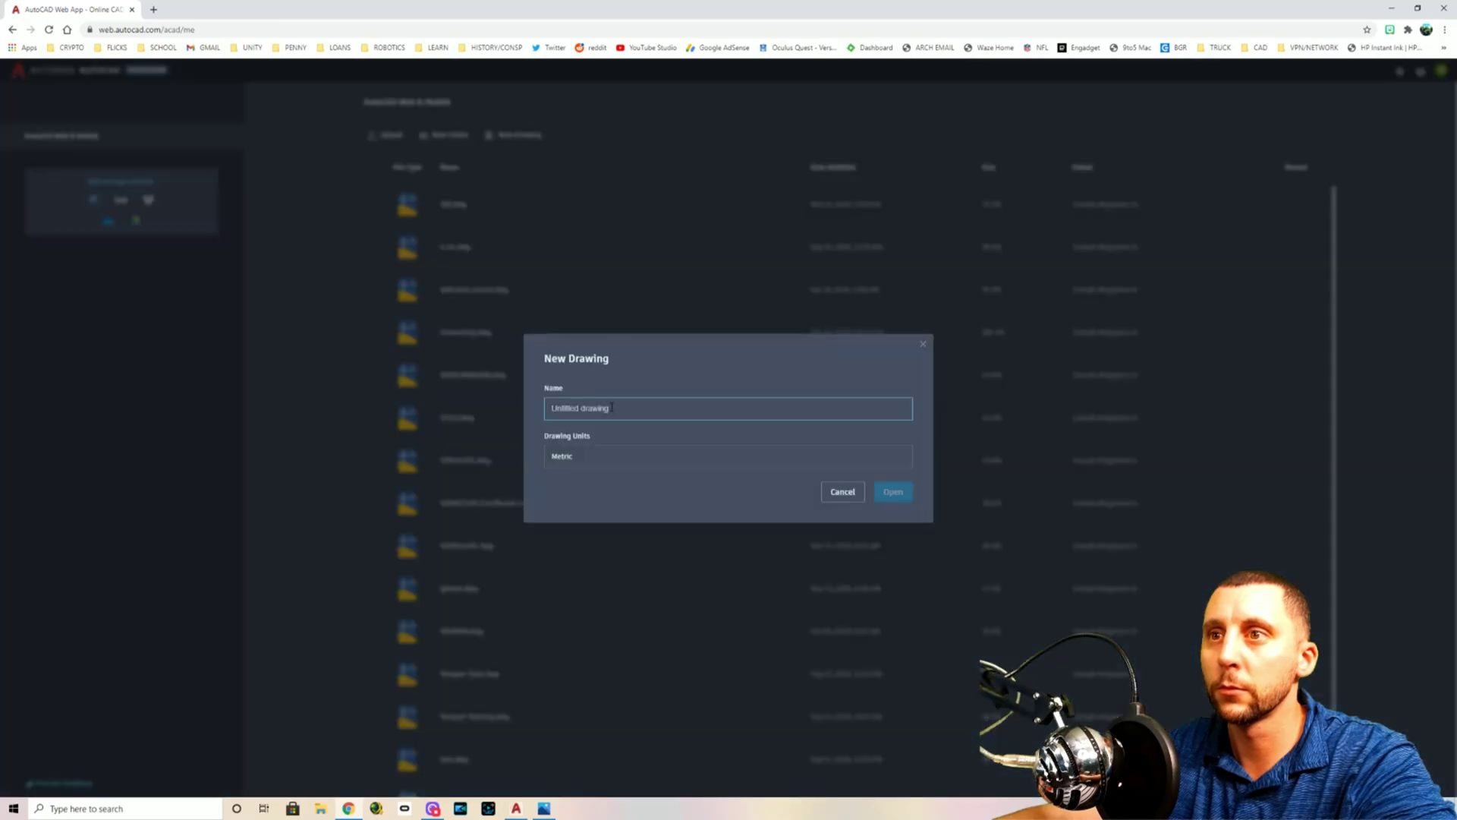
pyautogui.write('3d2')
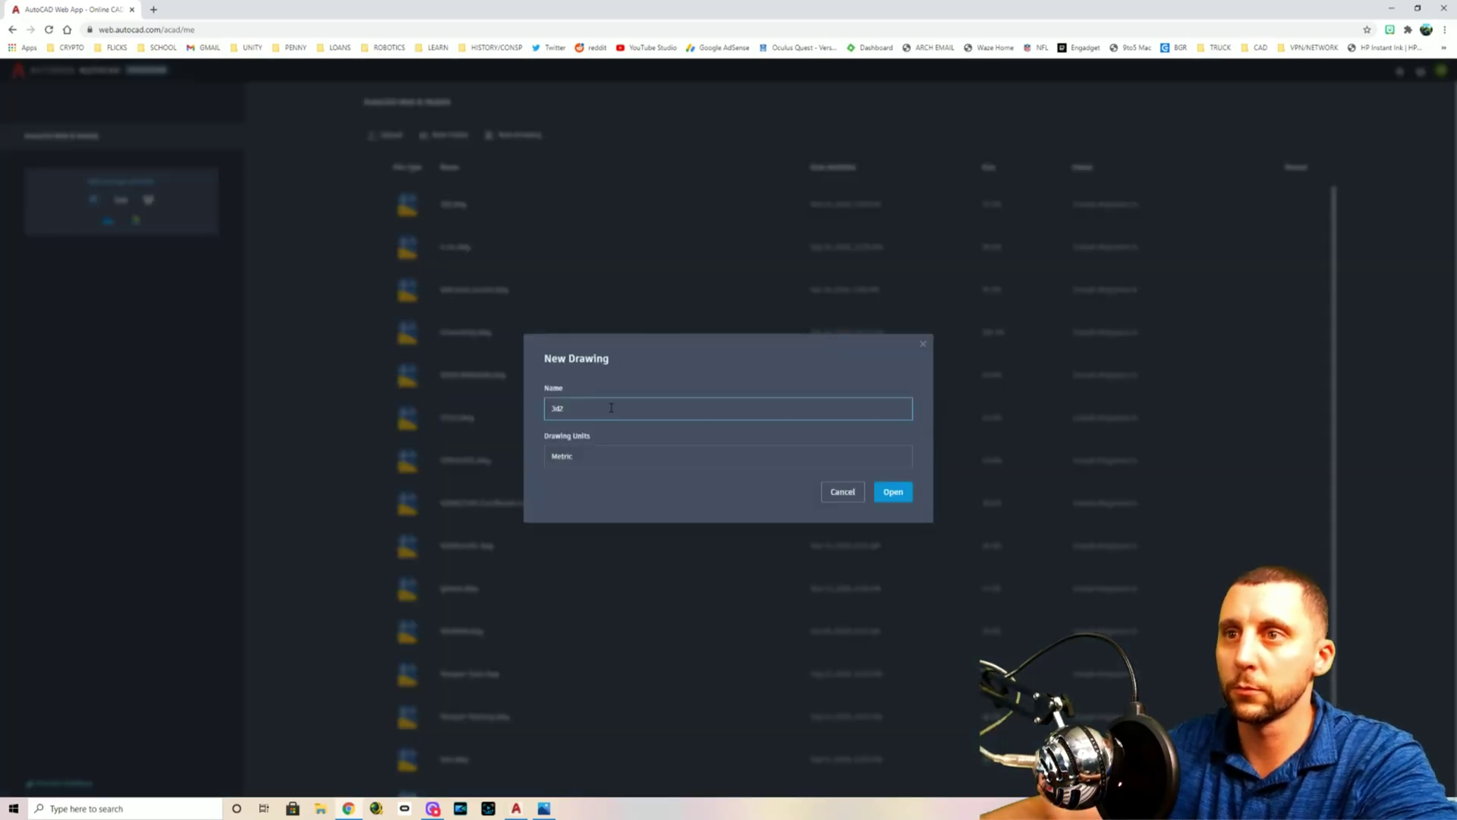
pyautogui.click(889, 491)
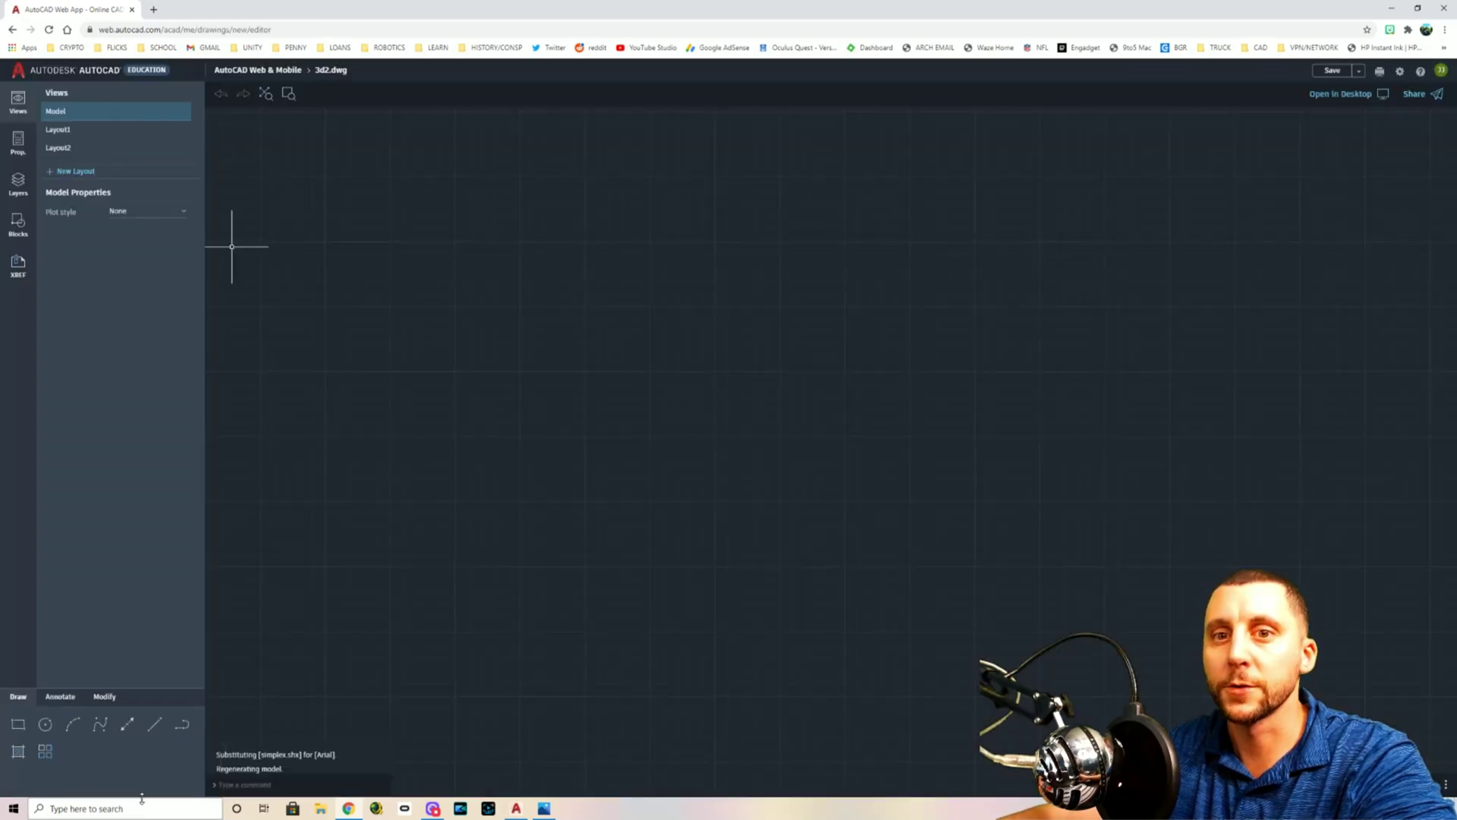
# Draw a single horizontal line about 503 units long in the empty drawing
pyautogui.click(154, 724)
pyautogui.click(492, 465)
pyautogui.click(622, 463)
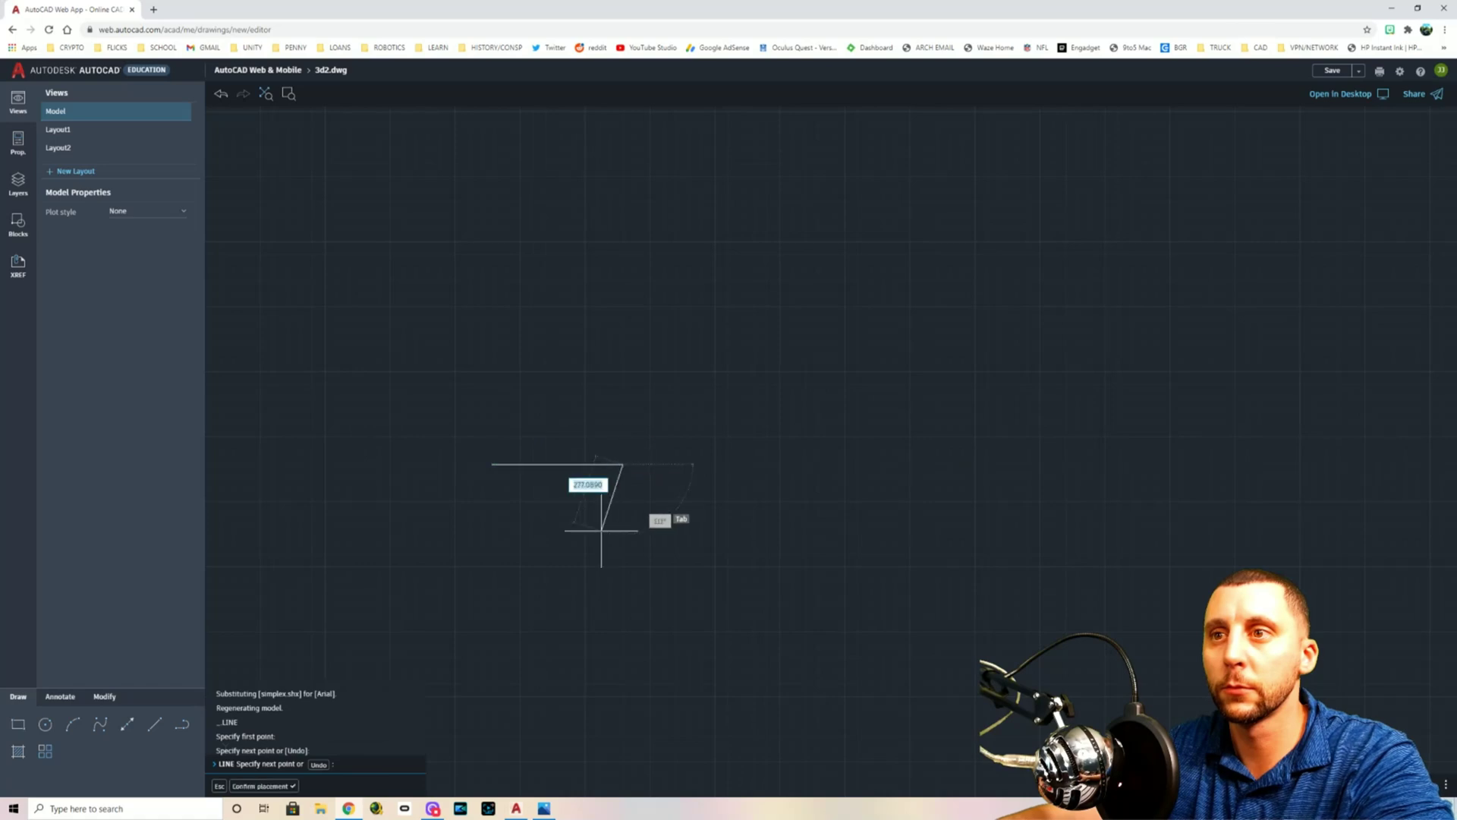
pyautogui.press('Escape')
pyautogui.press('Escape')
# Select the line, examine the linetypes available in its properties down to HIDDEN and ZIGZAG, and deselect it
pyautogui.click(566, 487)
pyautogui.click(559, 455)
pyautogui.click(537, 487)
pyautogui.click(553, 459)
pyautogui.click(531, 475)
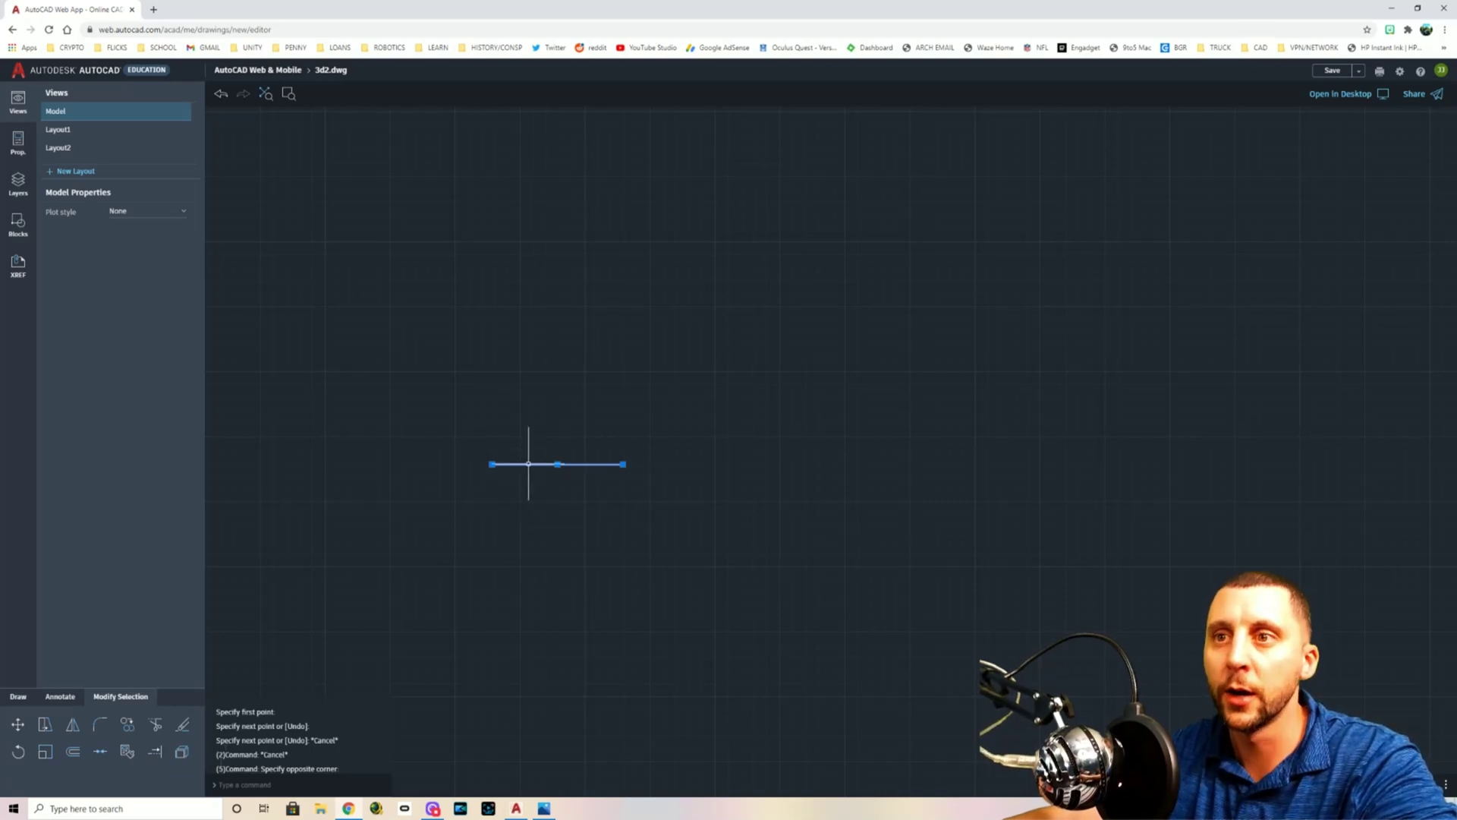
pyautogui.click(17, 147)
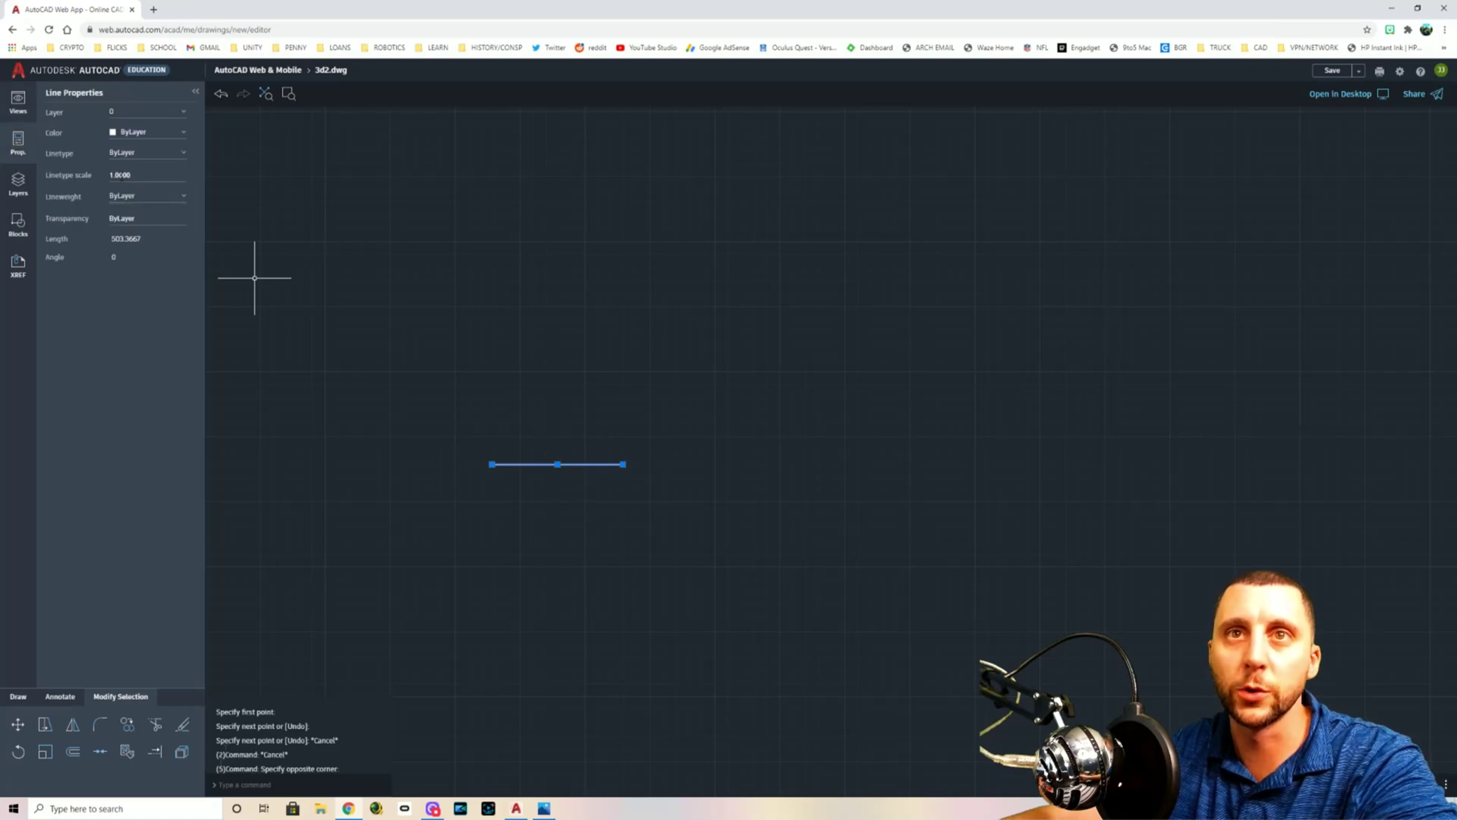
pyautogui.click(121, 161)
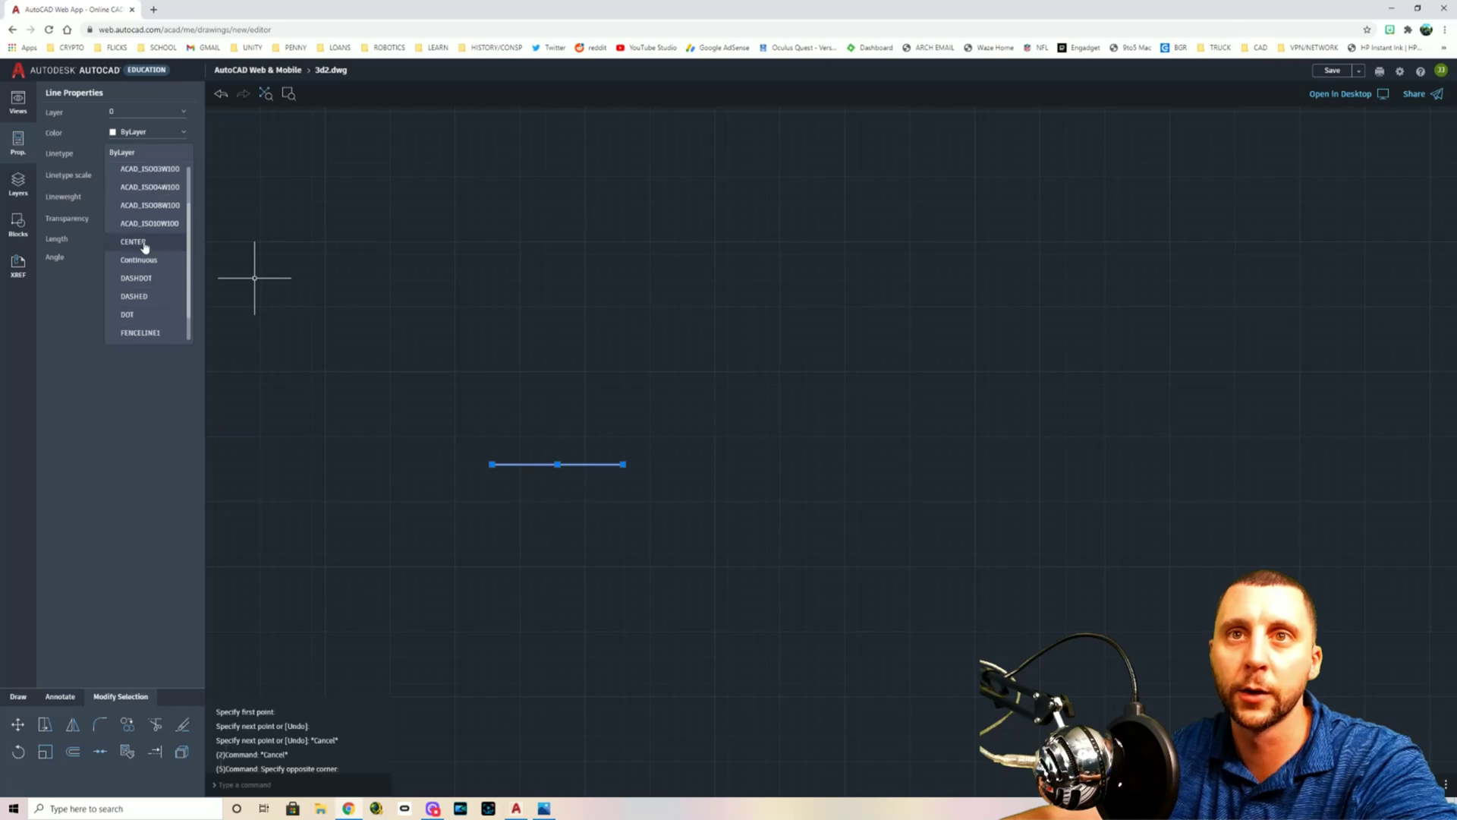
pyautogui.scroll(-1, 143, 262)
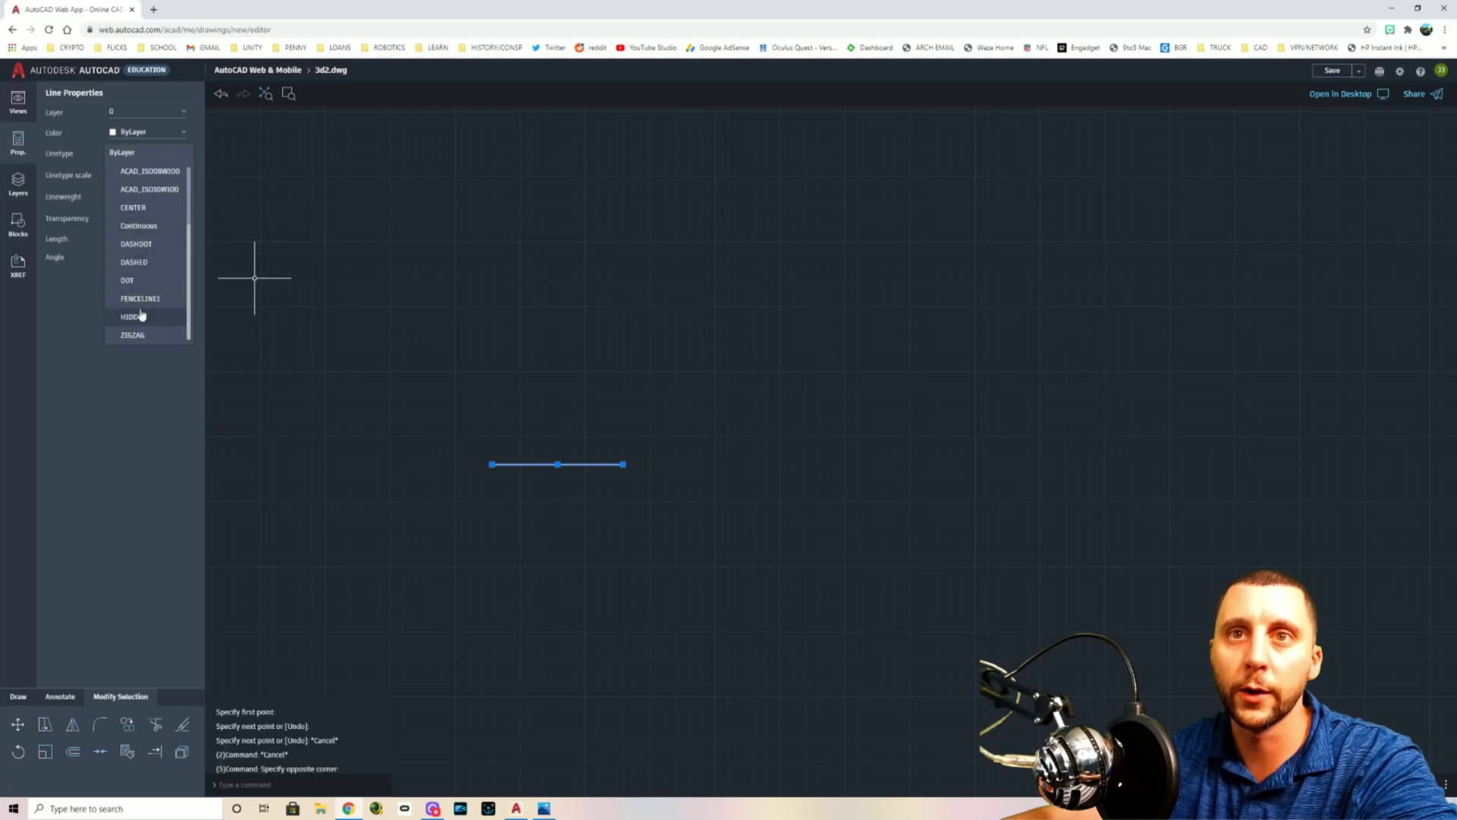
pyautogui.press('Escape')
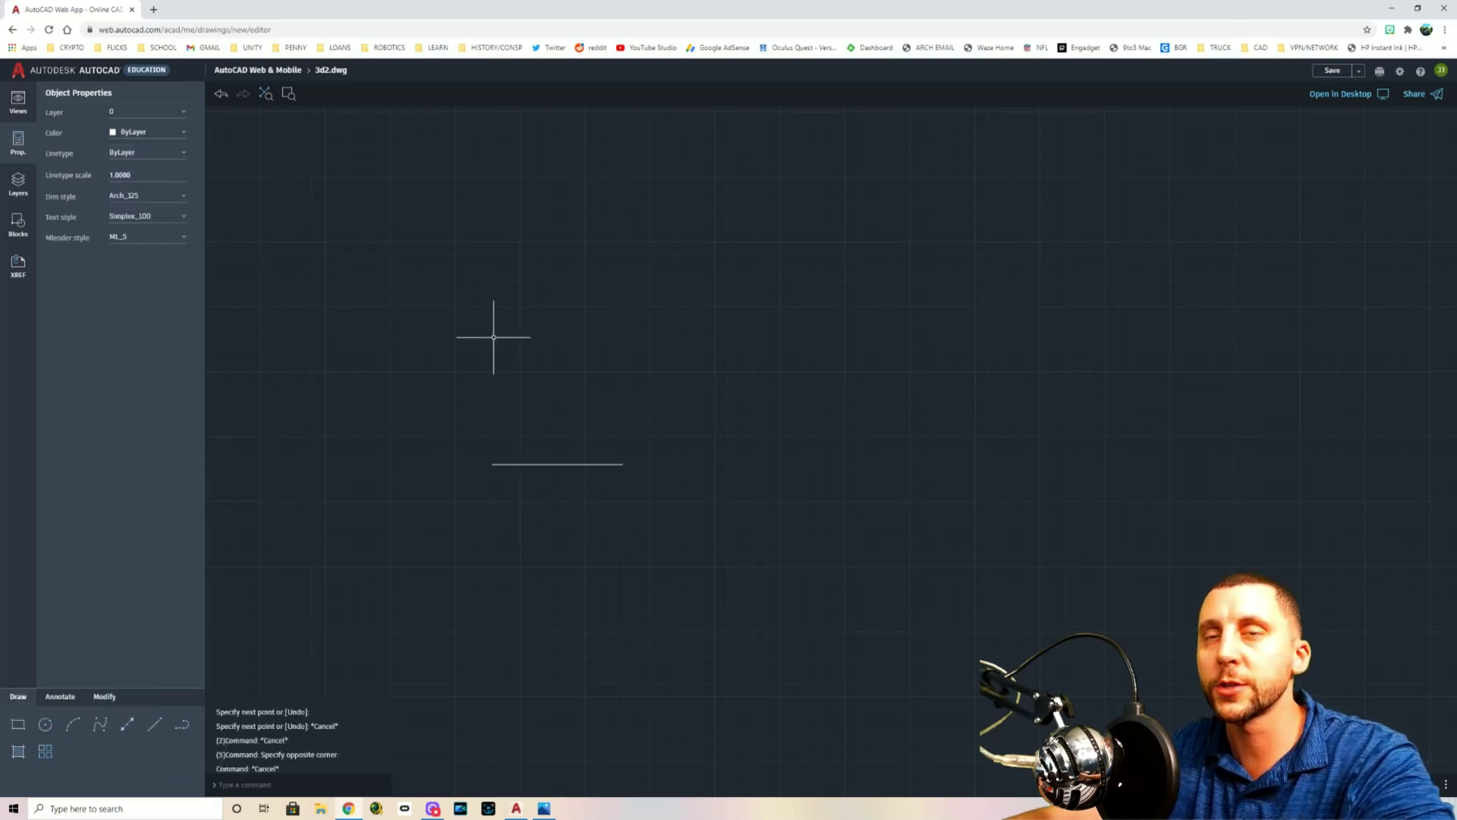